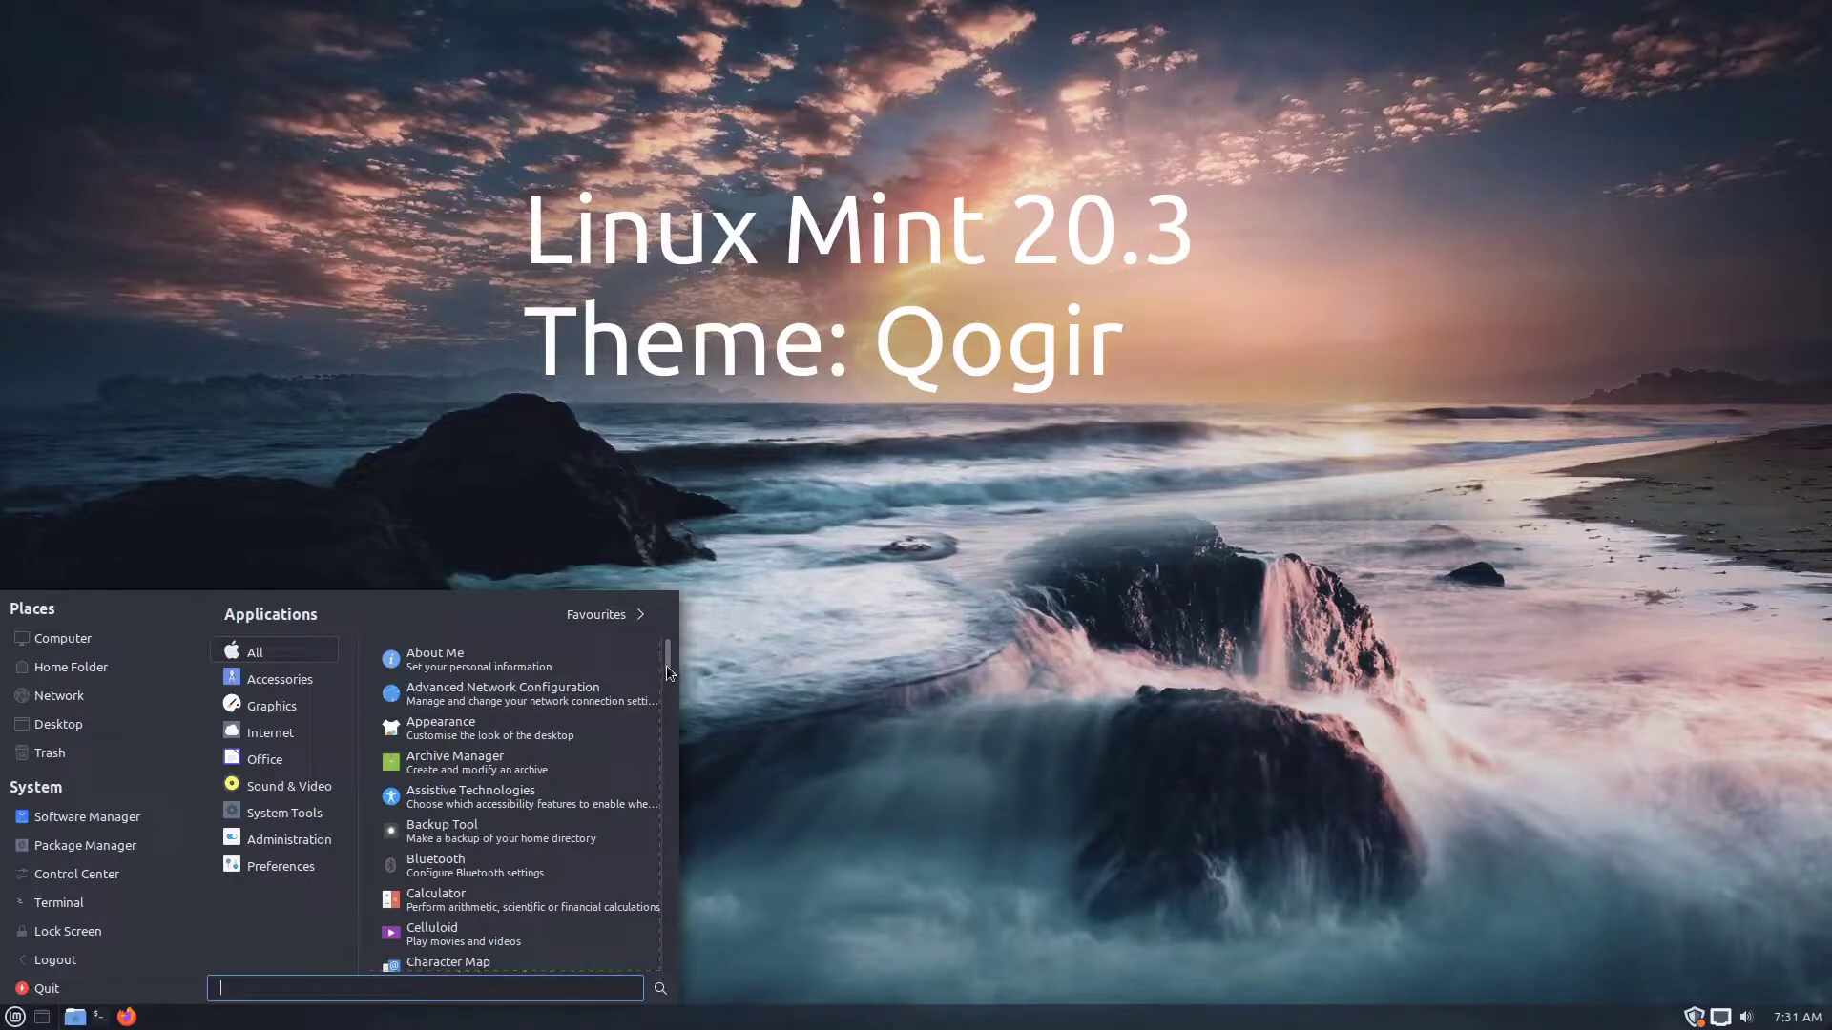
- Type 'Hello Linux User' in Writer, then close the document without saving
drag(668, 673, 638, 853)
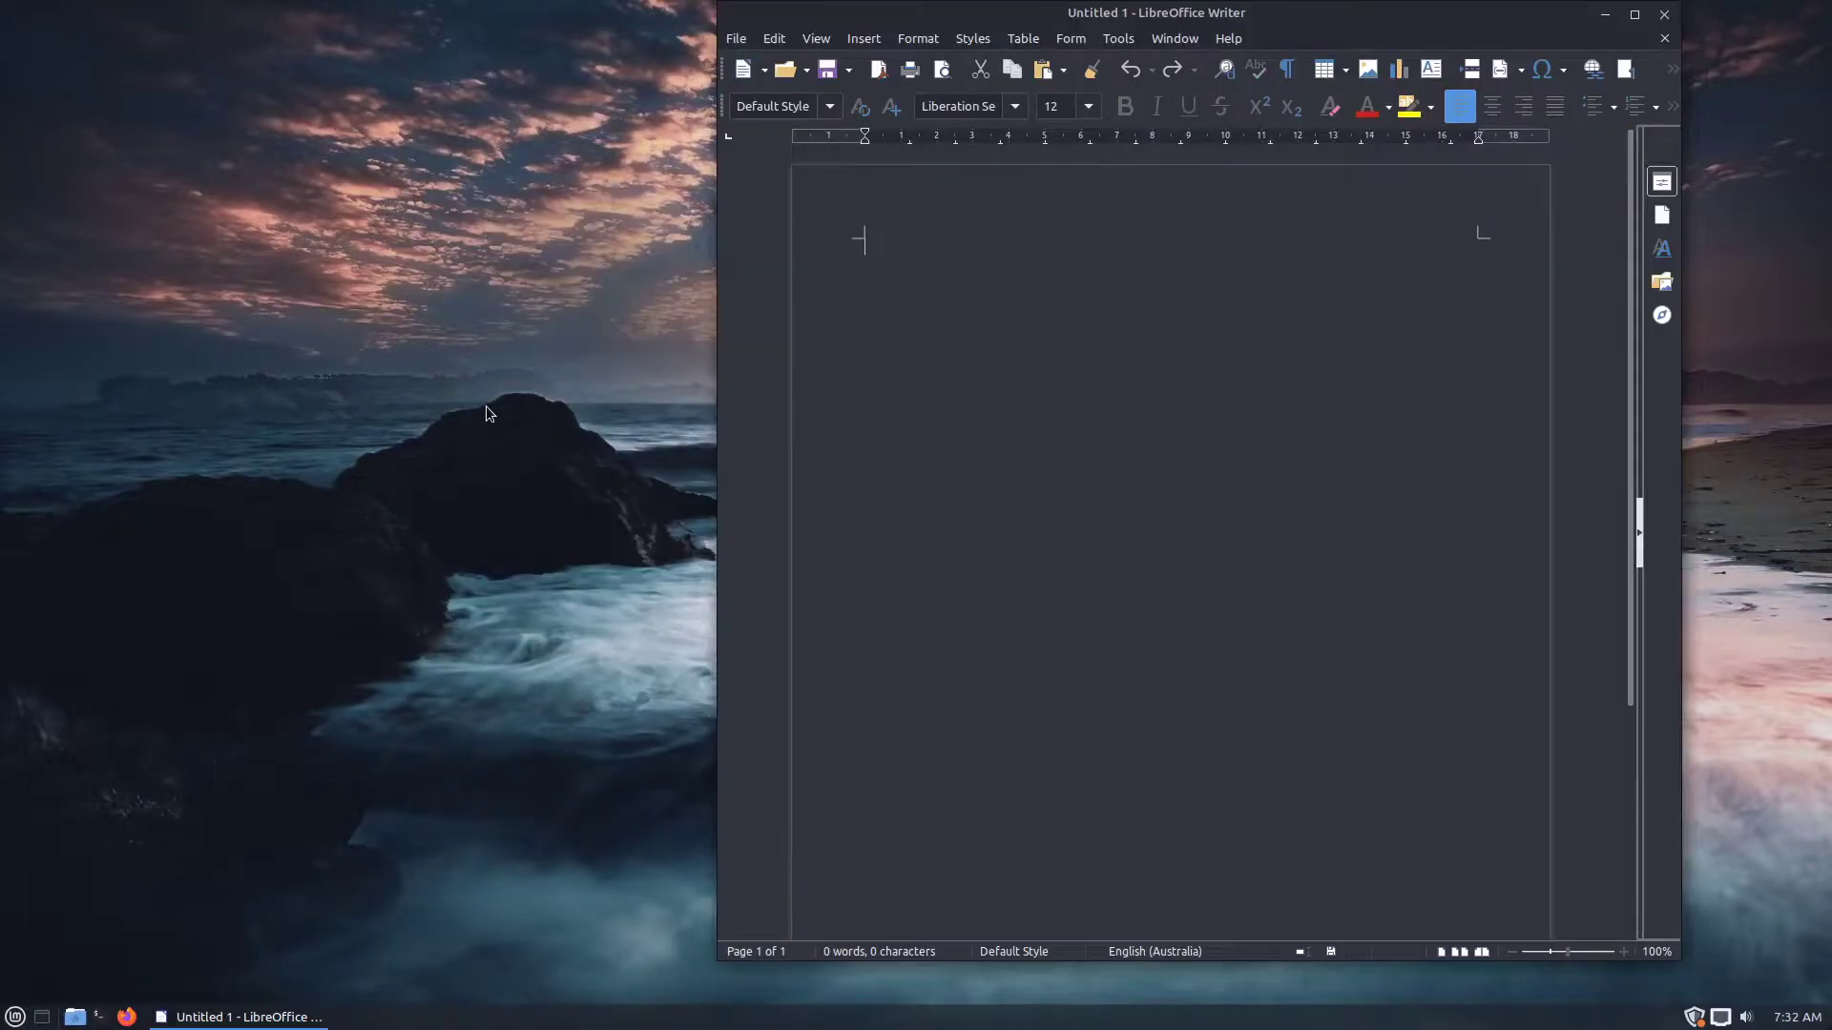
text(Hello Linux User)
click(1663, 14)
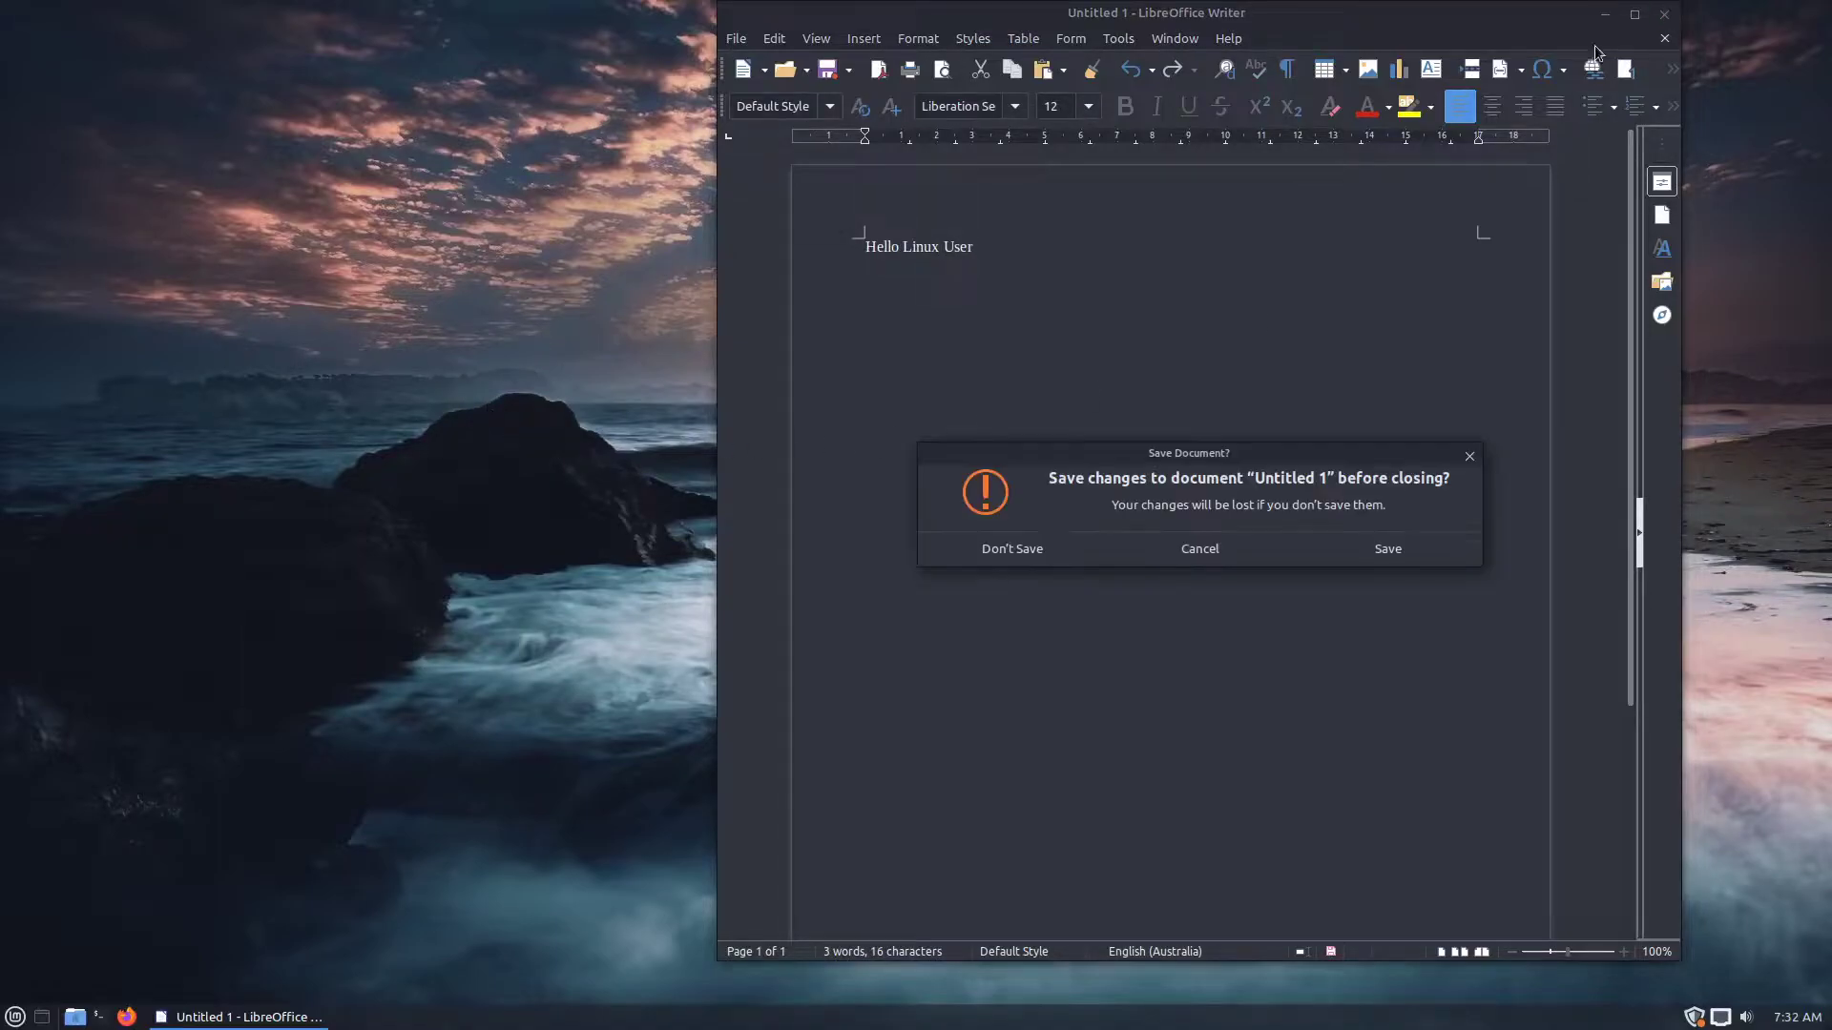
click(1045, 557)
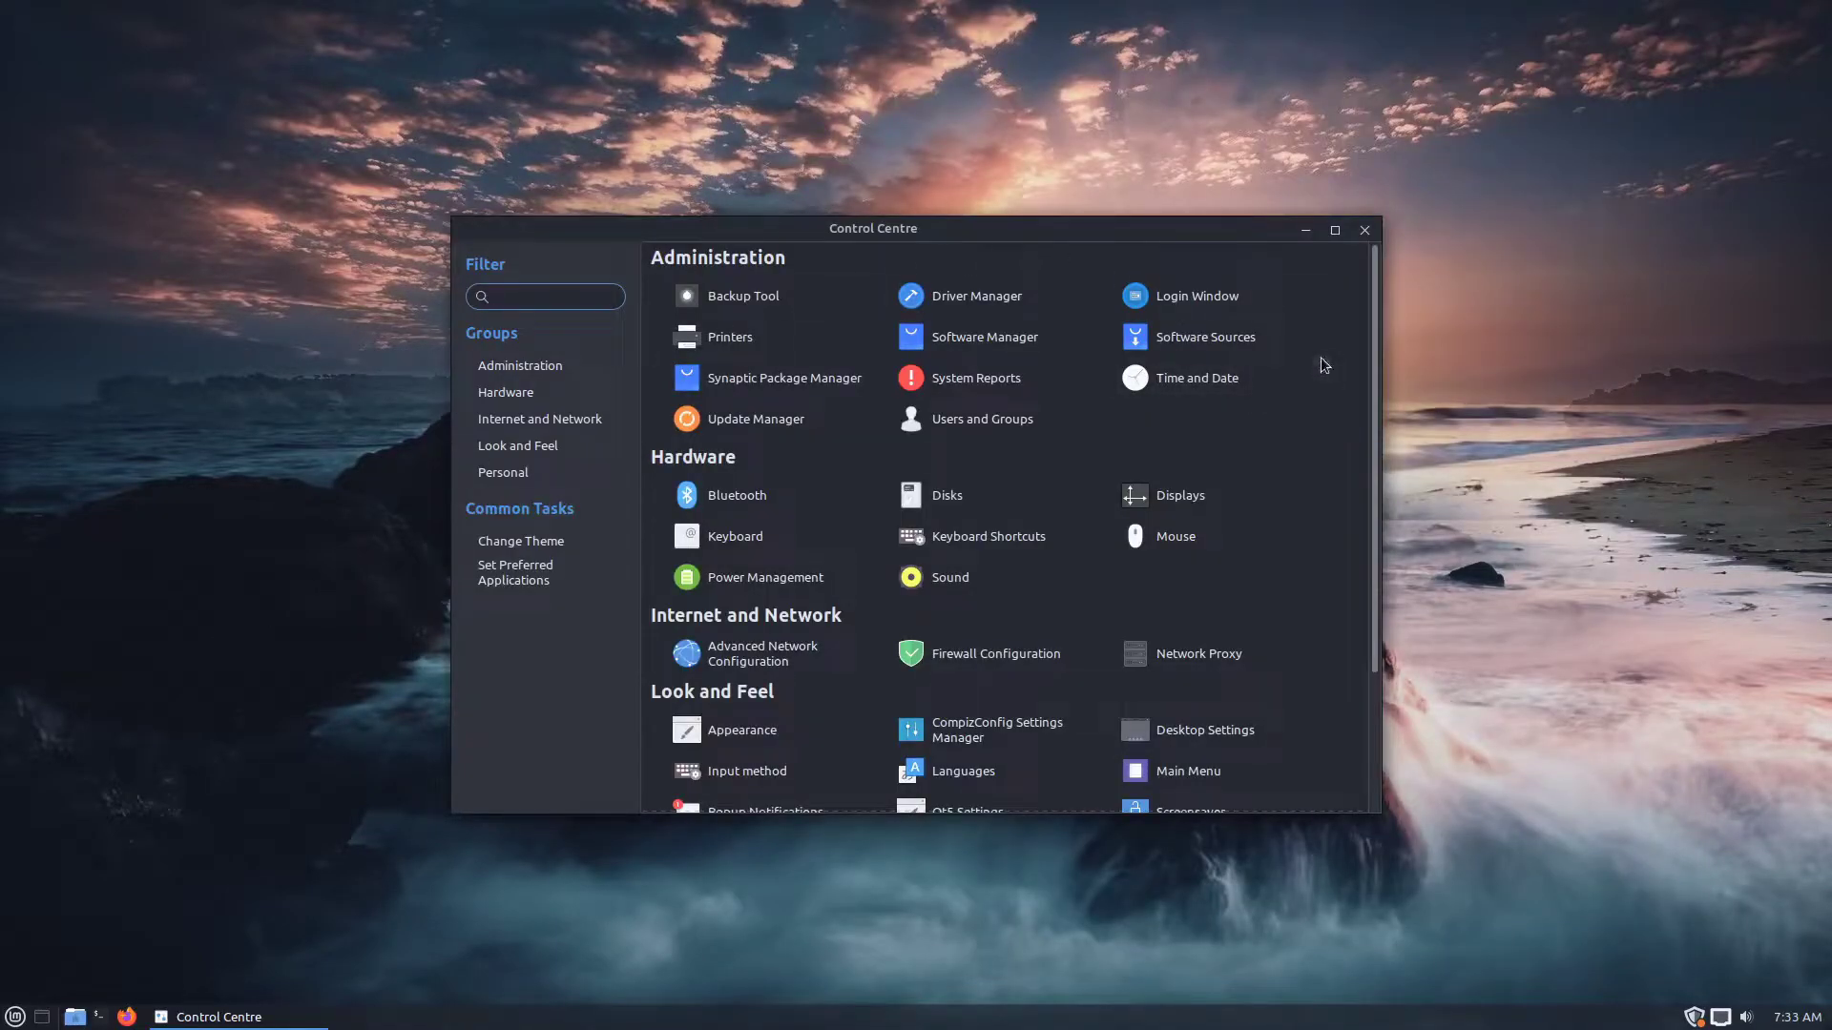
- Close the Control Centre window and bring up the application menu
scroll(1319, 360, down, 4)
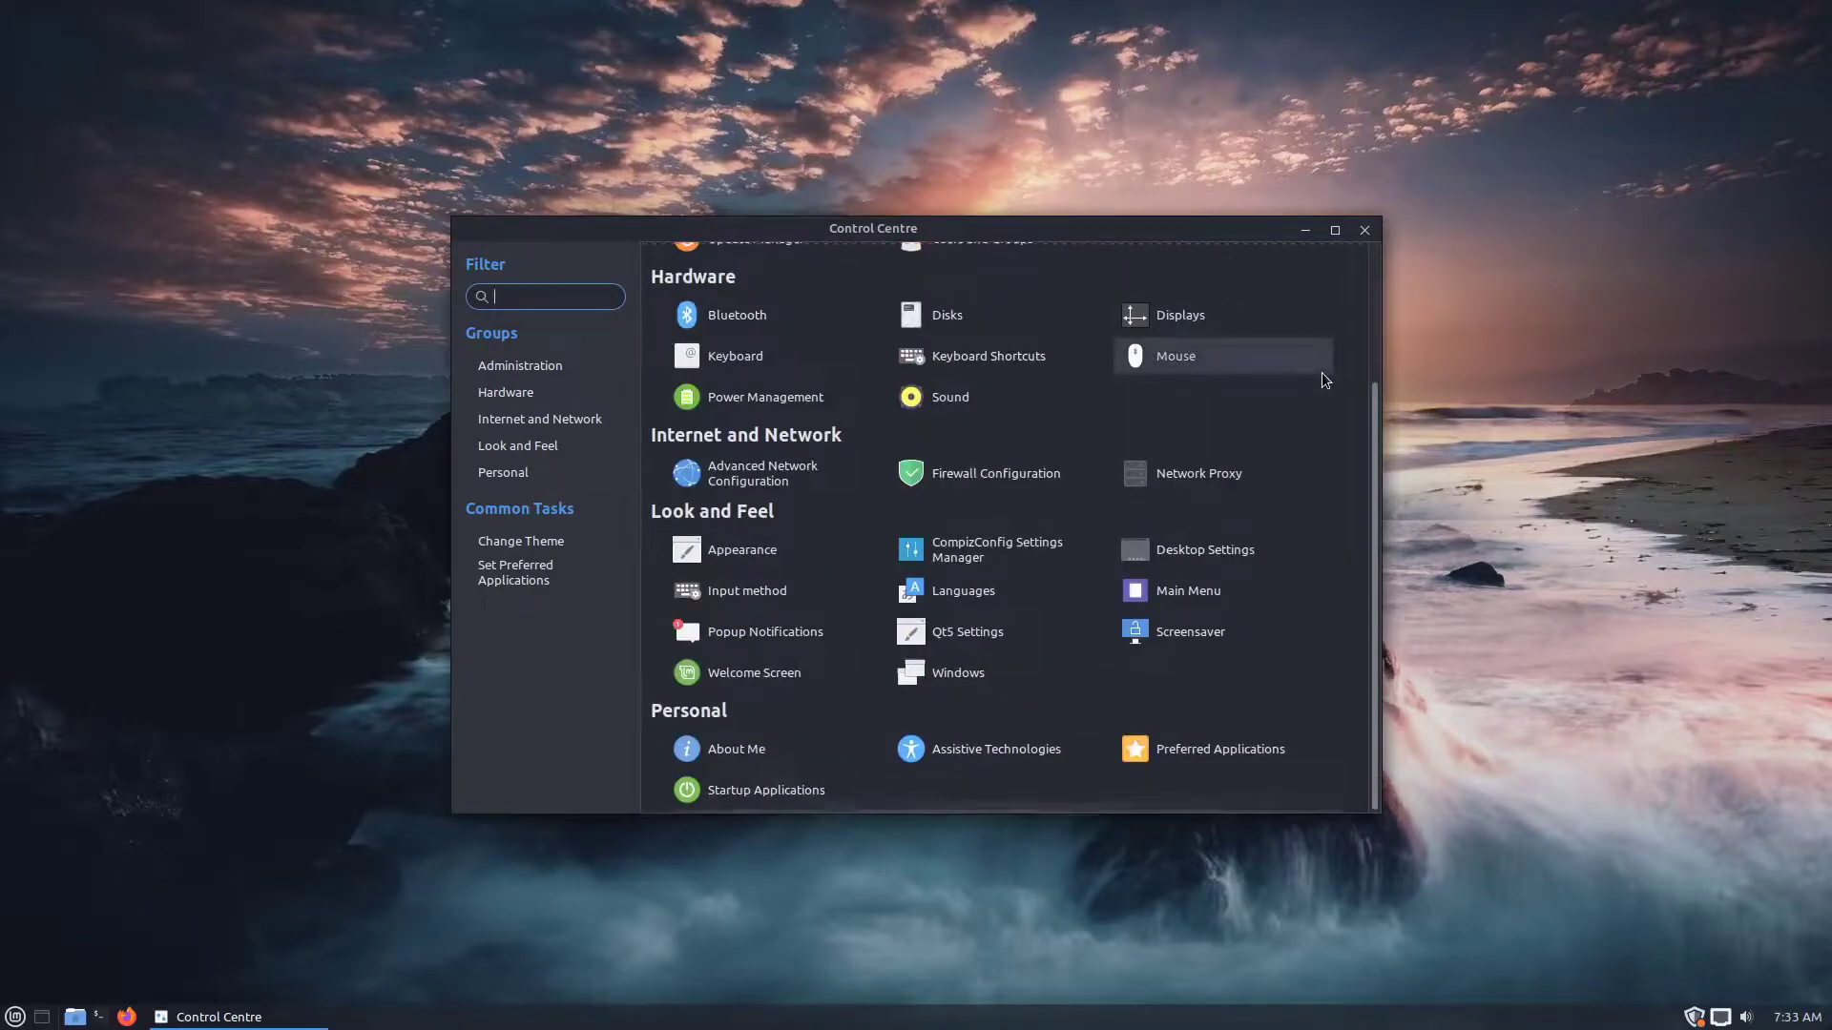
scroll(1322, 371, up, 4)
key(alt+F4)
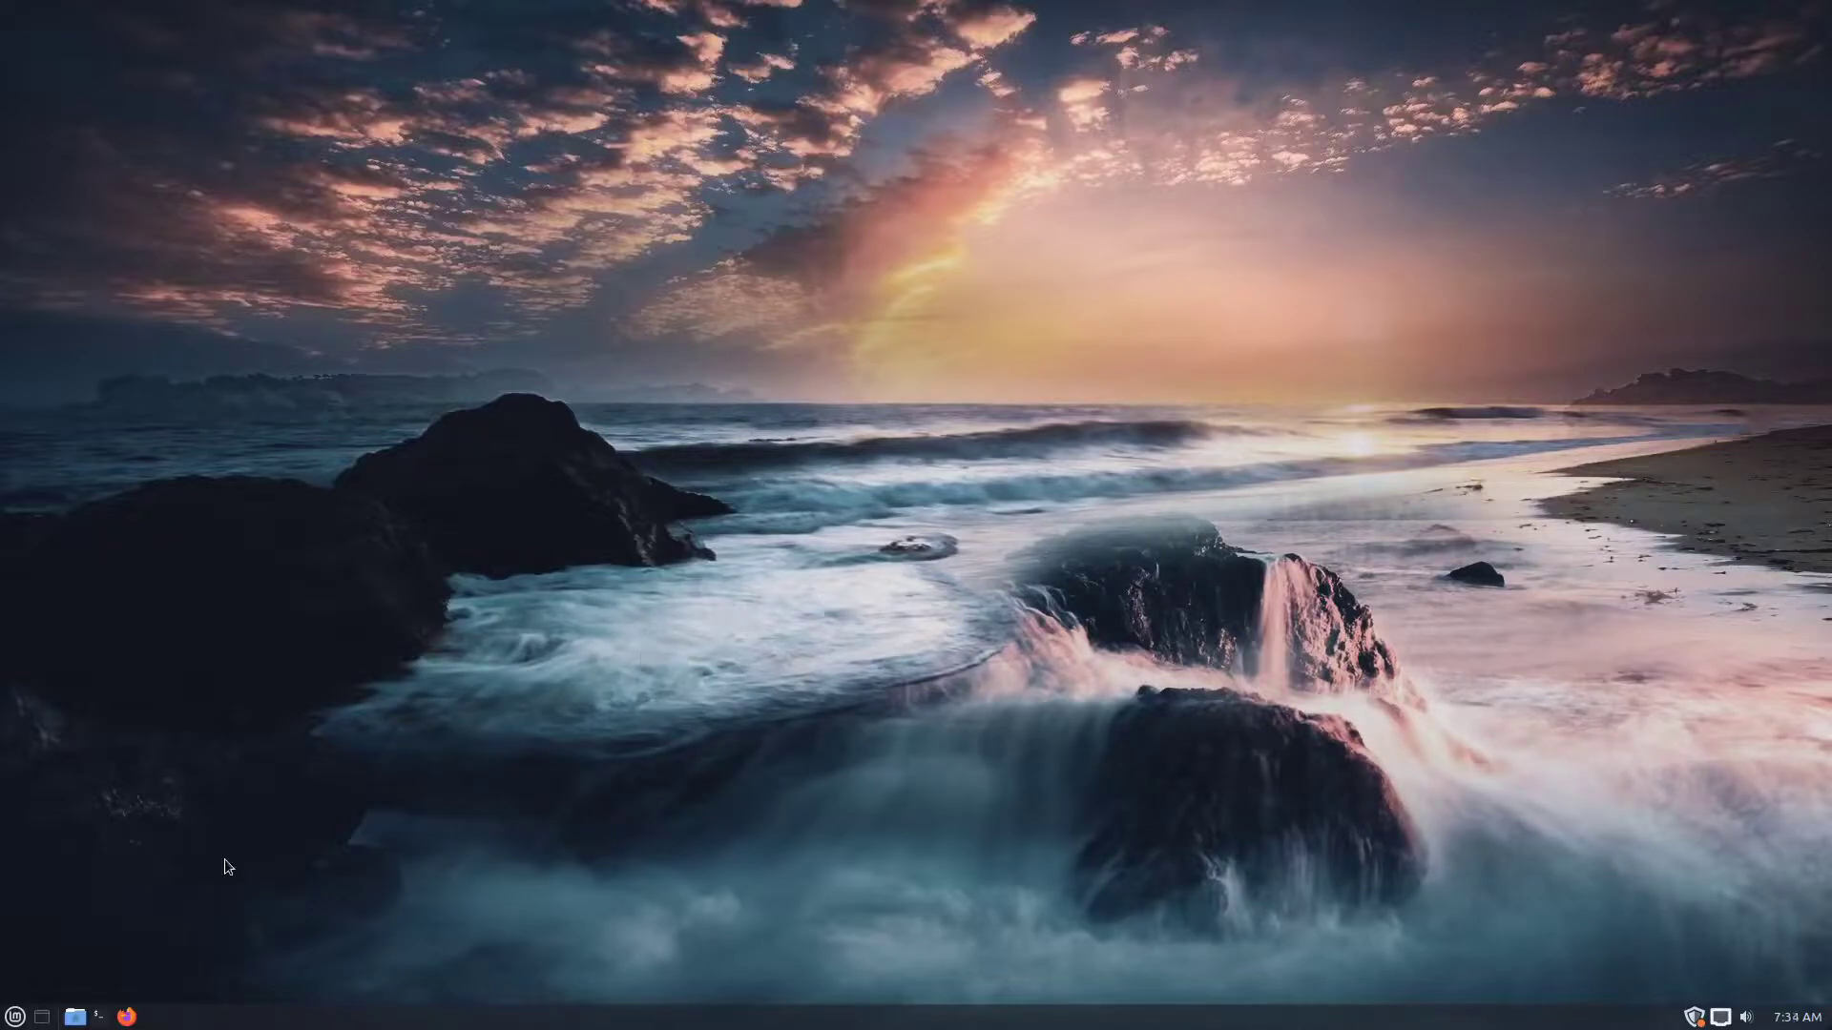
click(13, 1018)
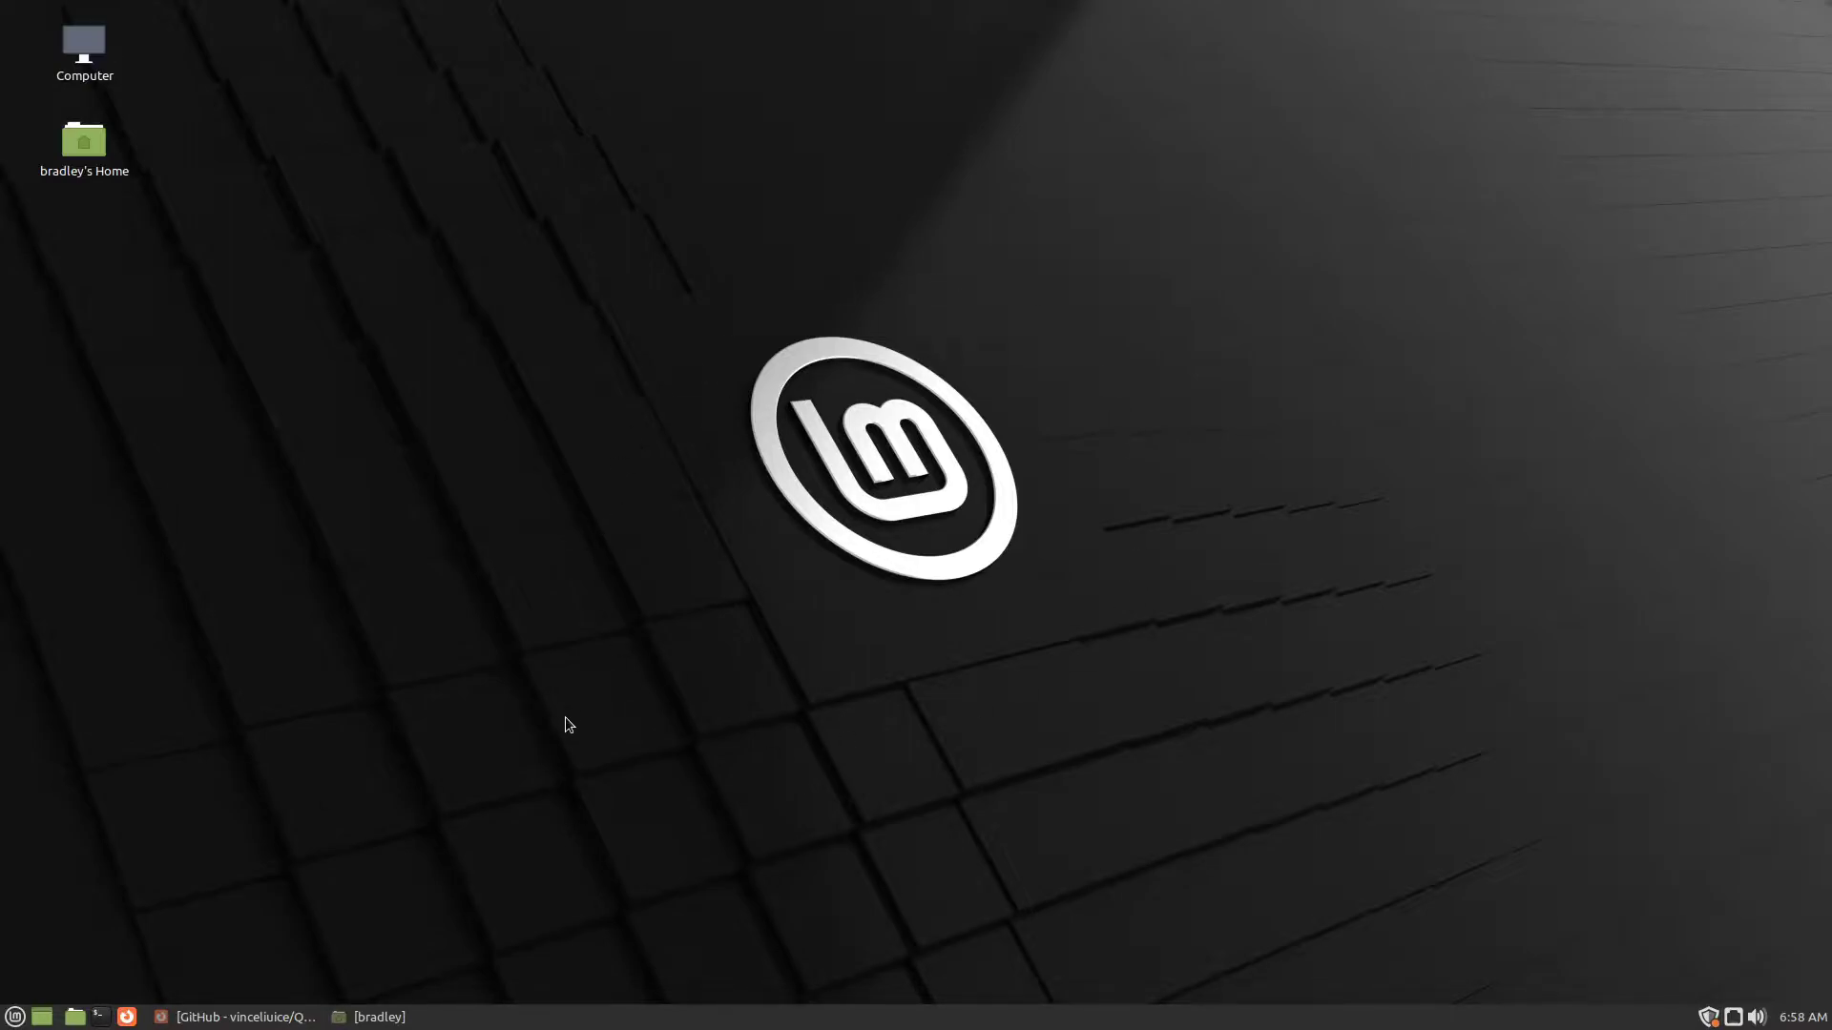
- Restore Firefox and download the Qogir-theme repository as a ZIP
click(238, 1017)
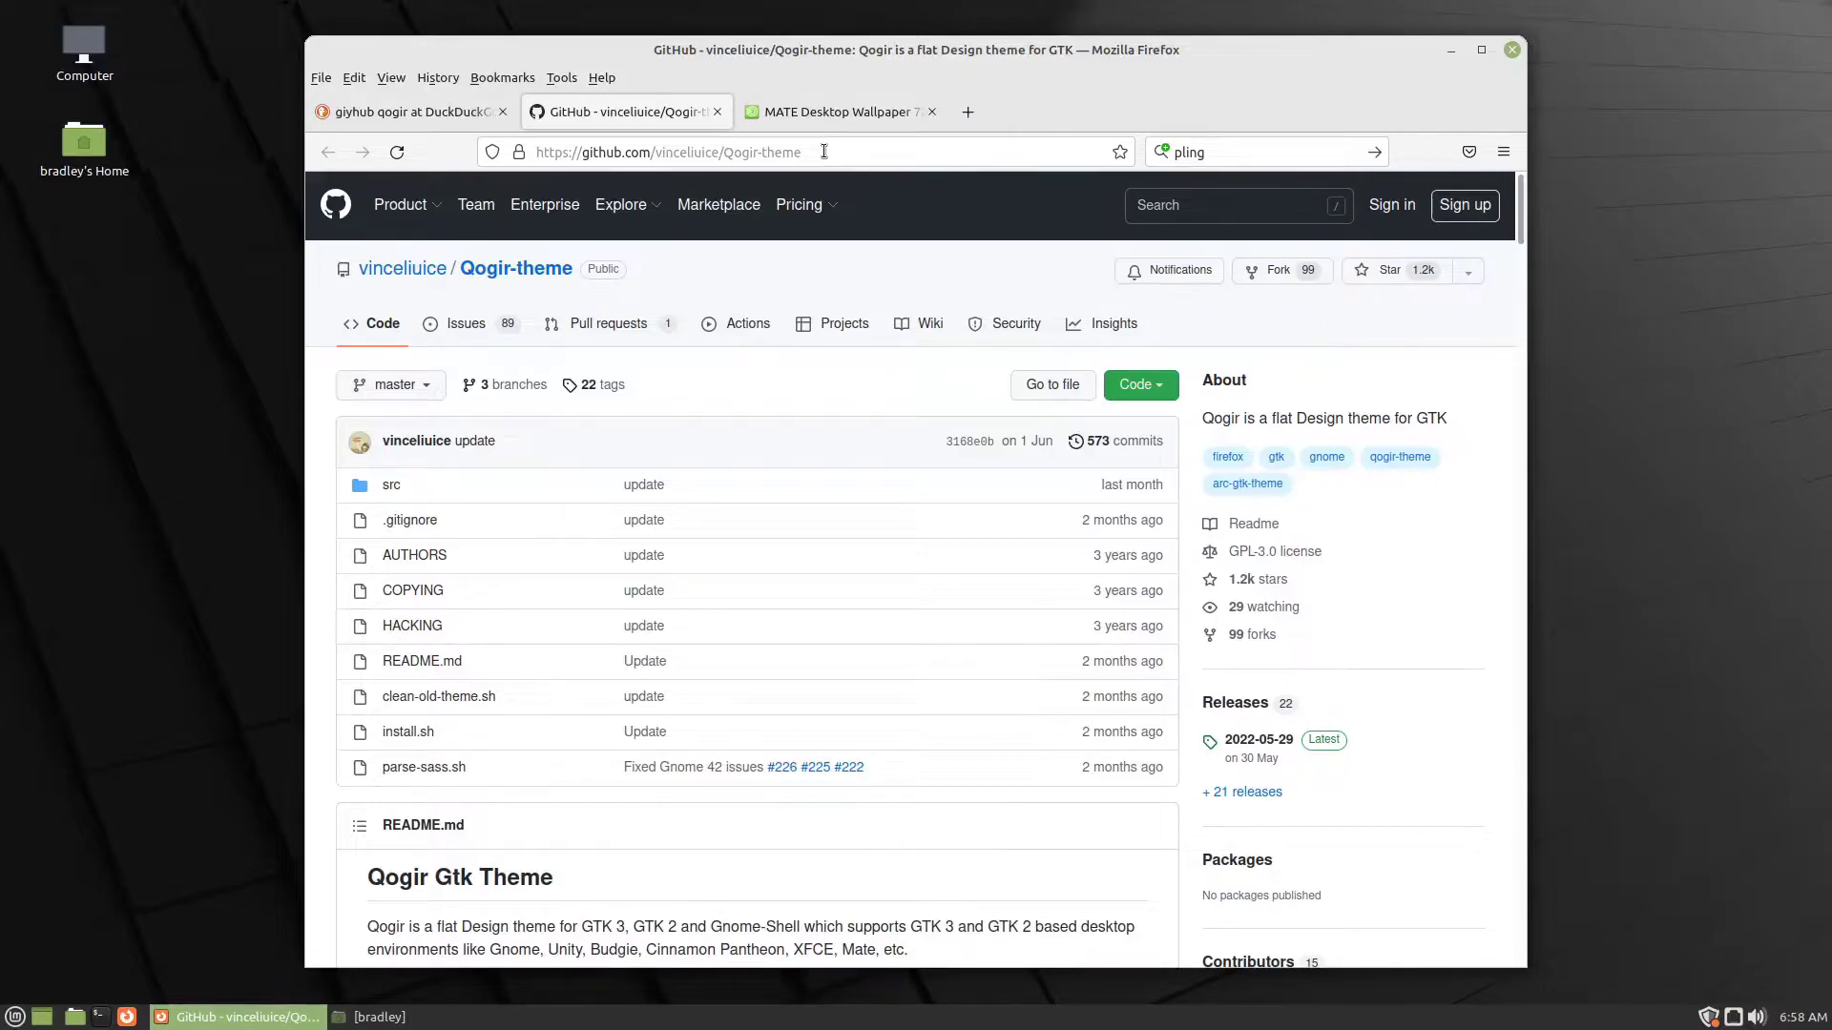
click(1129, 386)
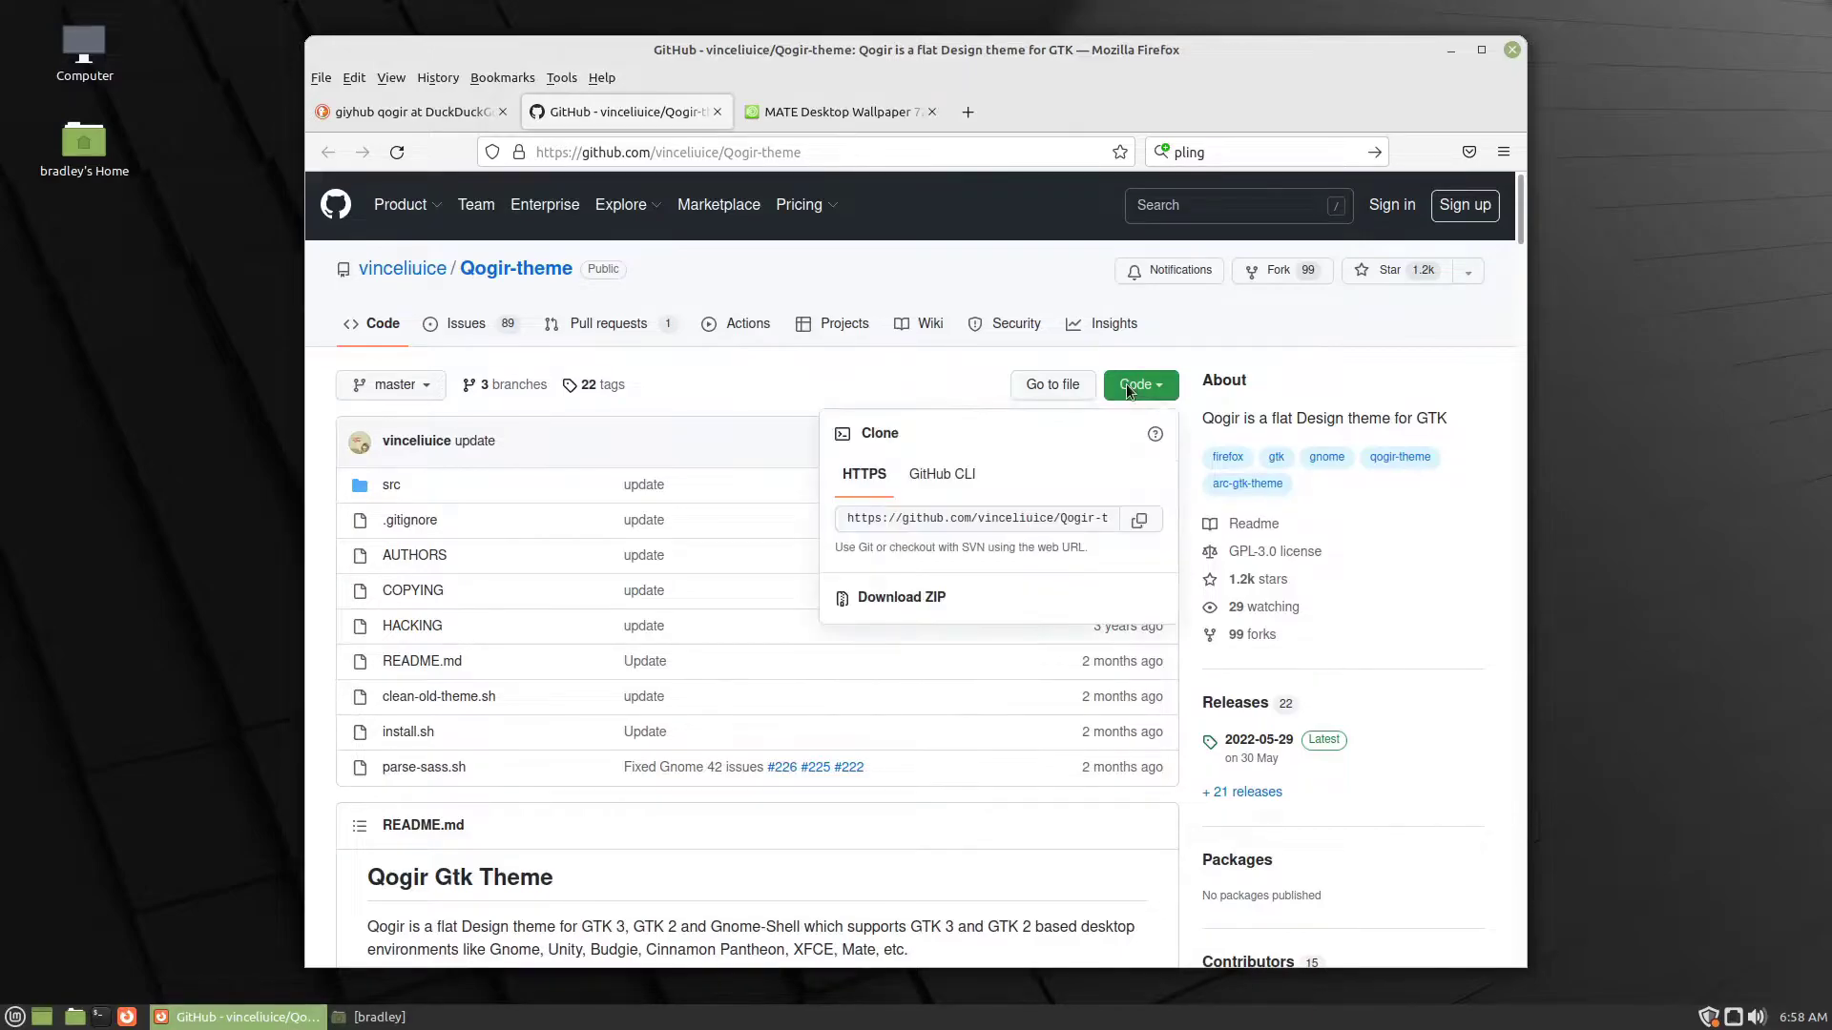
click(902, 595)
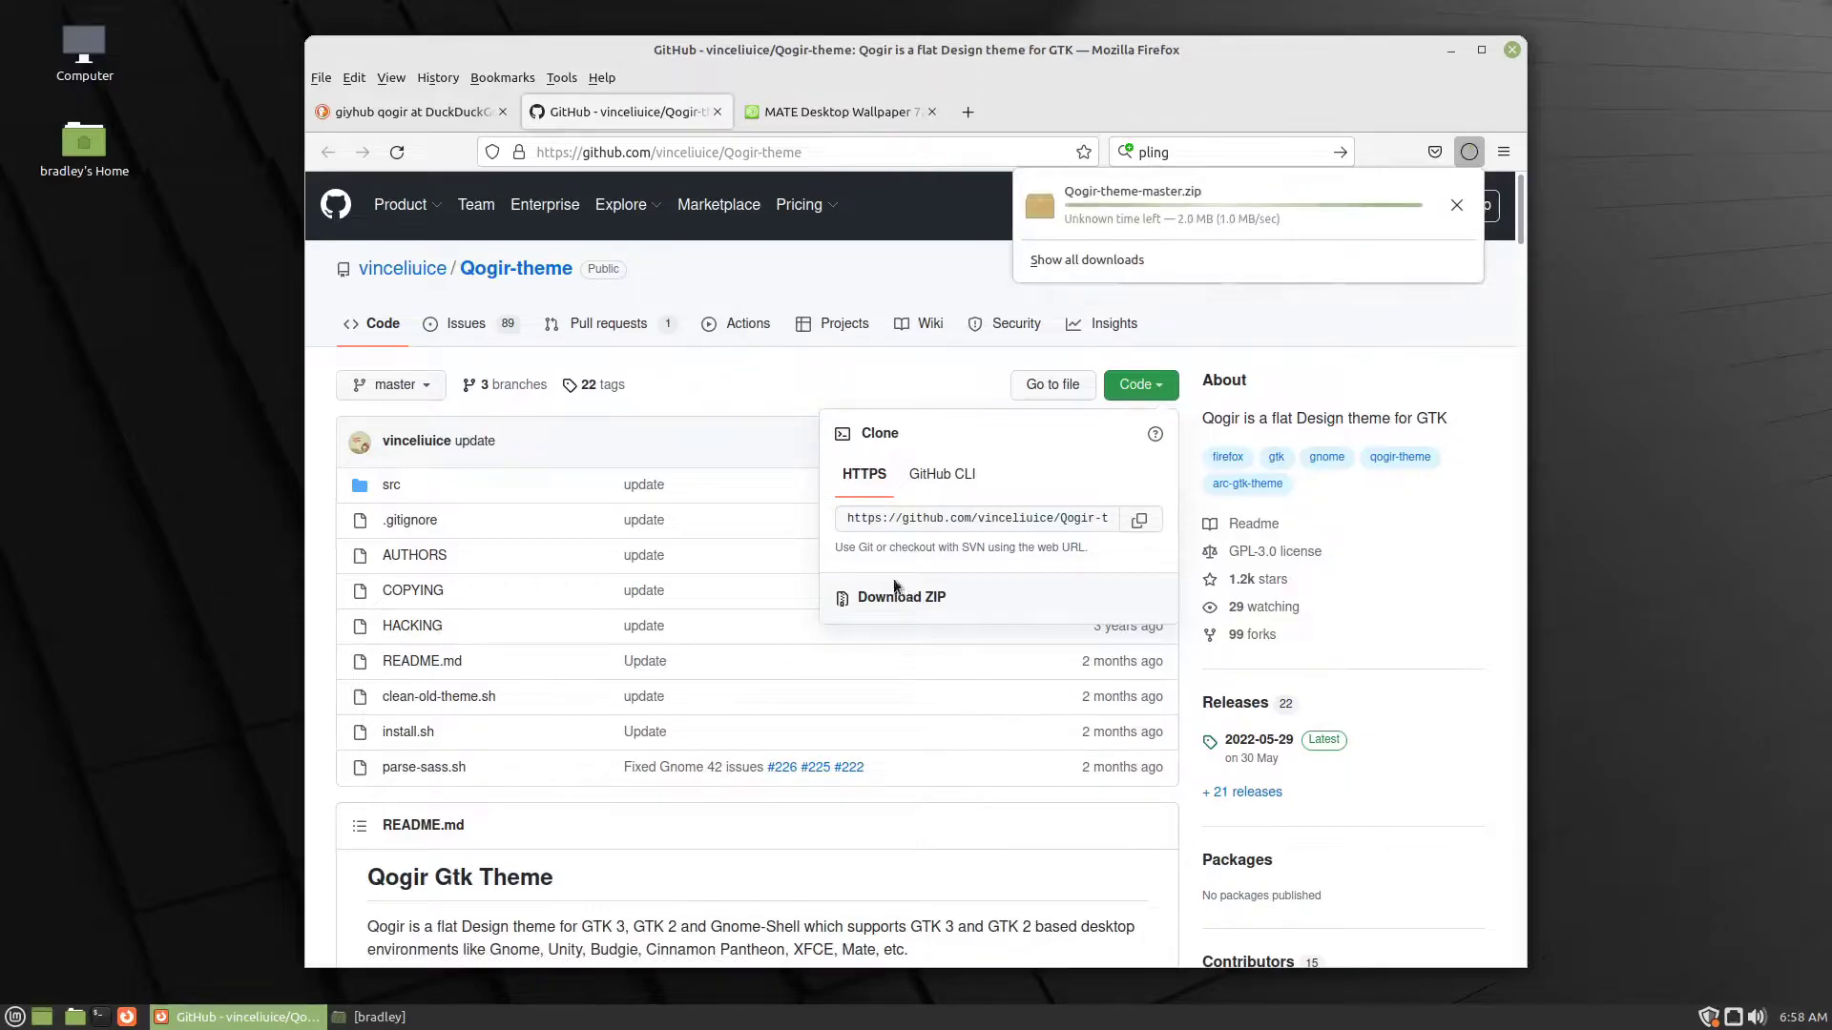
- Follow the README link to Qogir-icon-theme and download it as a ZIP
middle_click(322, 528)
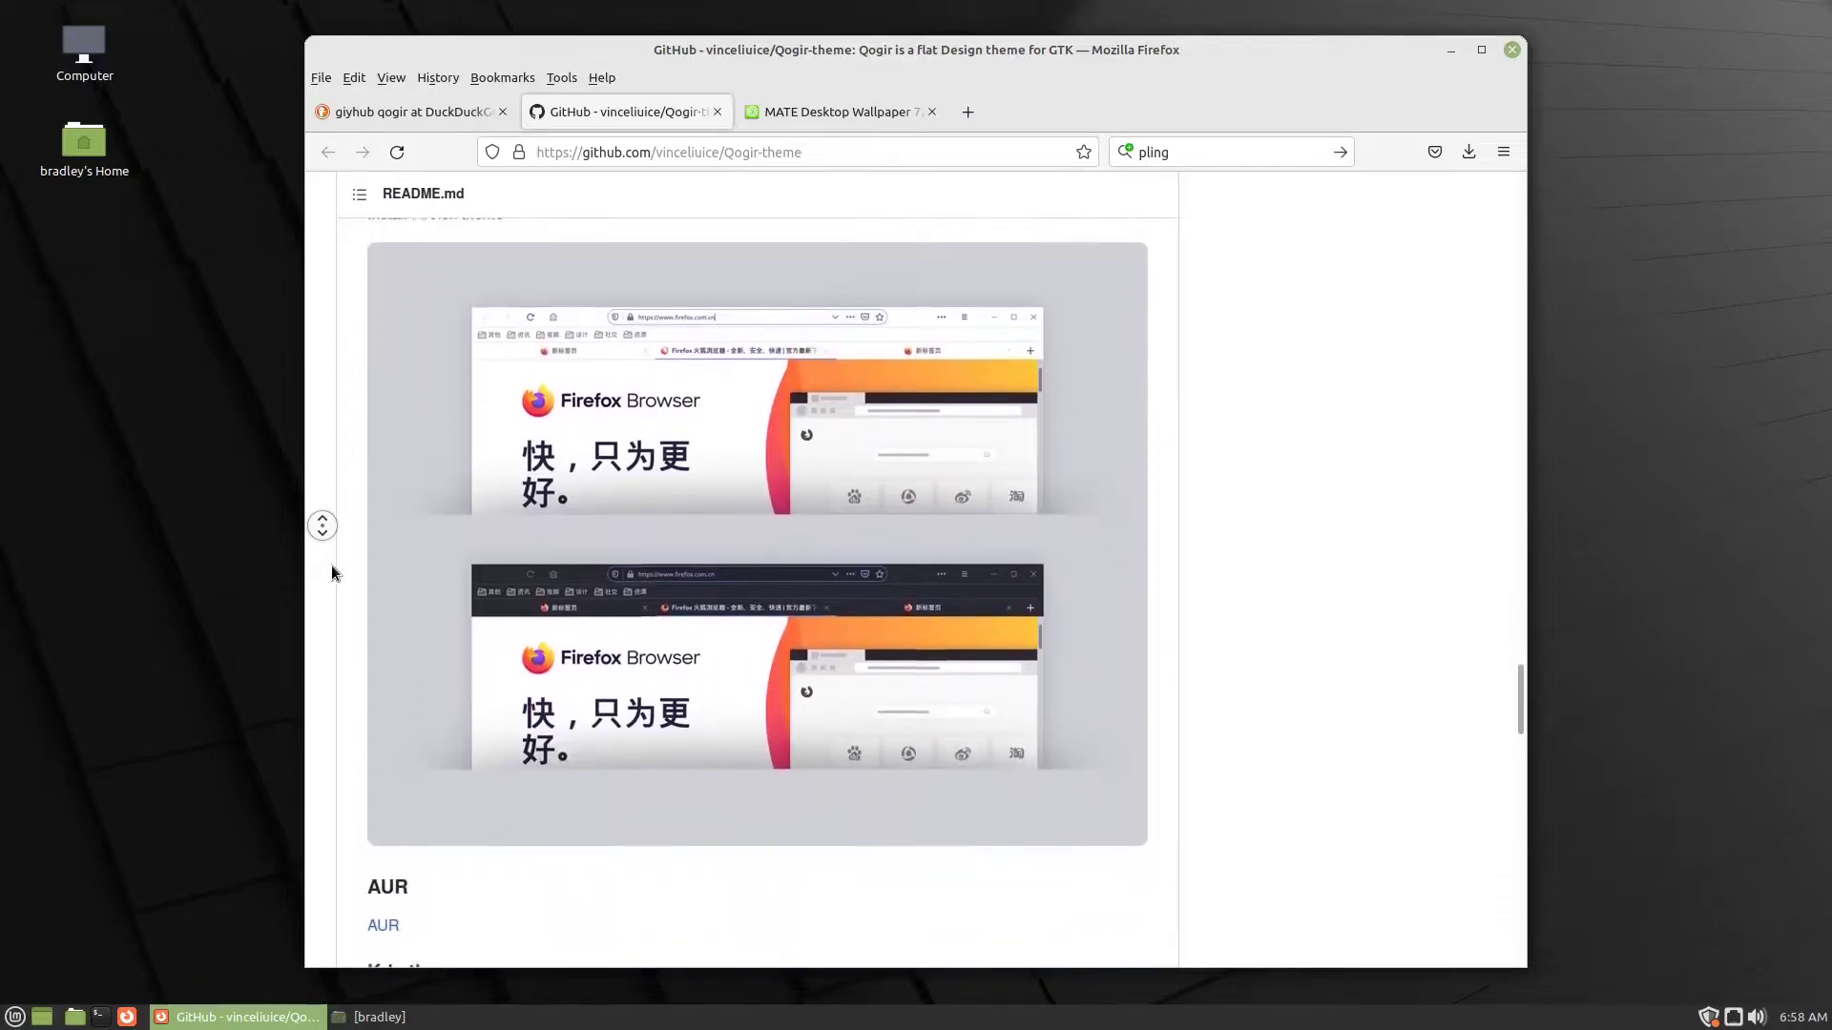
click(334, 567)
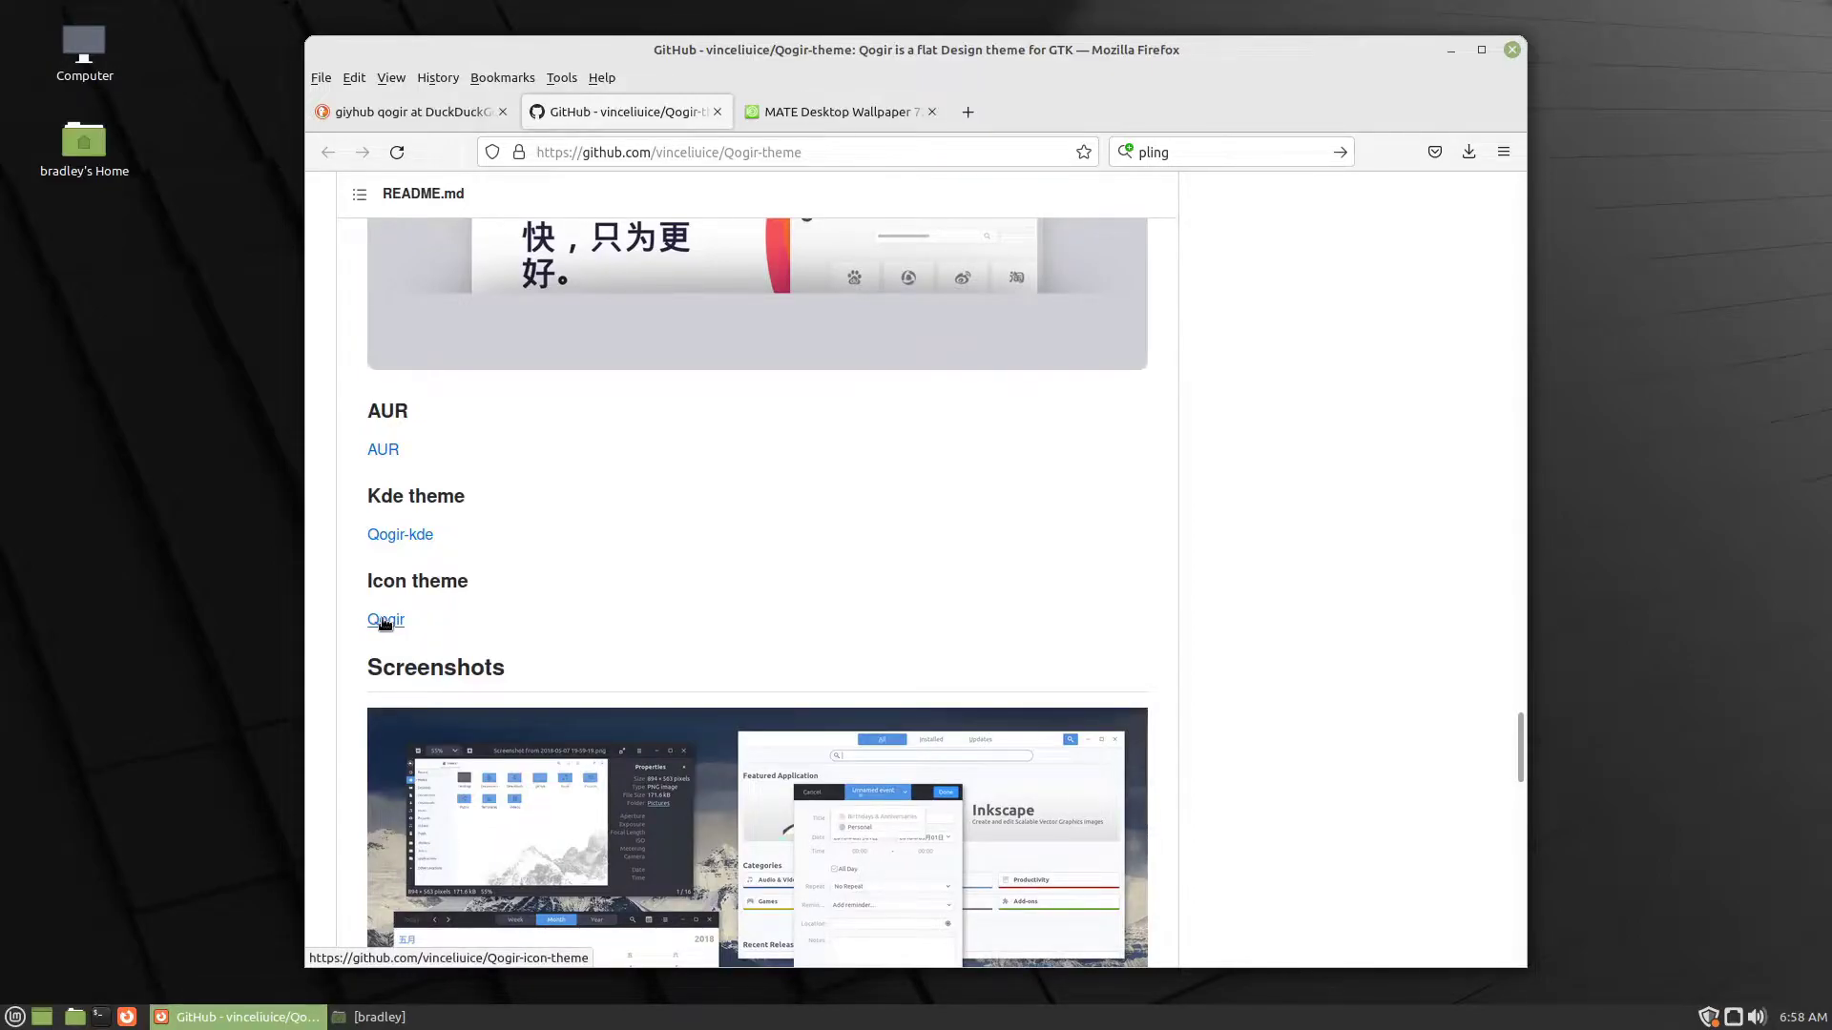
click(385, 621)
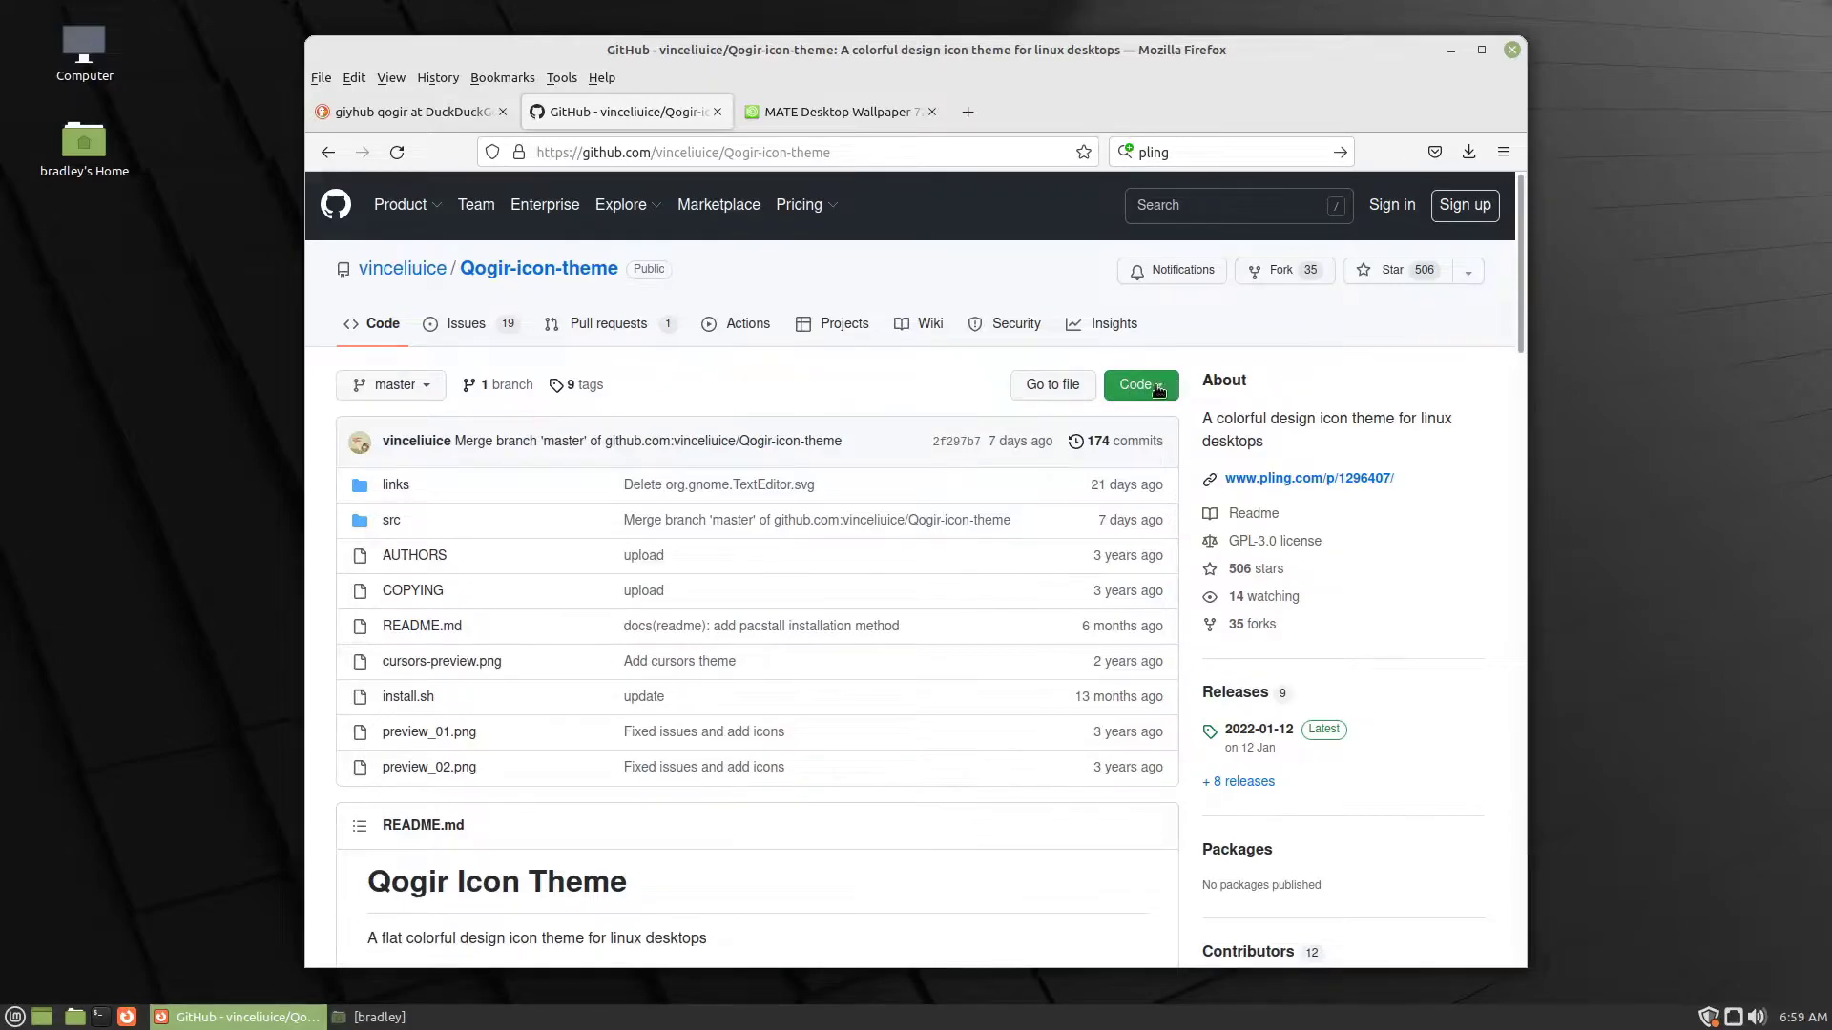
click(1158, 390)
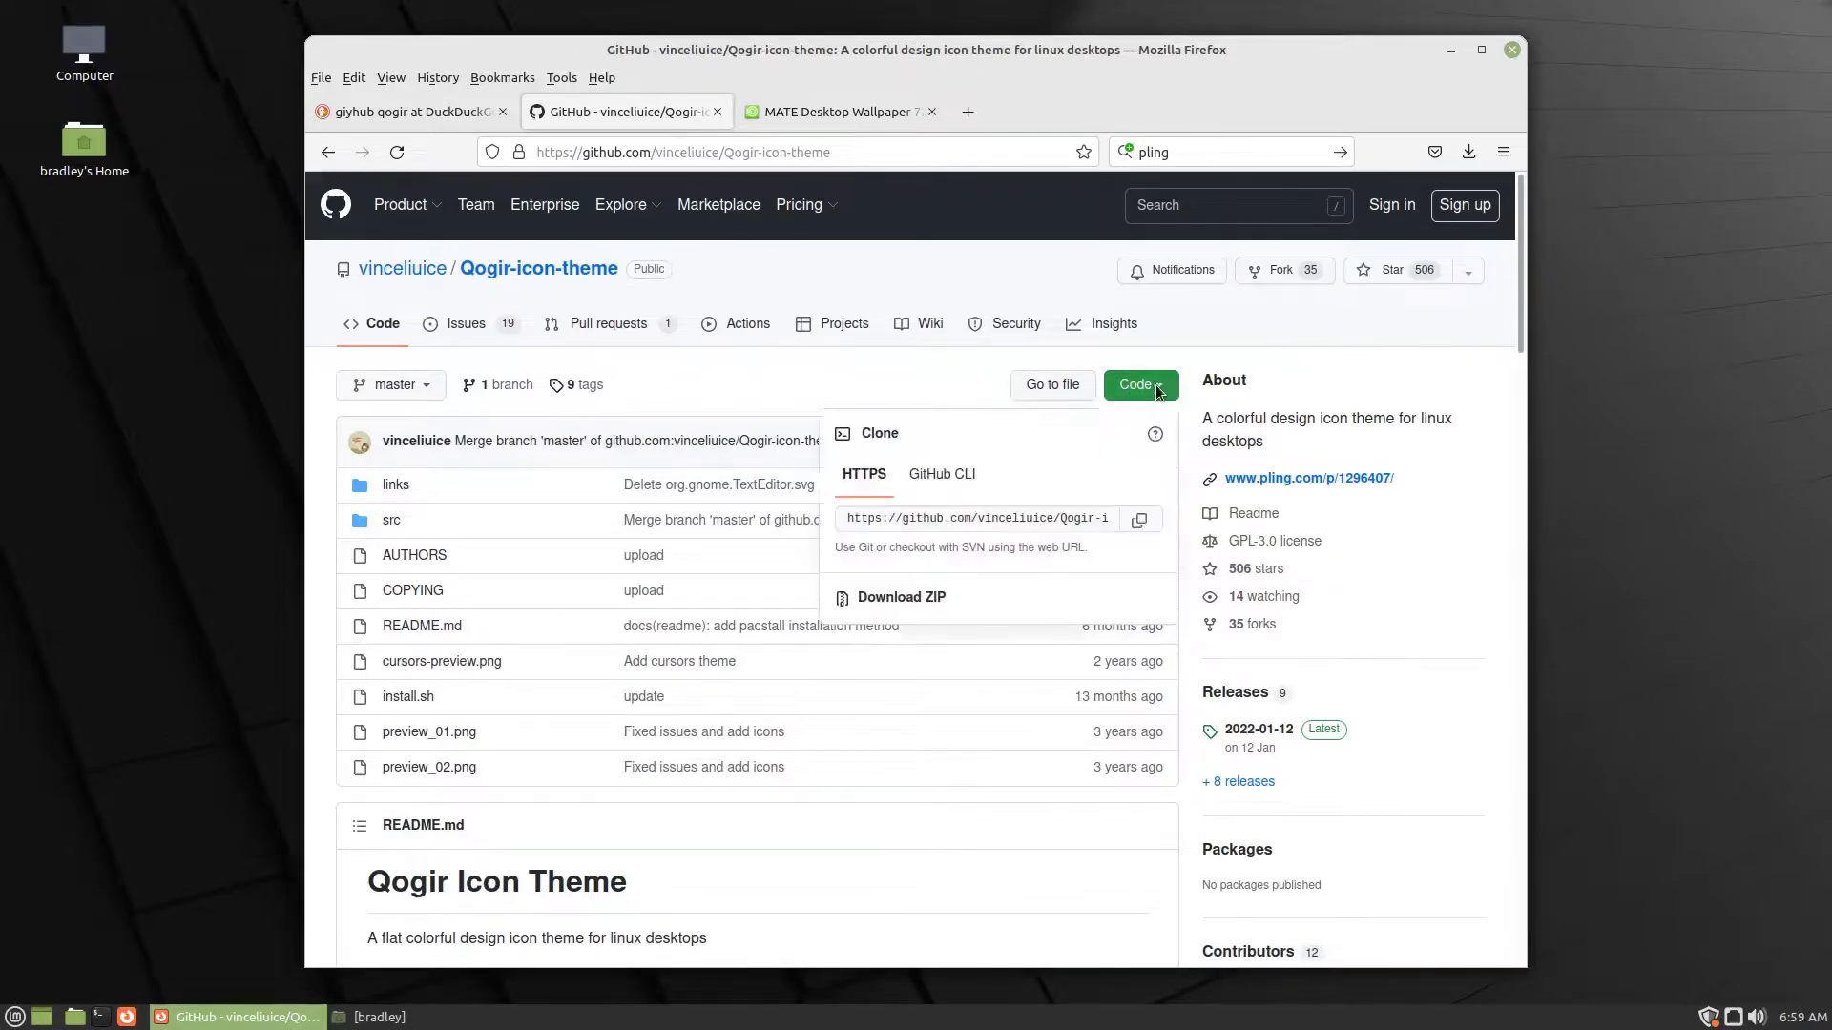
click(894, 598)
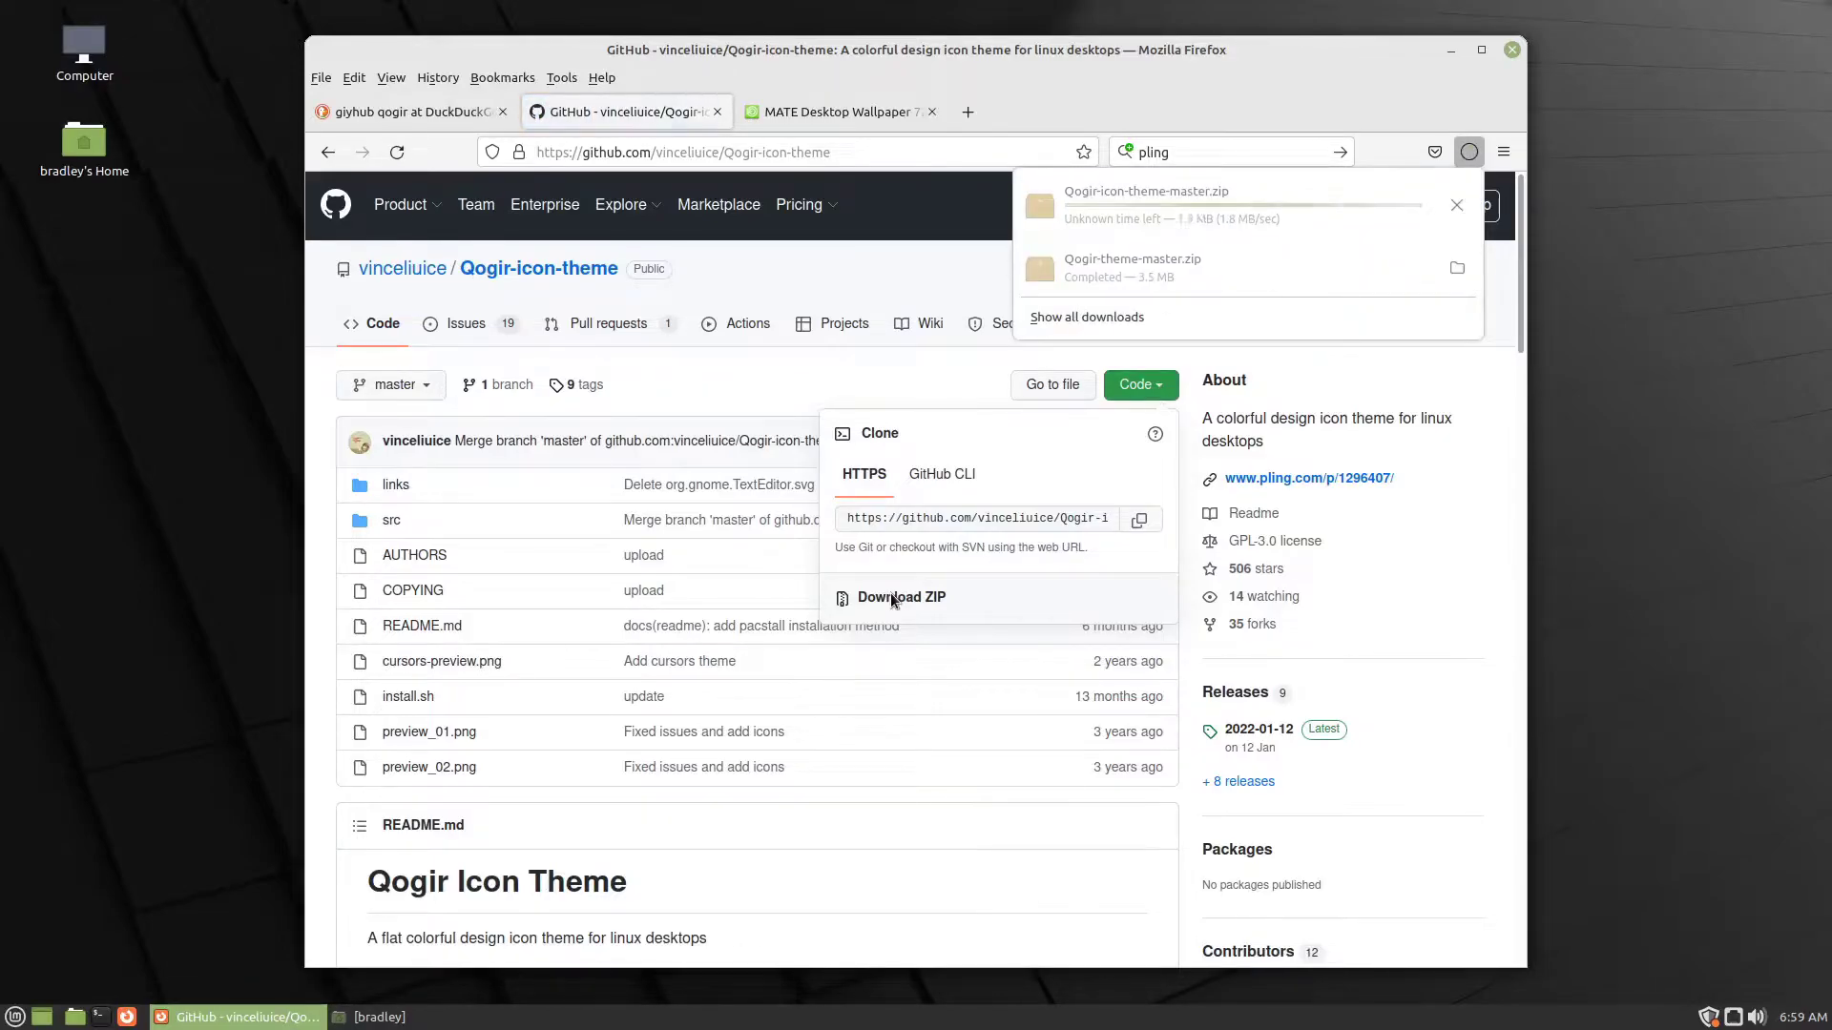
- Download HD NO LOGO.png (2.57 MB) from the MATE Desktop Wallpaper 72 HD Files tab
click(816, 111)
click(816, 112)
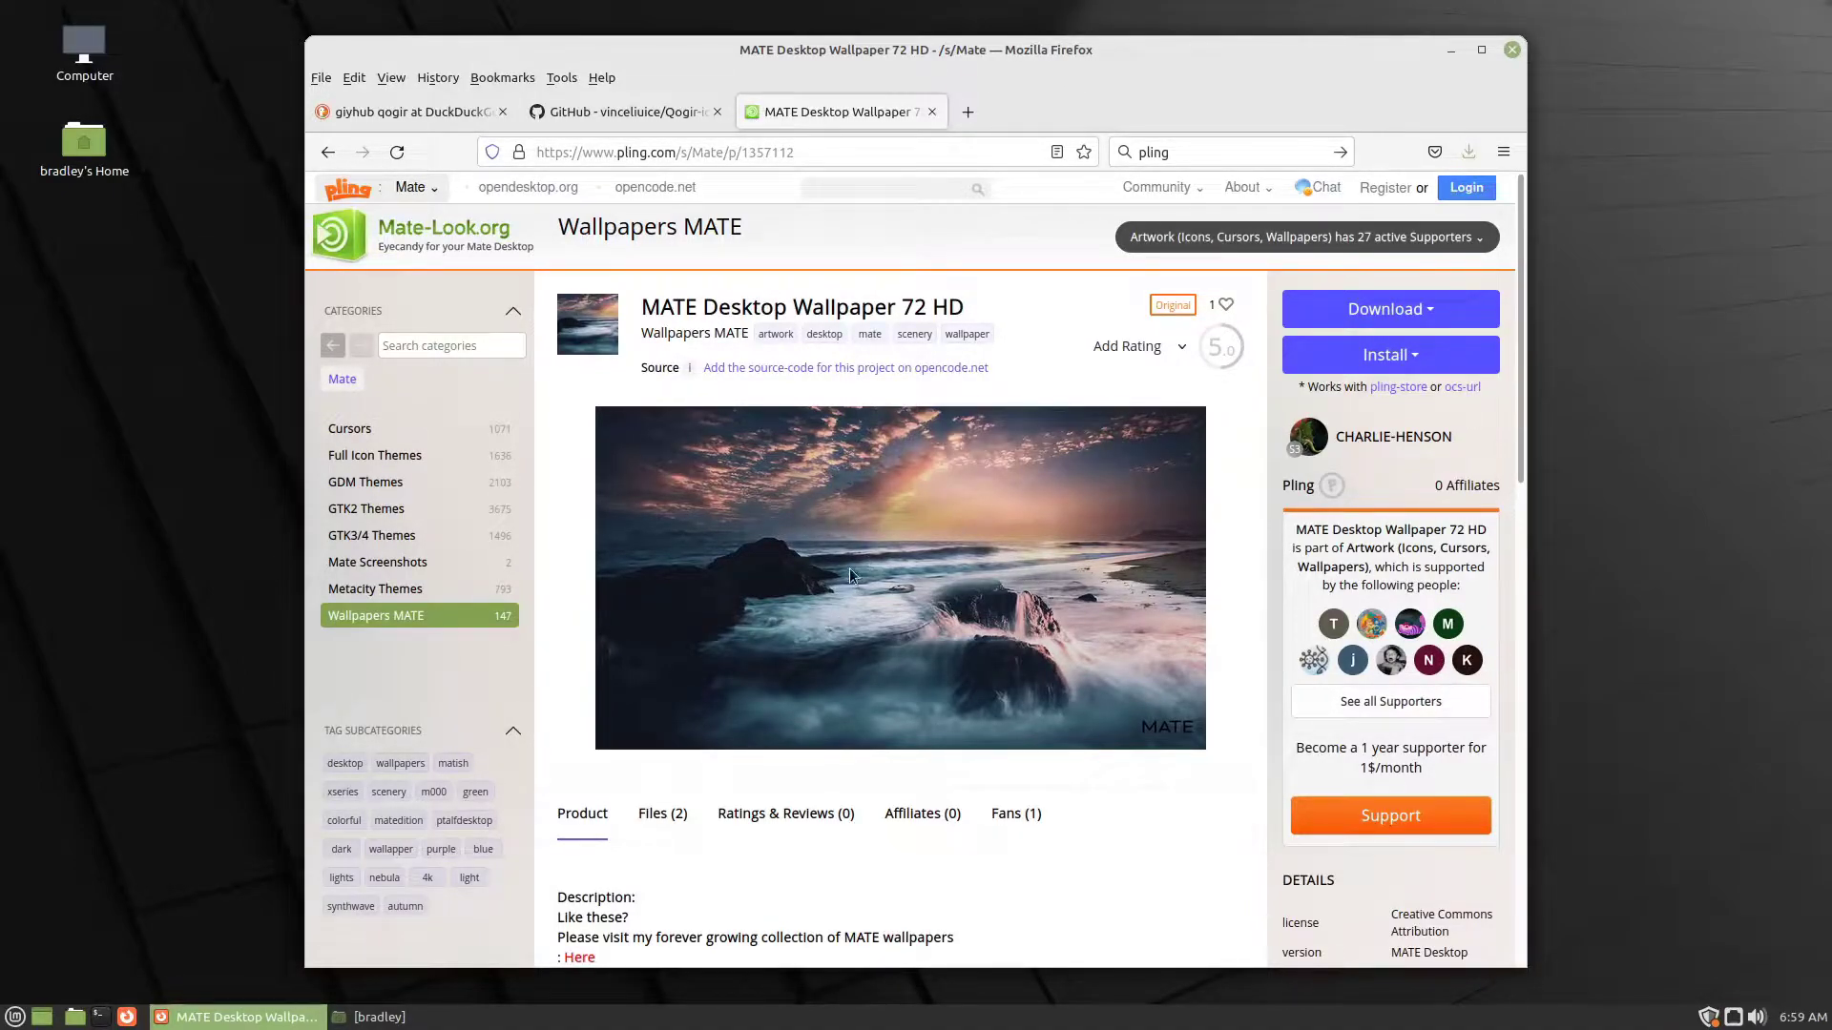
scroll(816, 520, down, 3)
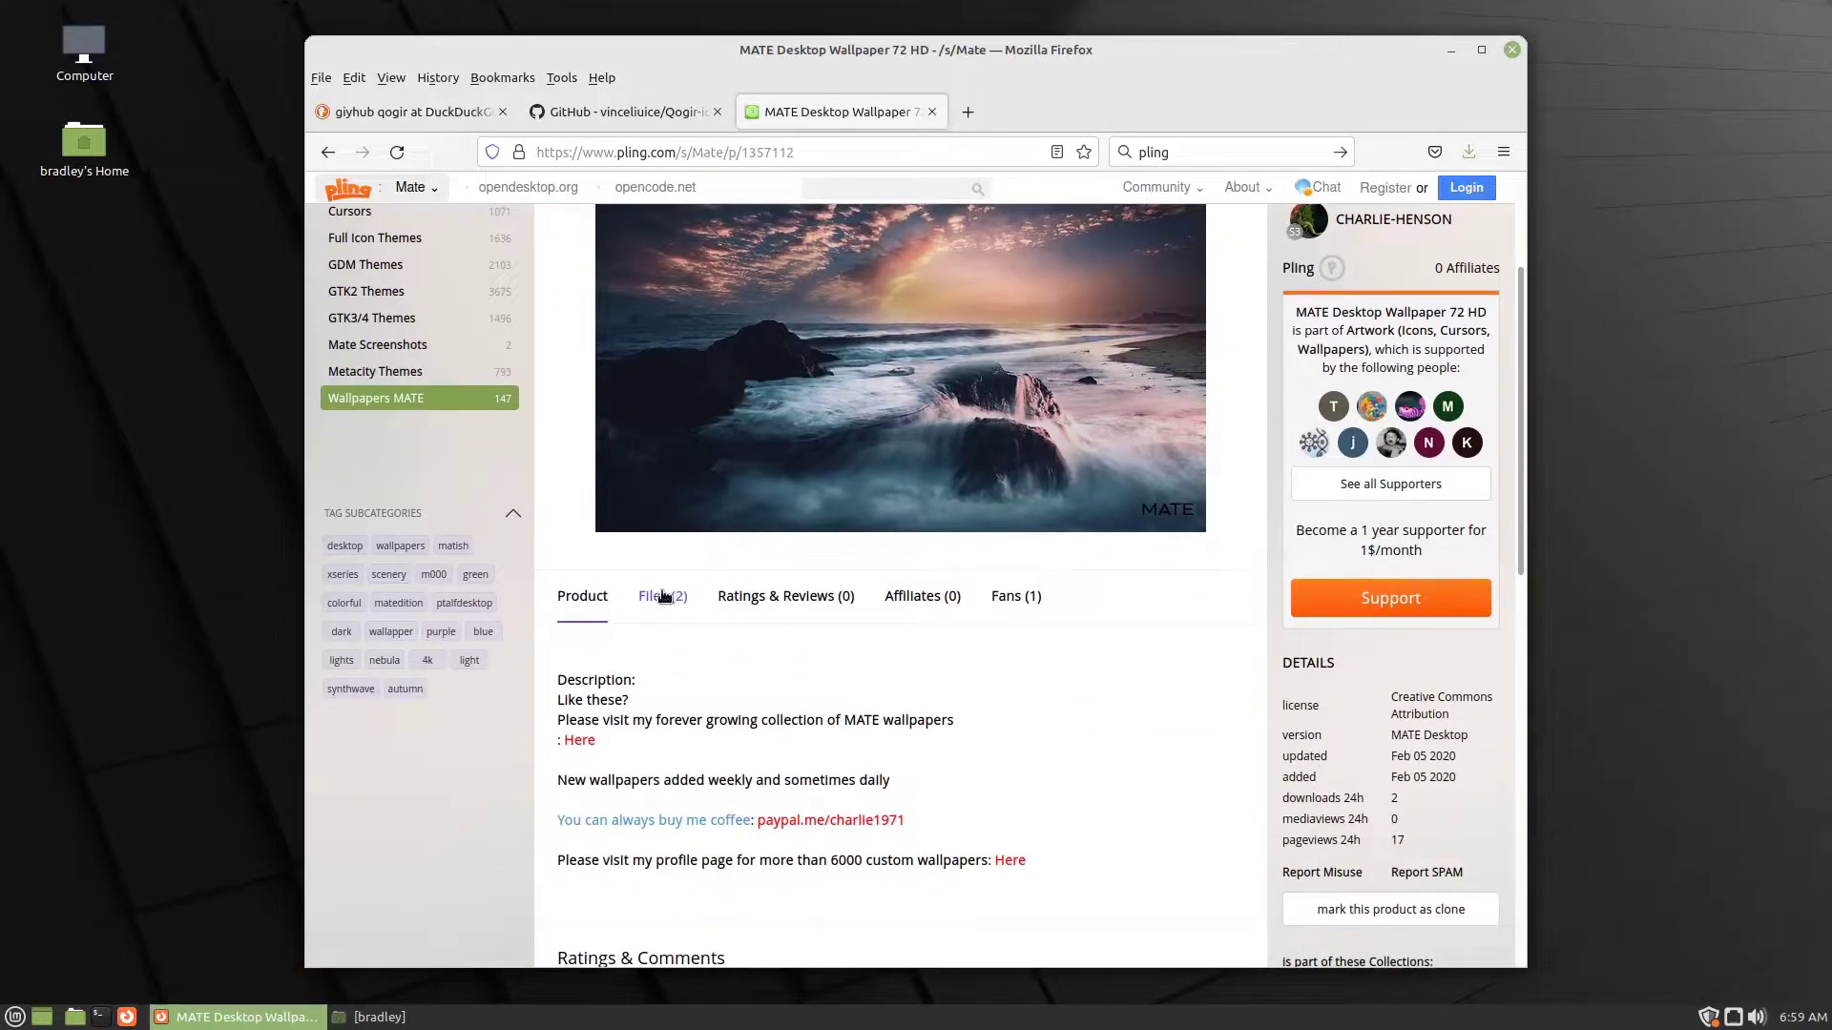
click(665, 597)
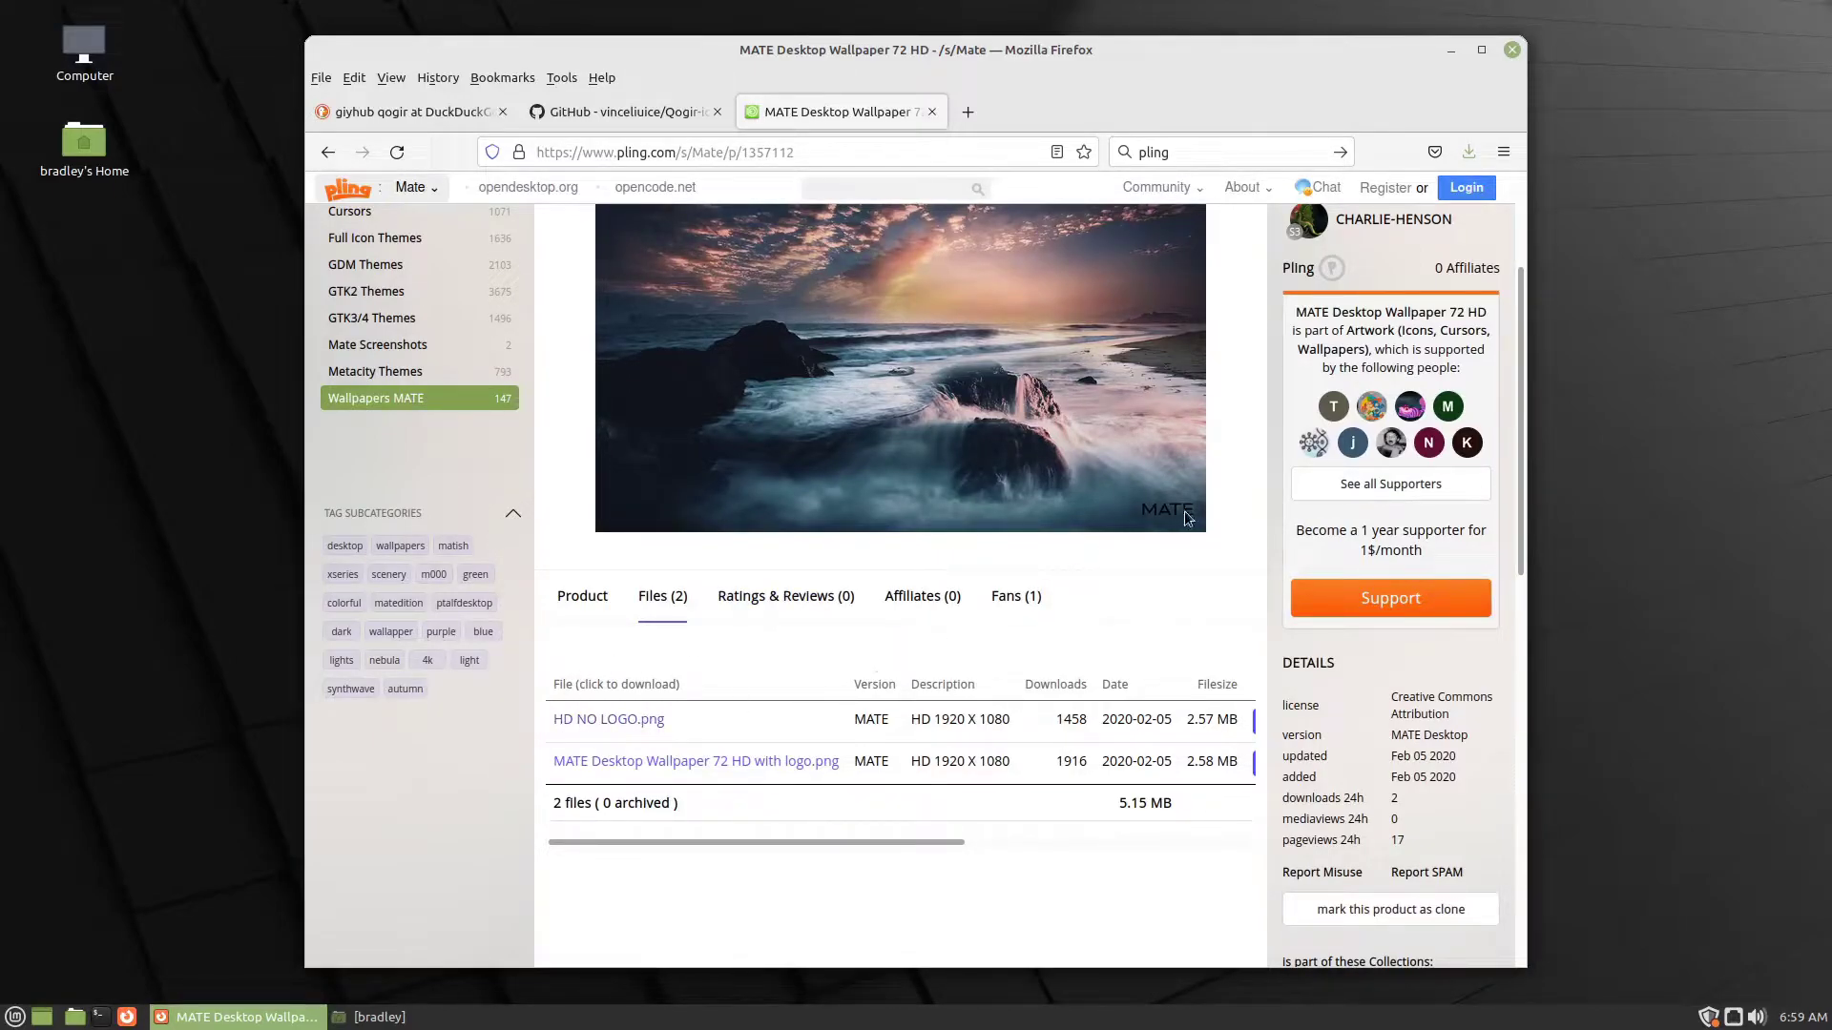
click(641, 722)
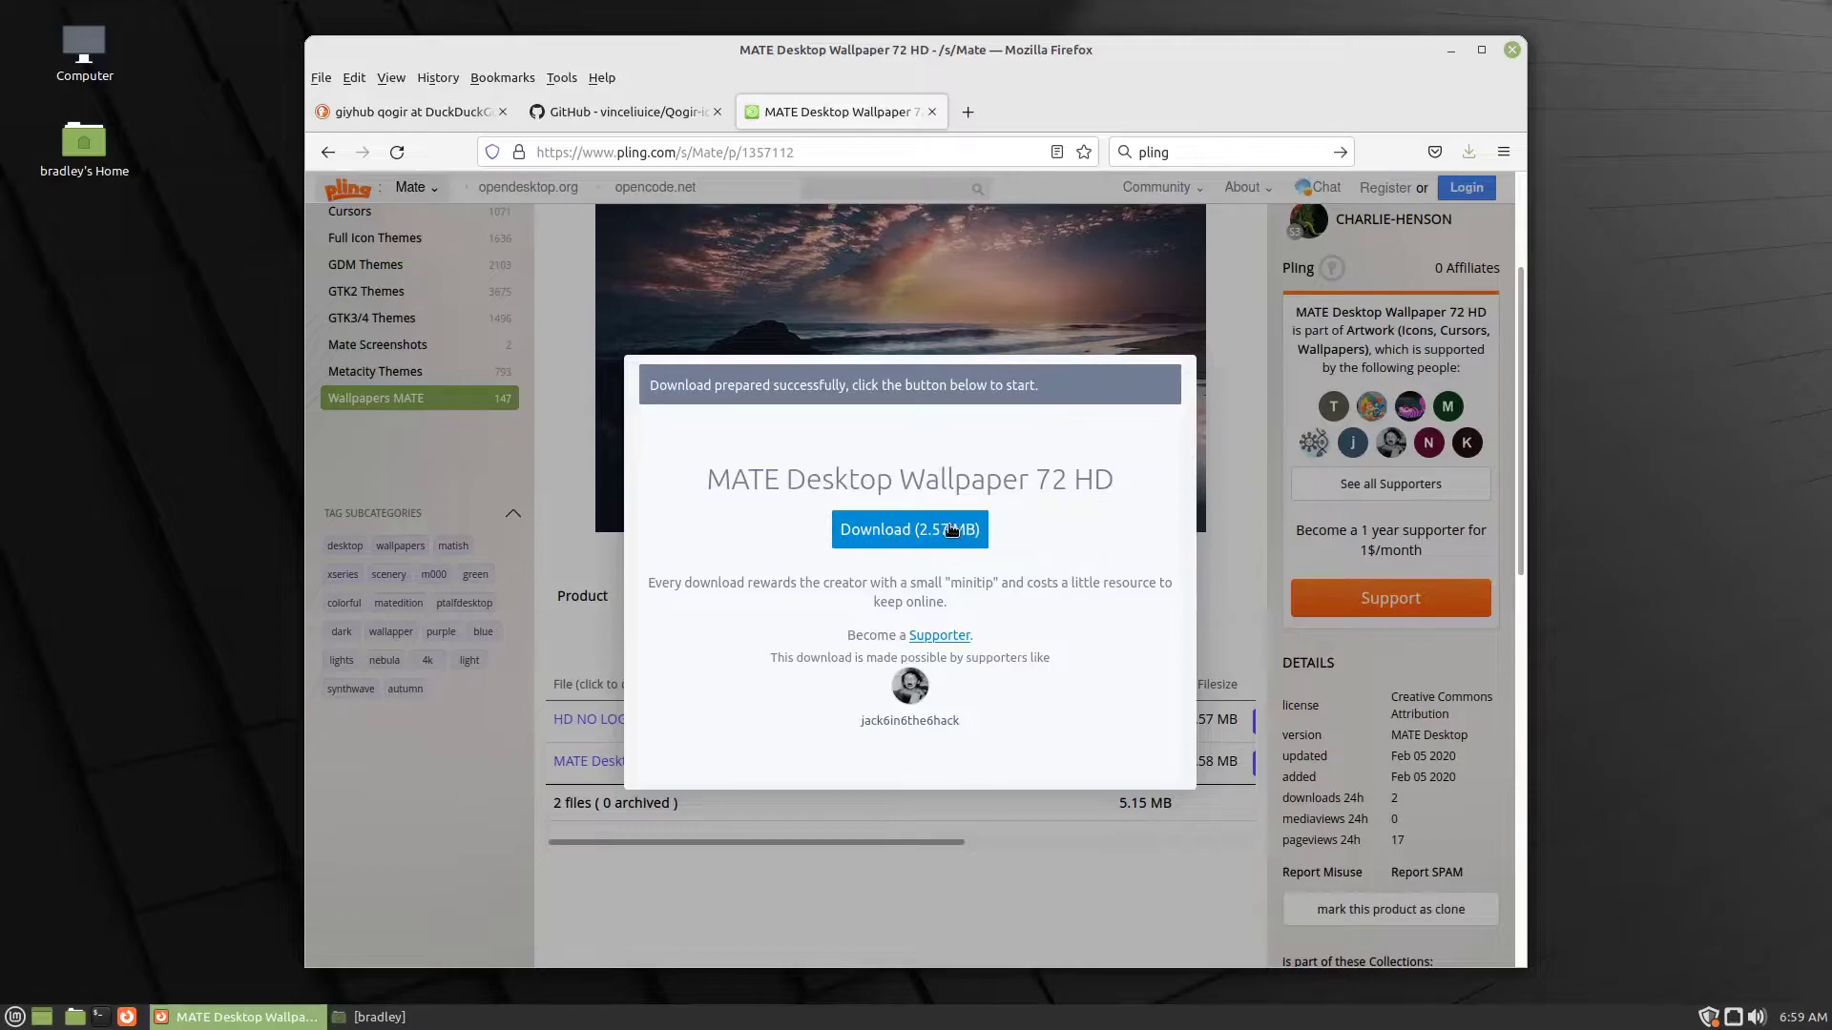
click(949, 530)
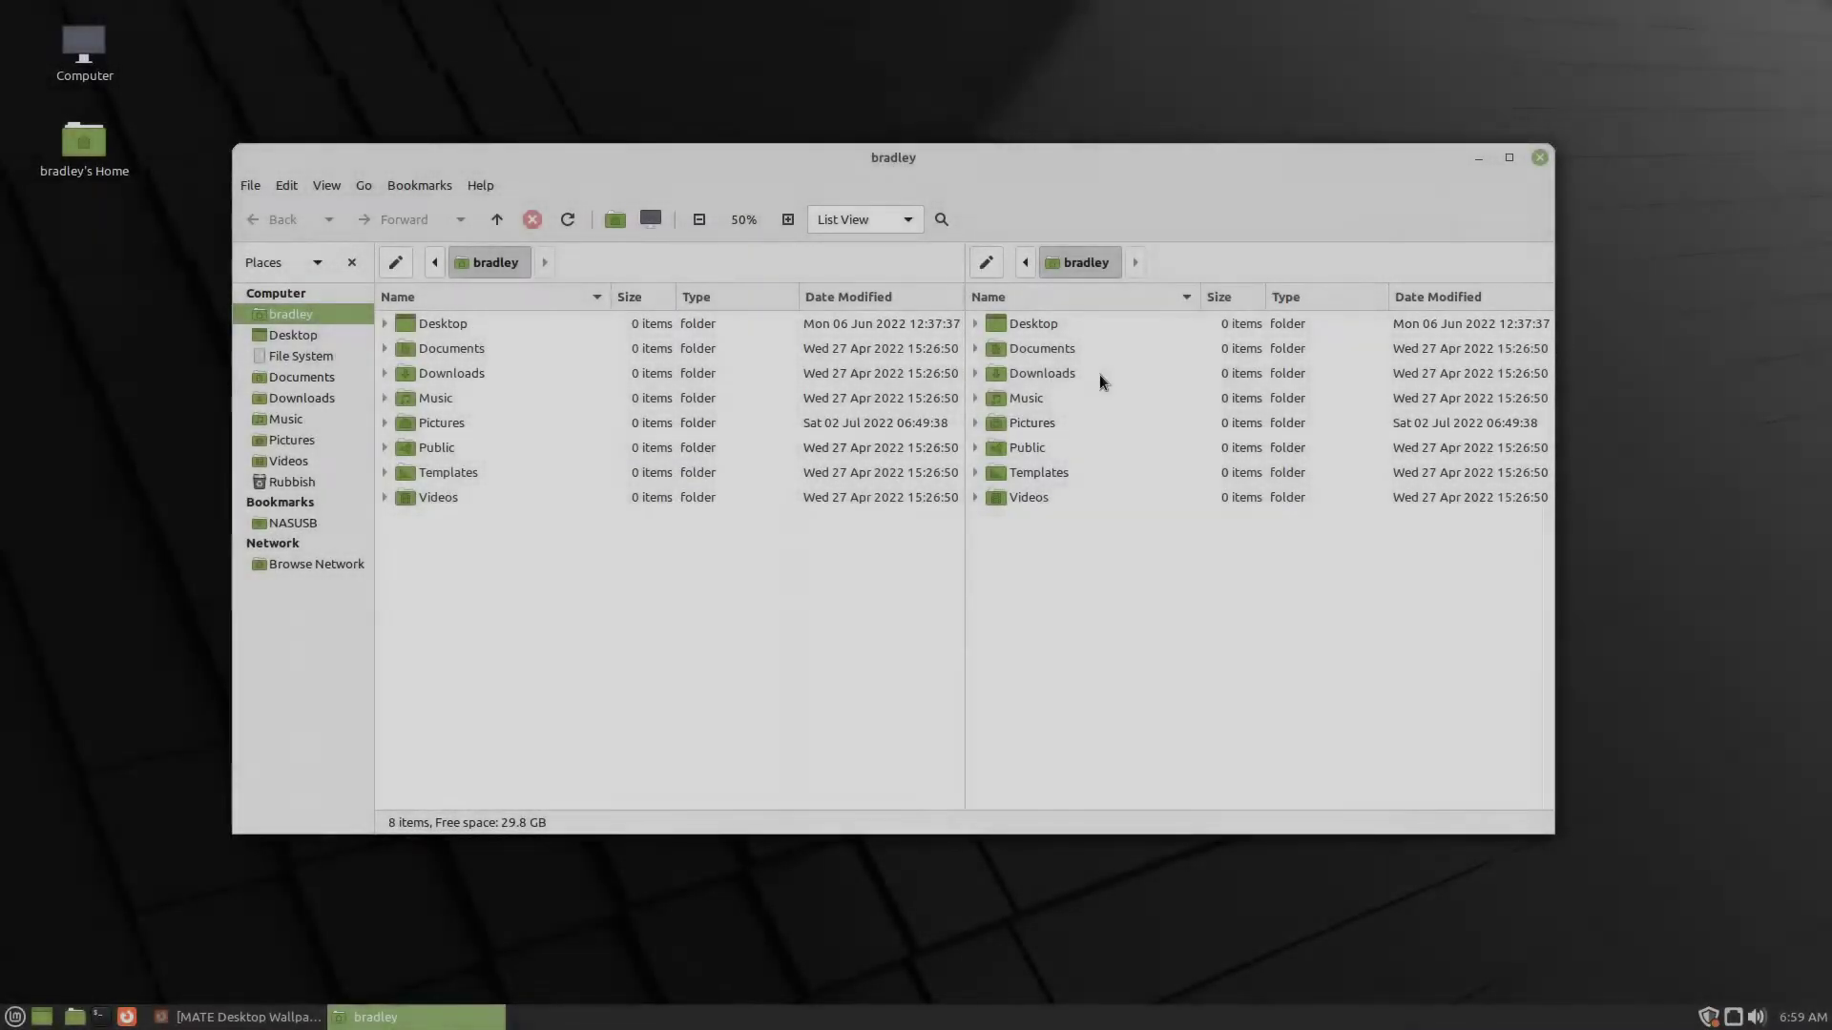
- Open Downloads and drag HD NO LOGO.png into the Pictures folder
click(1099, 374)
double_click(1099, 374)
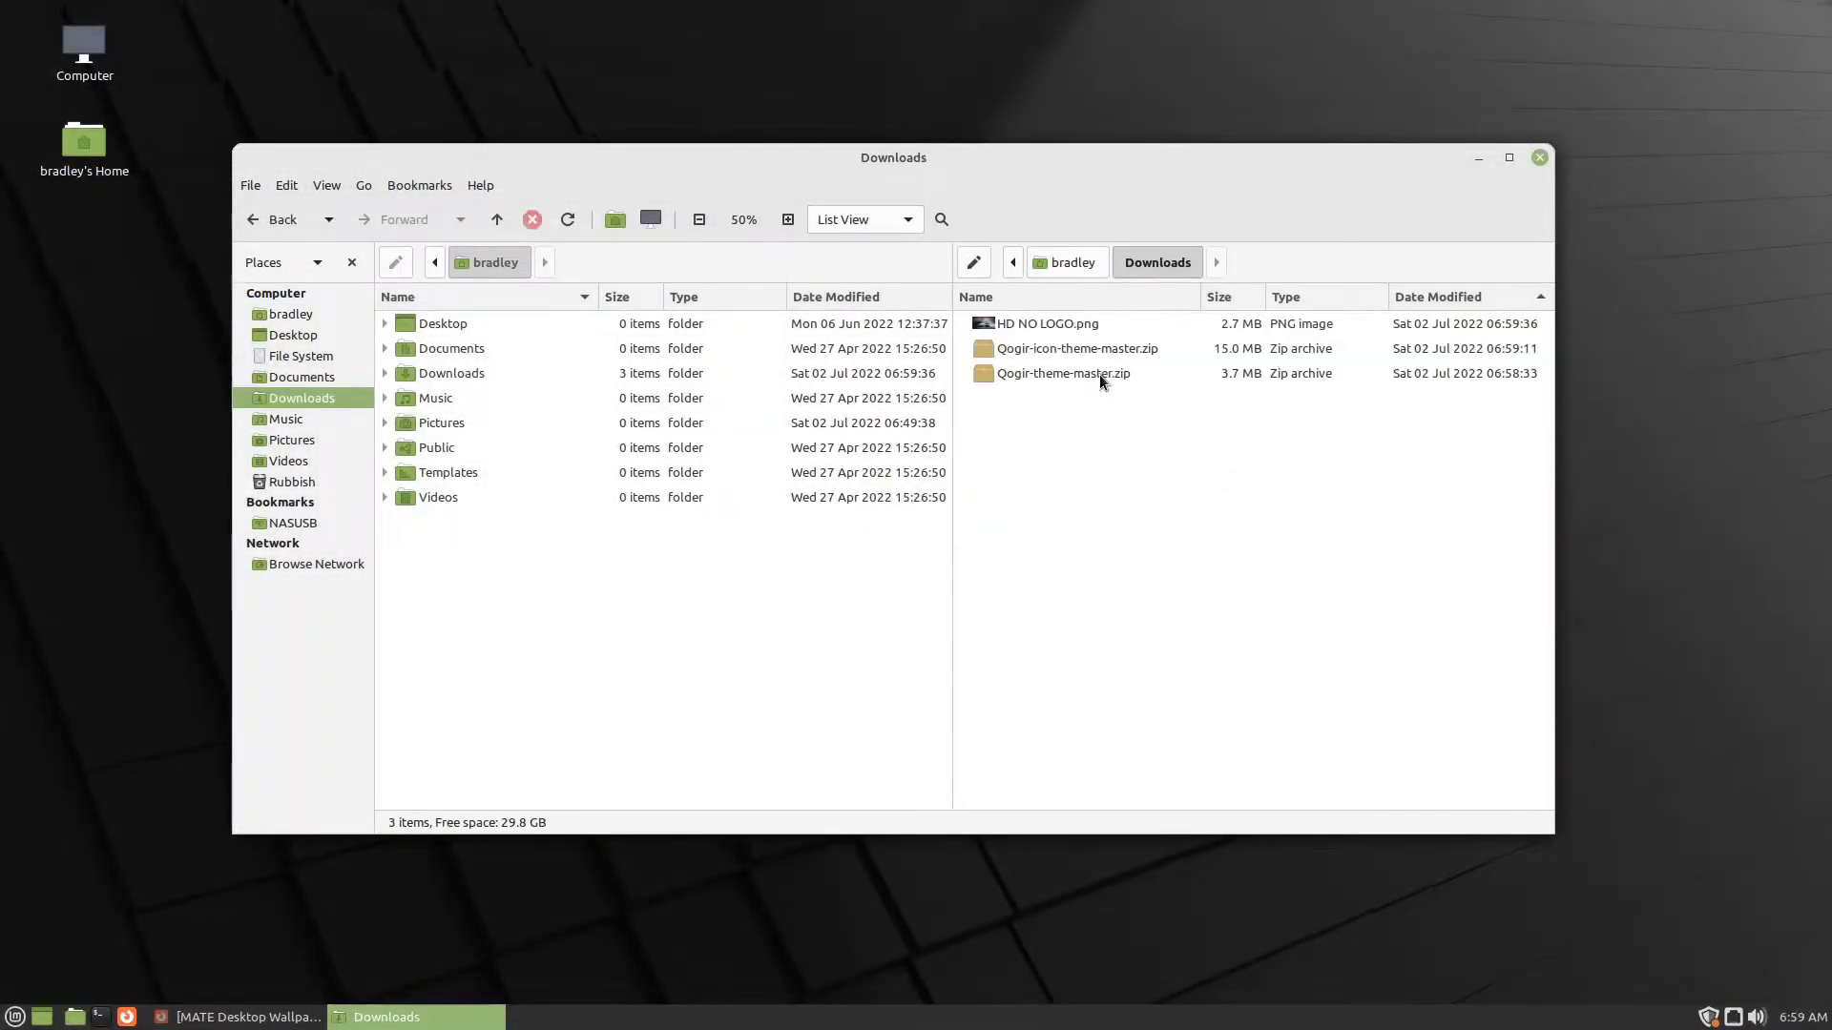
drag(1078, 322, 448, 422)
click(1075, 522)
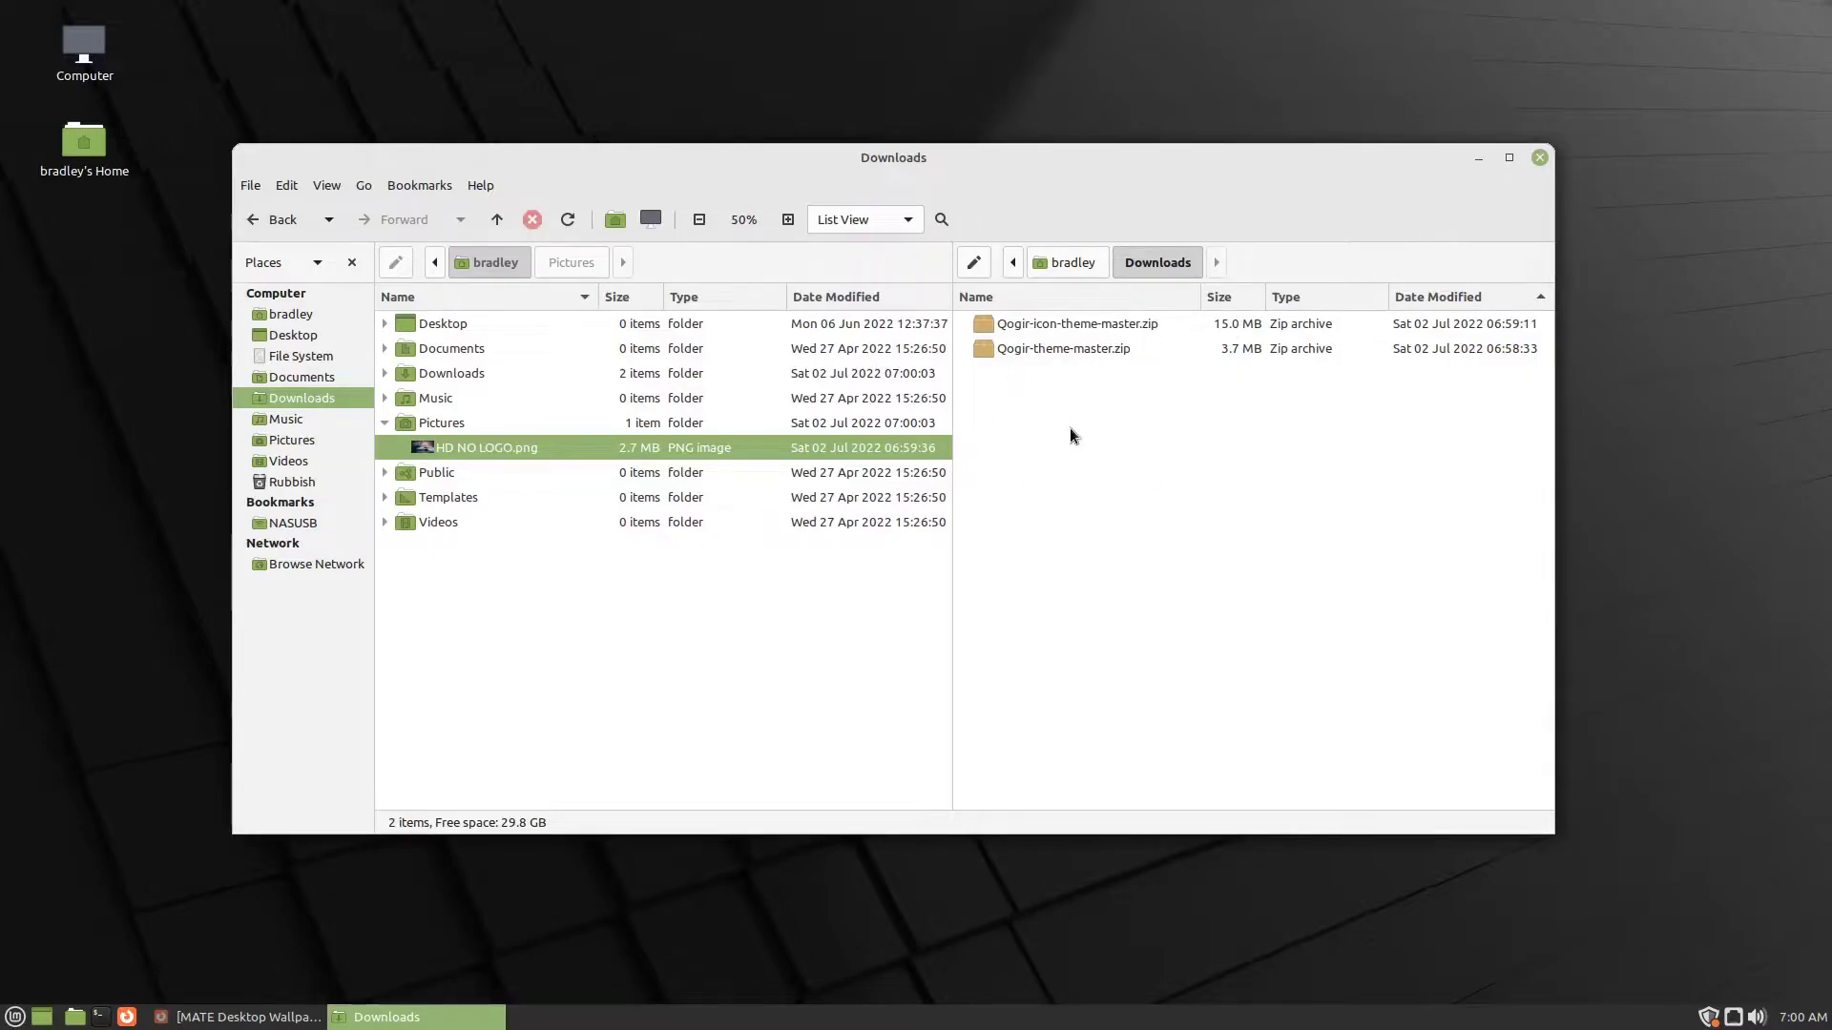
click(1142, 324)
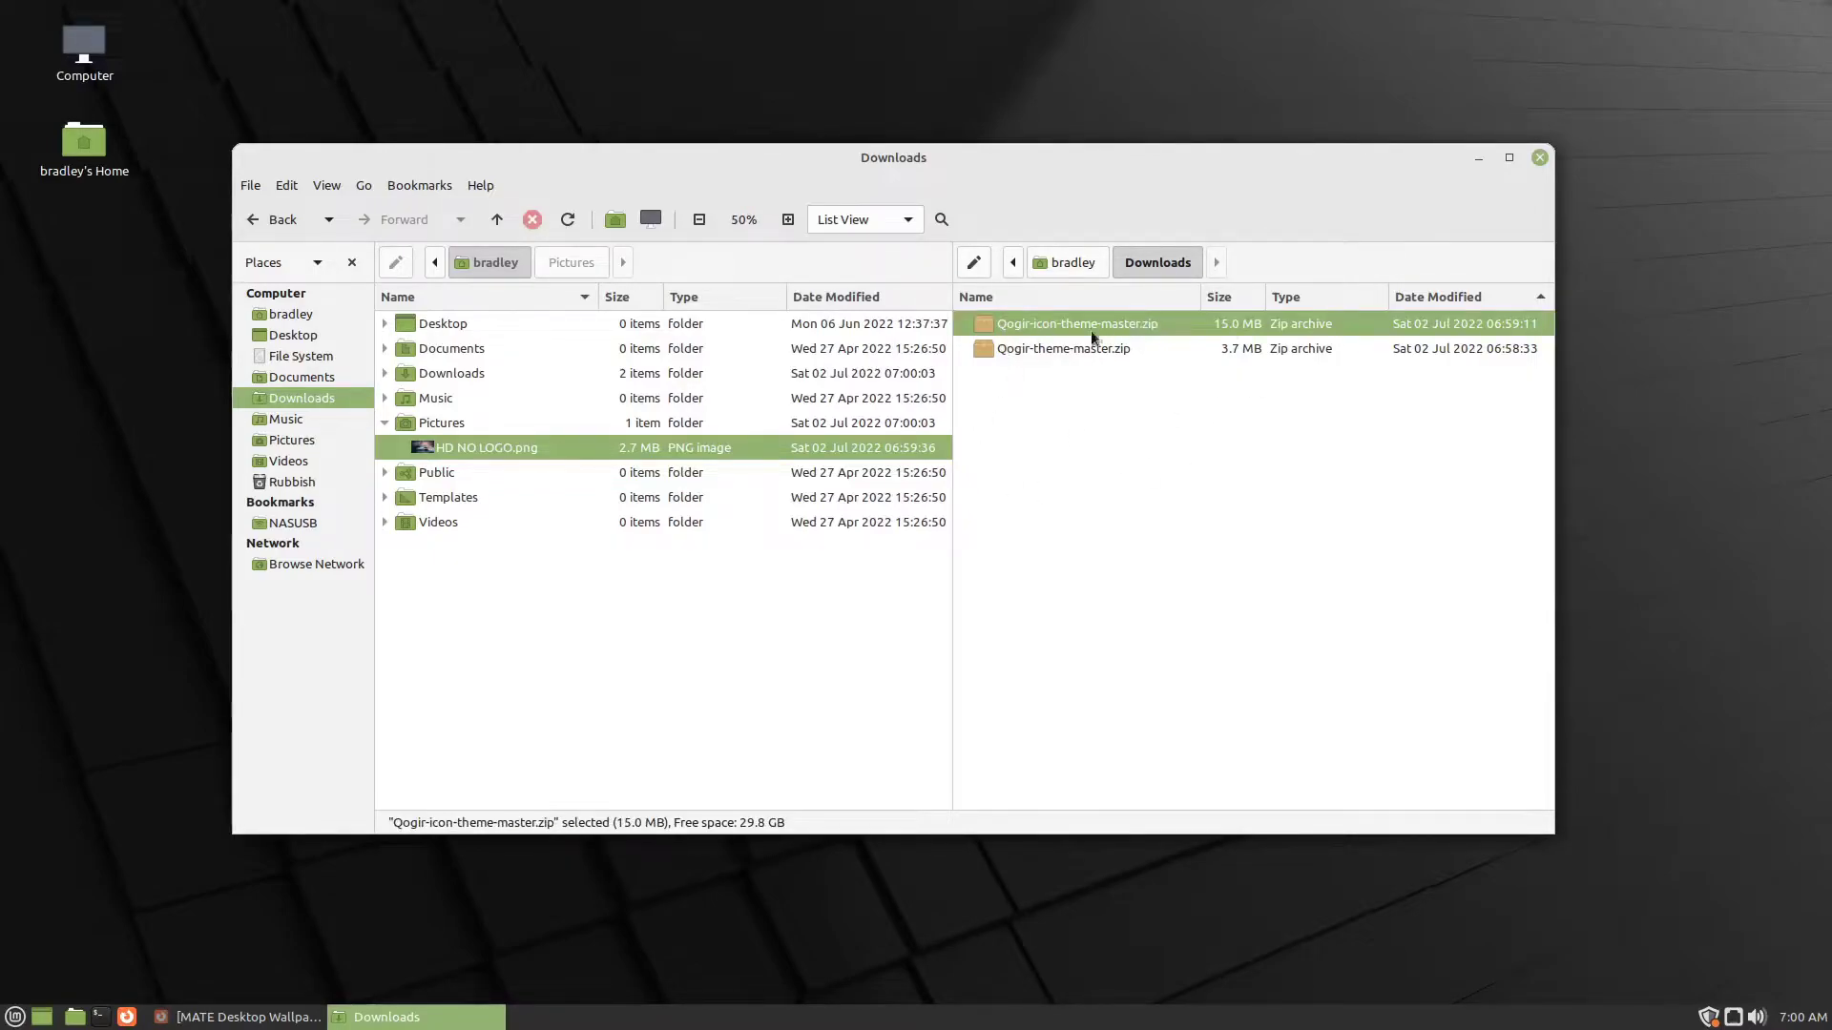
- Extract Qogir-icon-theme-master.zip into Downloads with the archive manager, then delete the ZIP
double_click(1145, 323)
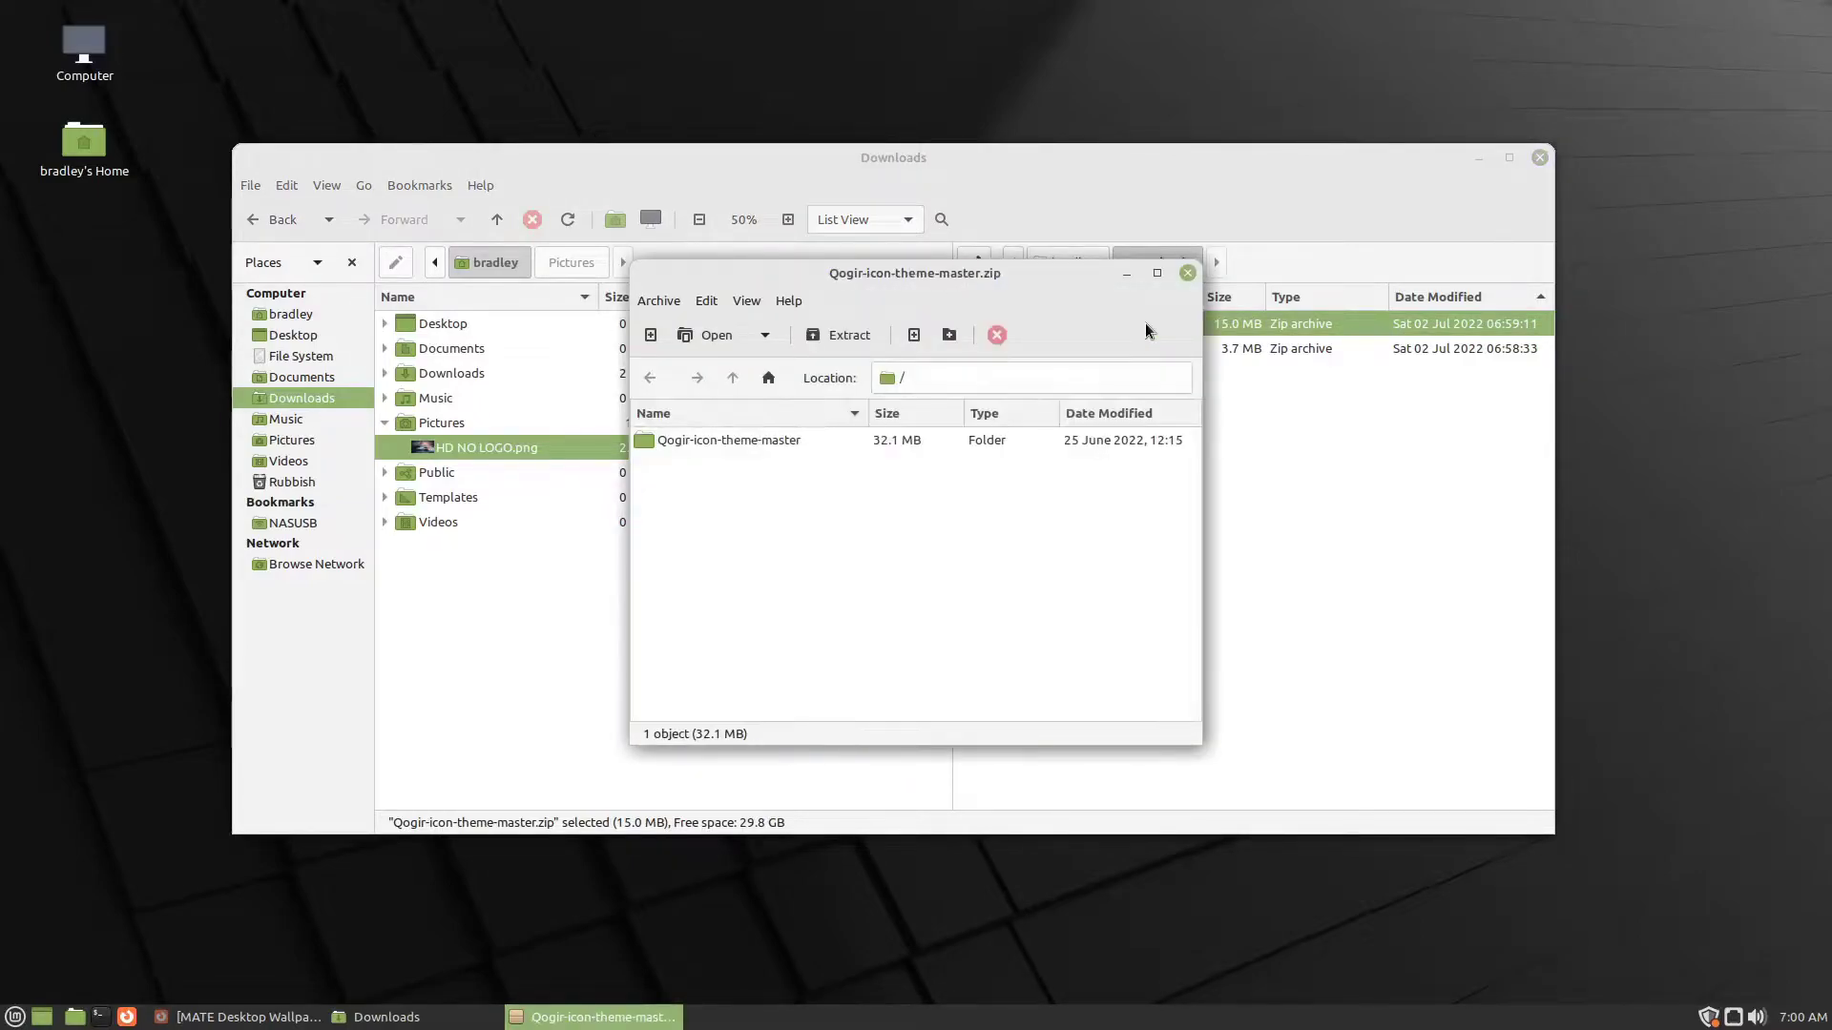
click(847, 336)
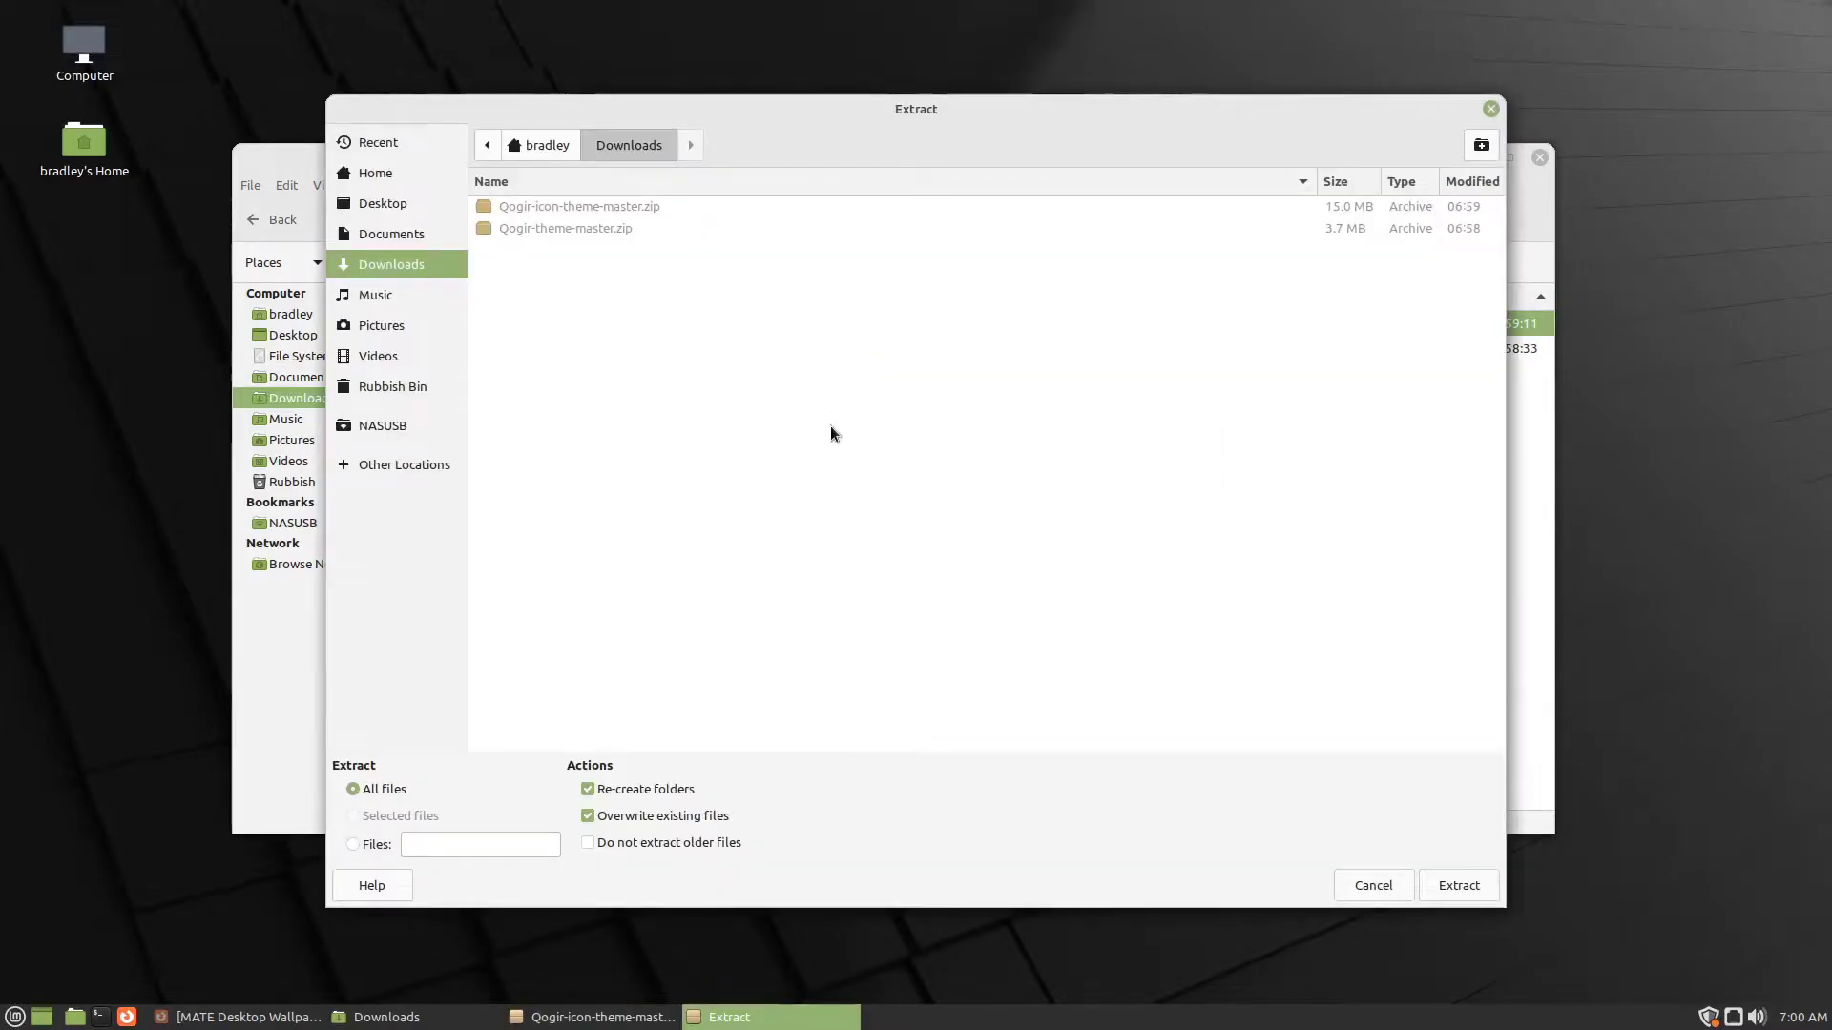
click(1427, 887)
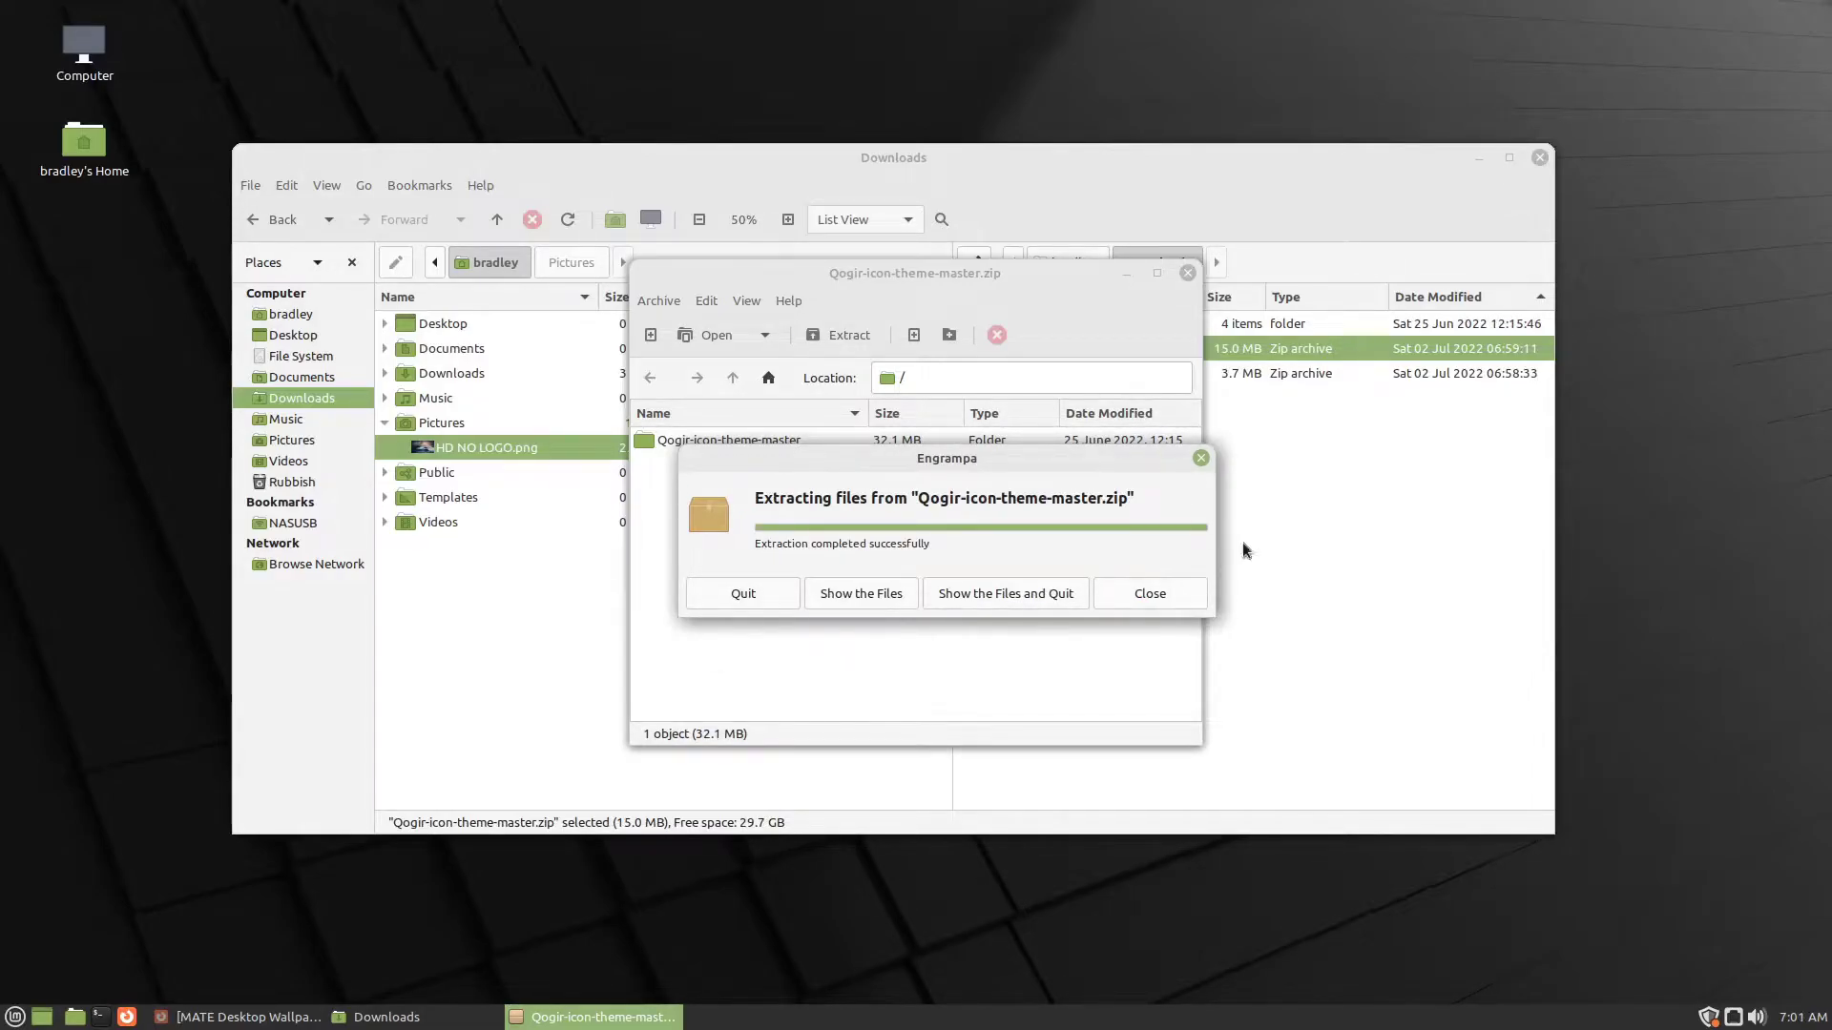
click(758, 593)
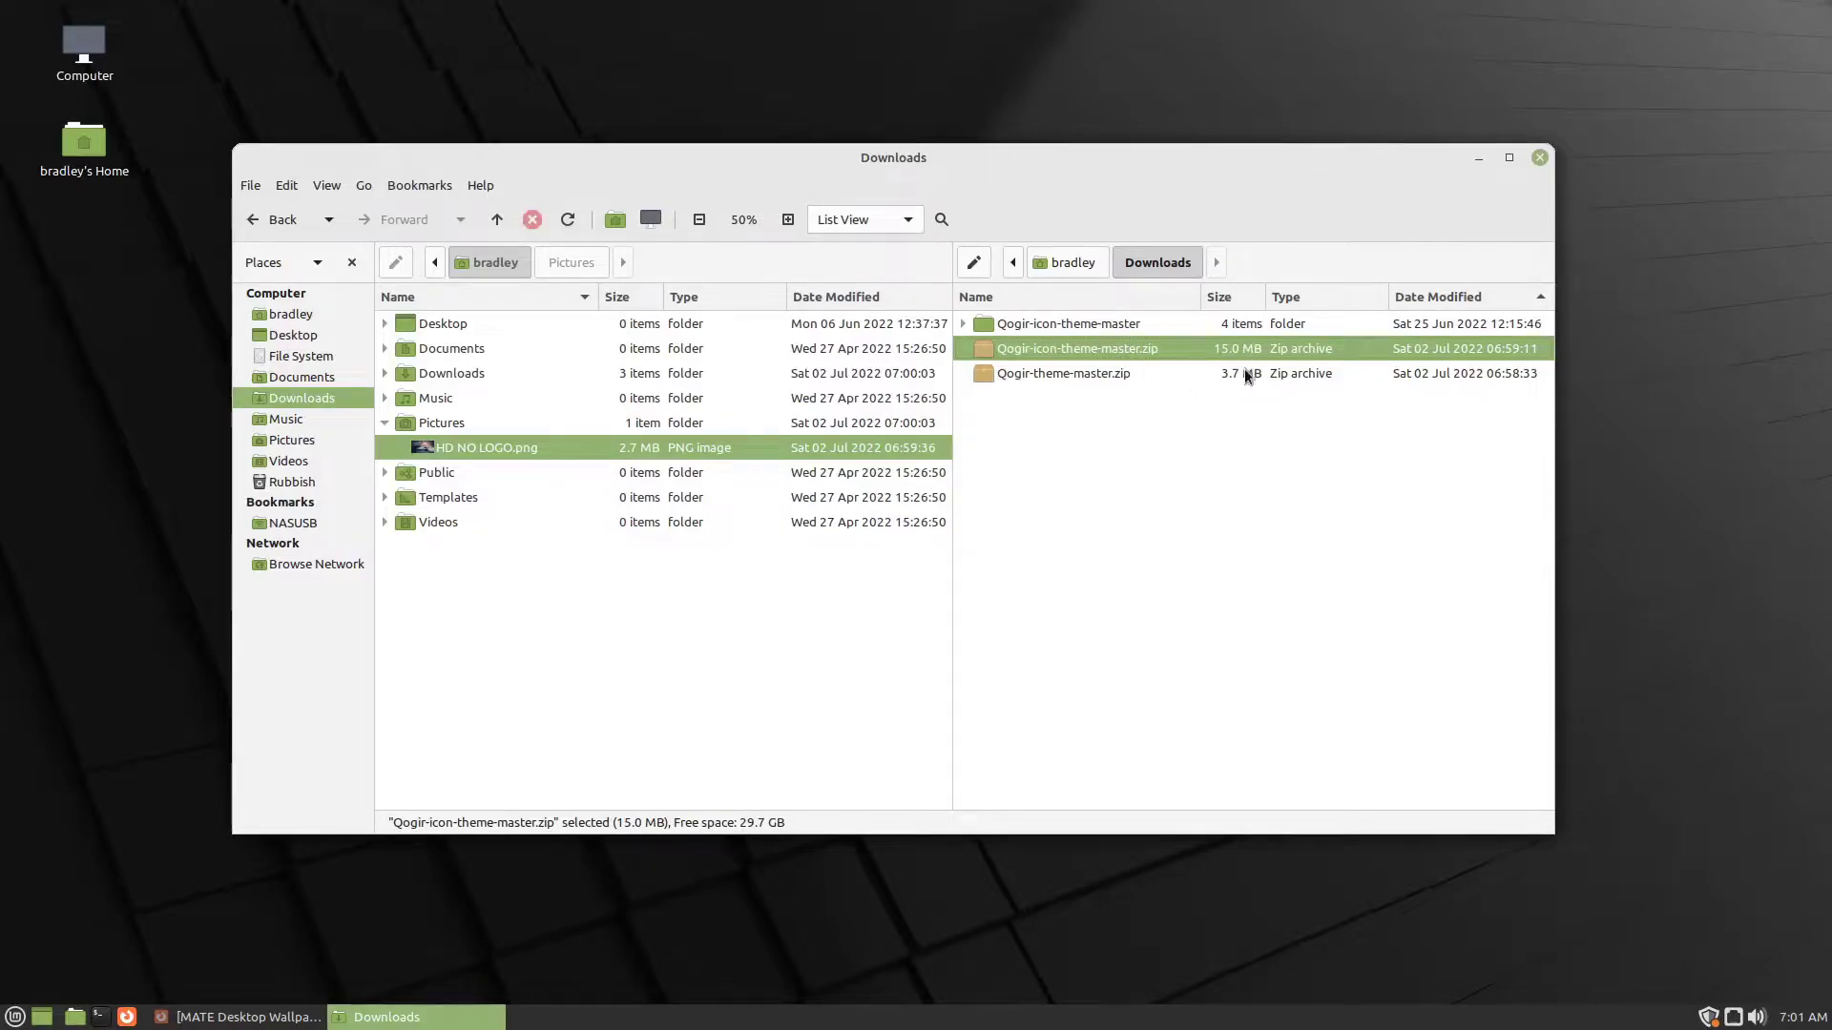
key(Delete)
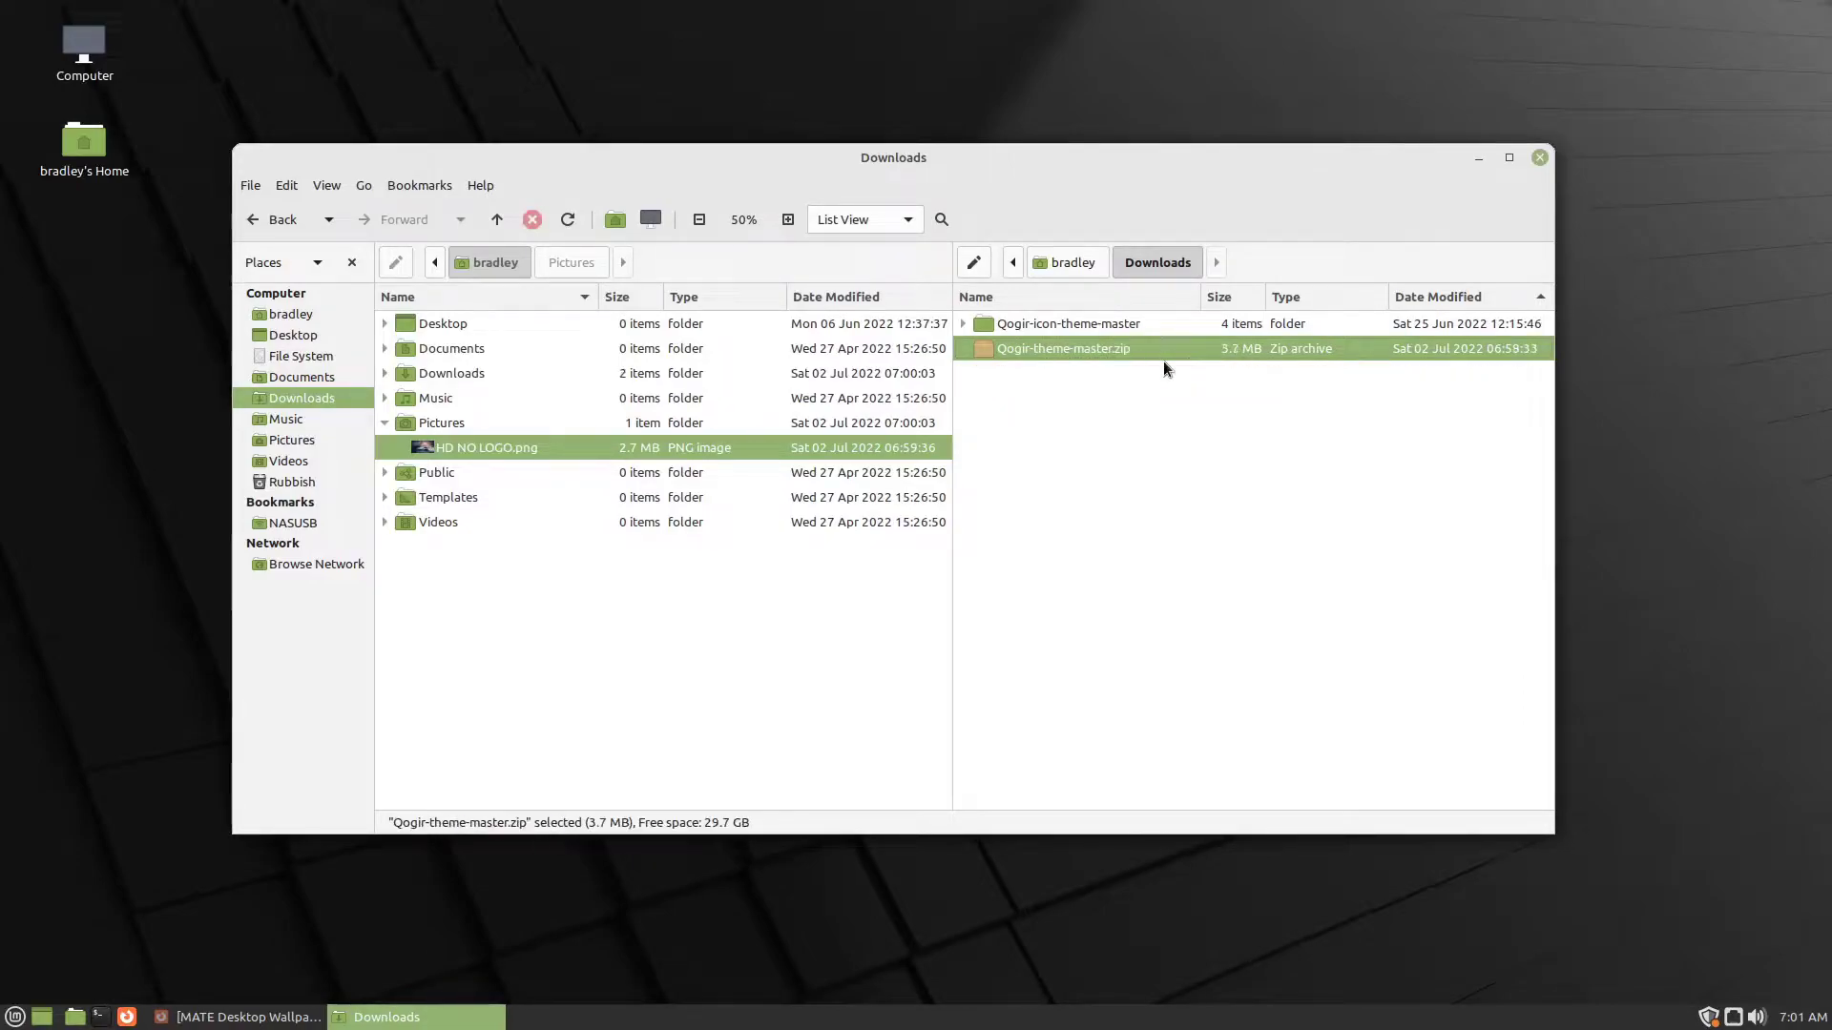
- Extract Qogir-theme-master.zip into Downloads, then delete the ZIP
double_click(1047, 347)
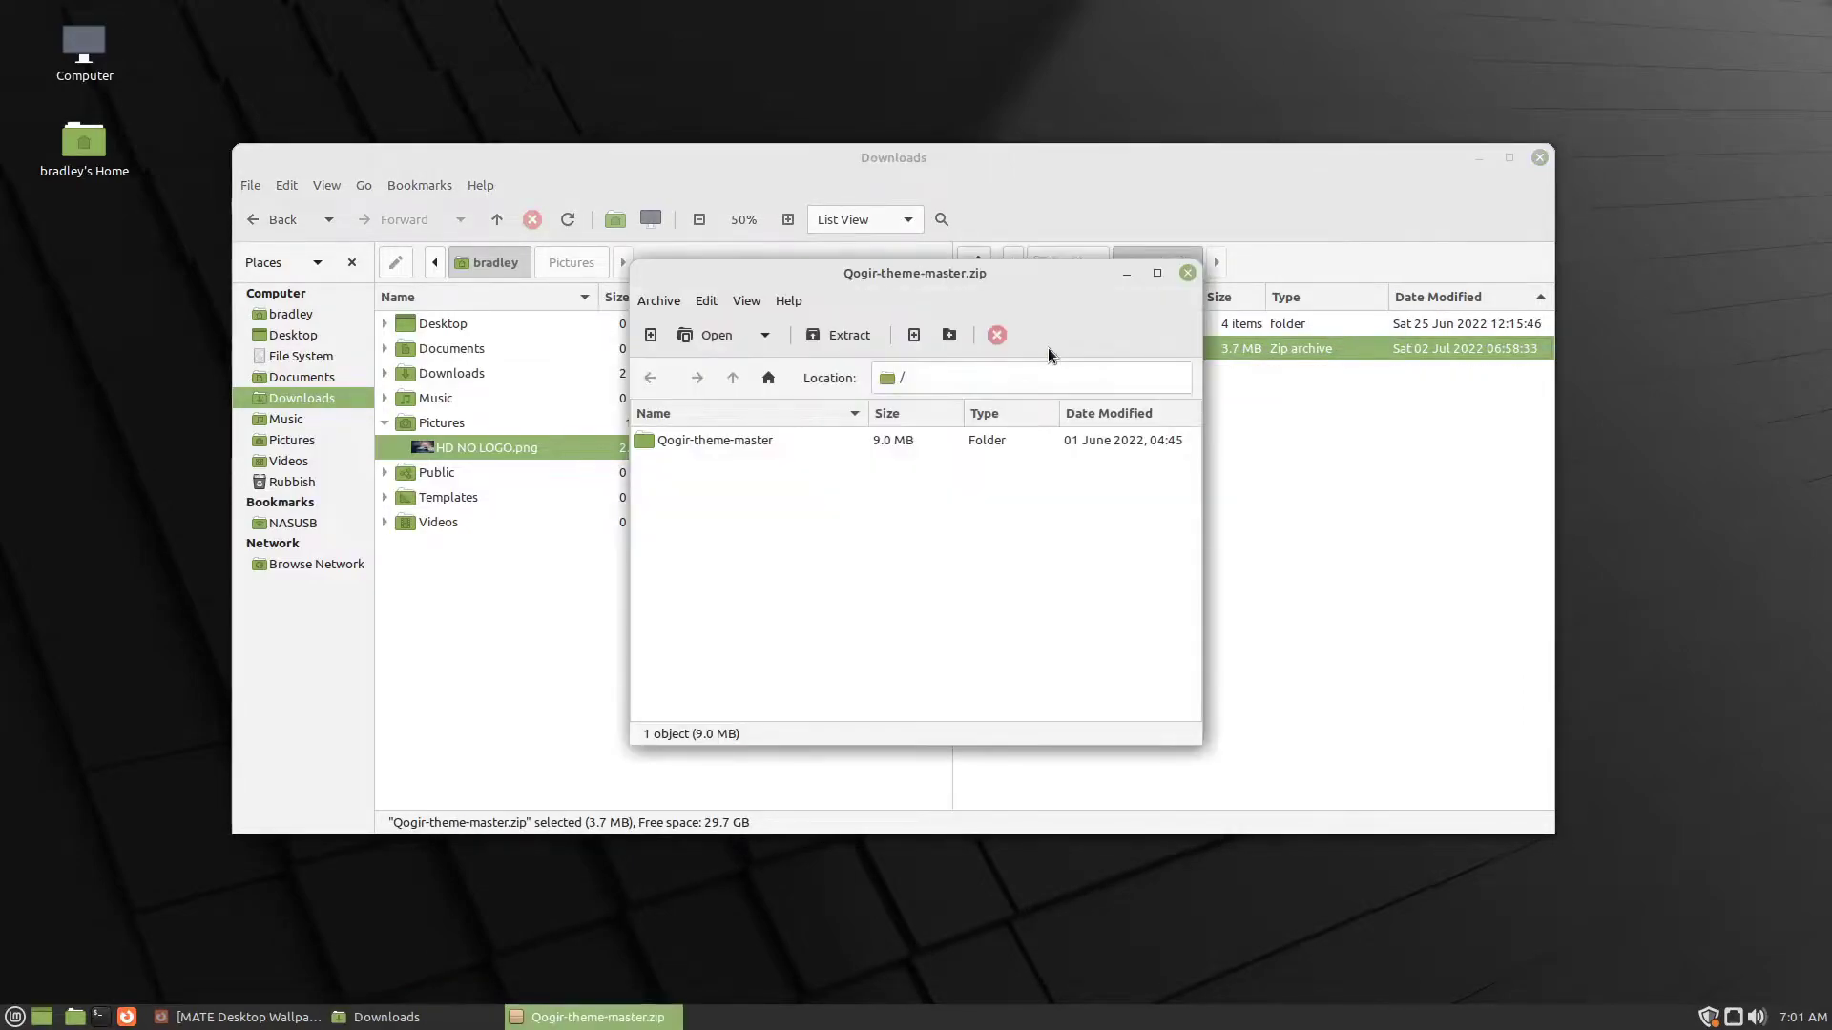
click(830, 339)
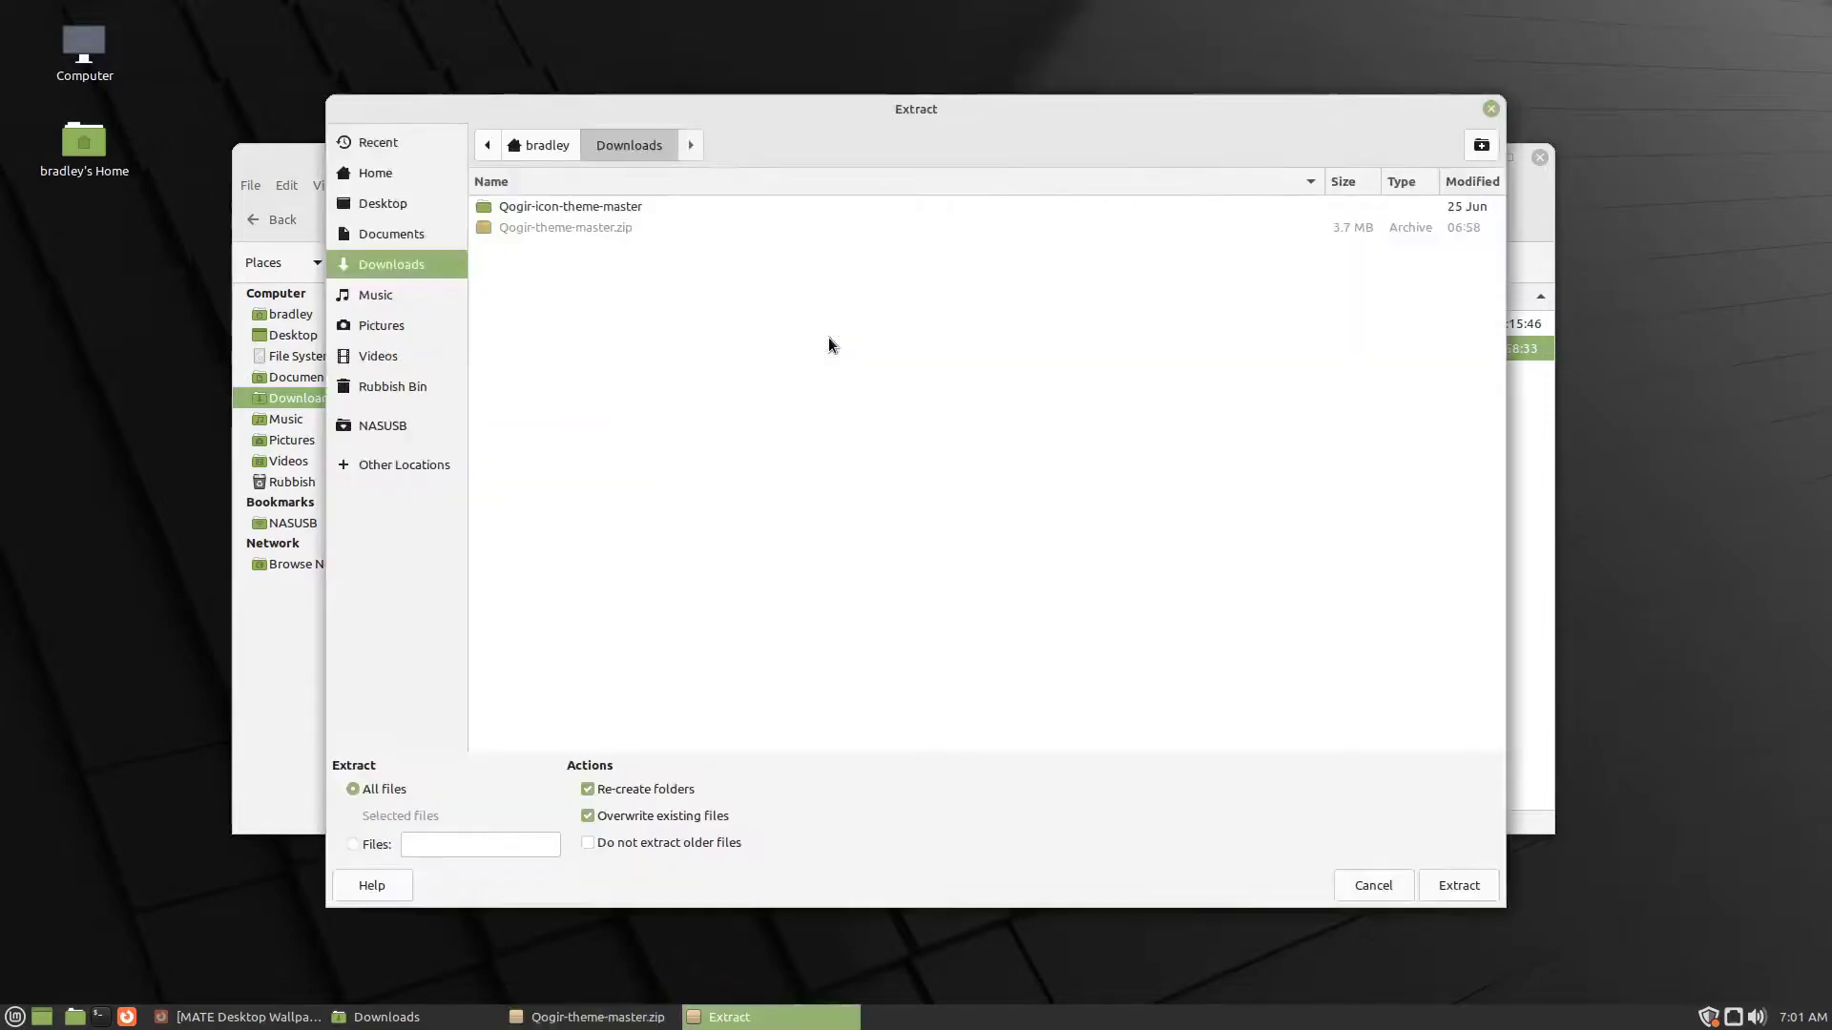
click(1474, 884)
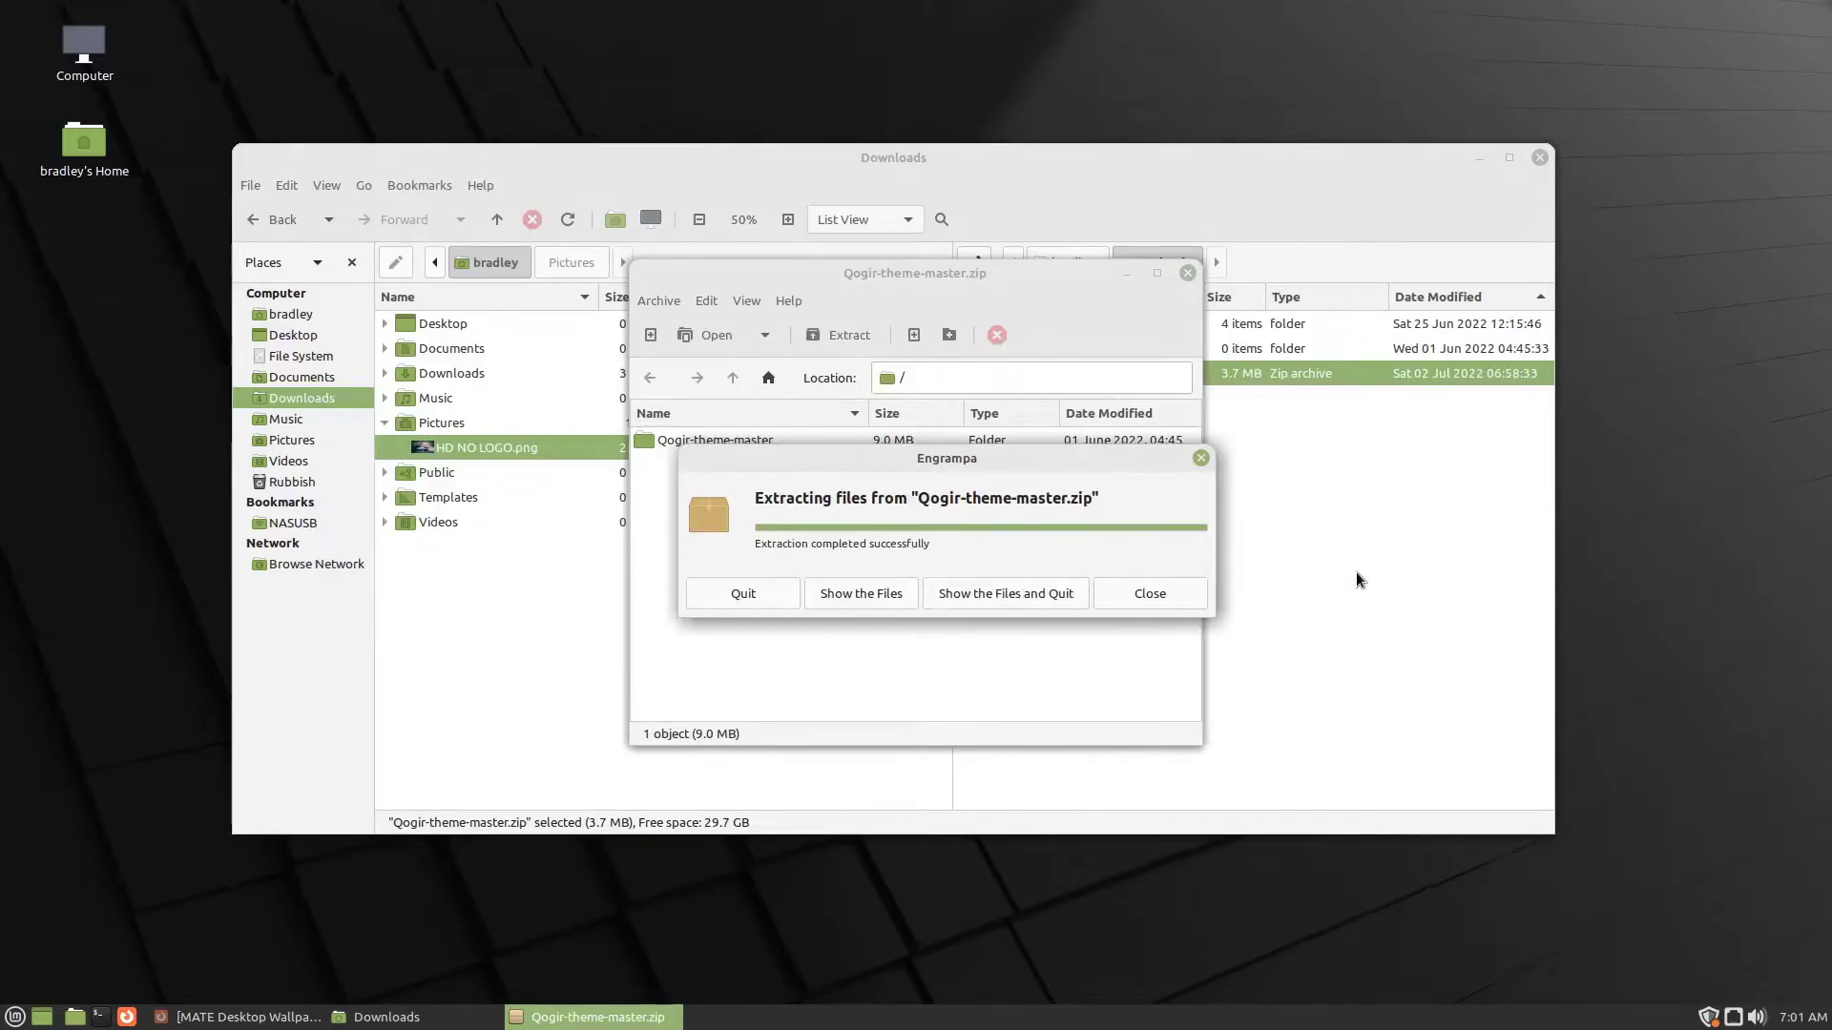
click(767, 593)
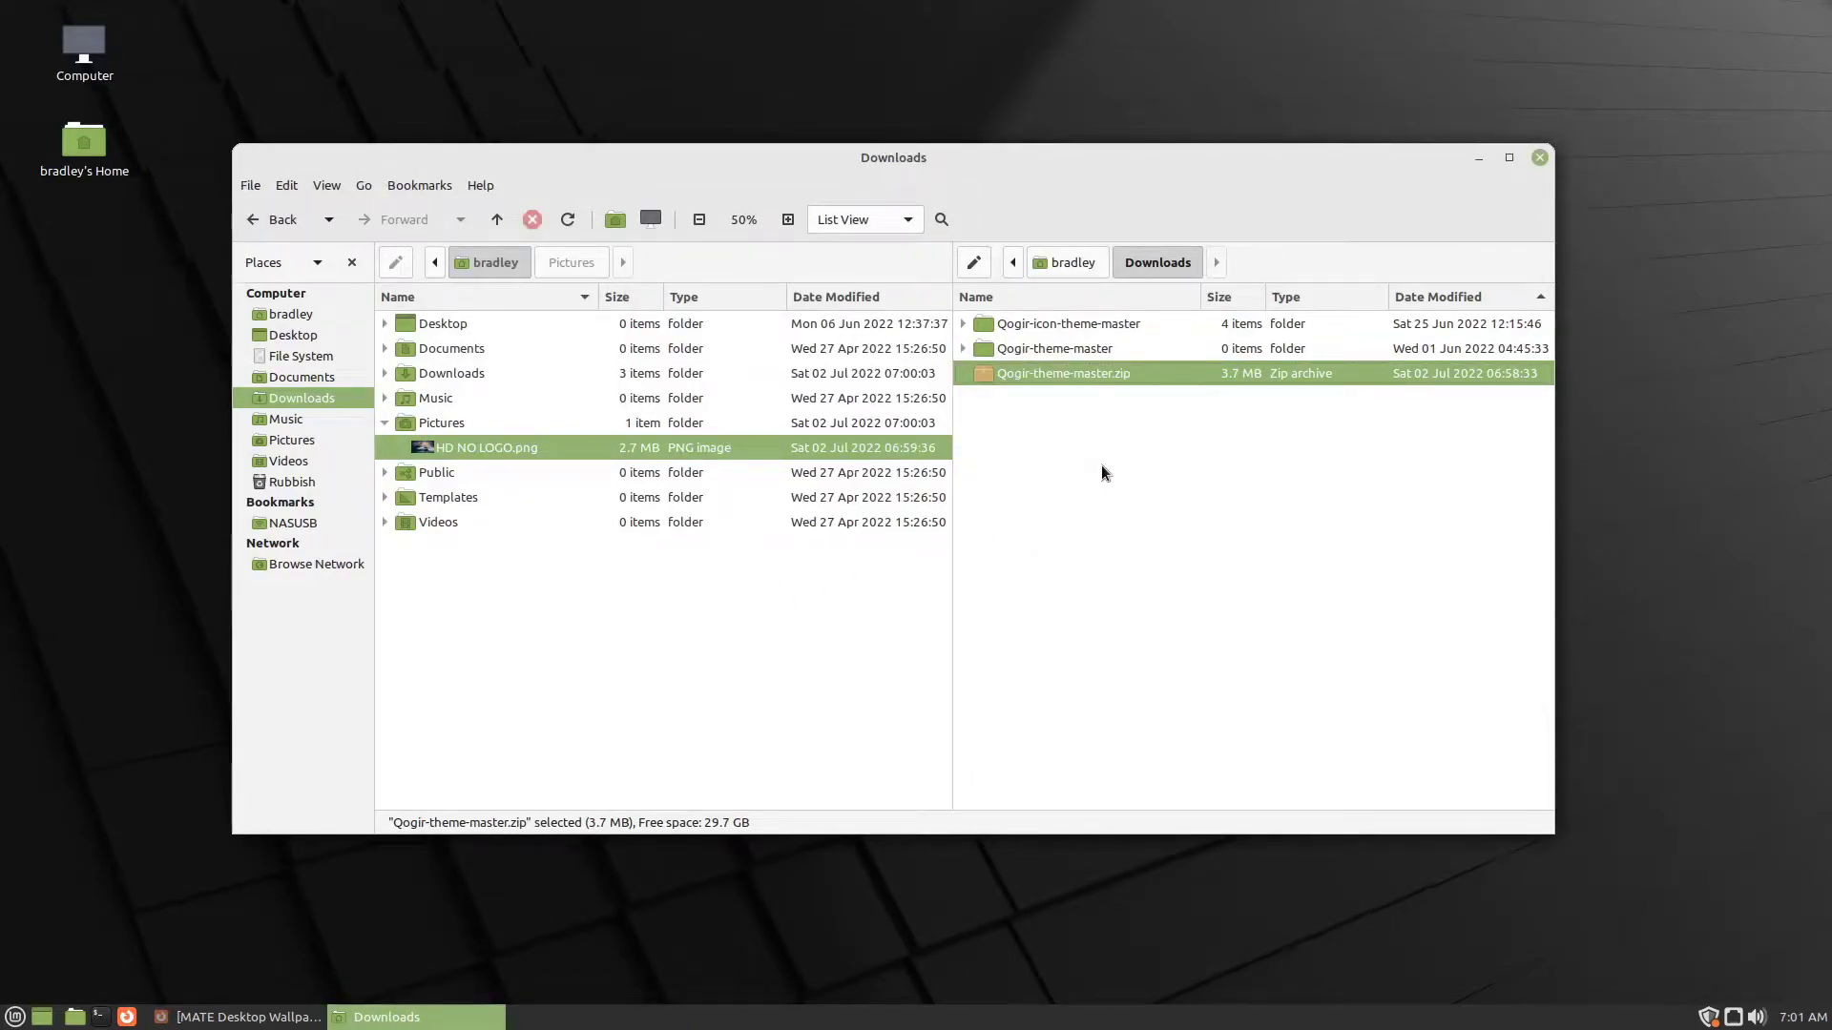
key(Delete)
- Open the Qogir-icon-theme-master folder and bring up its right-click menu on empty space
click(1123, 496)
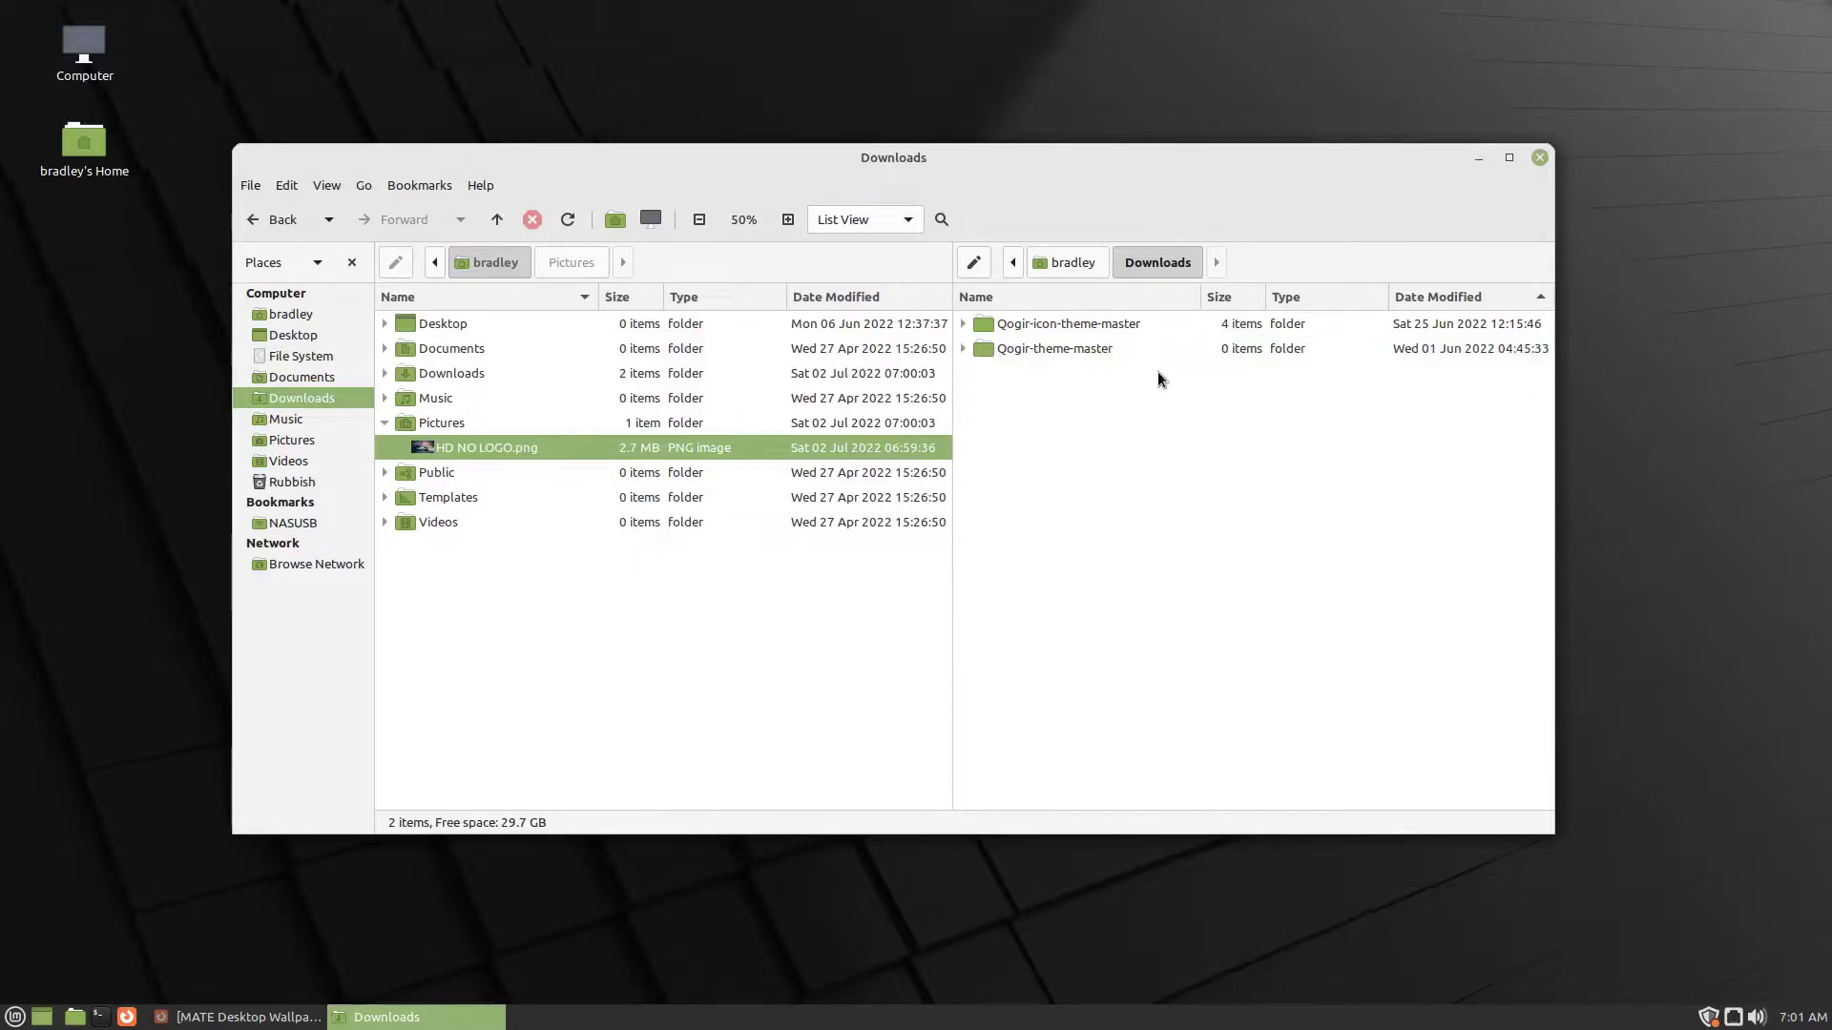
click(1126, 324)
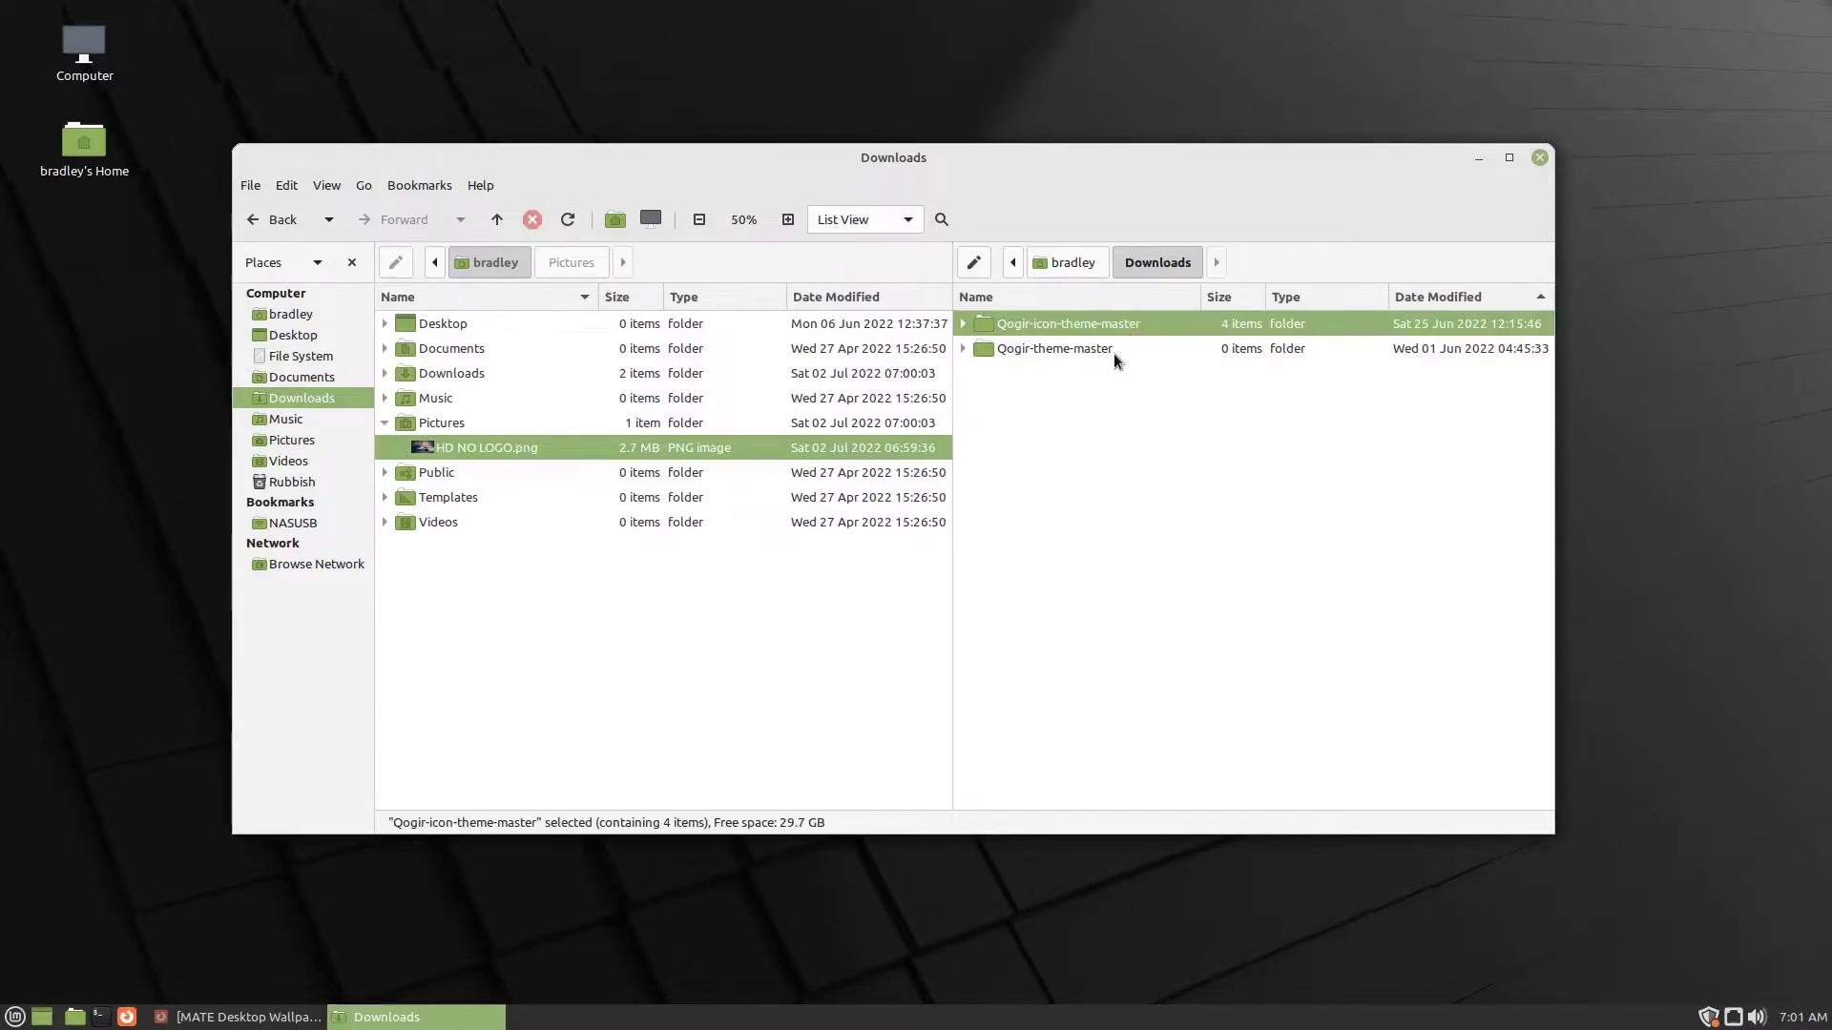
click(1113, 351)
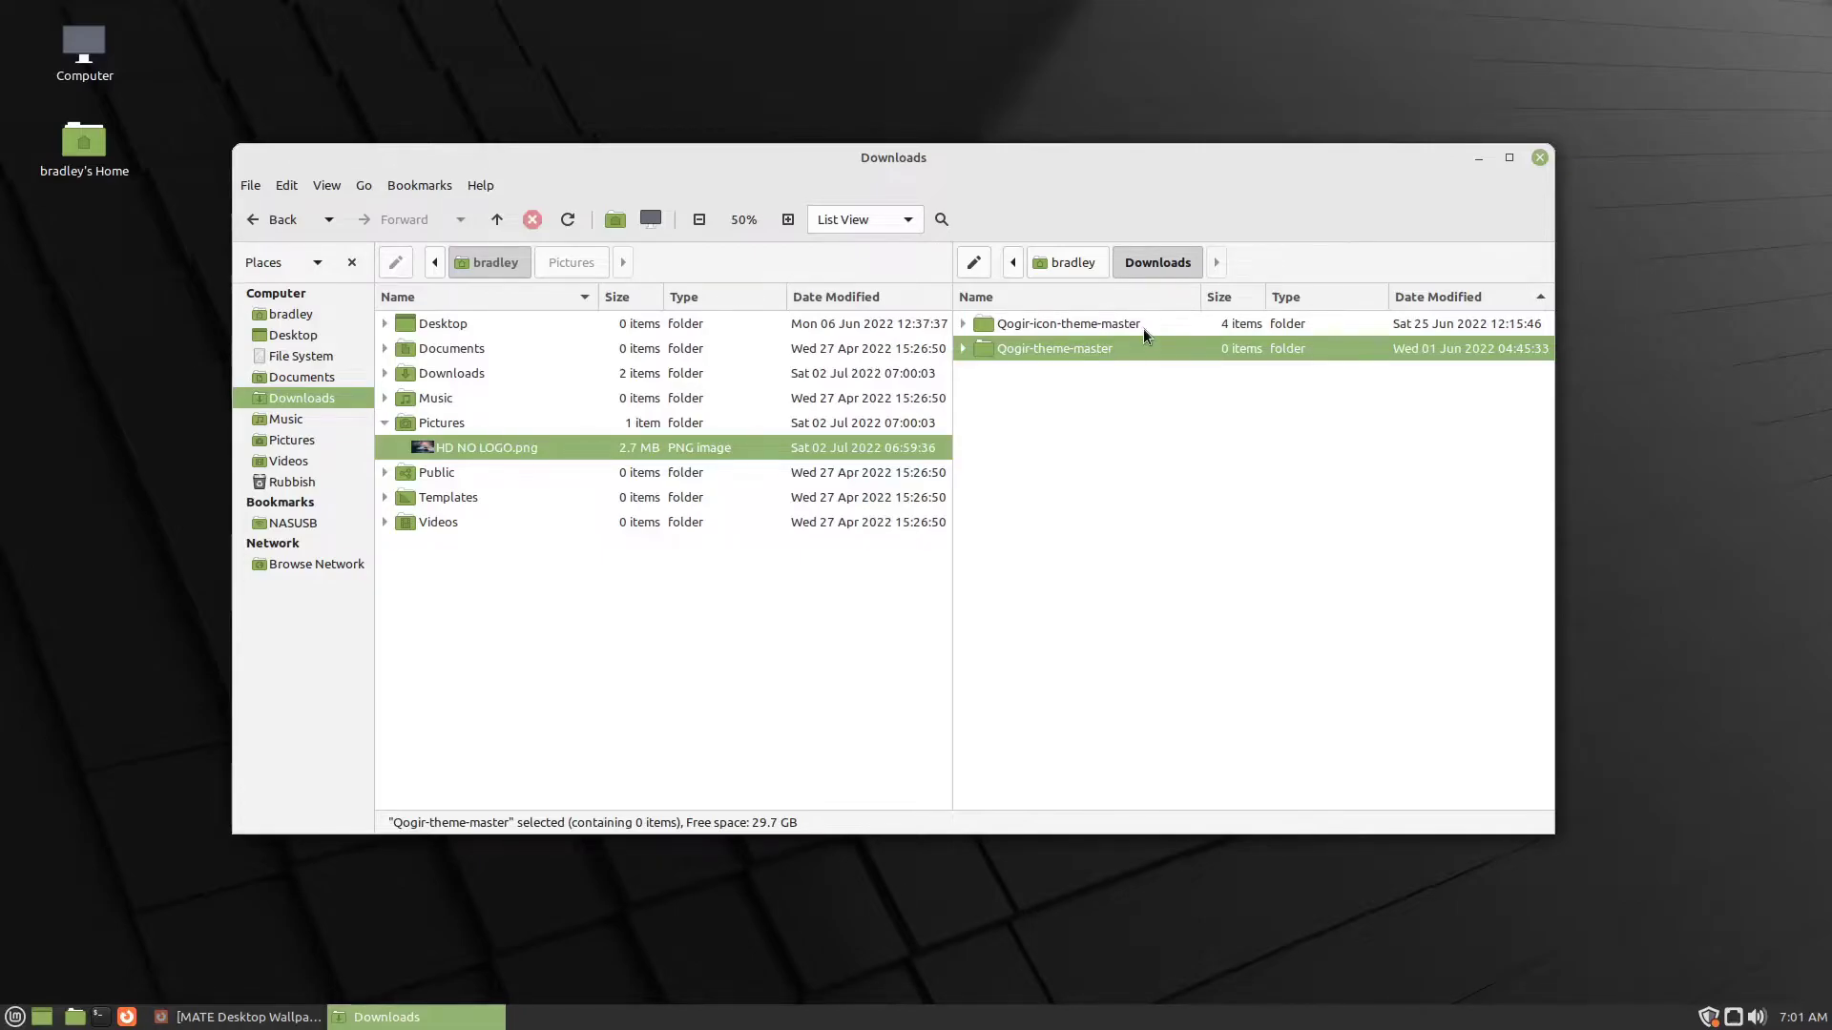
double_click(1143, 325)
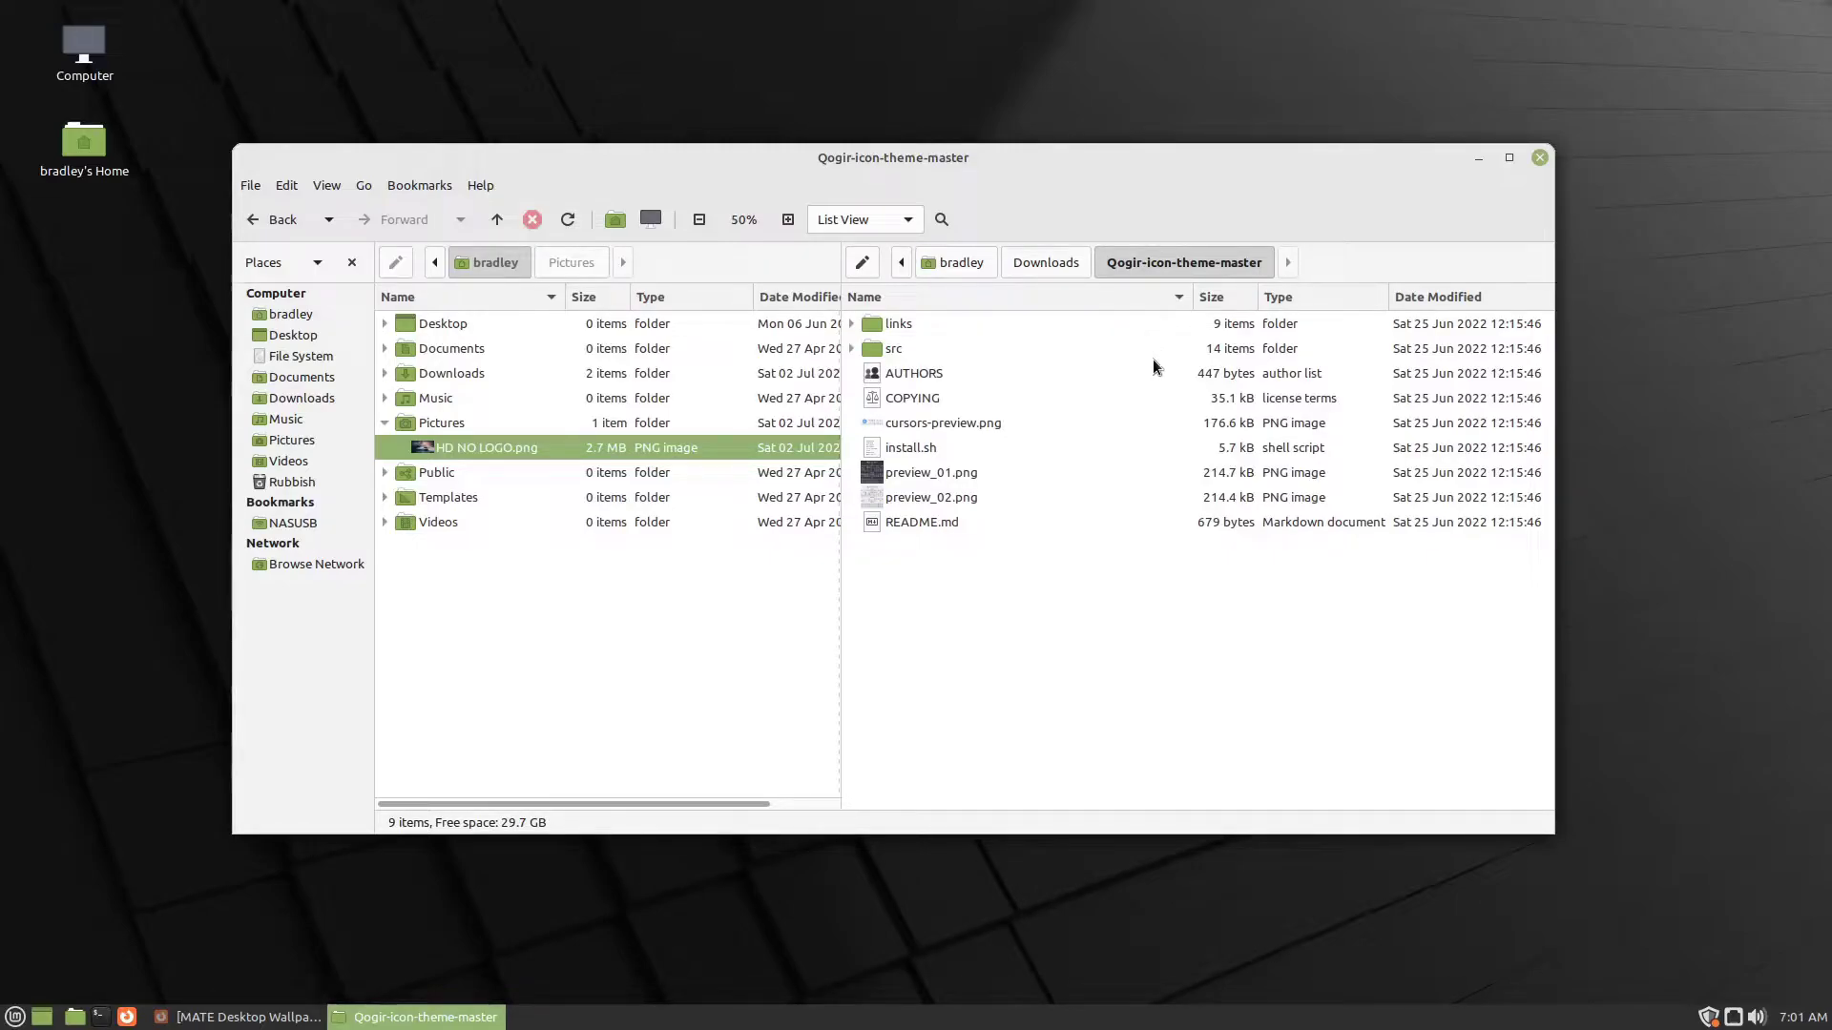
click(888, 454)
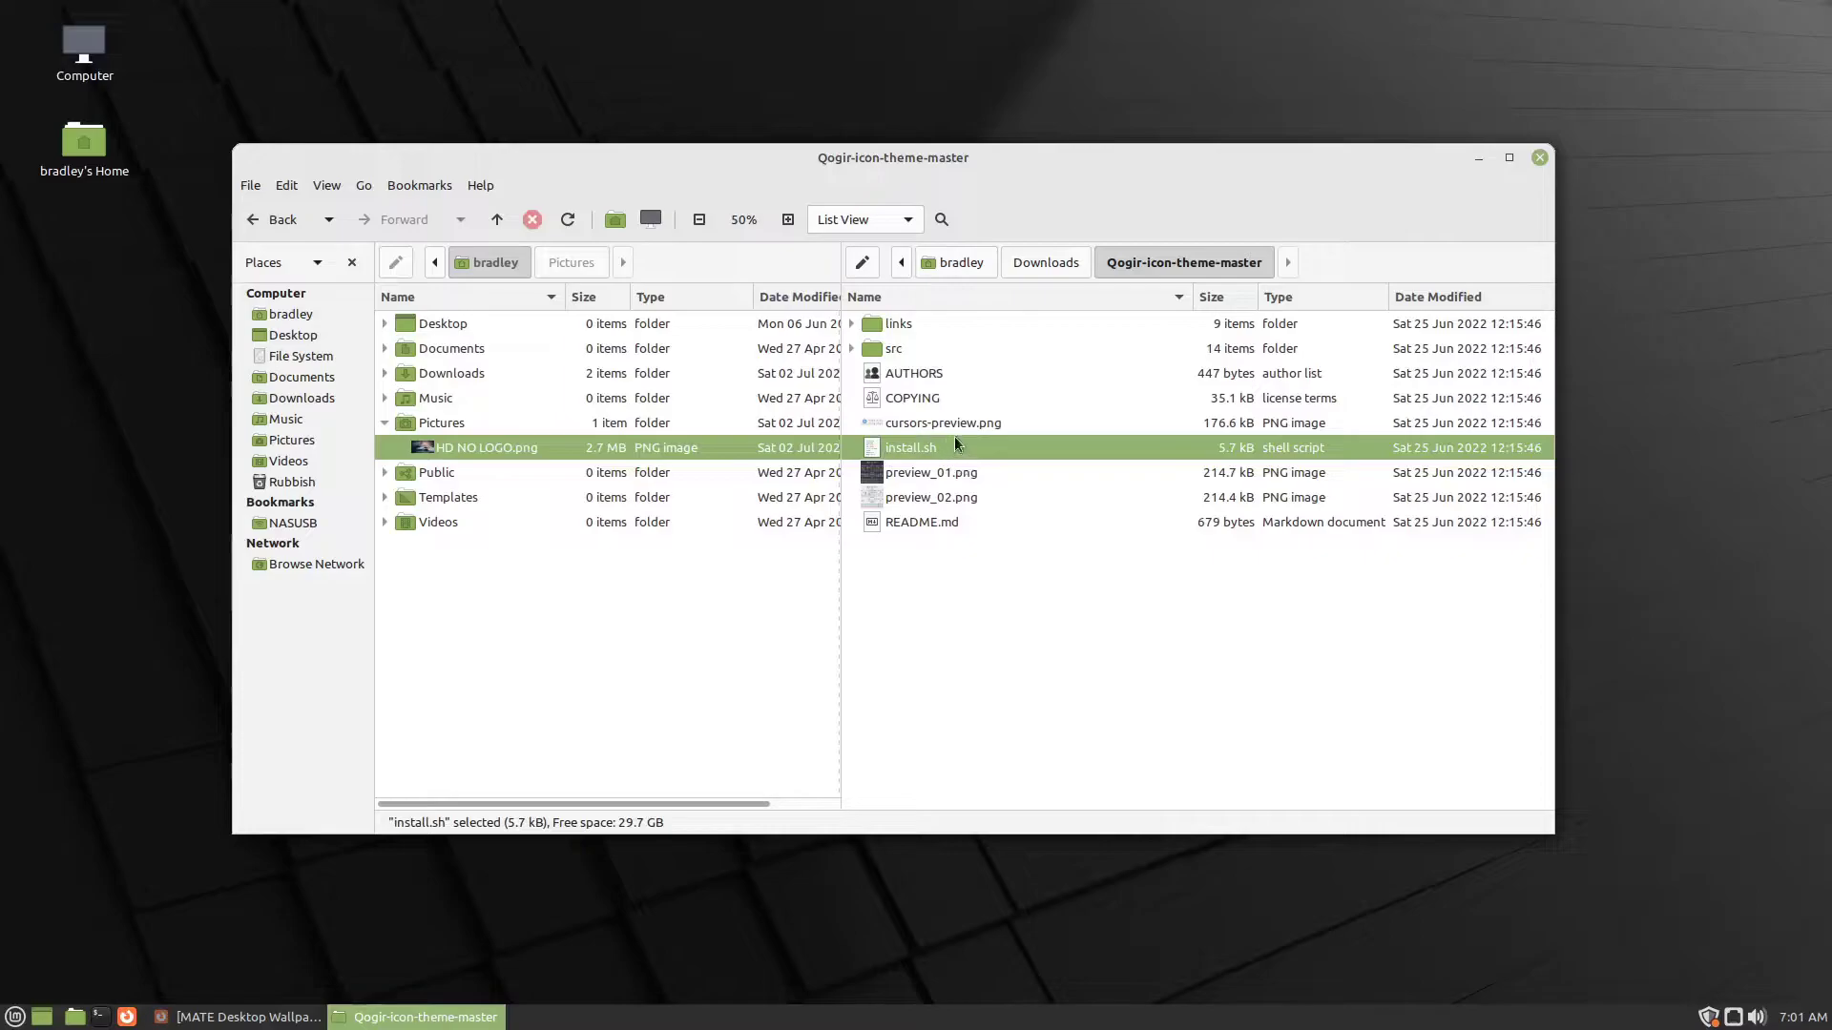
click(1044, 627)
right_click(1063, 638)
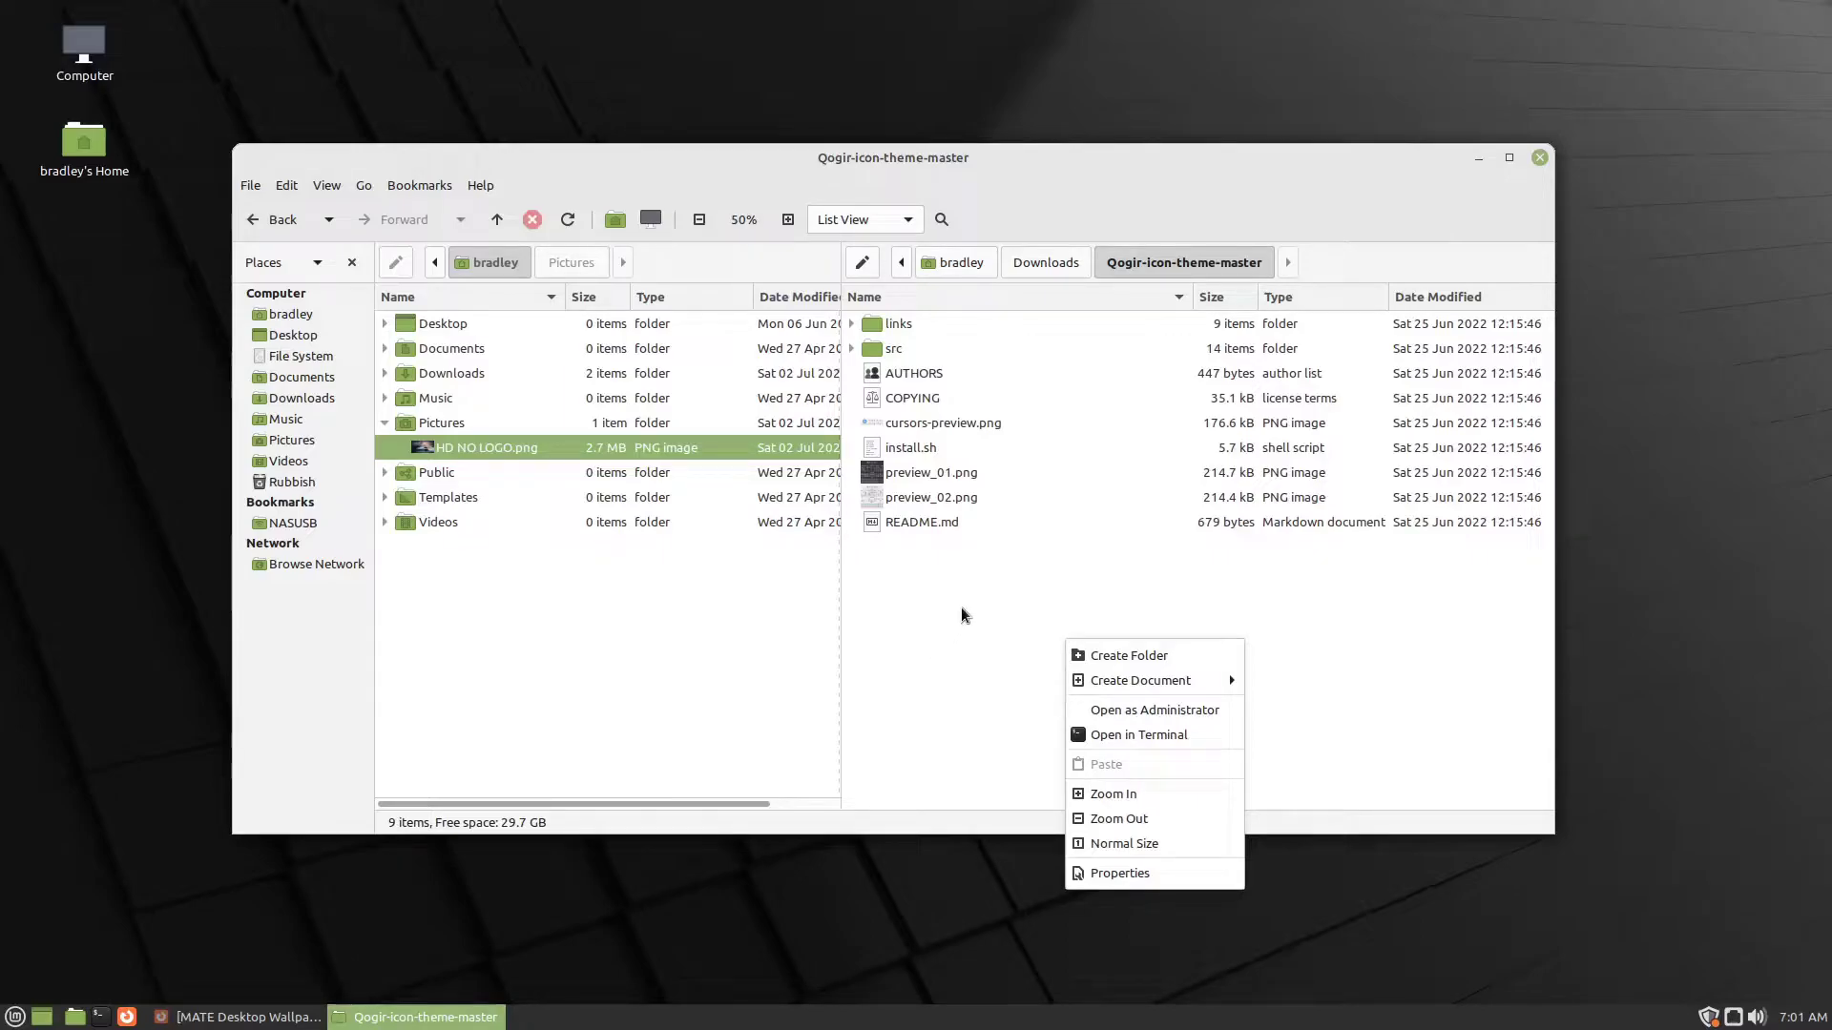
- Open a terminal in the icon theme folder, enlarge the text twice, and run ./install.sh
click(1194, 736)
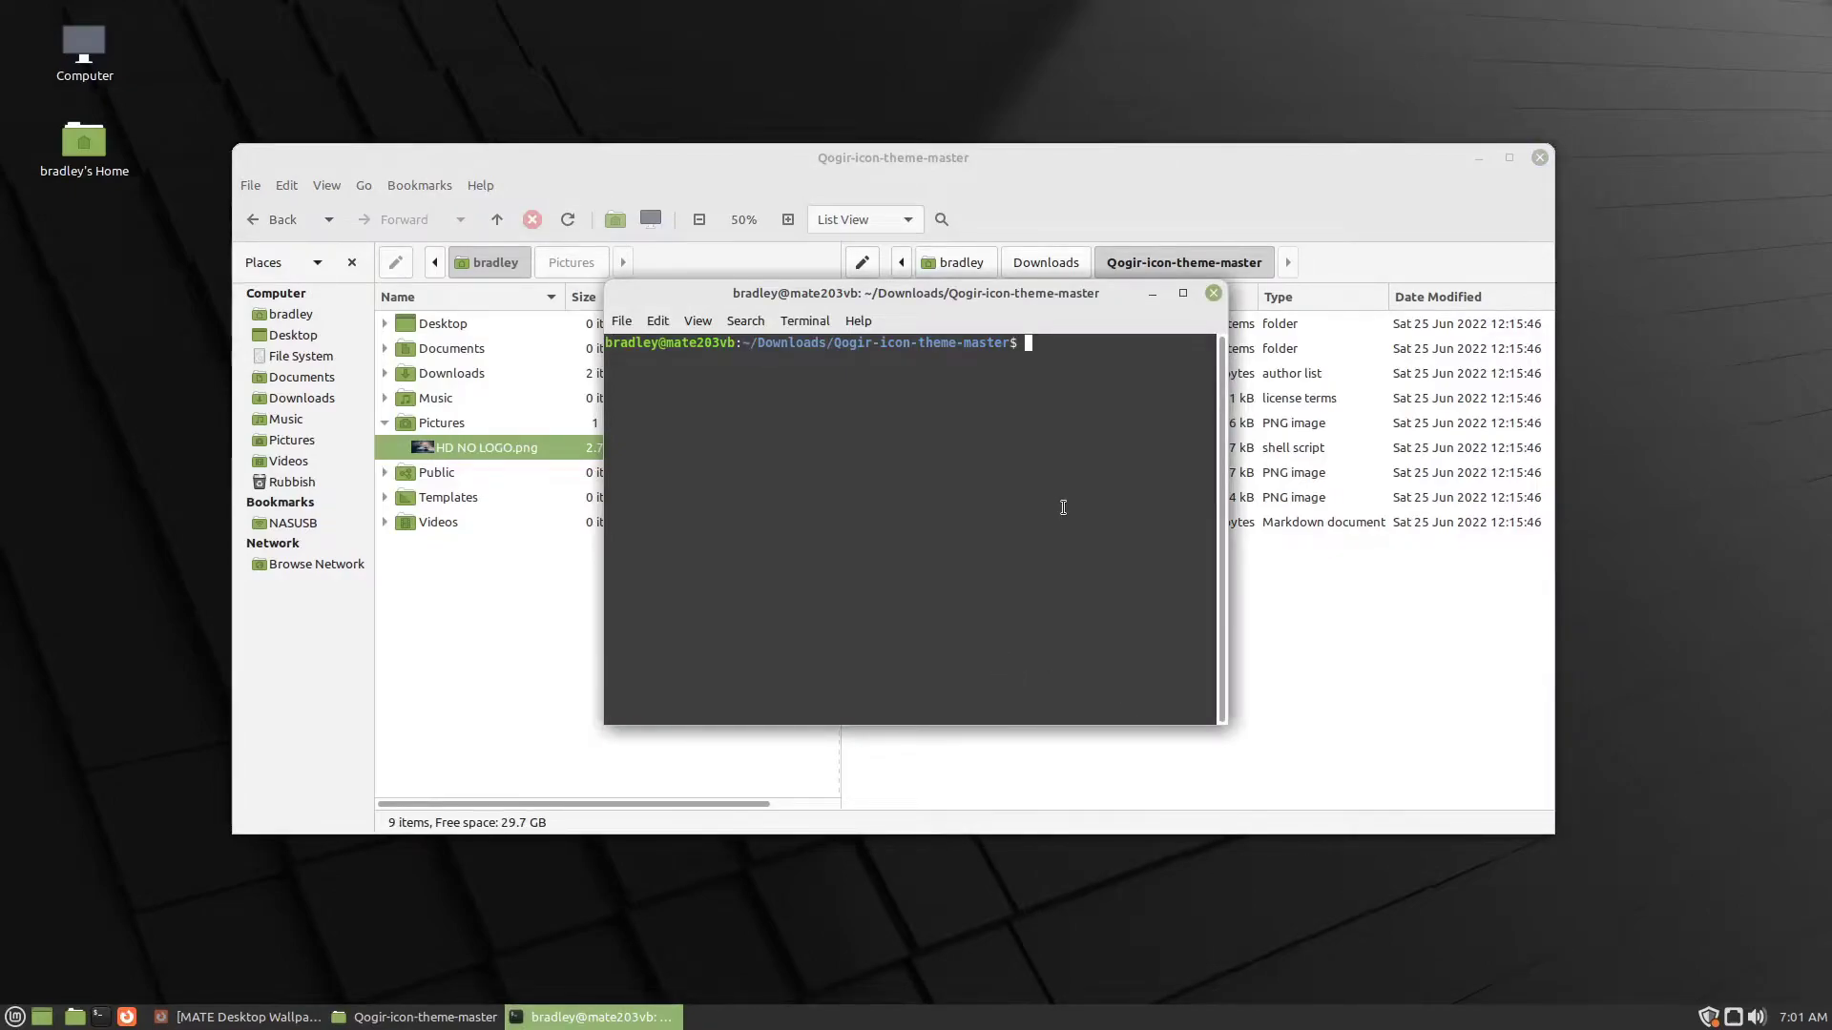
drag(1011, 344, 754, 345)
click(786, 407)
click(698, 321)
click(753, 397)
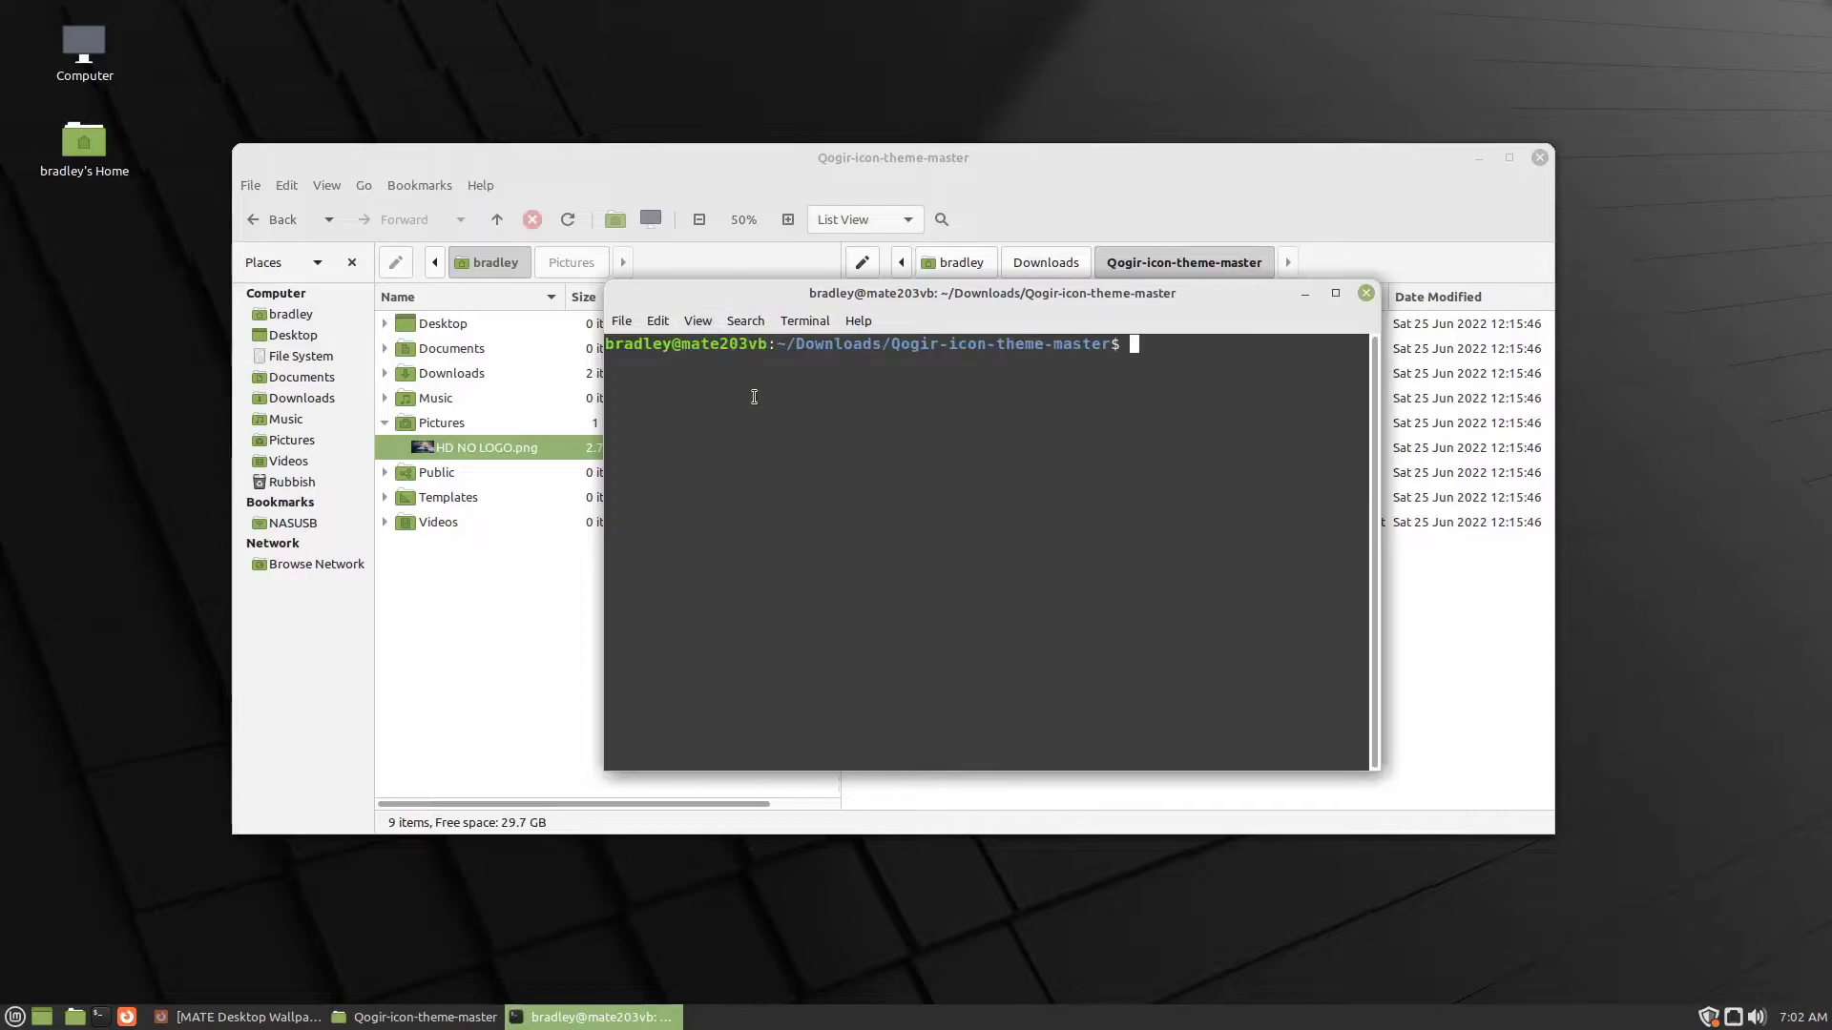
click(697, 322)
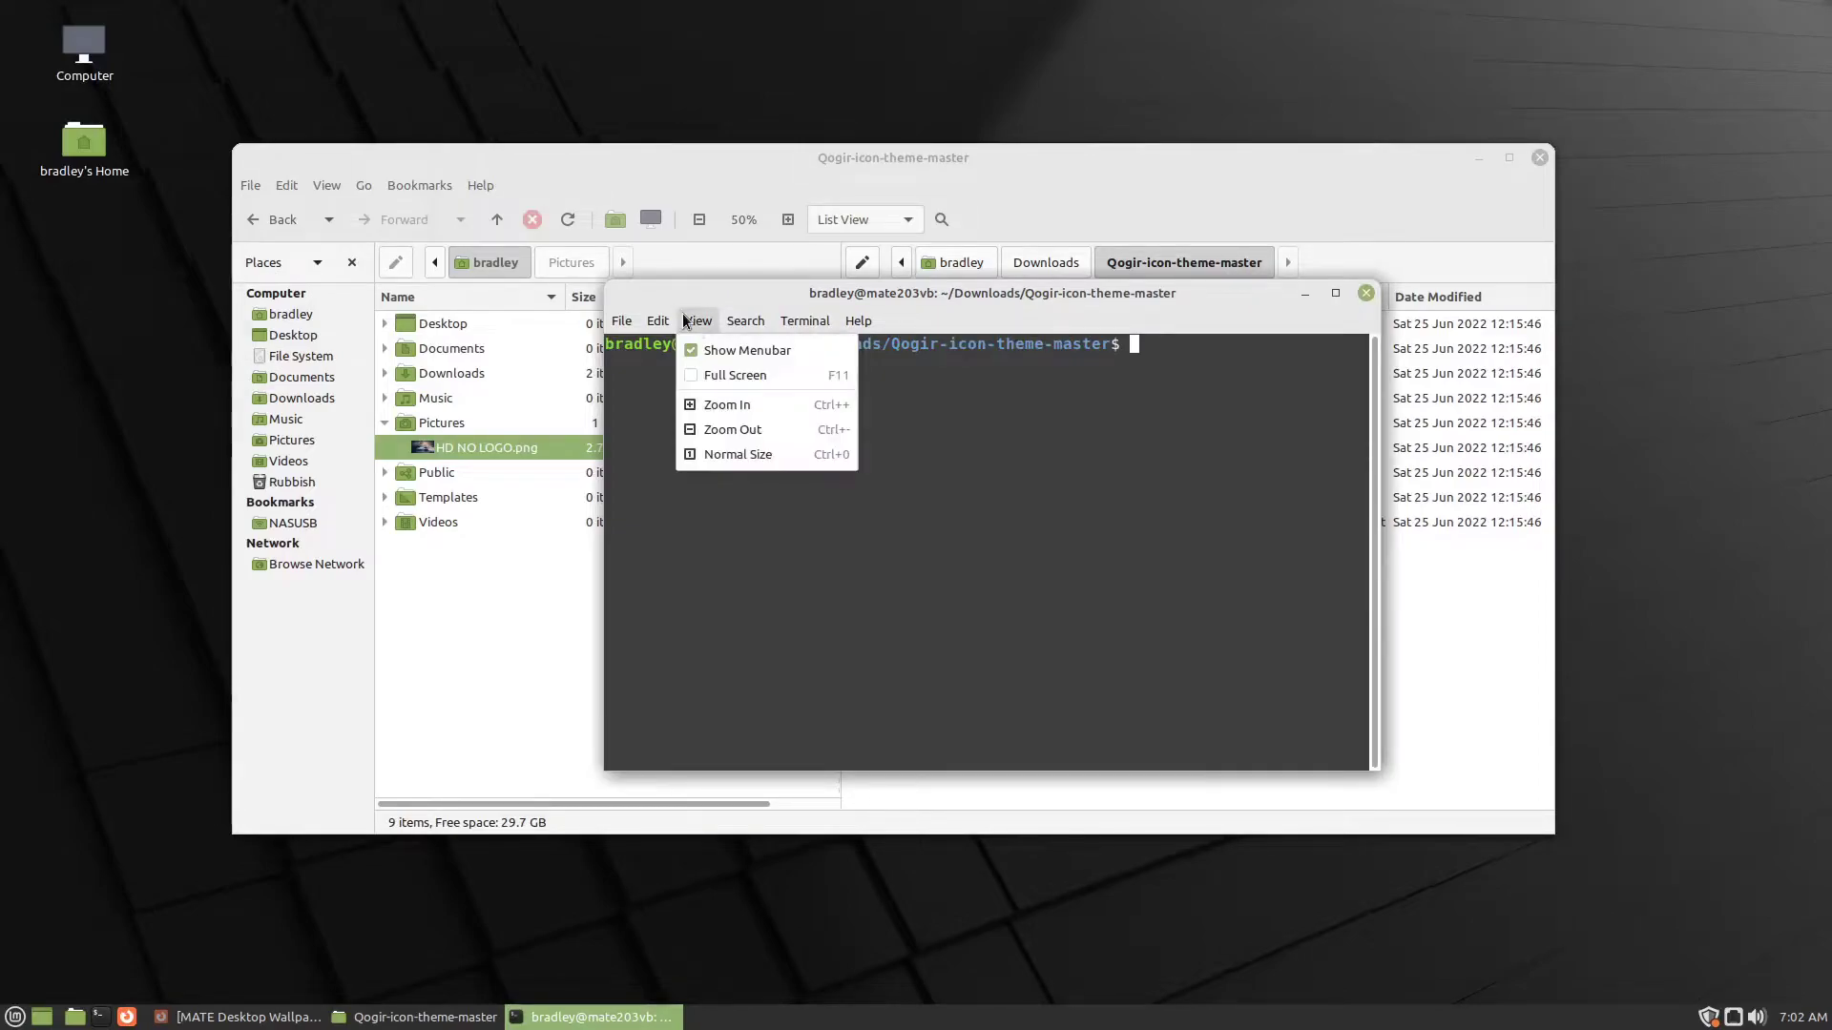
click(748, 398)
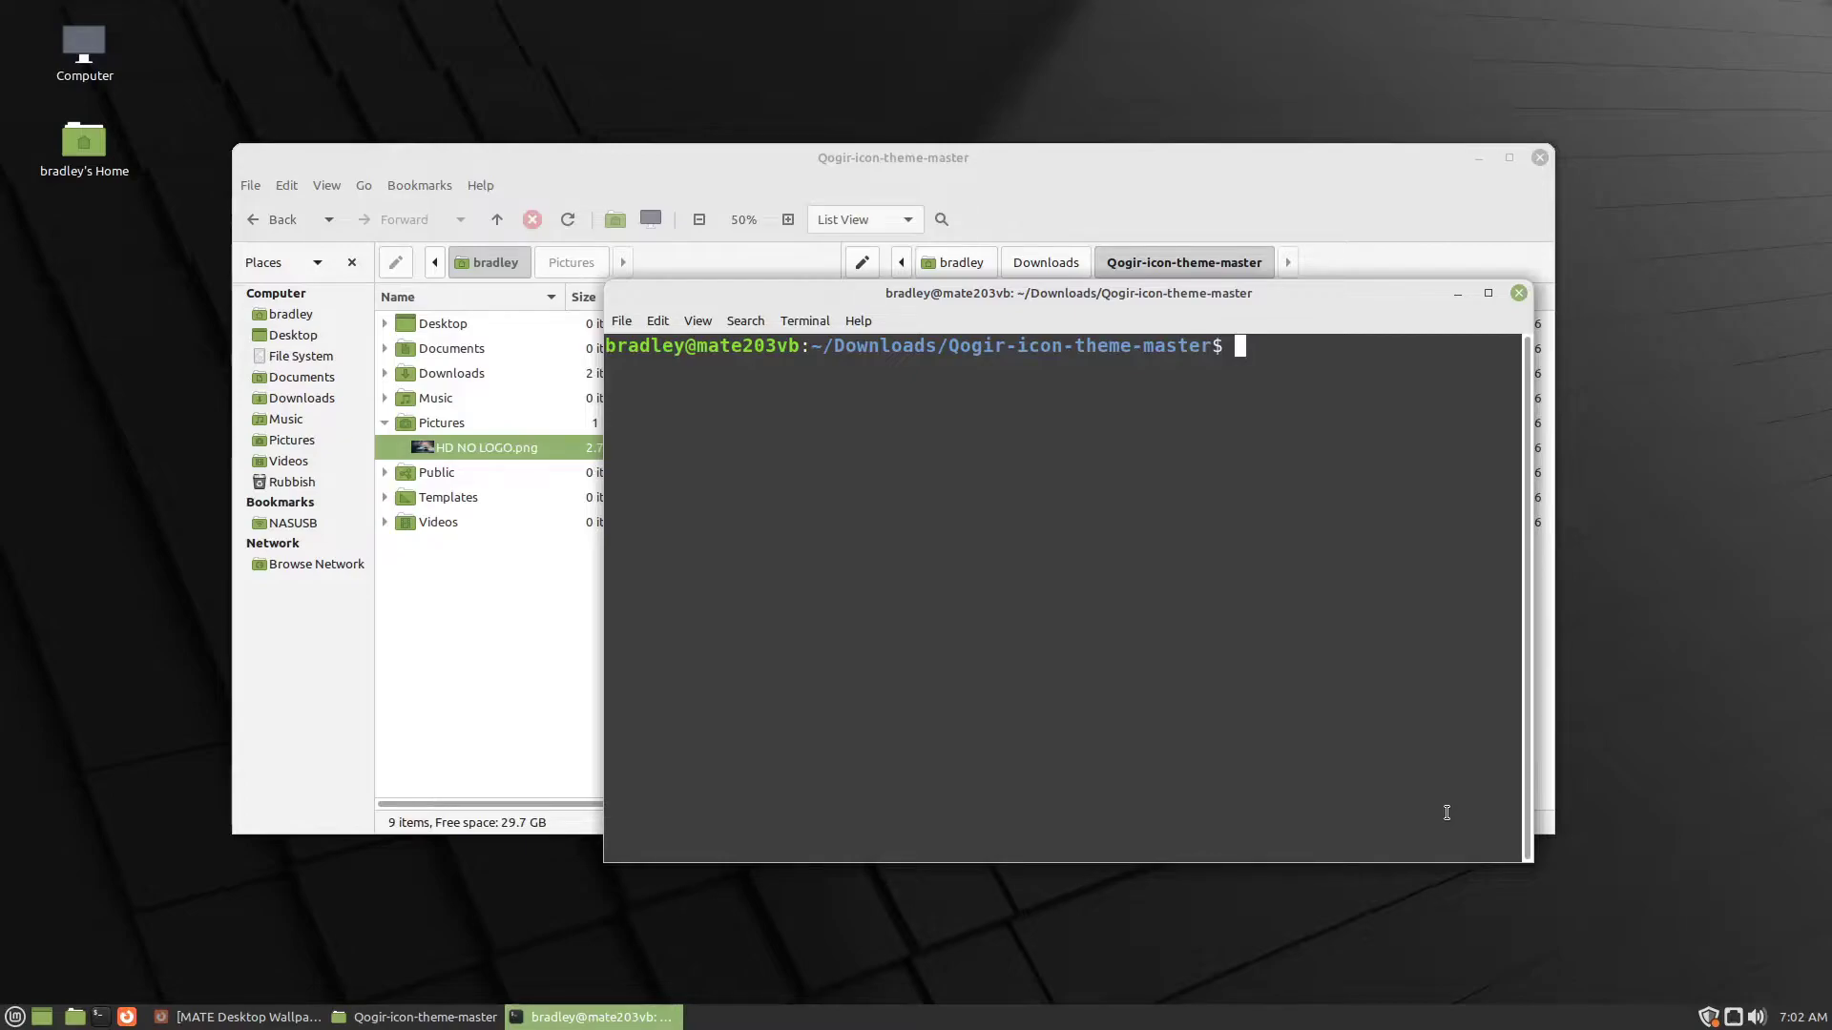
text(./install.sh)
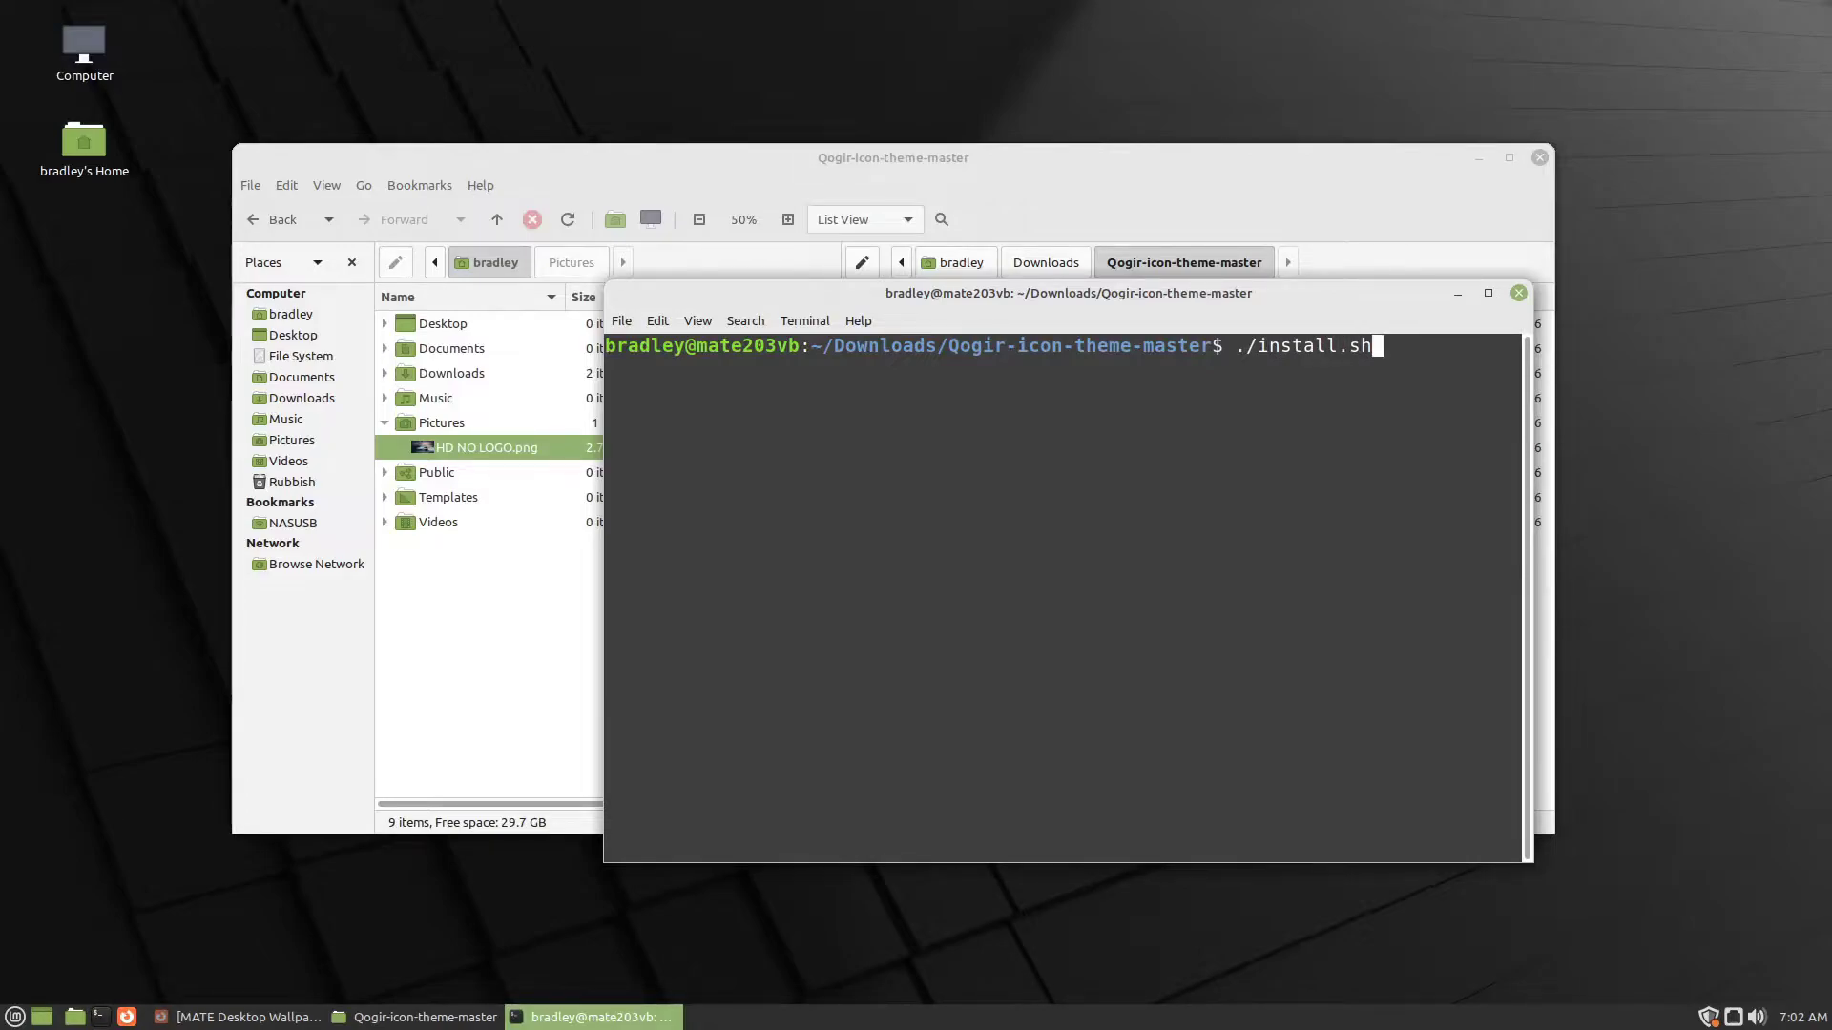
key(Return)
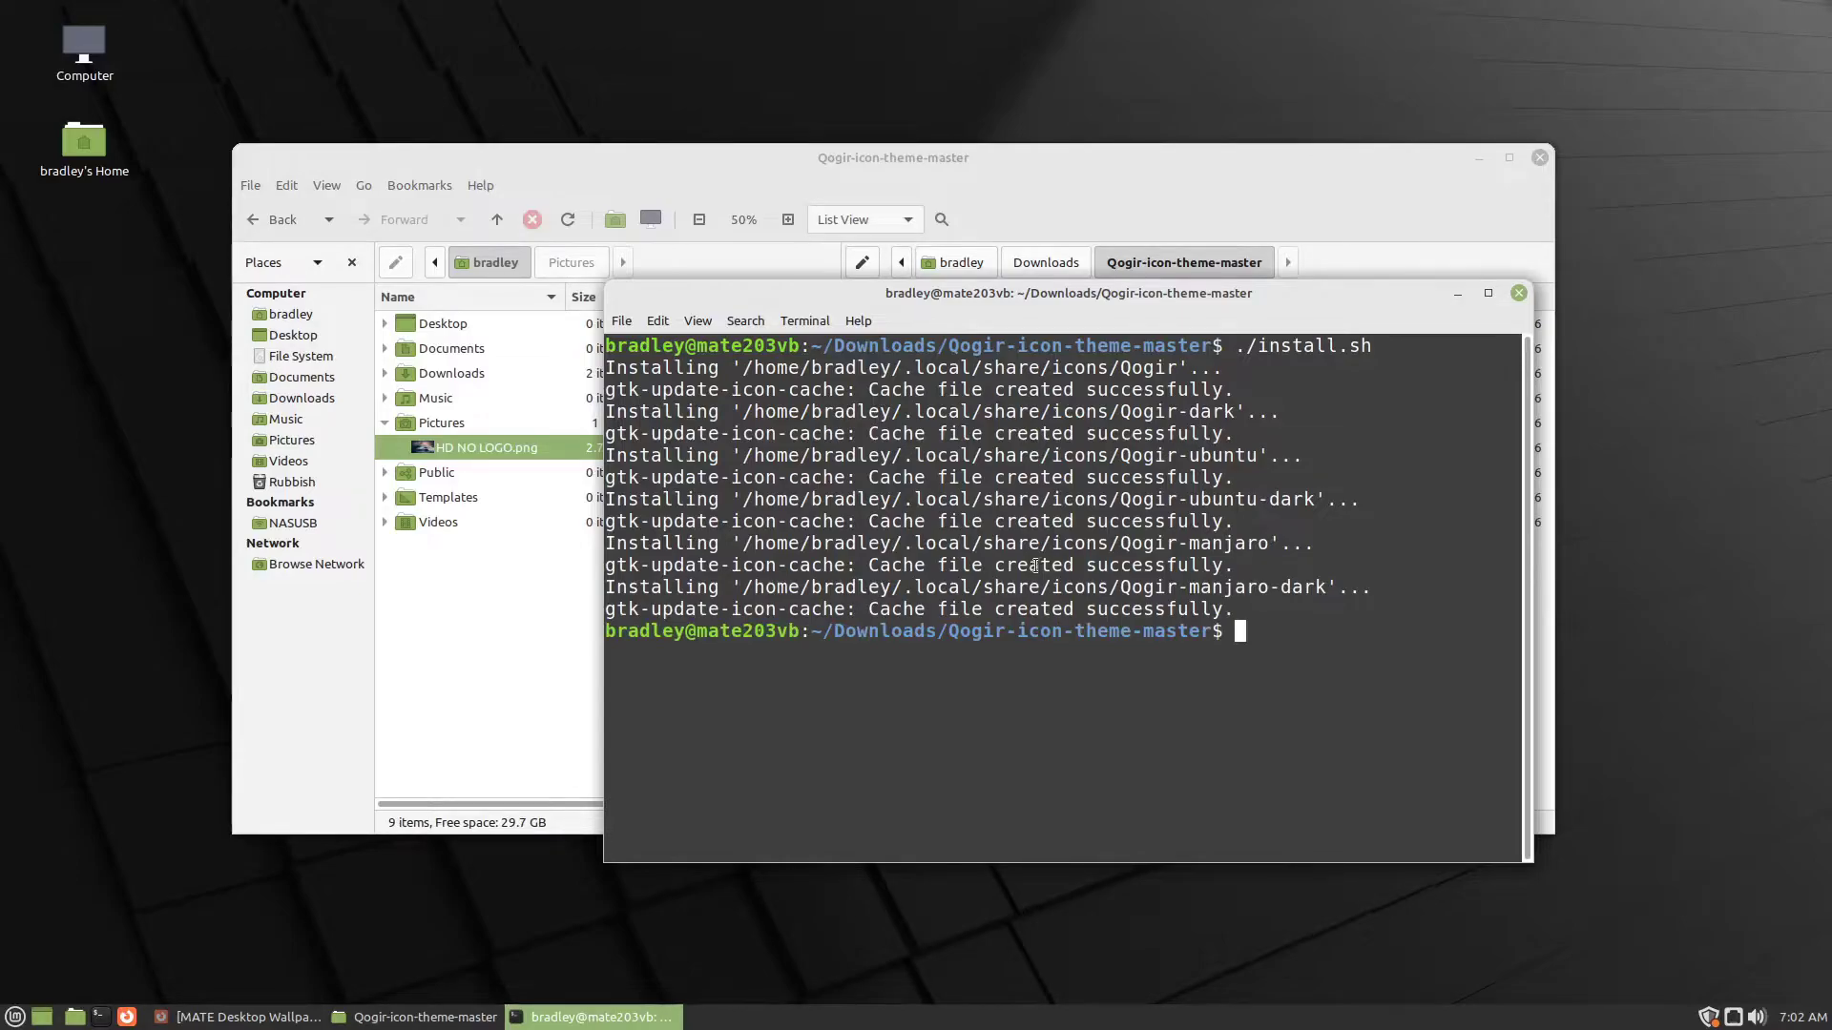
- Close the terminal, go to Downloads/Qogir-theme-master, and choose Open in Terminal there
click(1519, 296)
click(1051, 263)
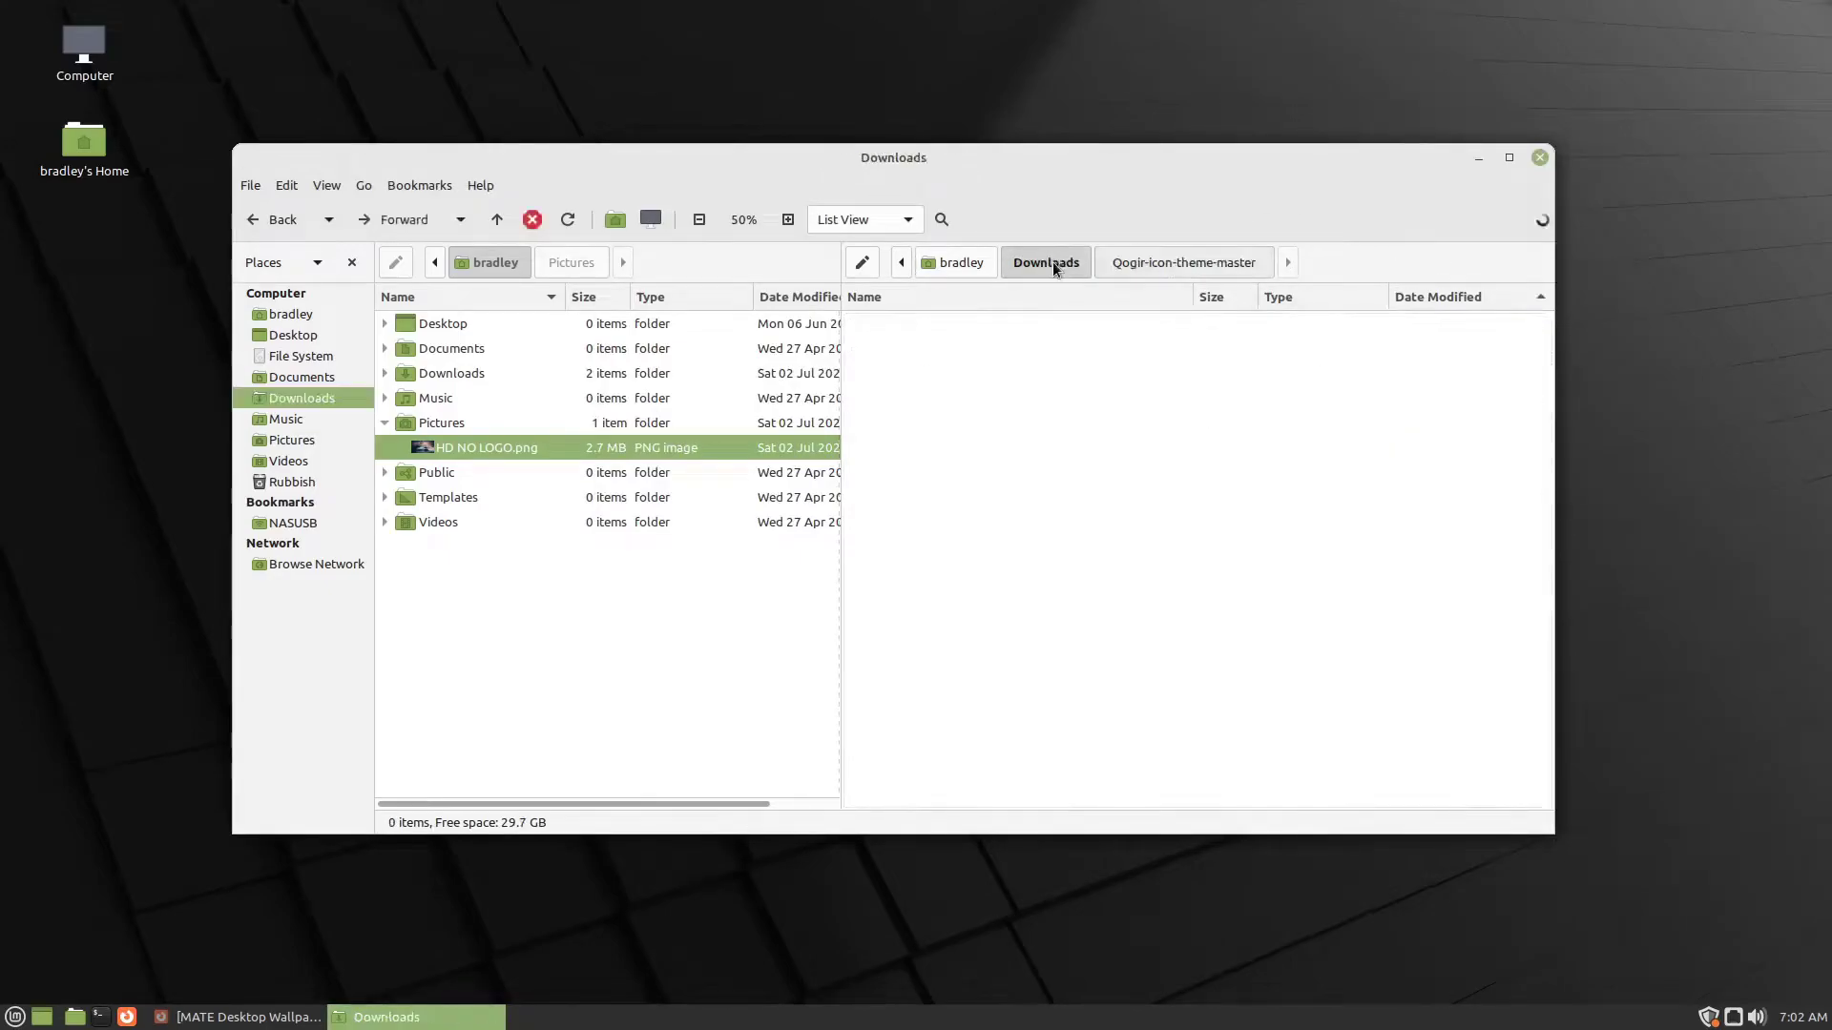
click(978, 345)
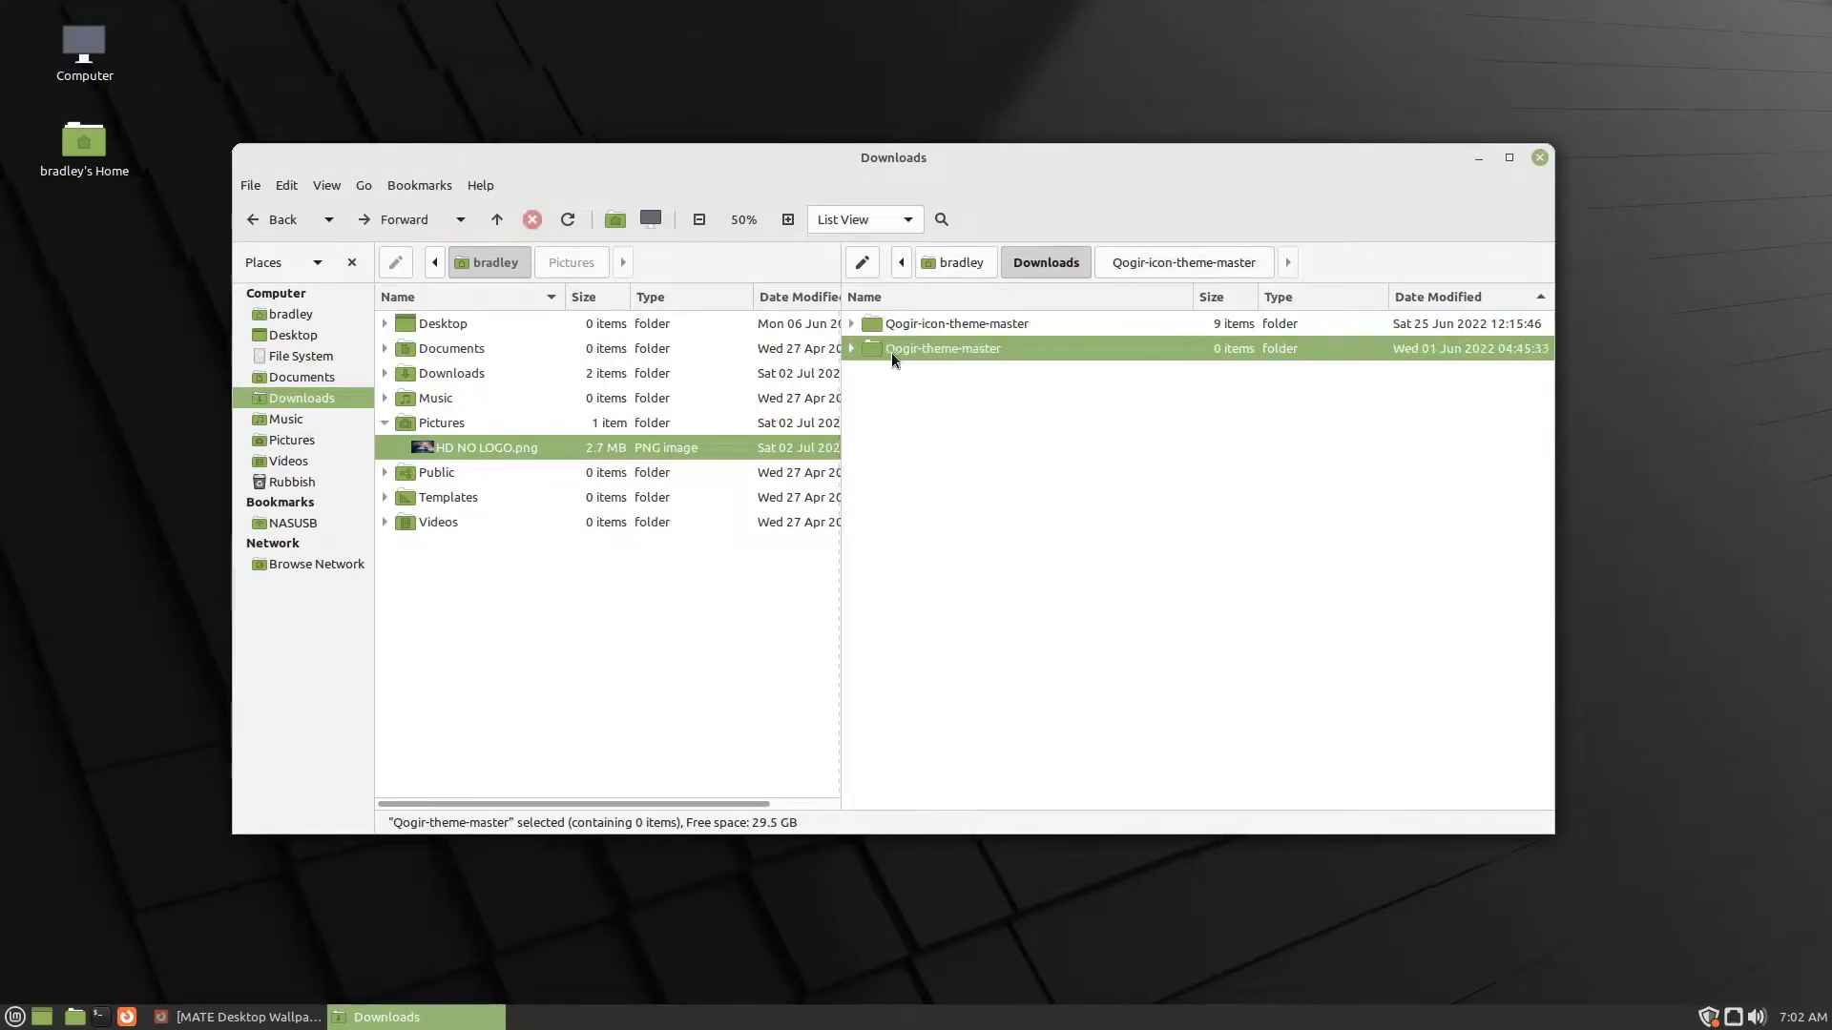
double_click(1004, 348)
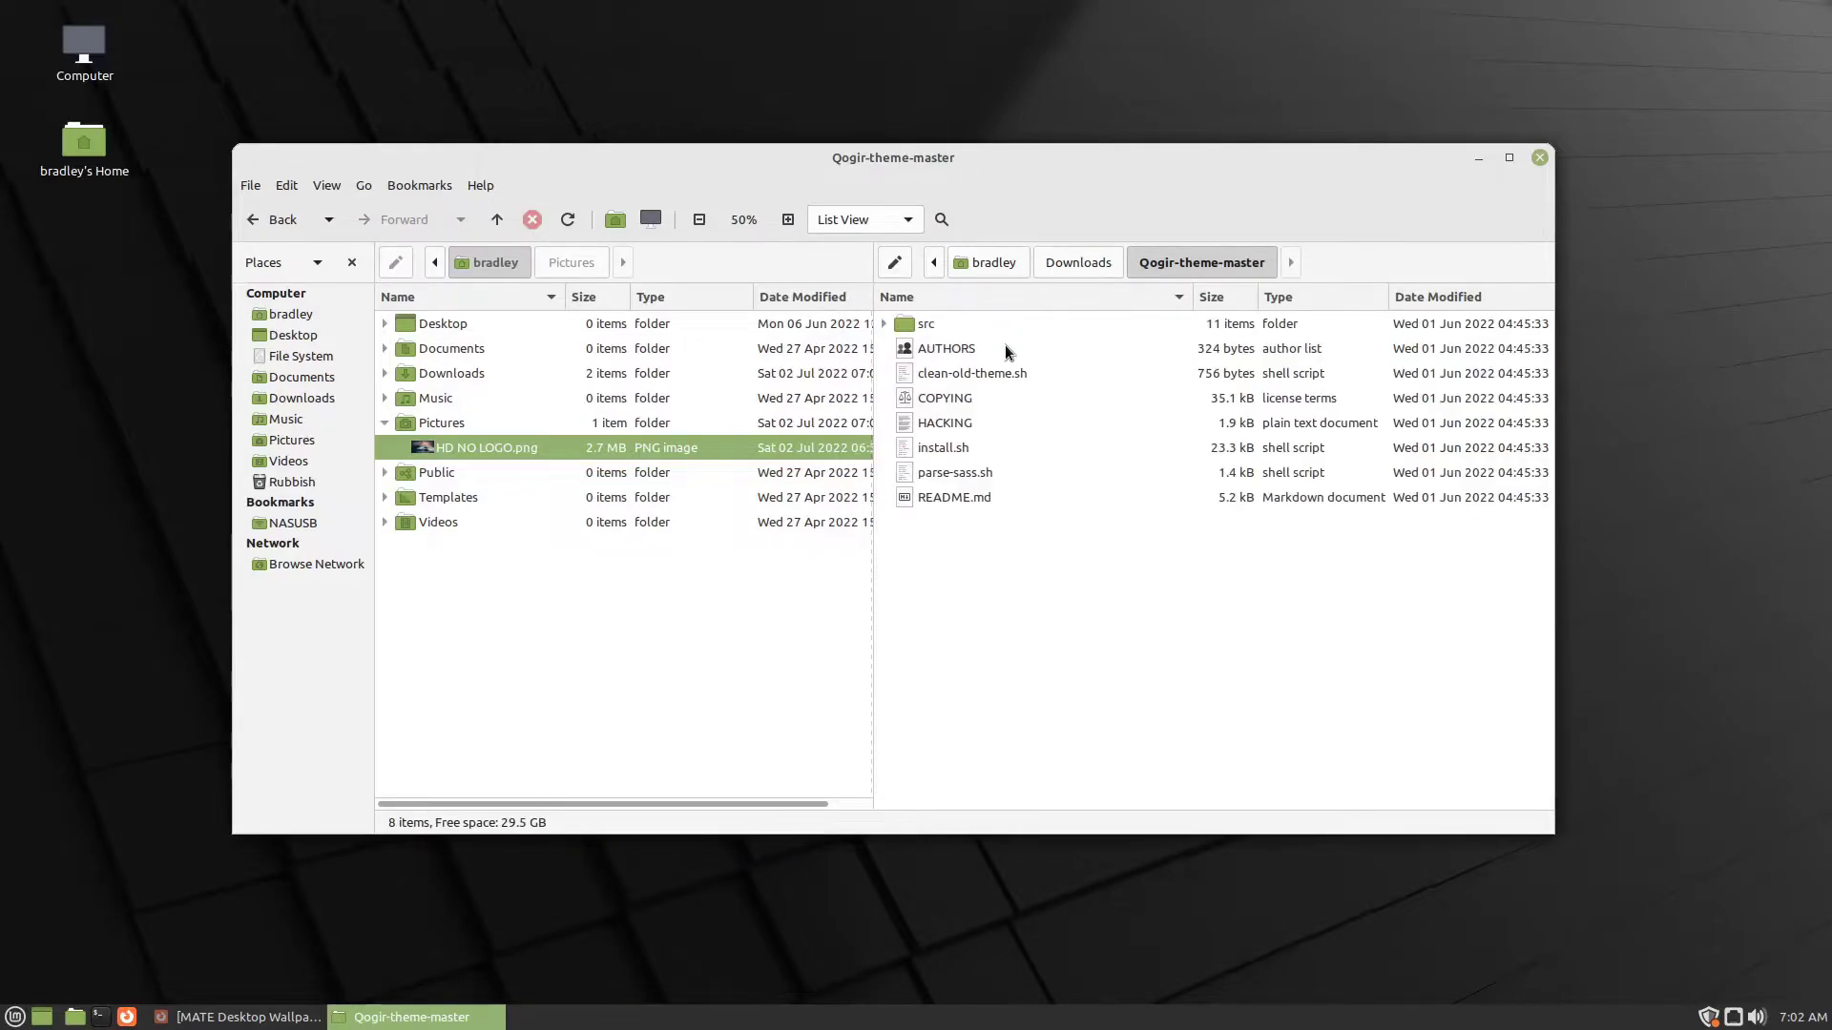
click(965, 450)
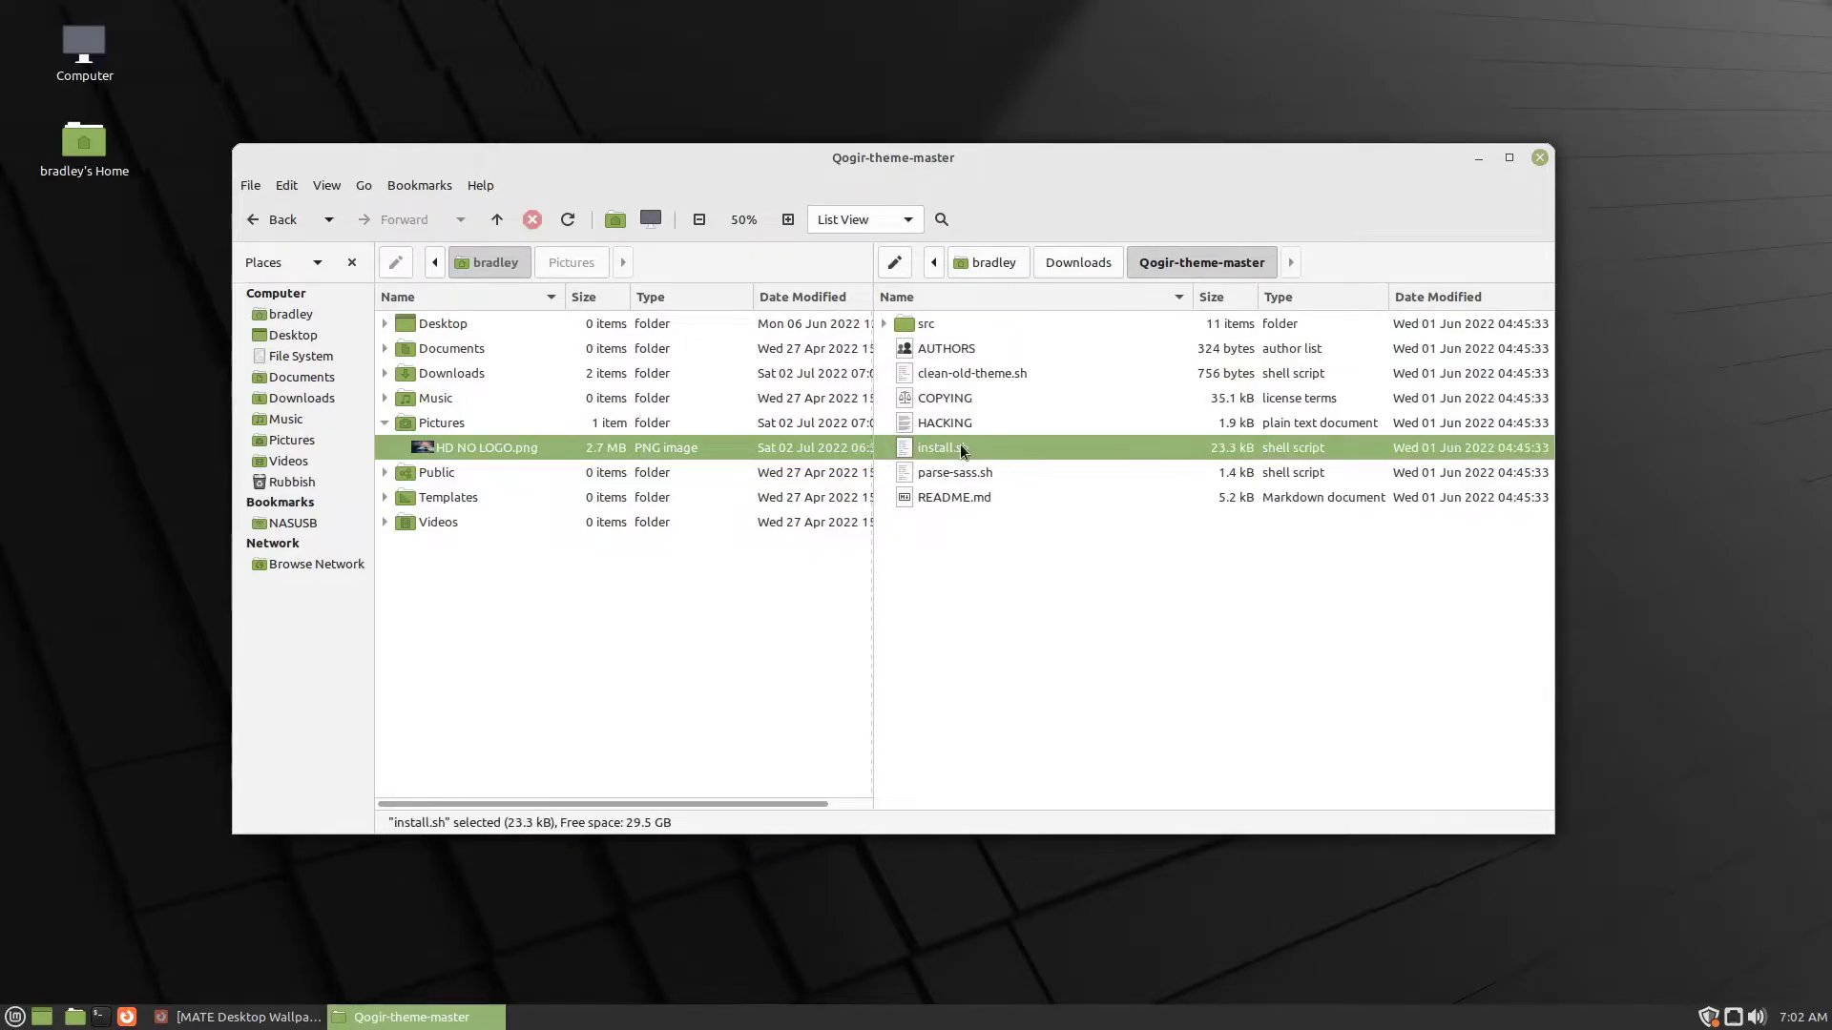
right_click(1015, 611)
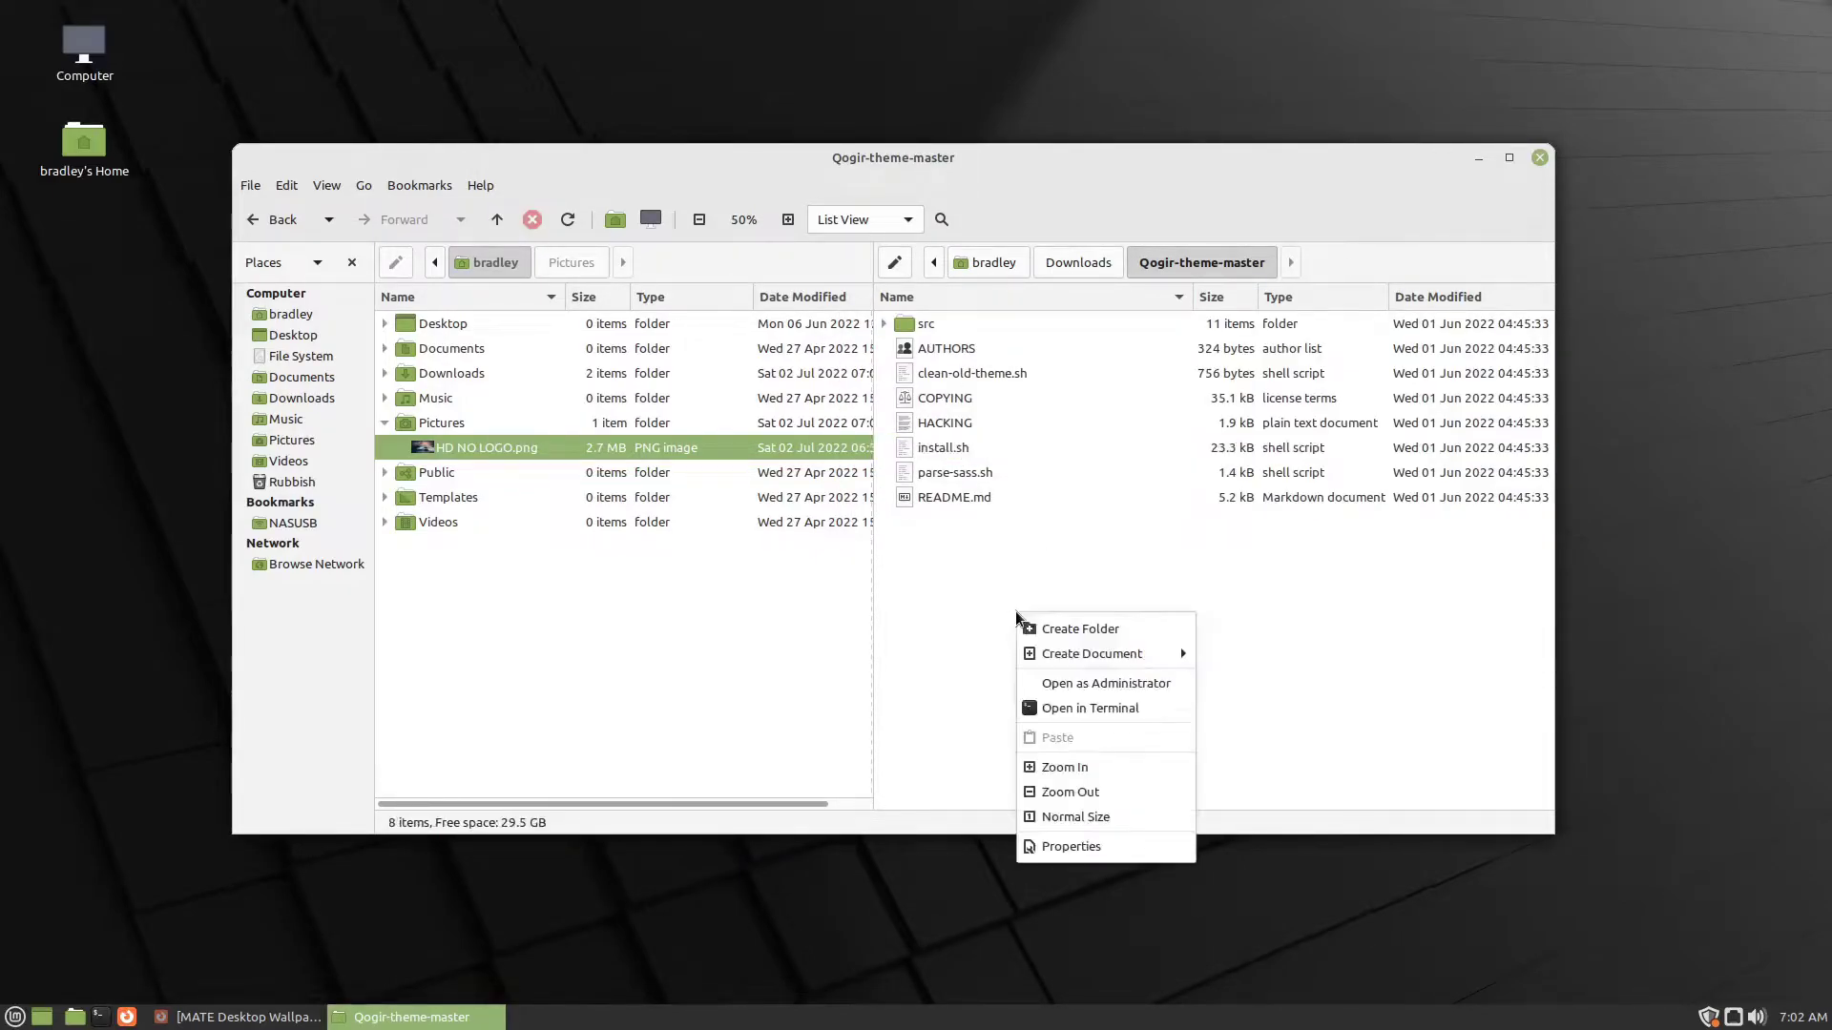
click(1090, 708)
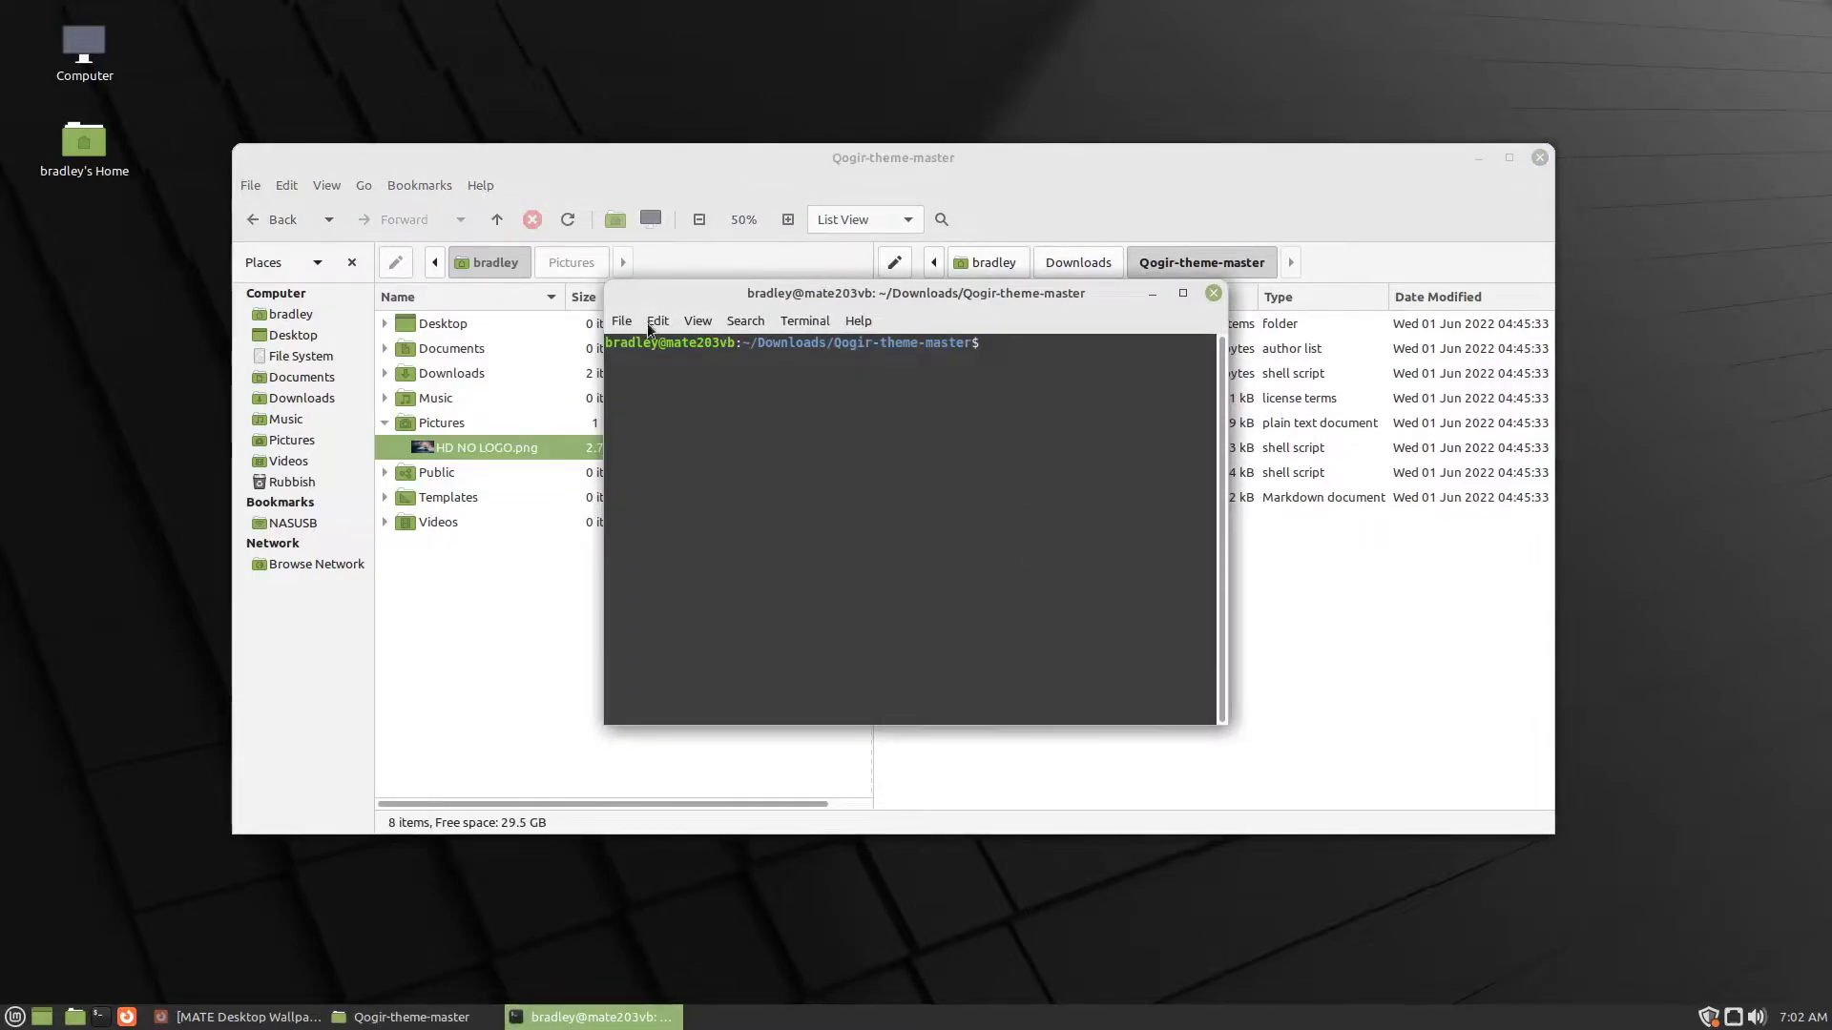
- Zoom the terminal text in twice and run ./install.sh in Qogir-theme-master
click(698, 320)
click(755, 406)
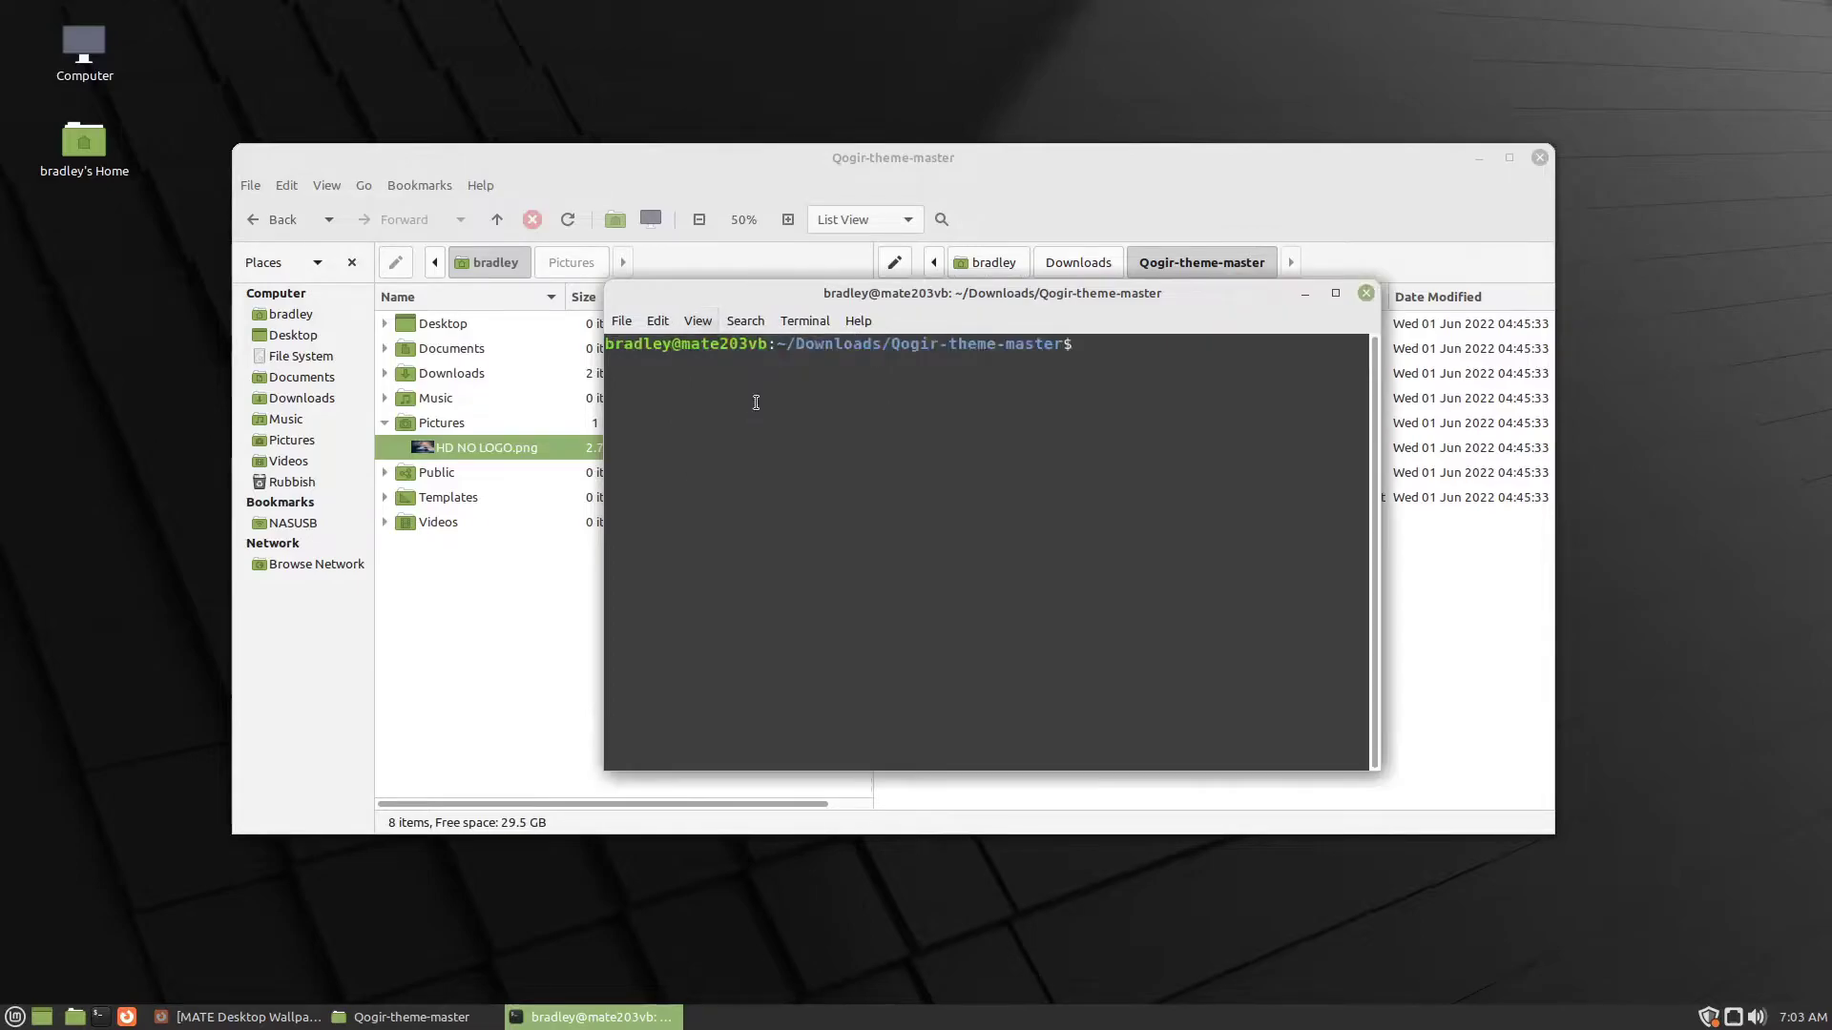
click(697, 320)
click(726, 406)
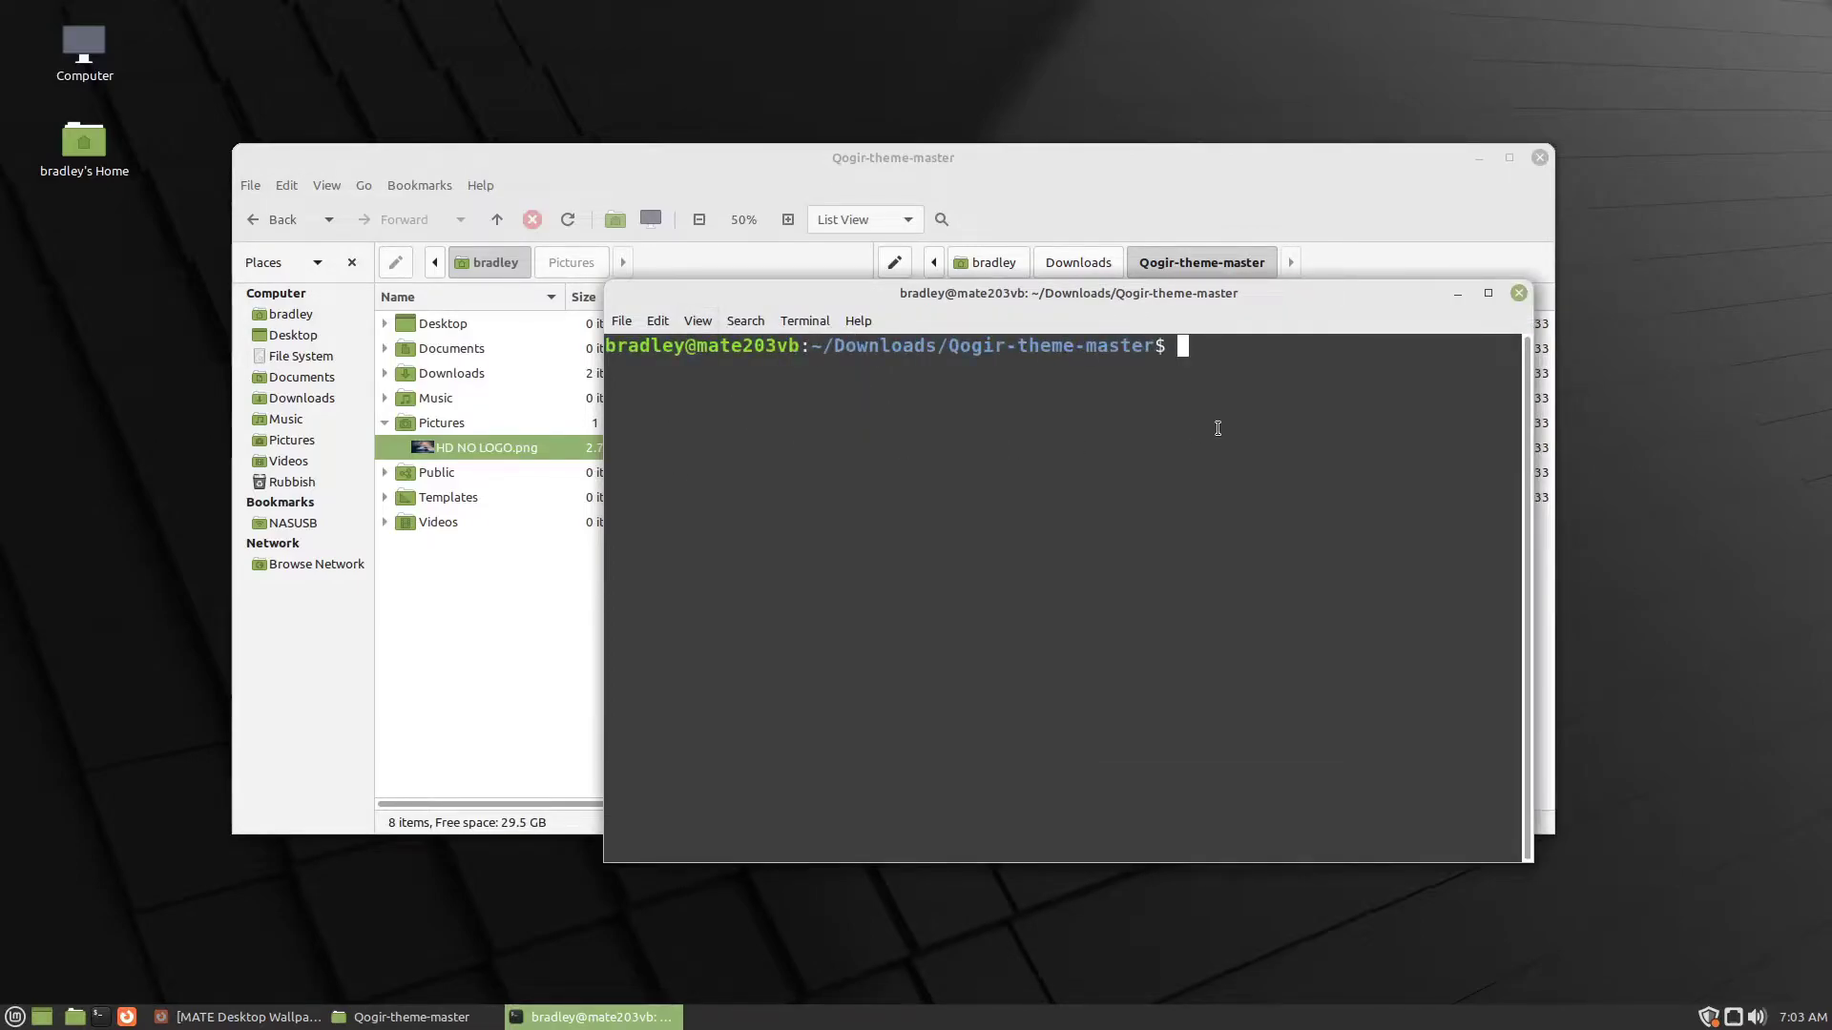
text(./install.sh)
drag(1017, 345, 1084, 346)
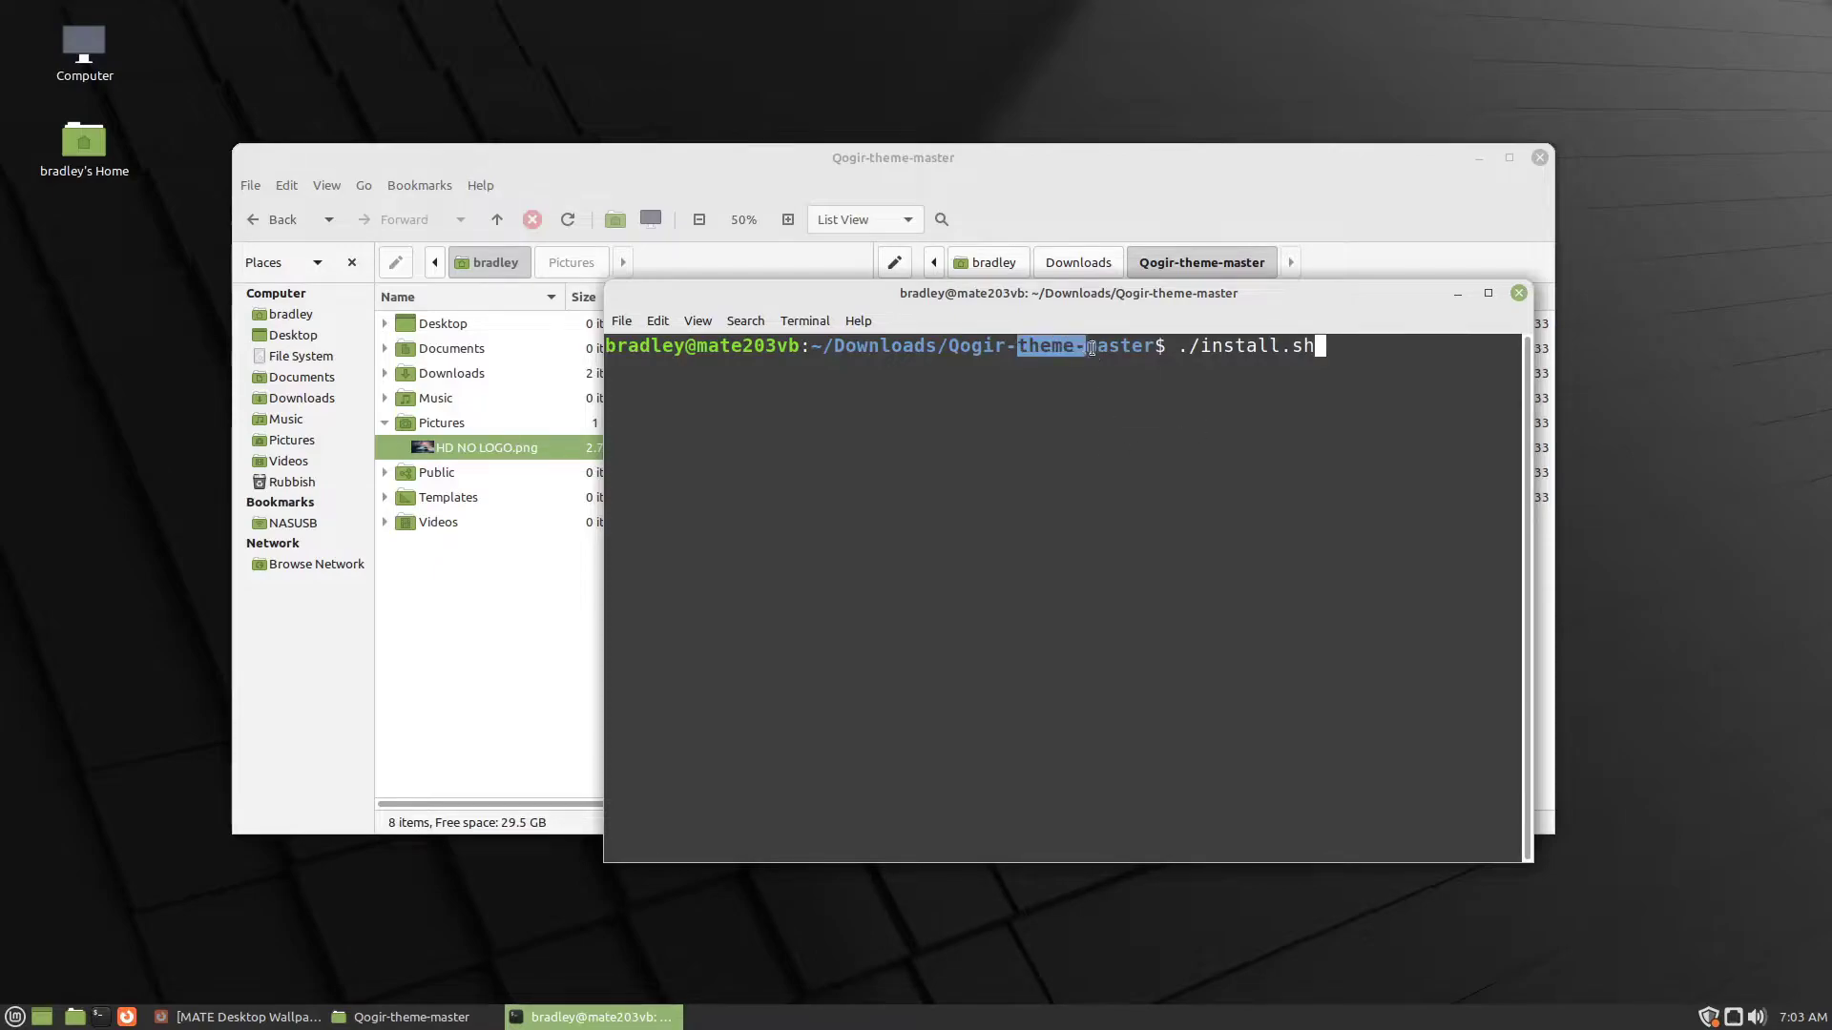
click(1133, 416)
text(./install.sh)
key(Return)
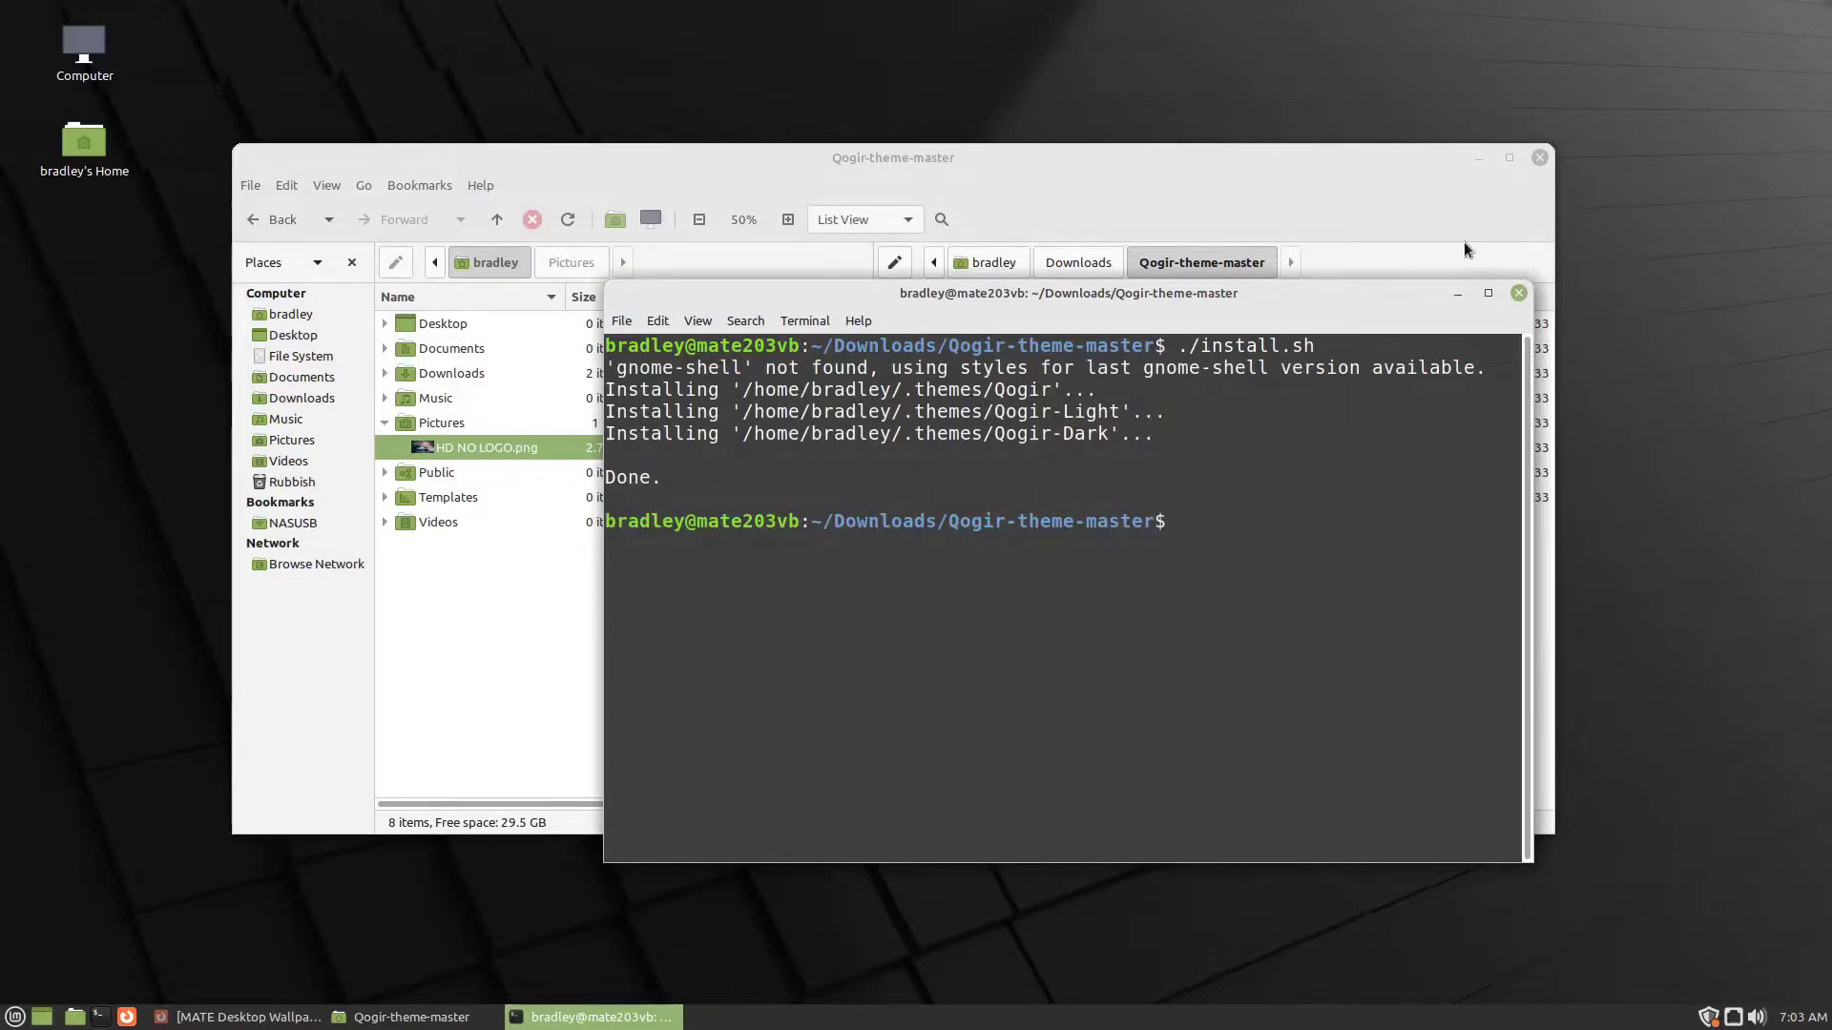
- Close the terminal, minimise the file manager, and pick Qogir-Dark in Appearance Preferences
click(1519, 294)
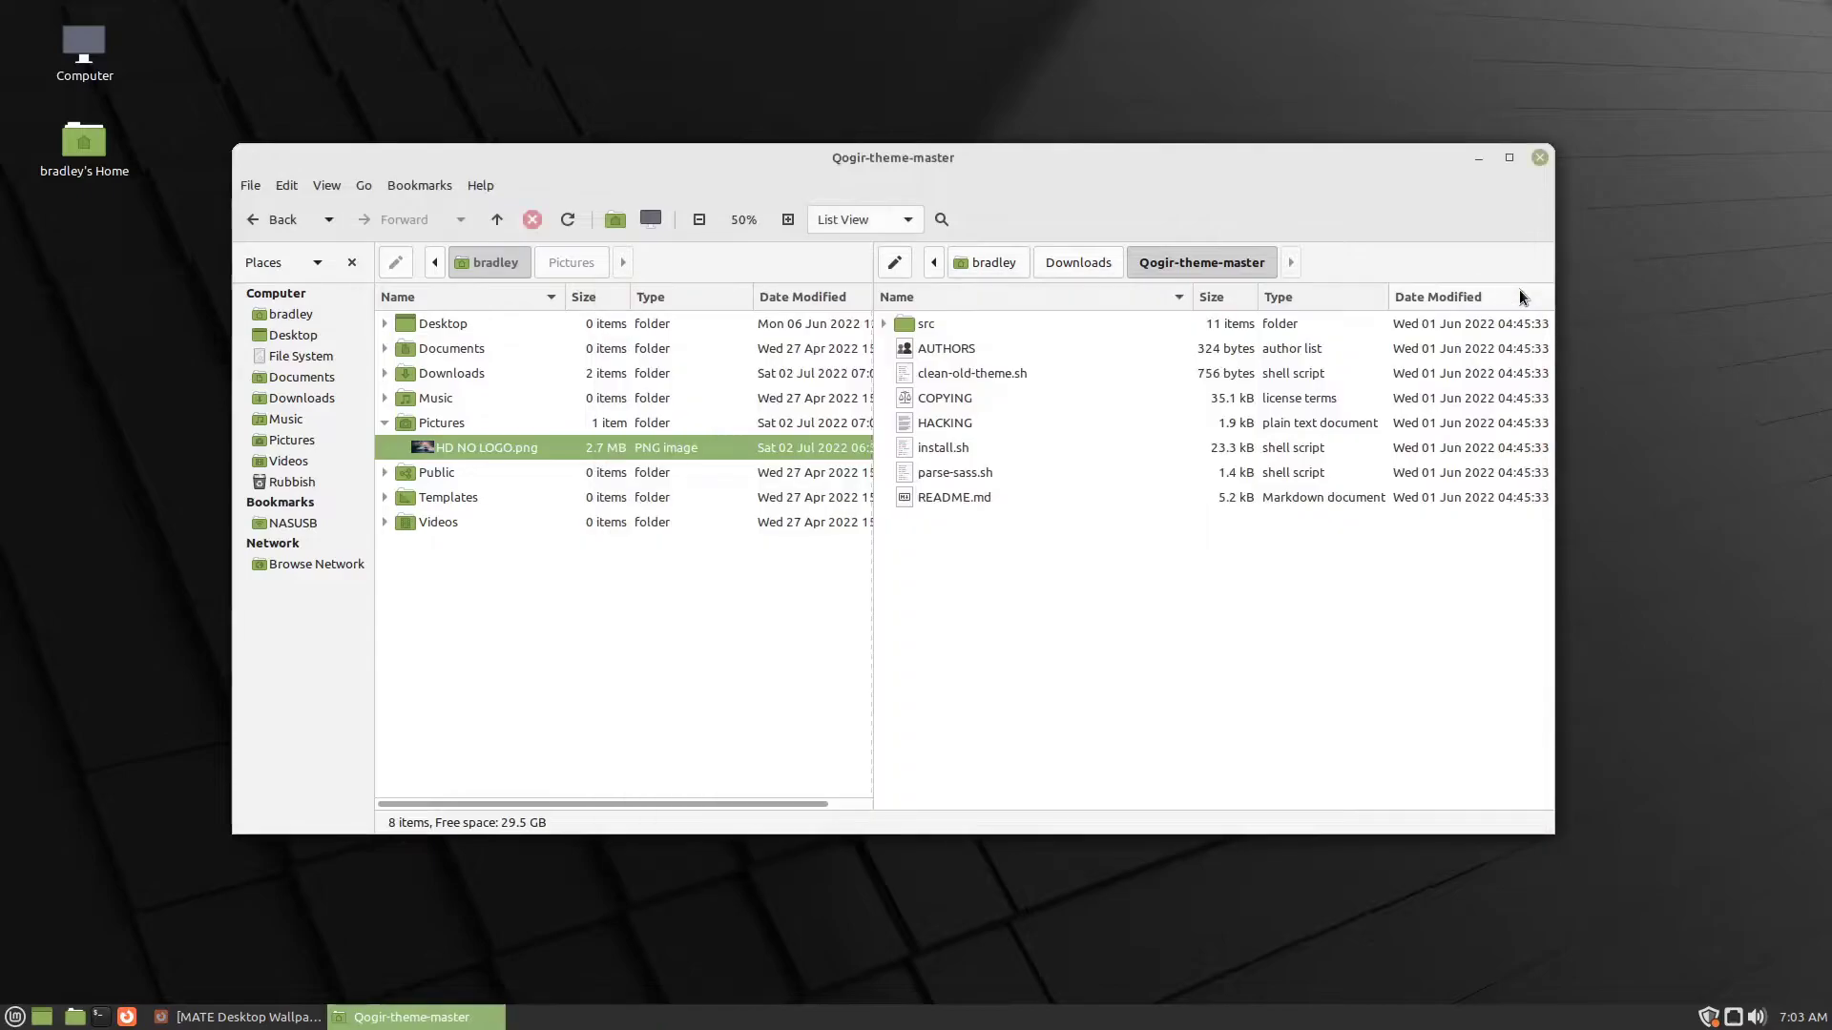
click(1480, 158)
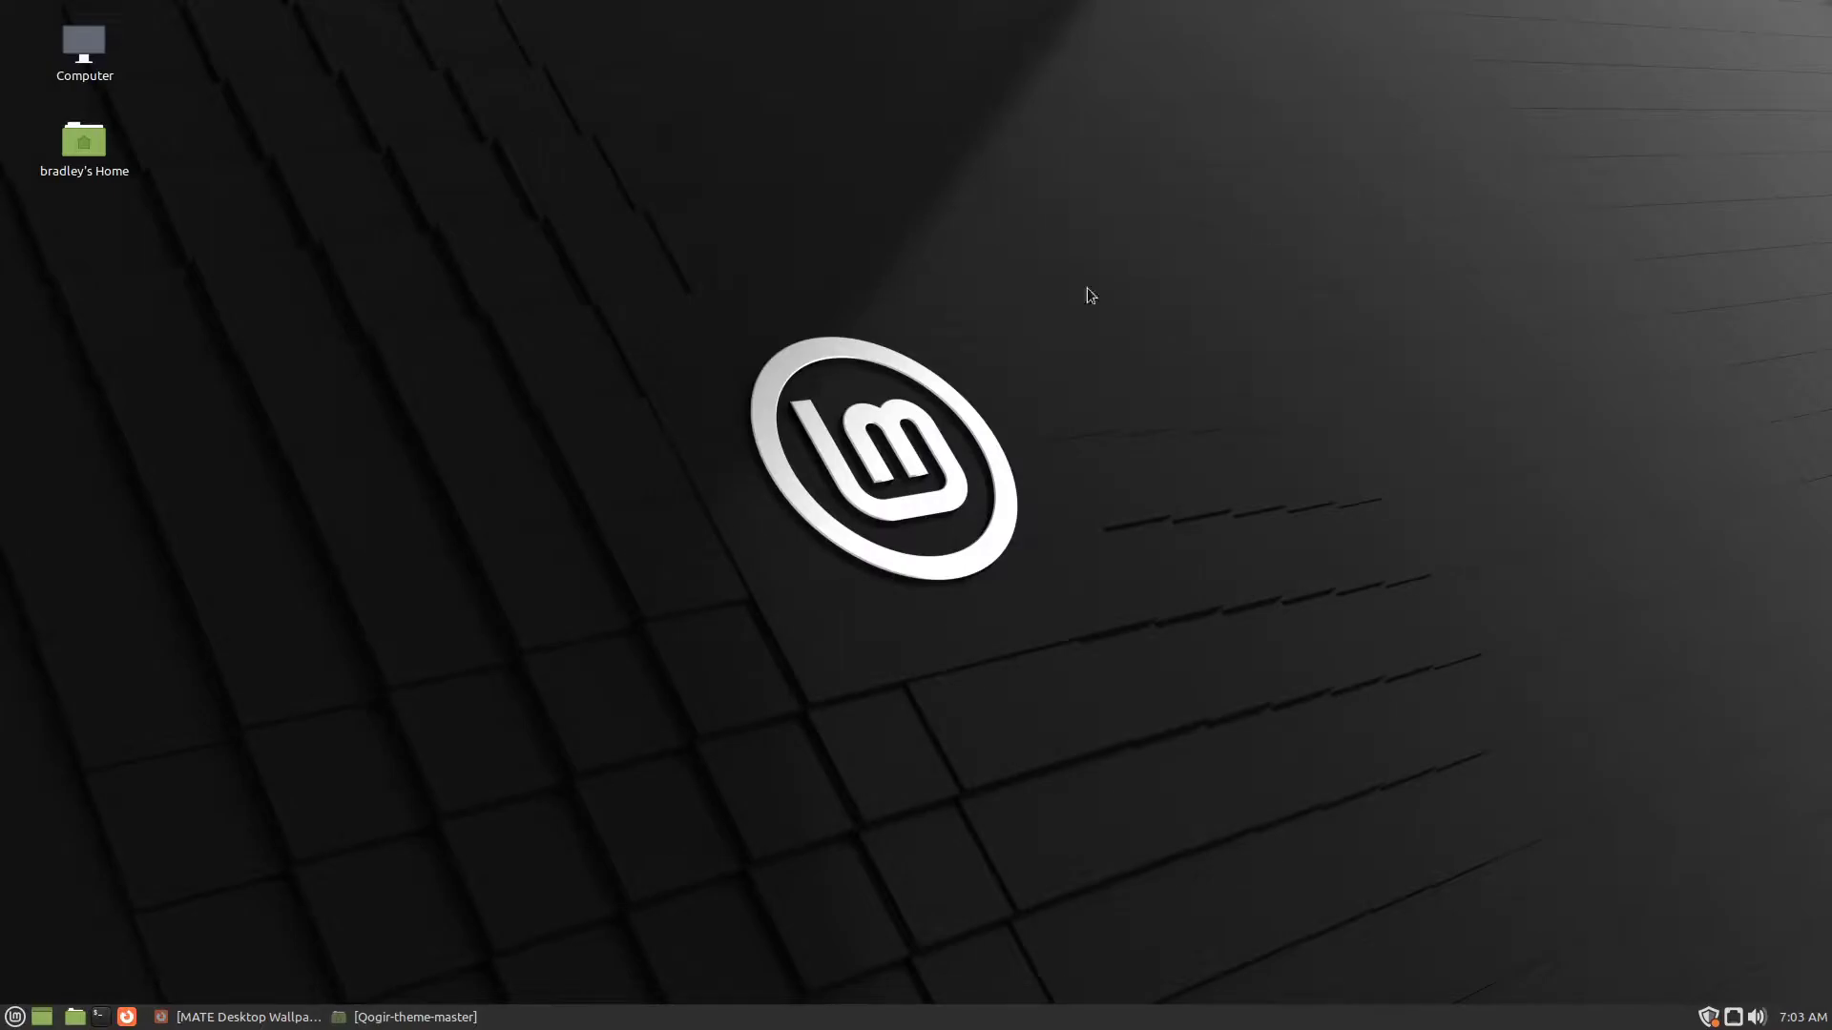
click(14, 1017)
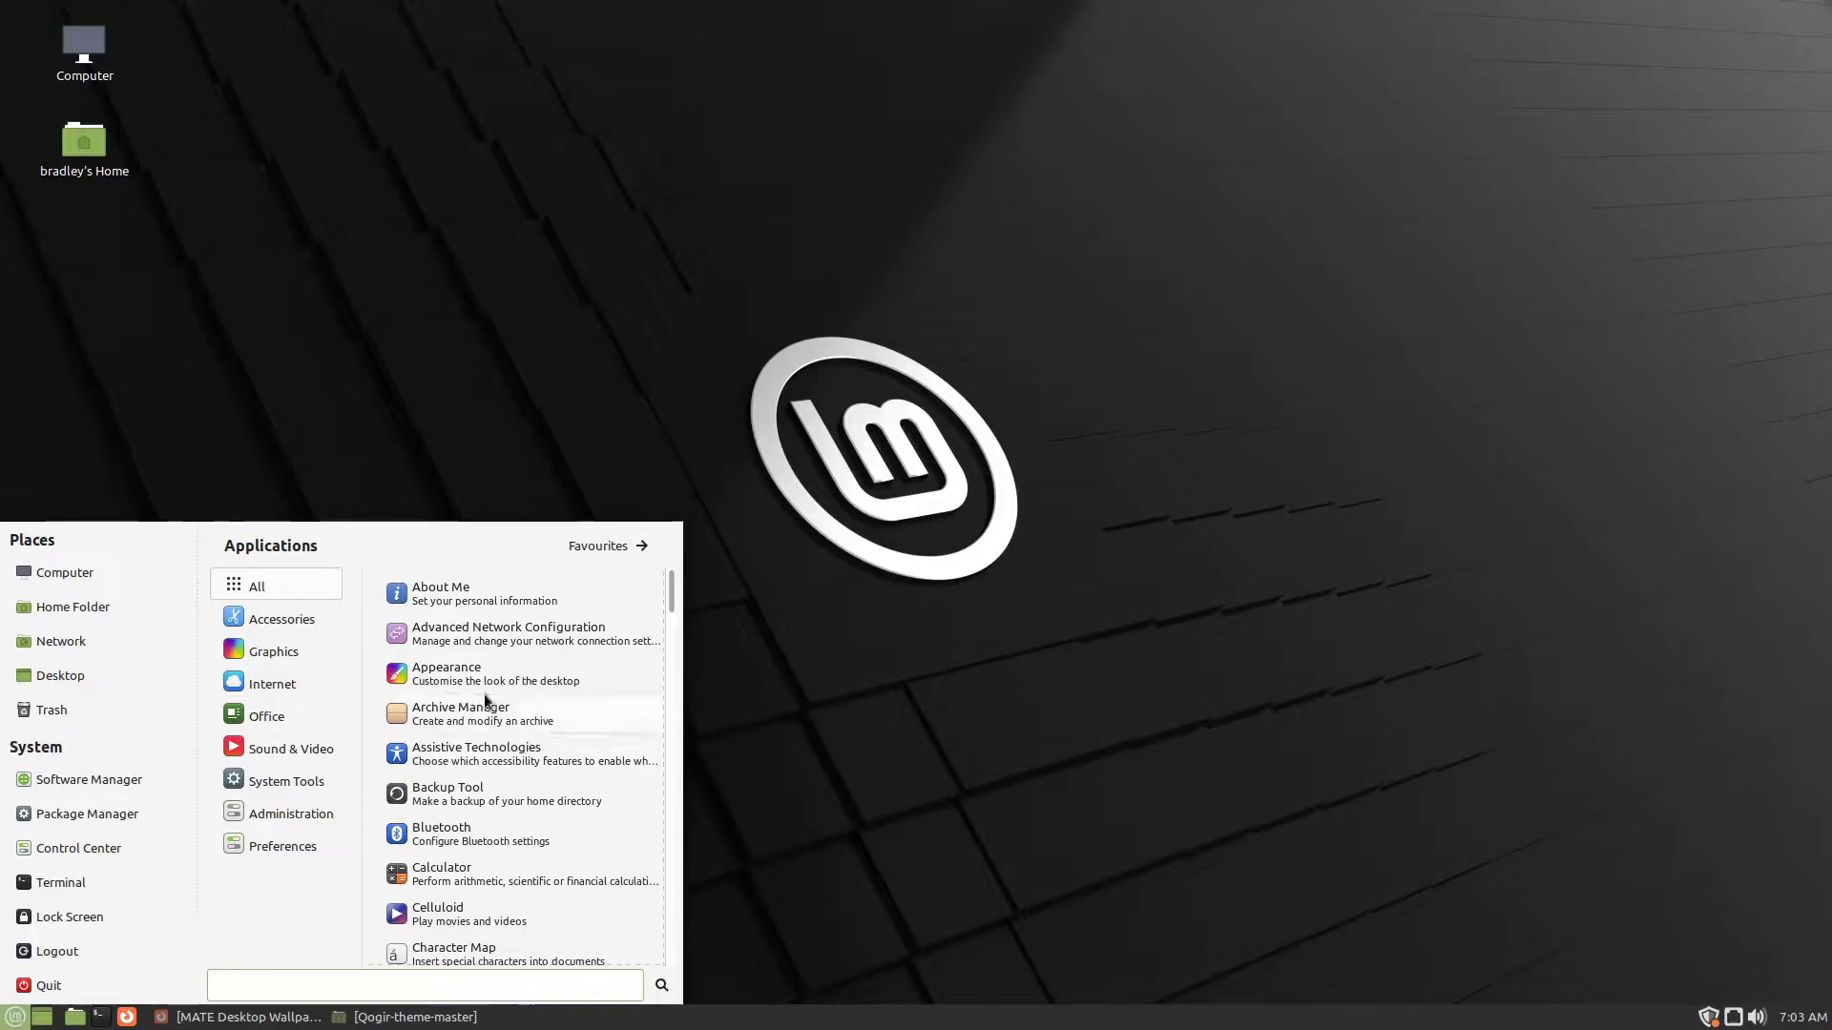
click(592, 674)
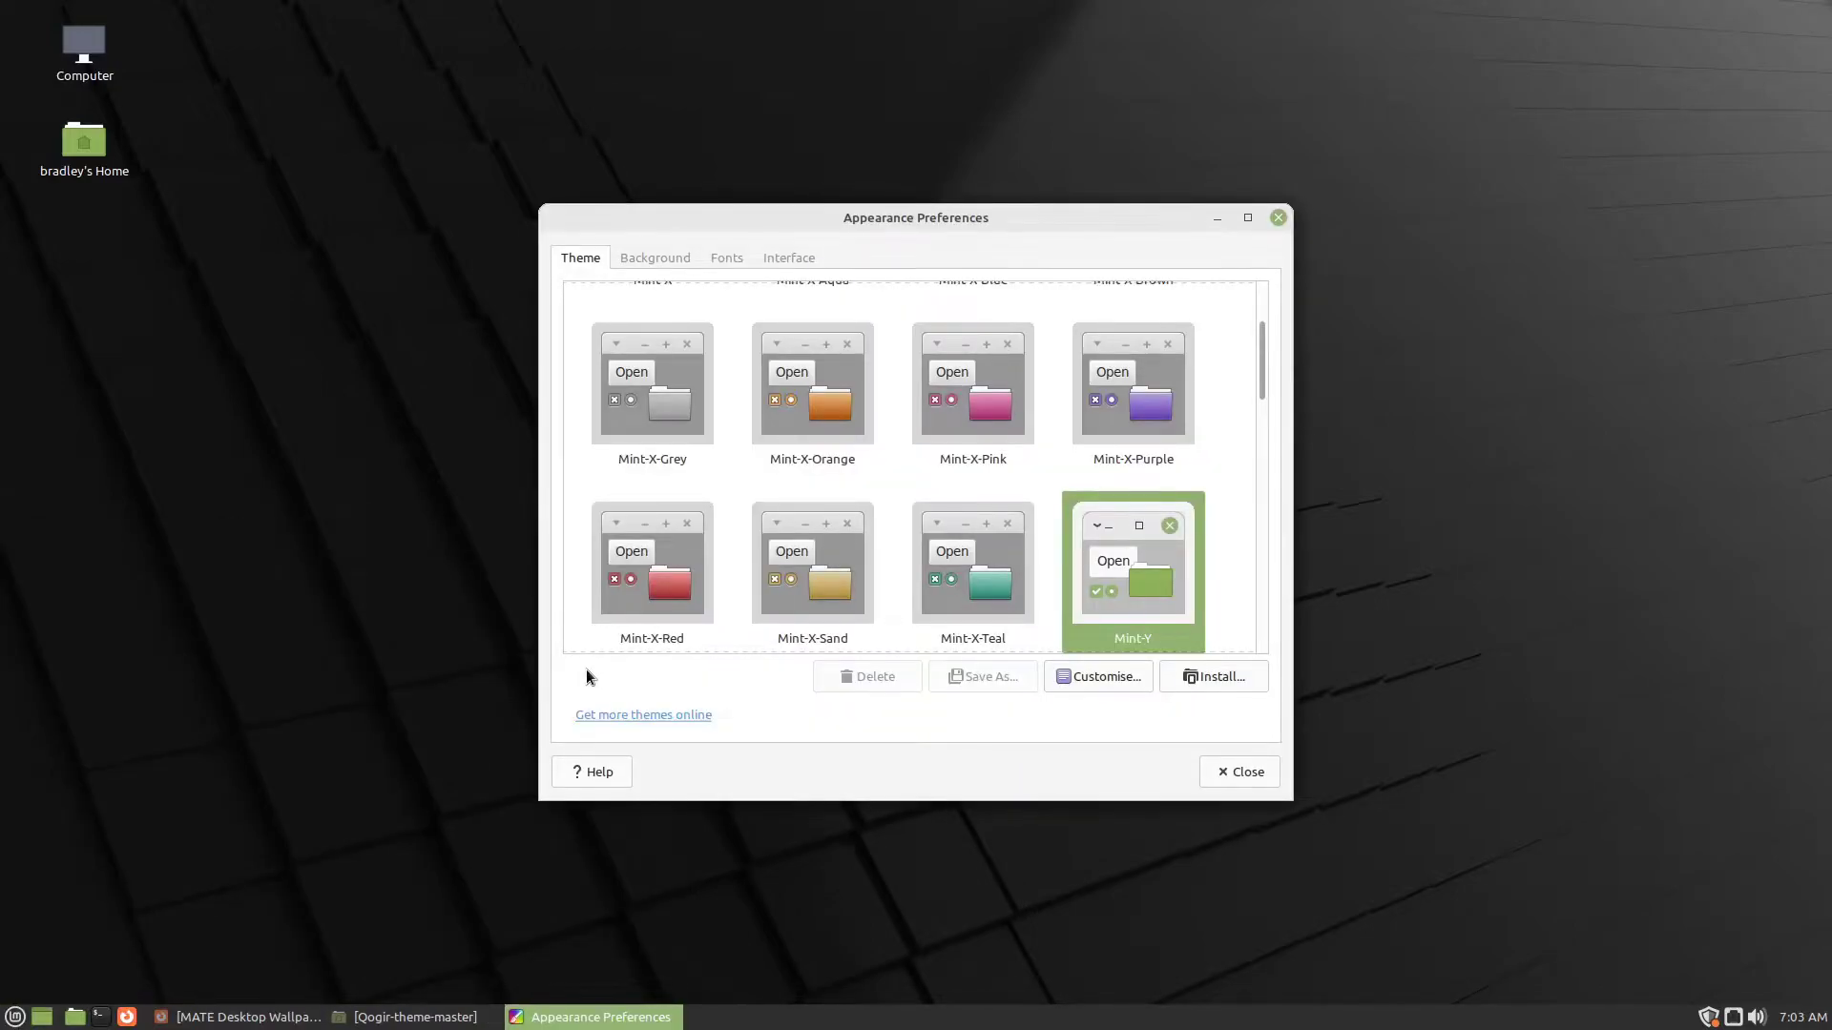
drag(1261, 361, 1230, 655)
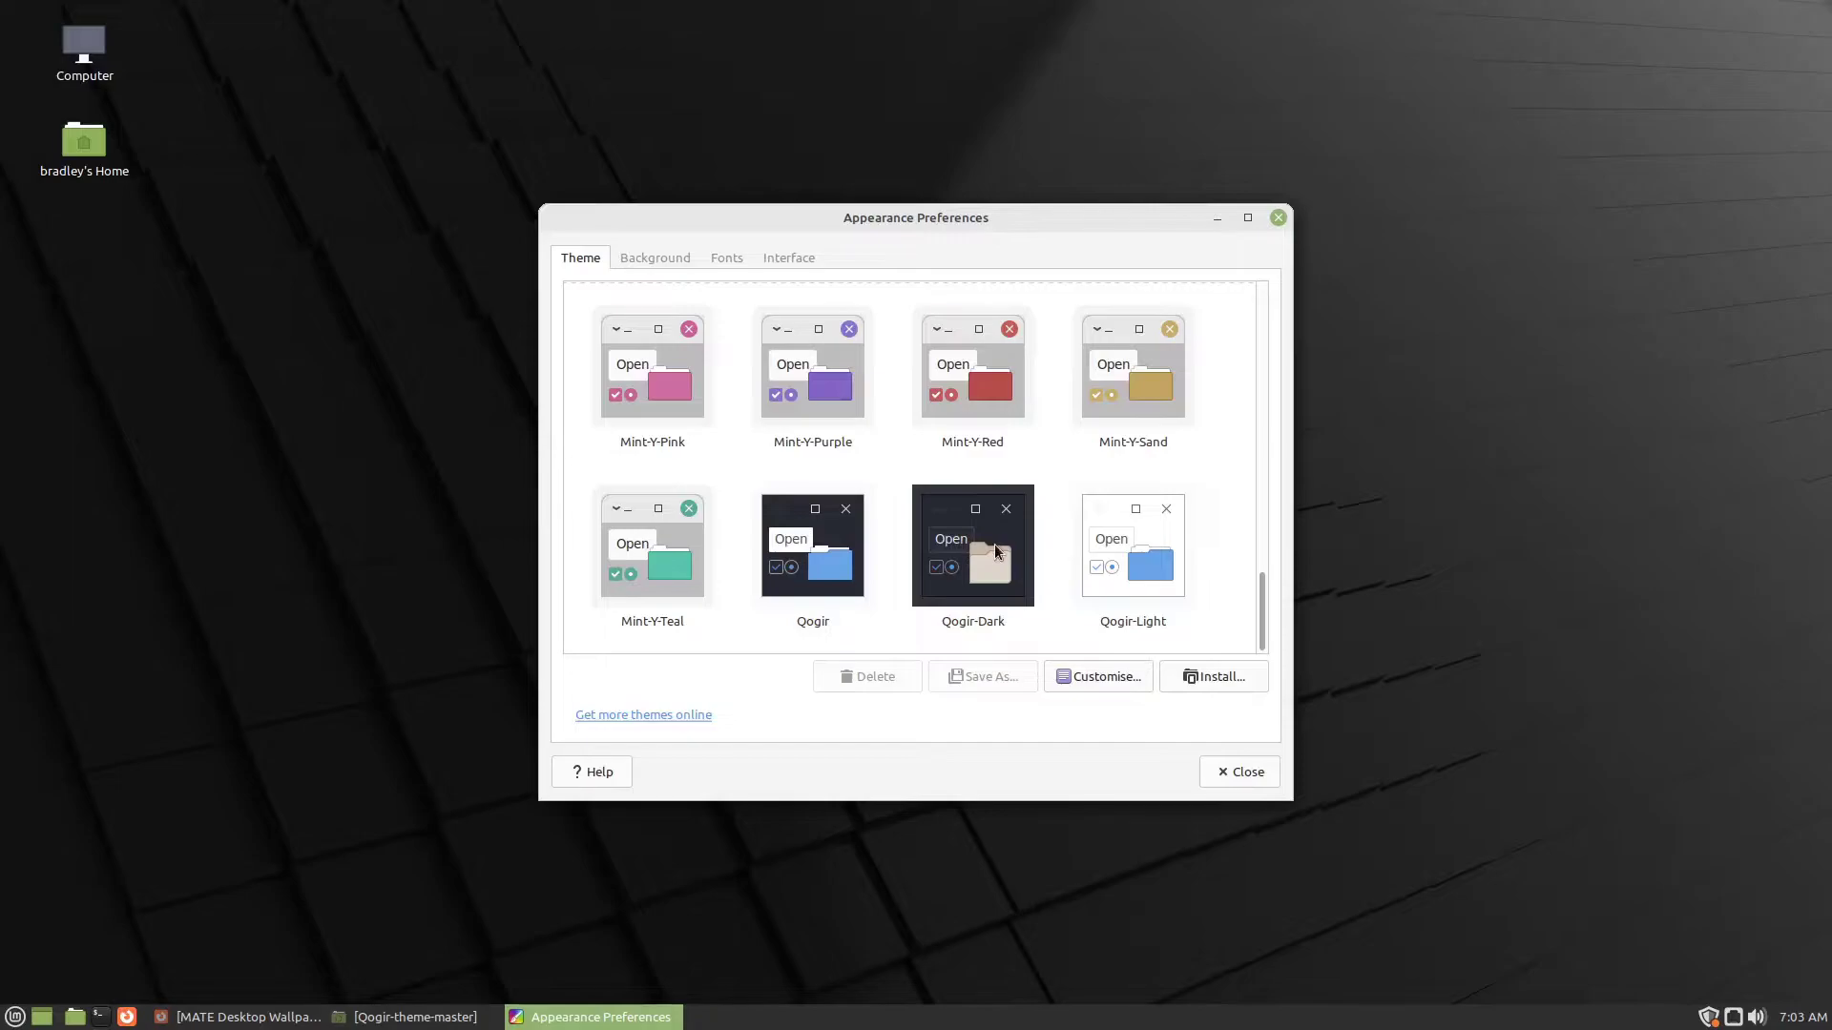
click(967, 545)
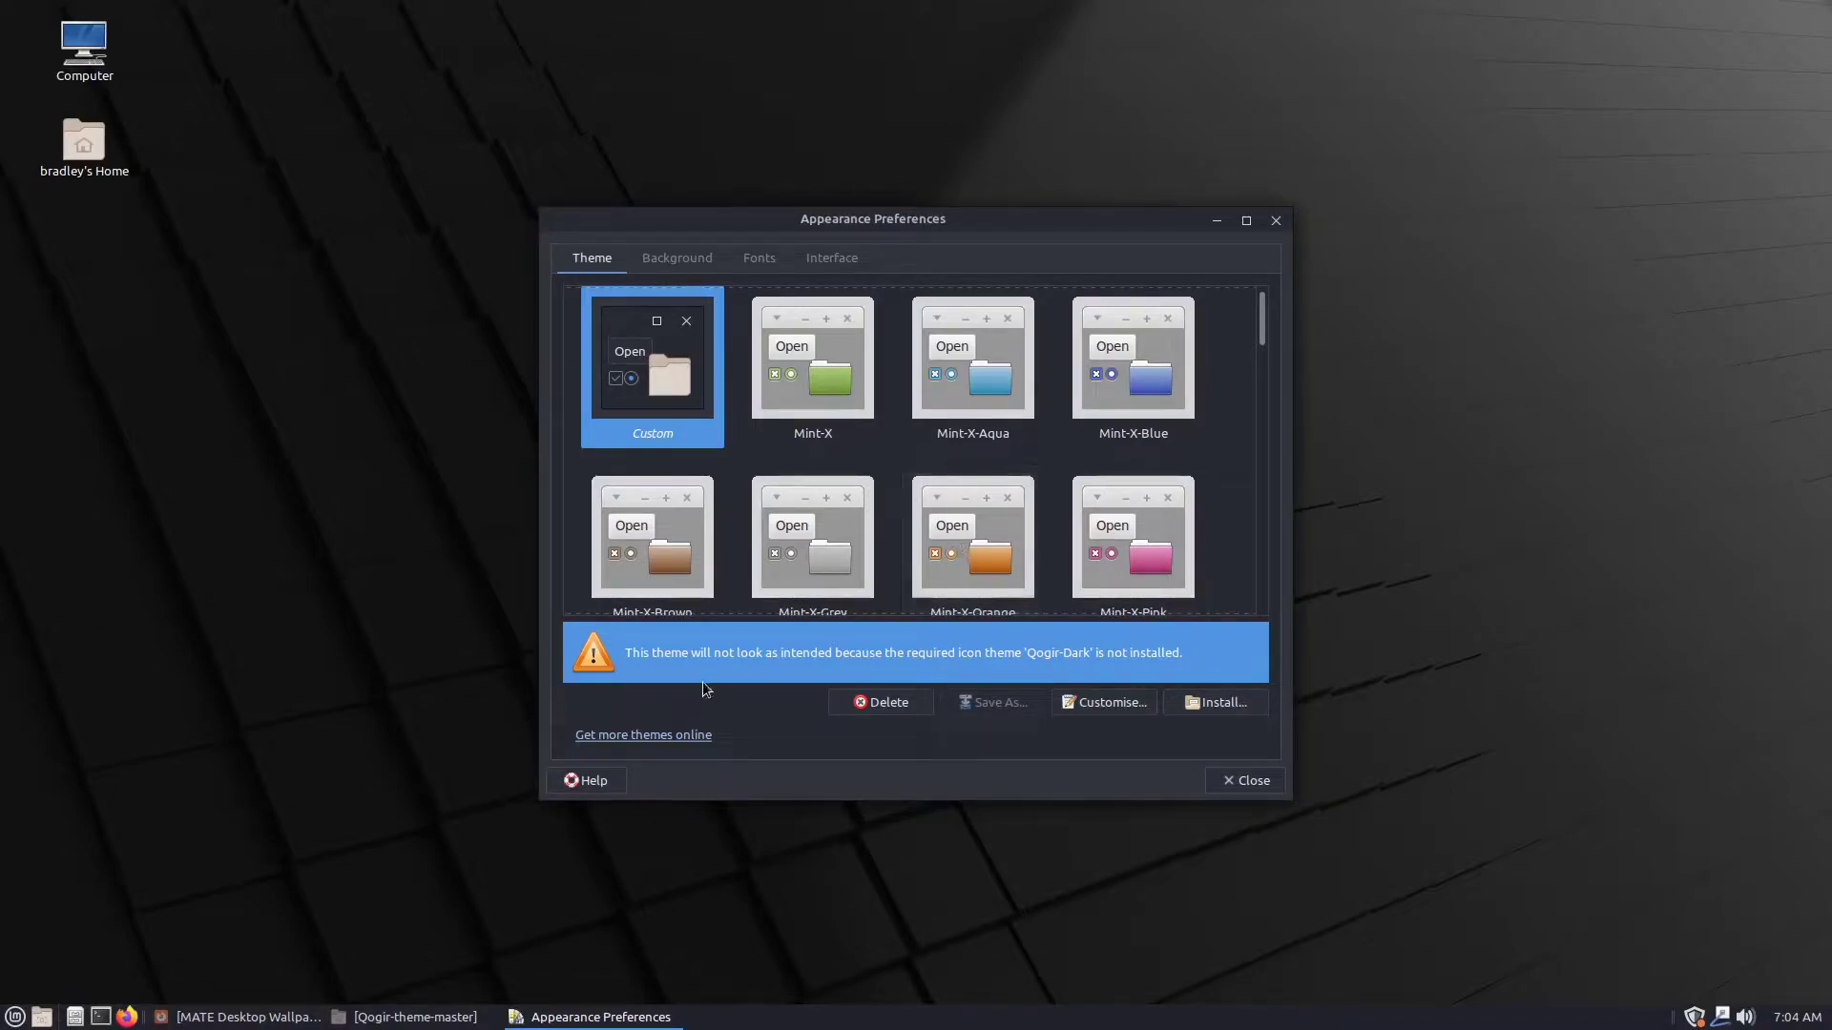
- Switch the Custom theme's icon set to Qogir and close the Customise Theme dialog
click(1102, 702)
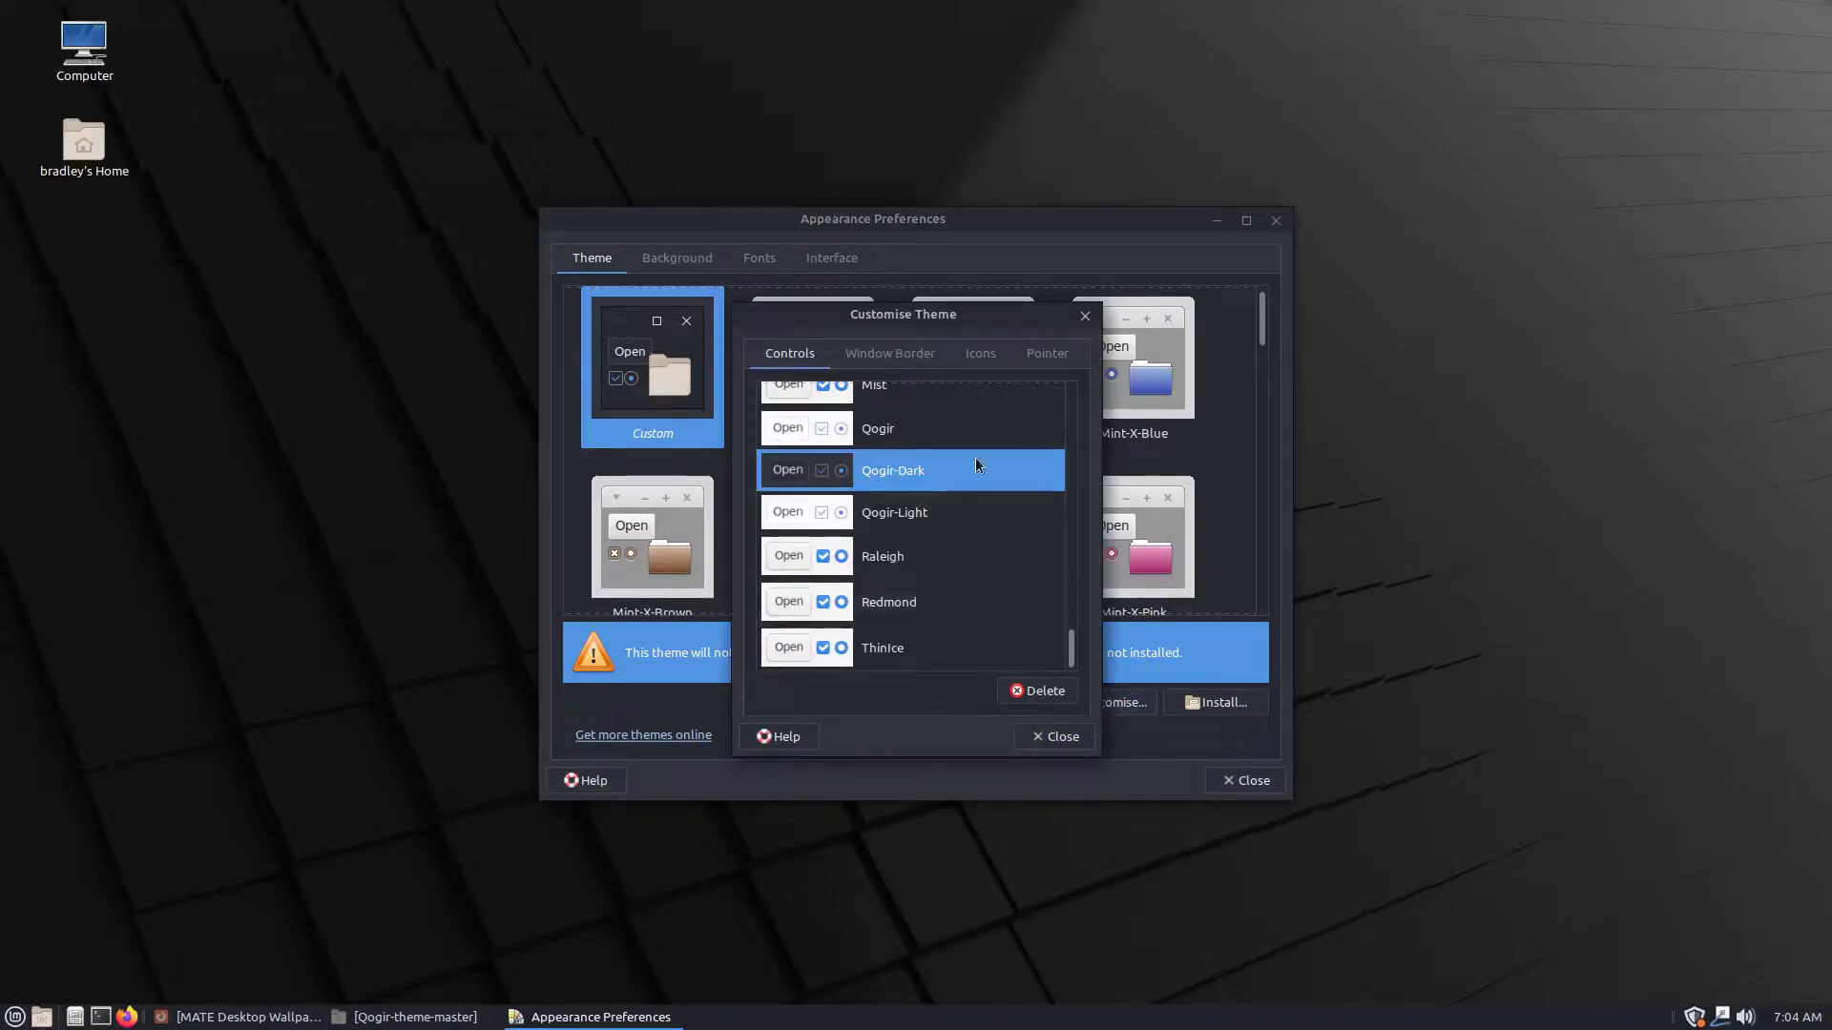
click(977, 355)
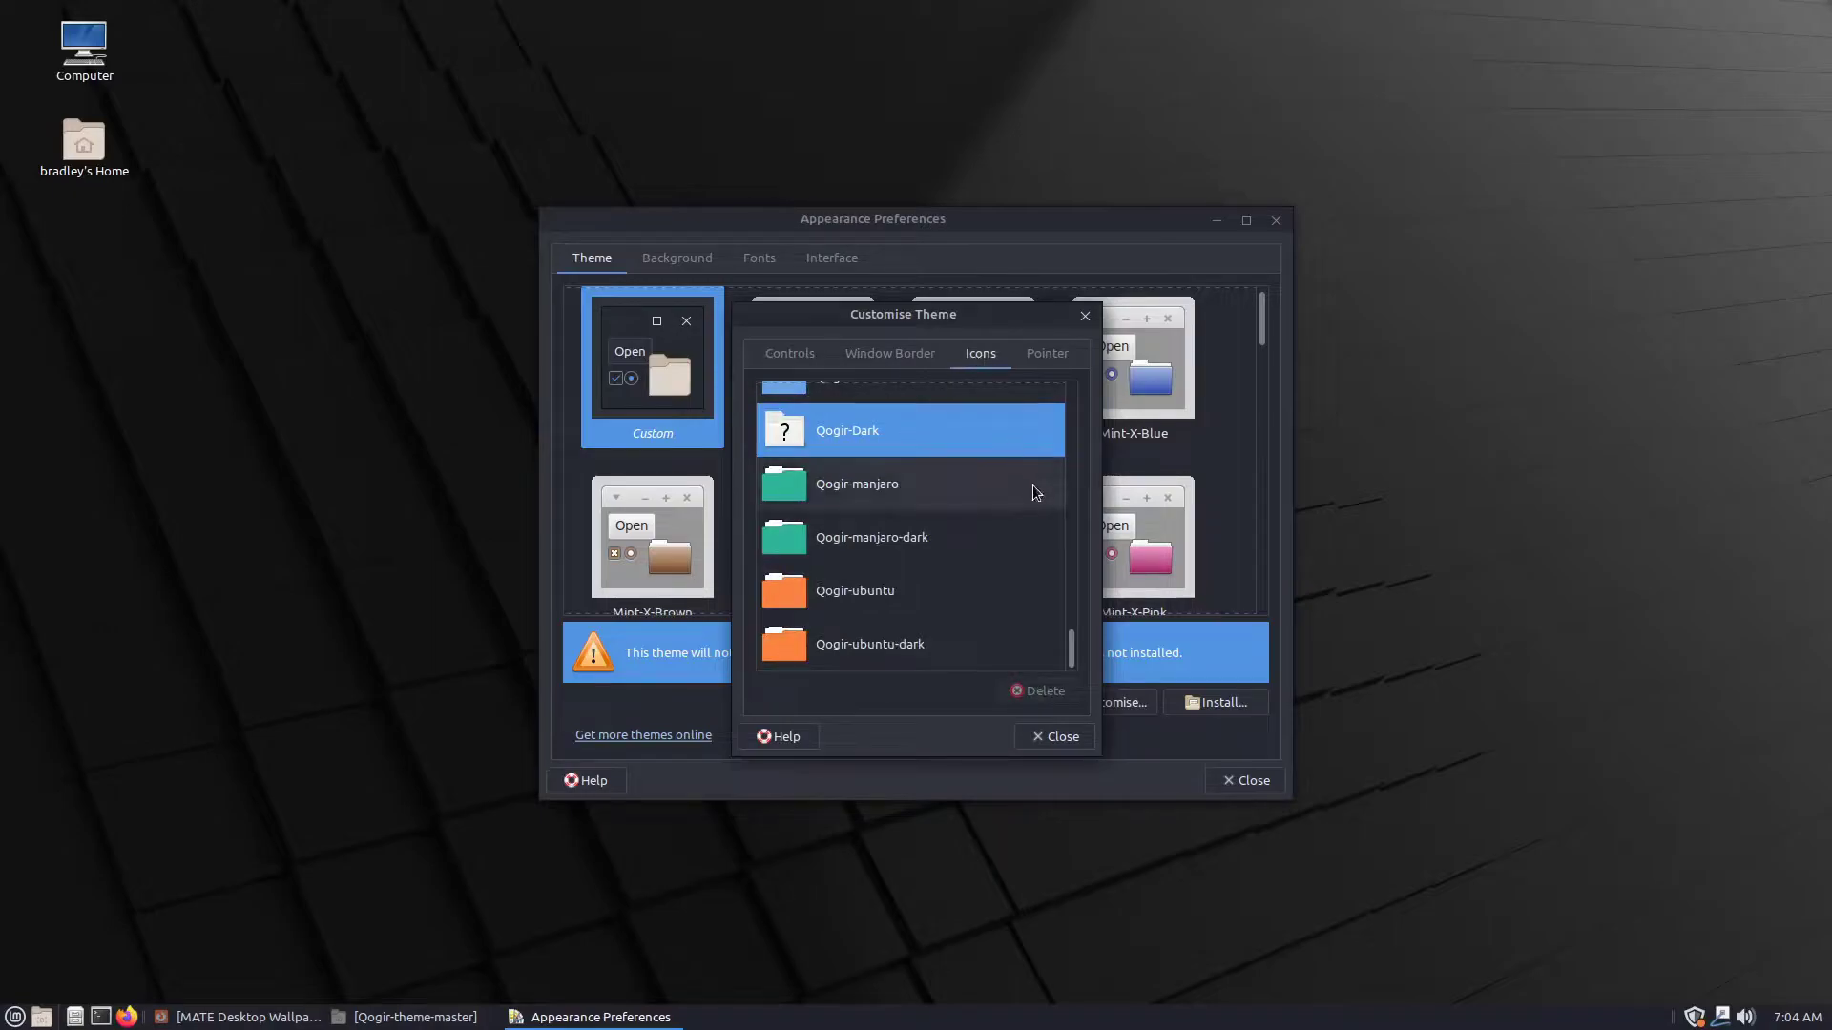
scroll(875, 509, up, 4)
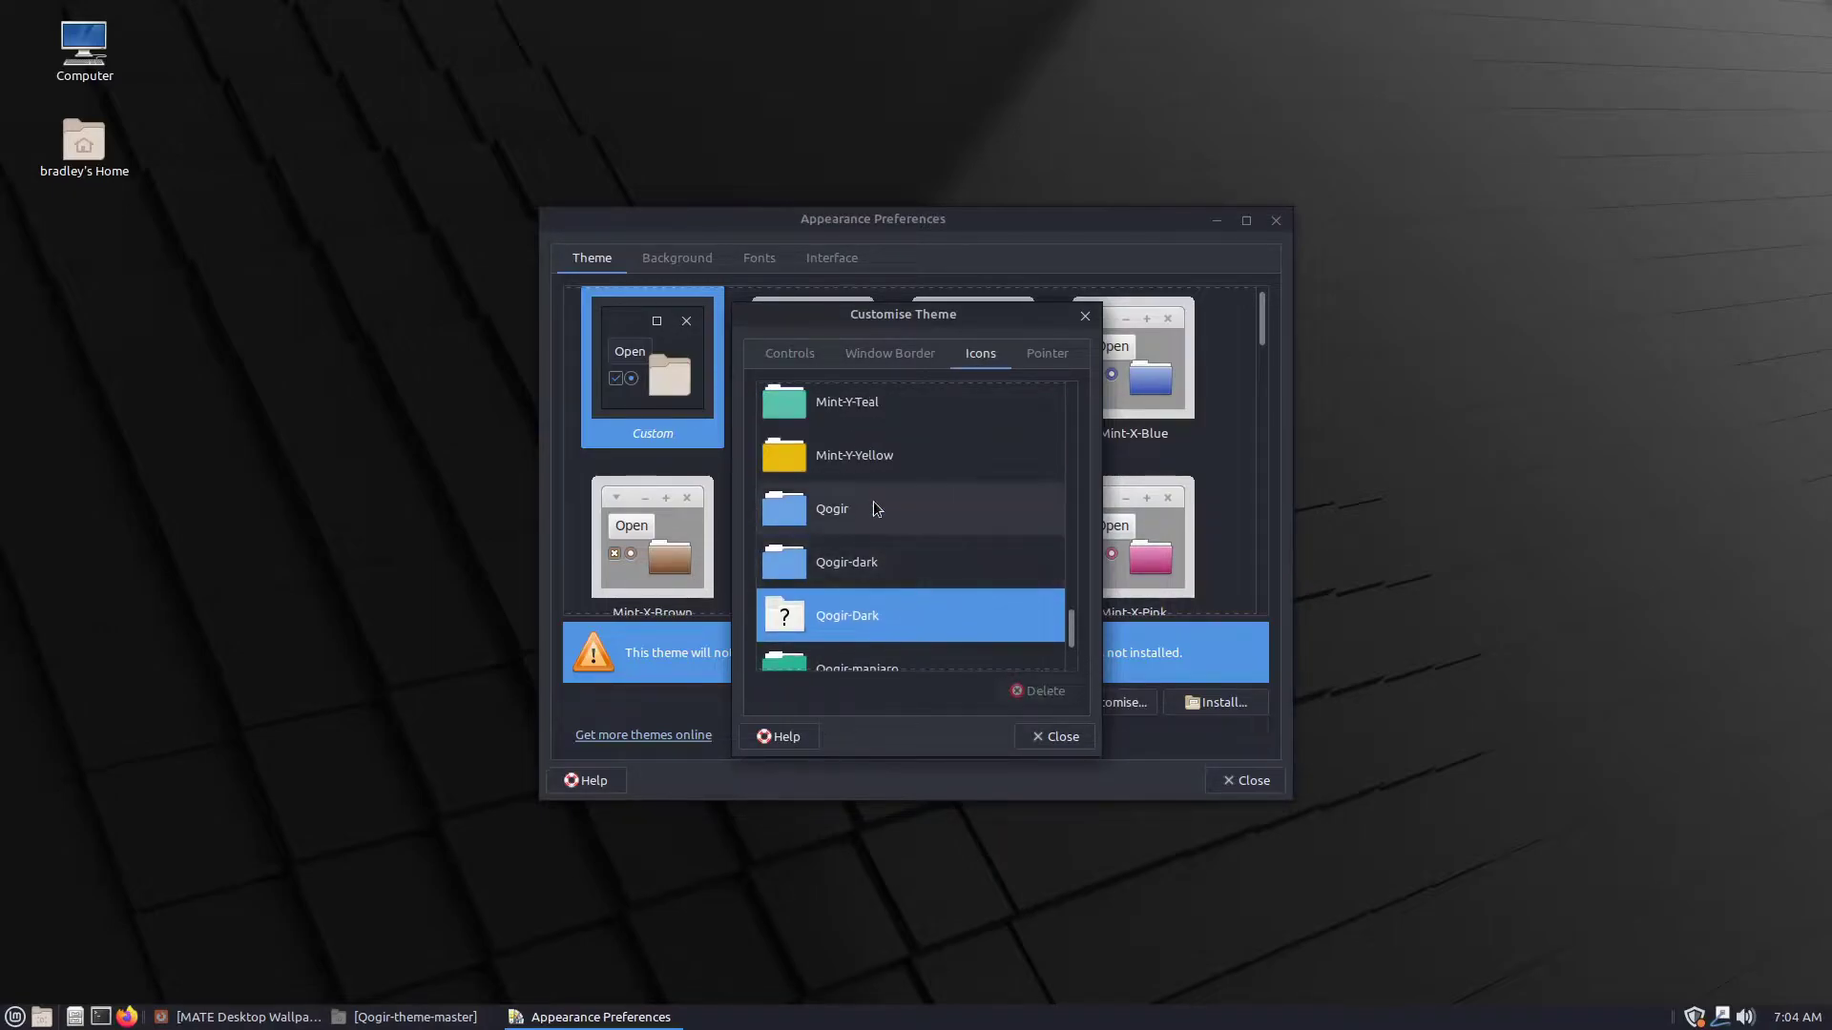
click(875, 509)
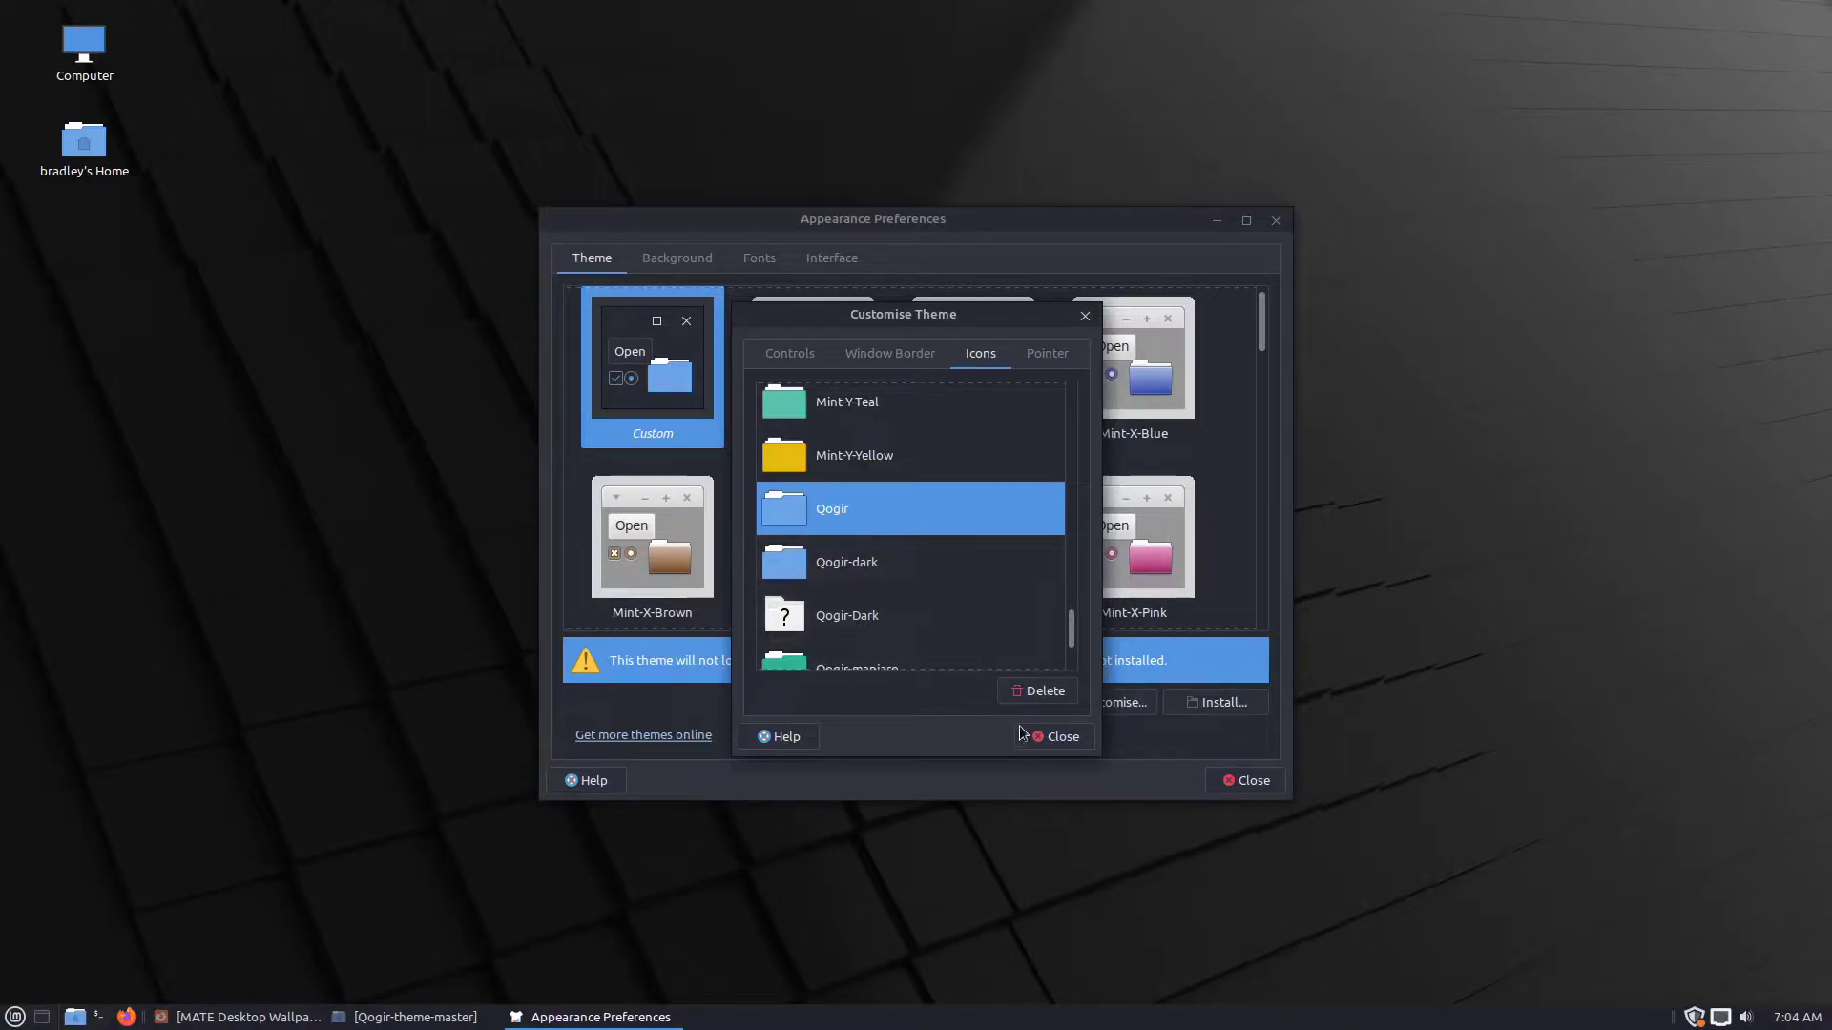
click(1054, 736)
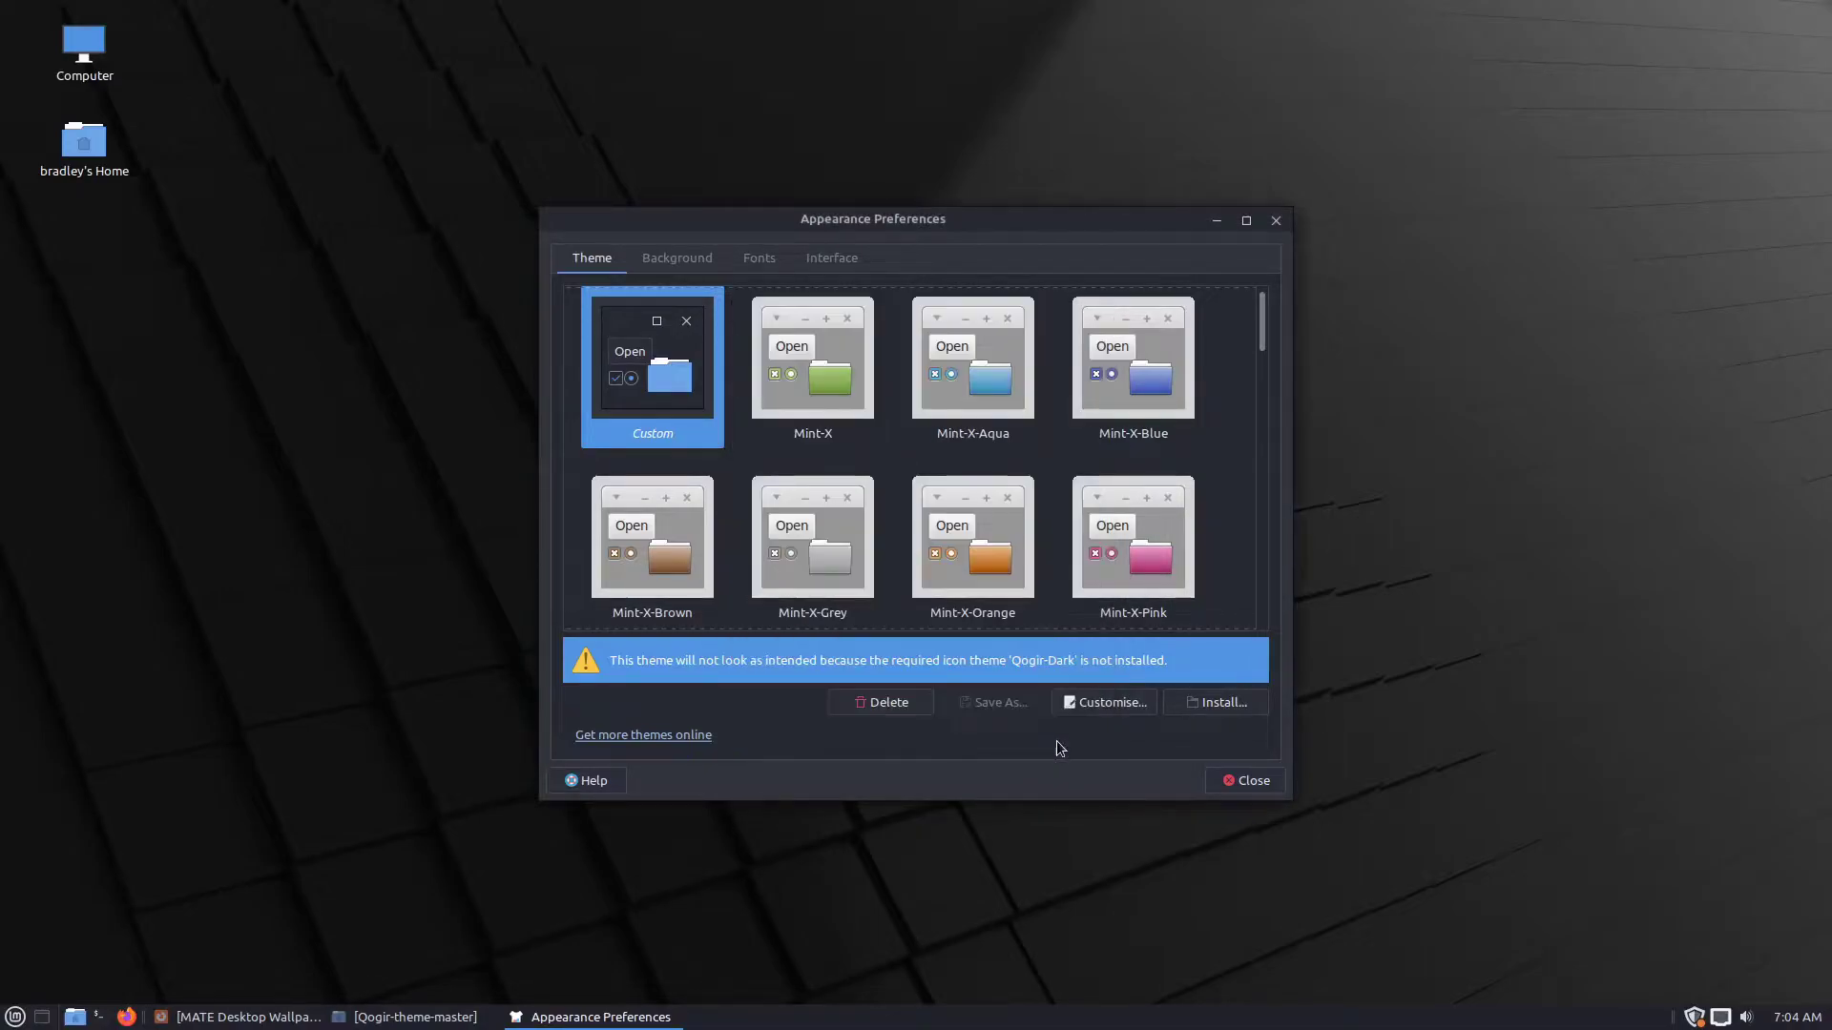
- Close Appearance Preferences and open the Home folder in Caja using Icon View
click(1261, 781)
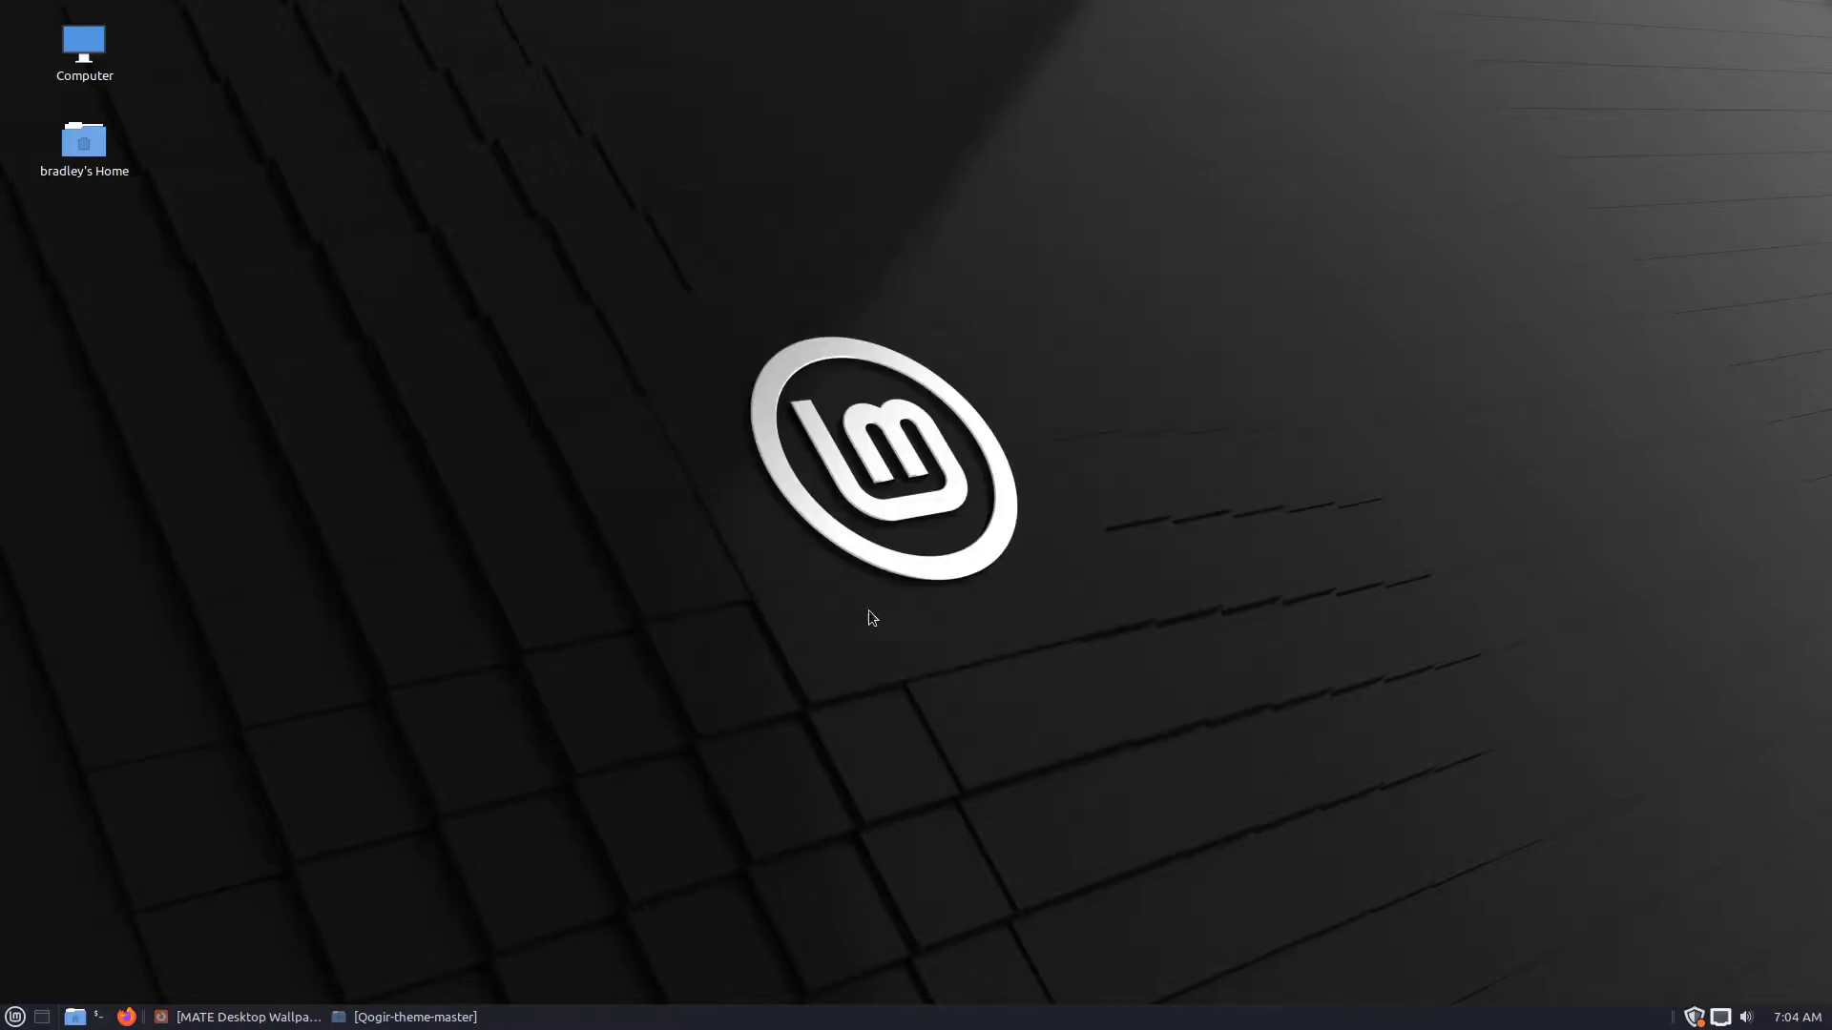
click(74, 1017)
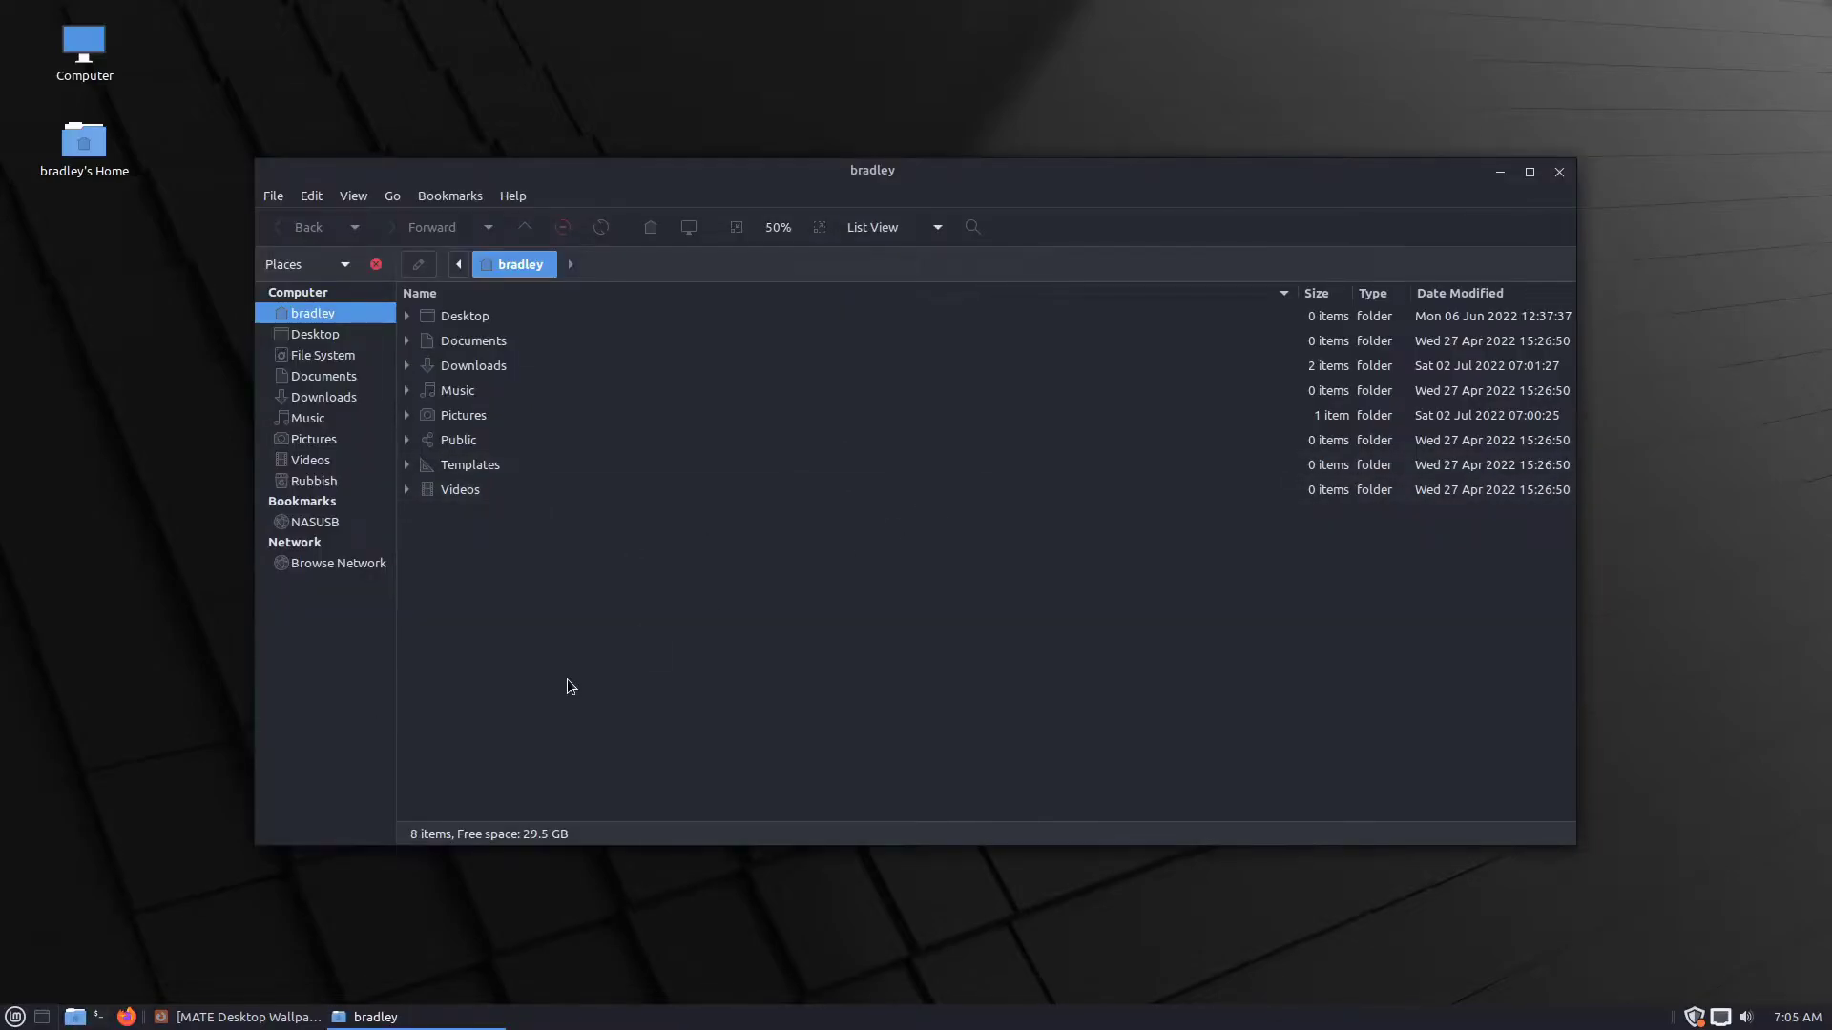
click(937, 229)
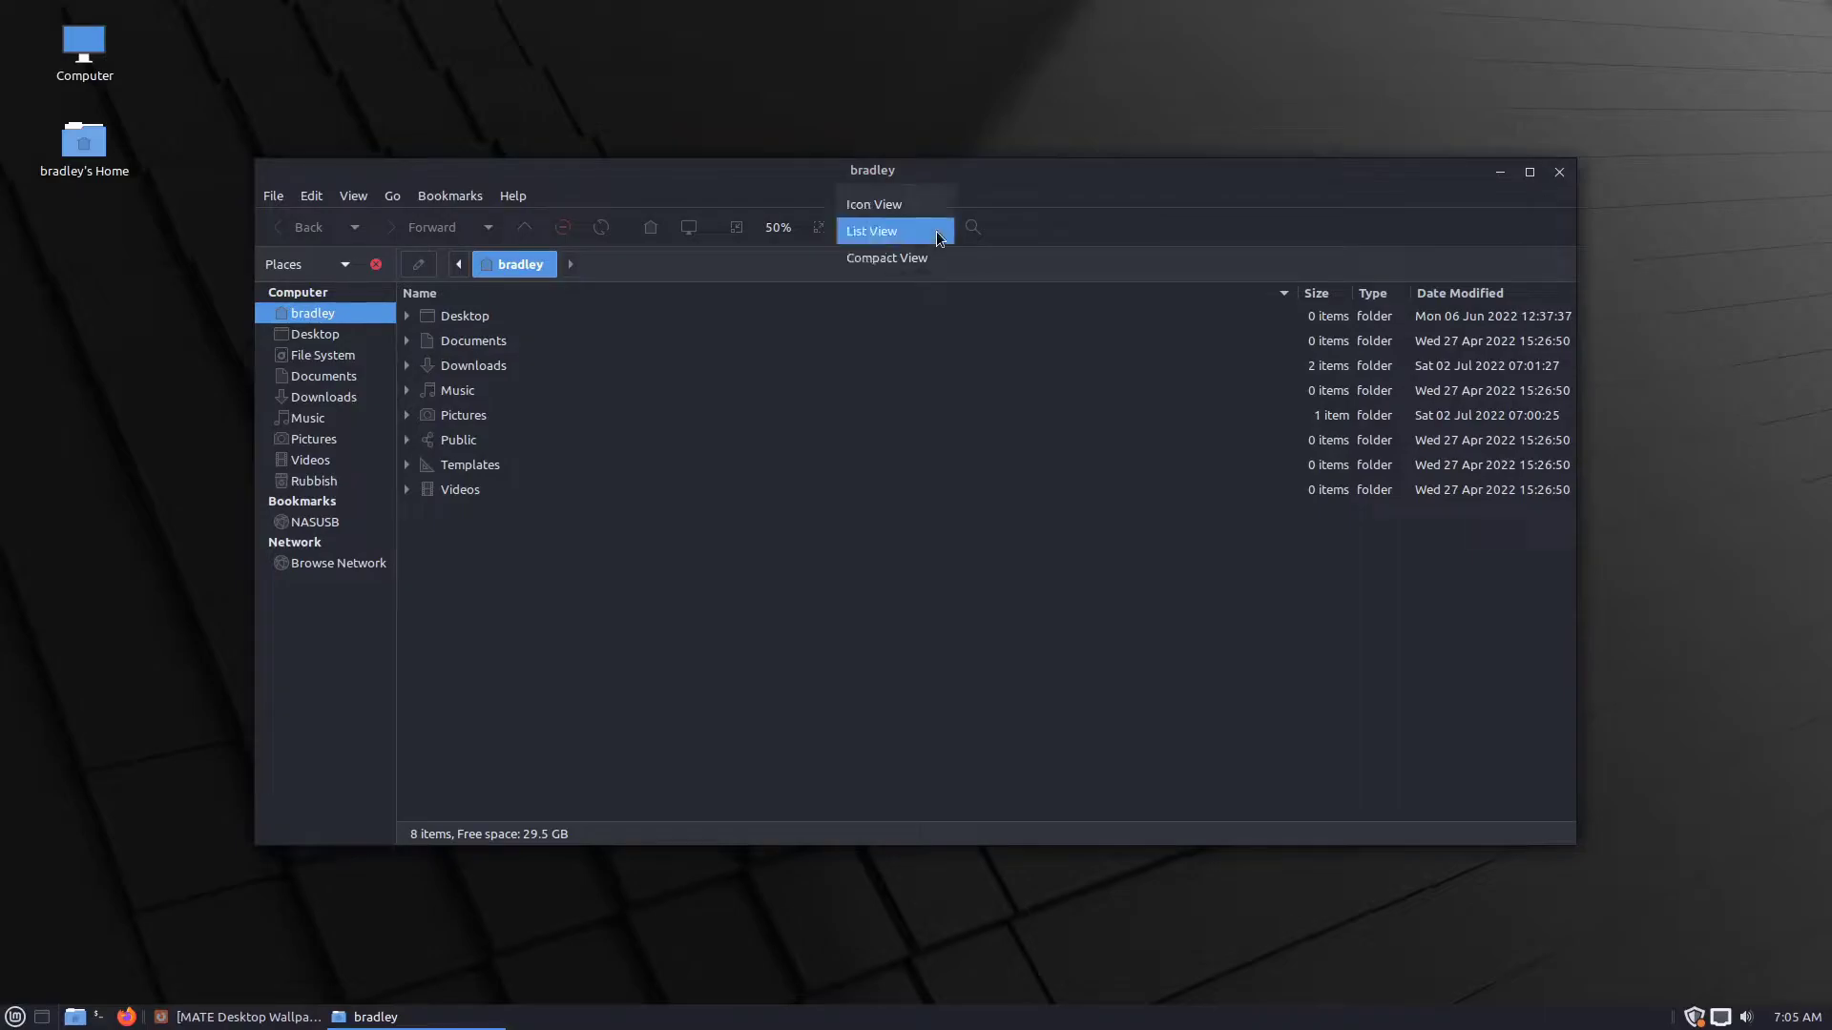
click(922, 207)
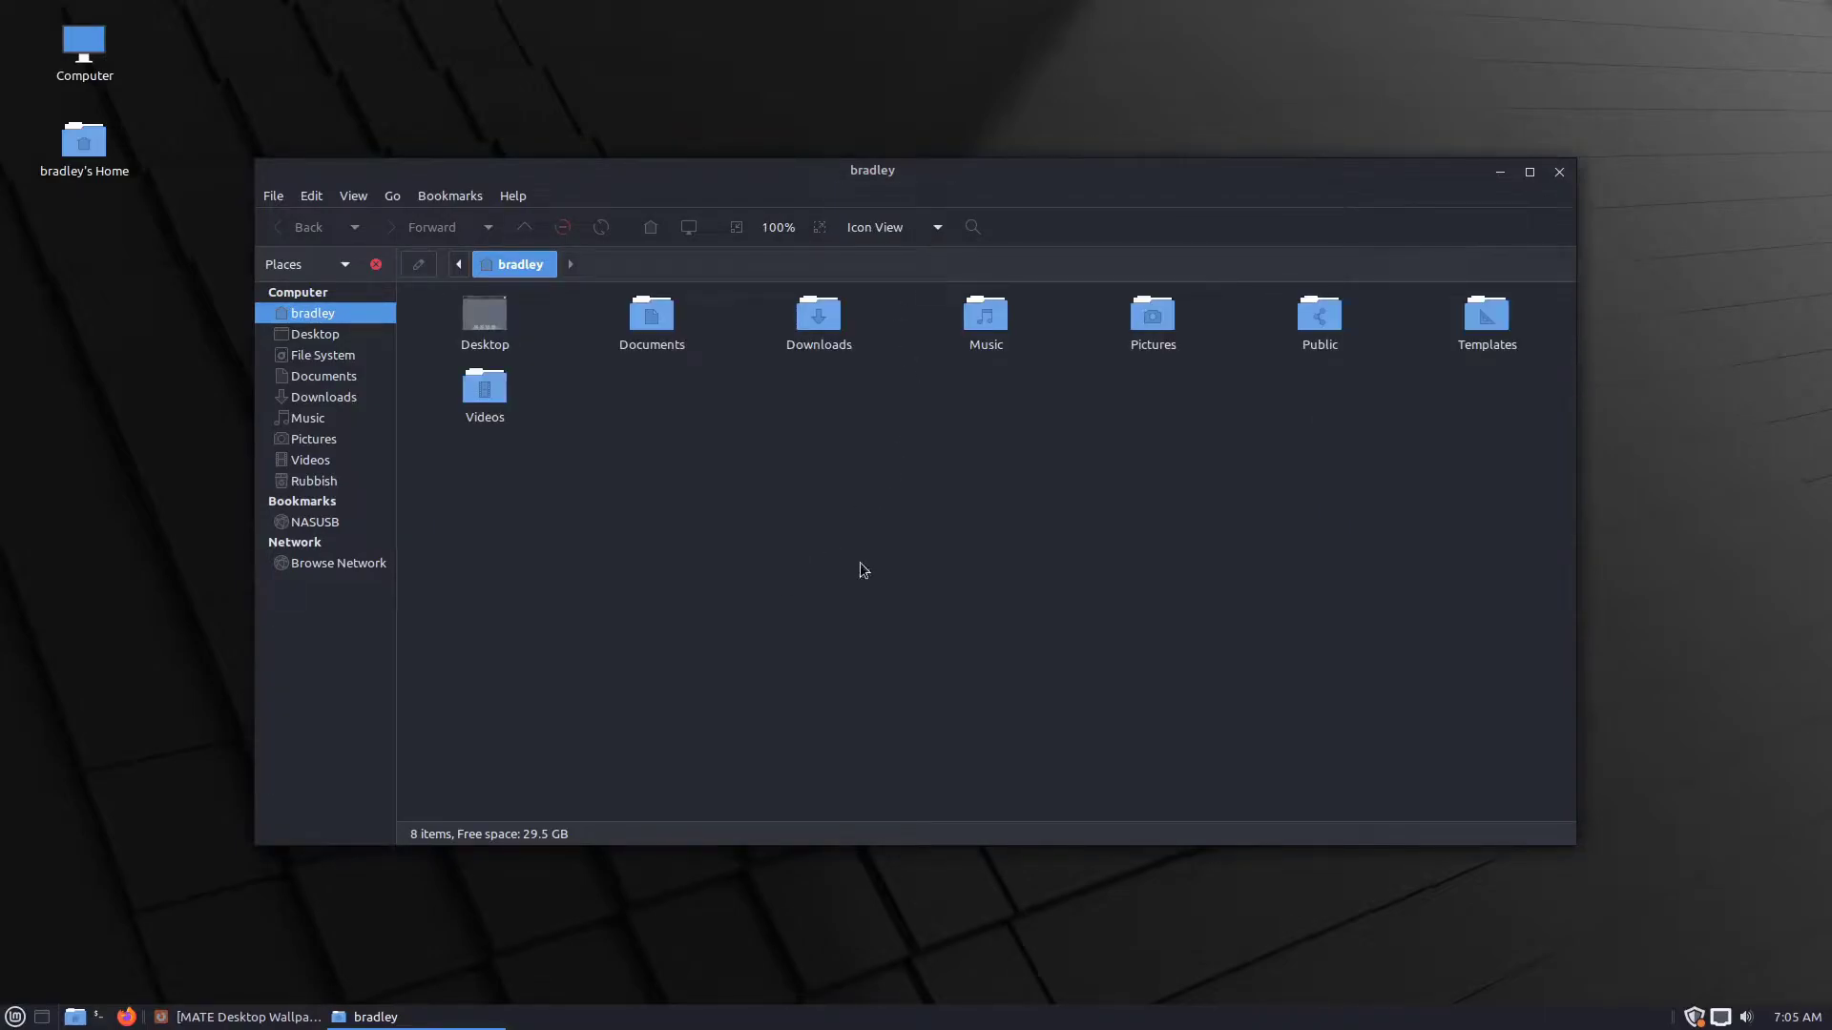
- Shrink the Caja home window and move it to the upper right of the desktop
drag(1574, 845, 1145, 777)
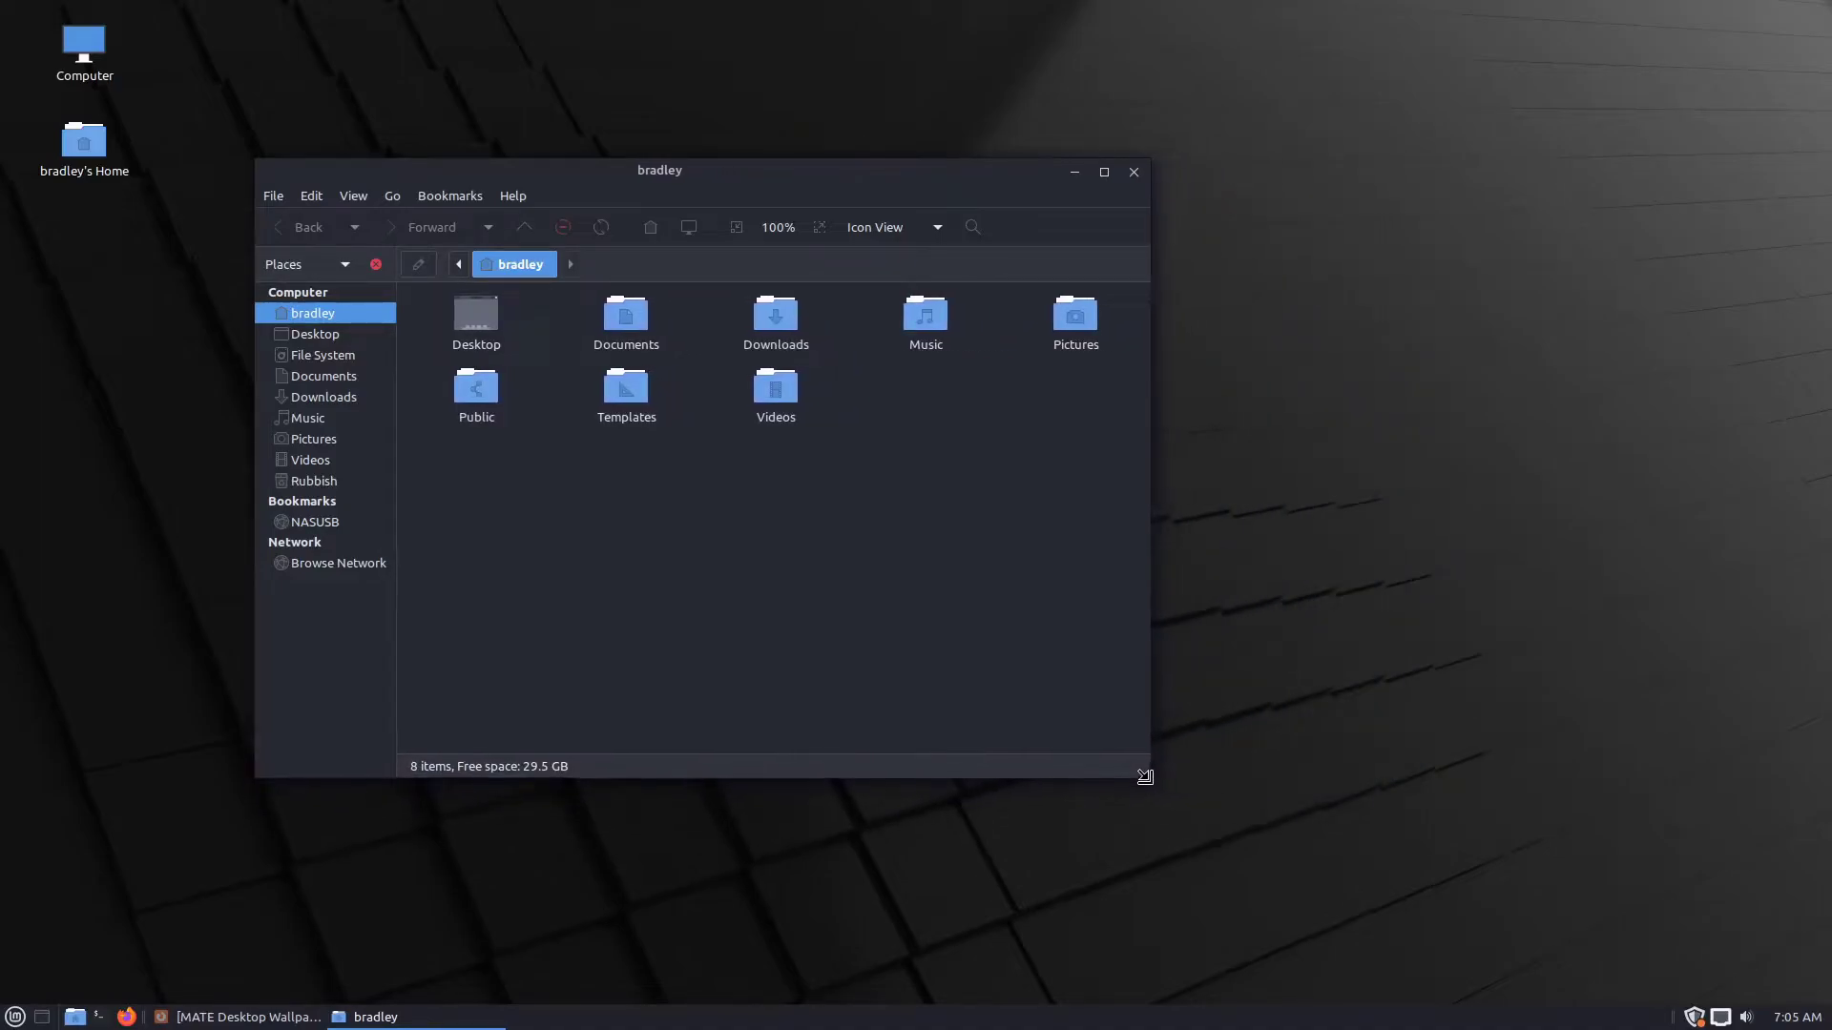
drag(759, 173, 1307, 116)
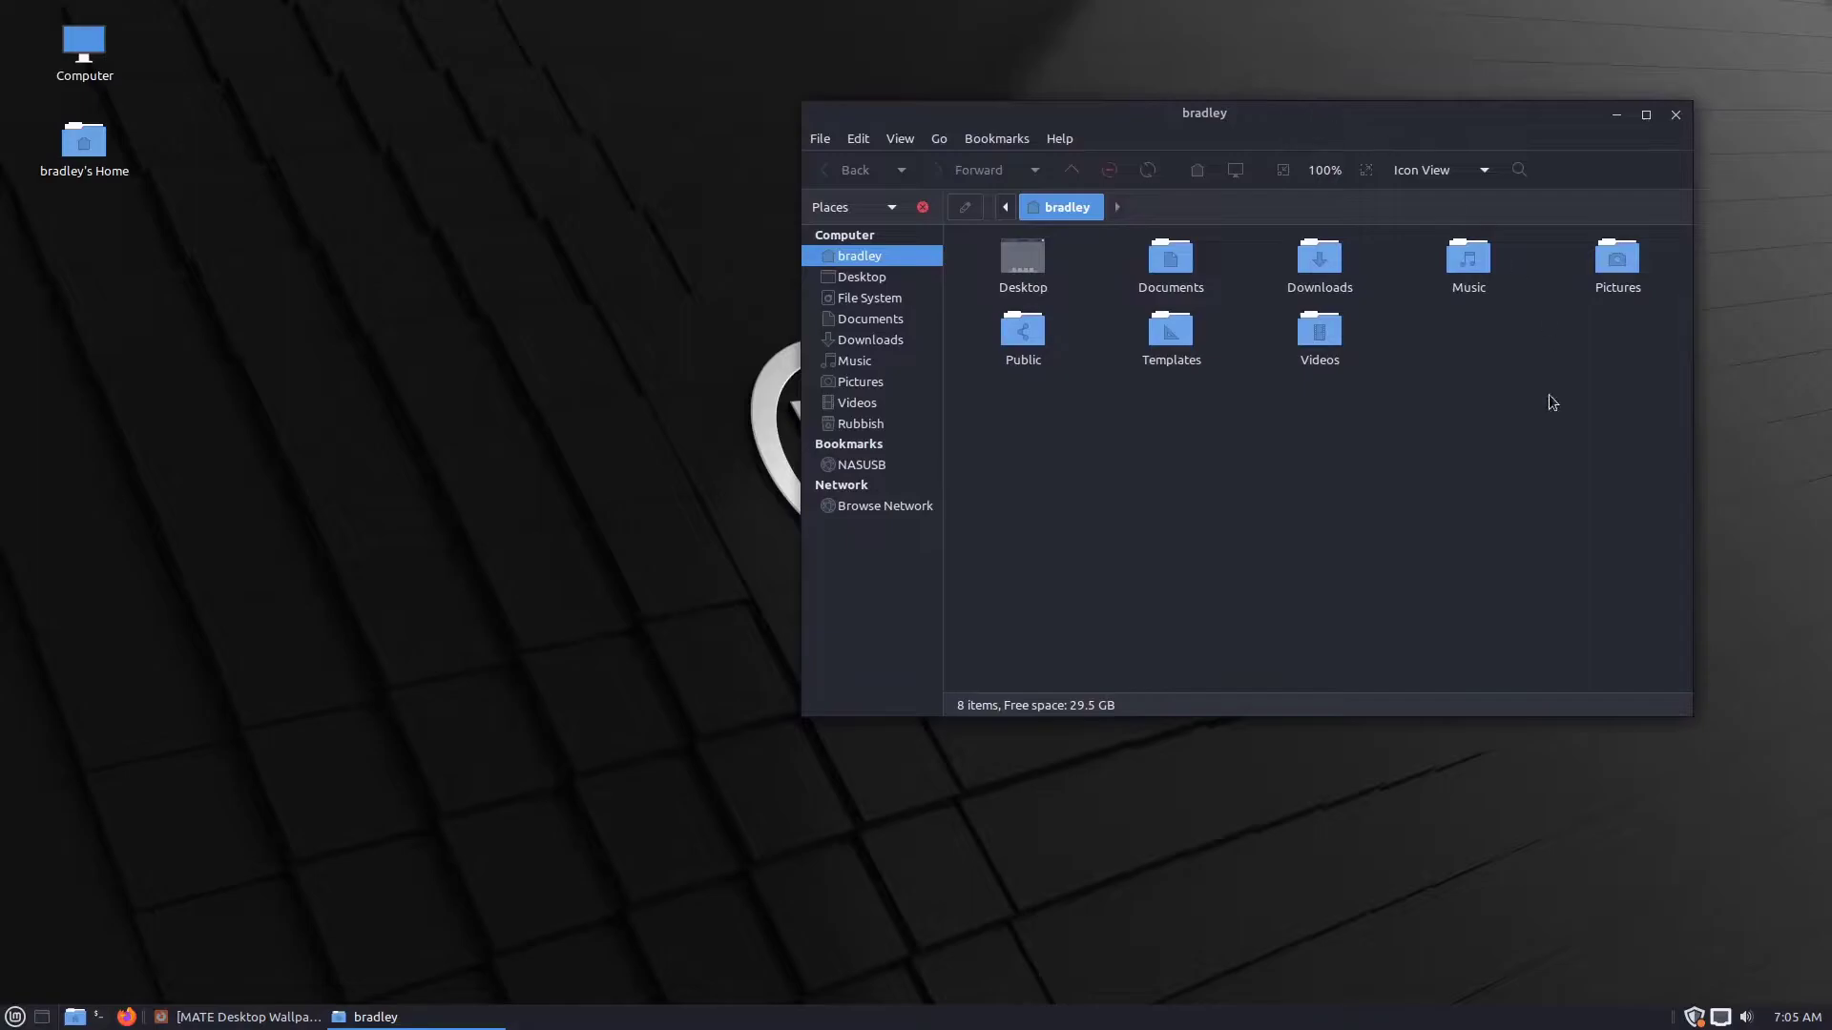
click(14, 1017)
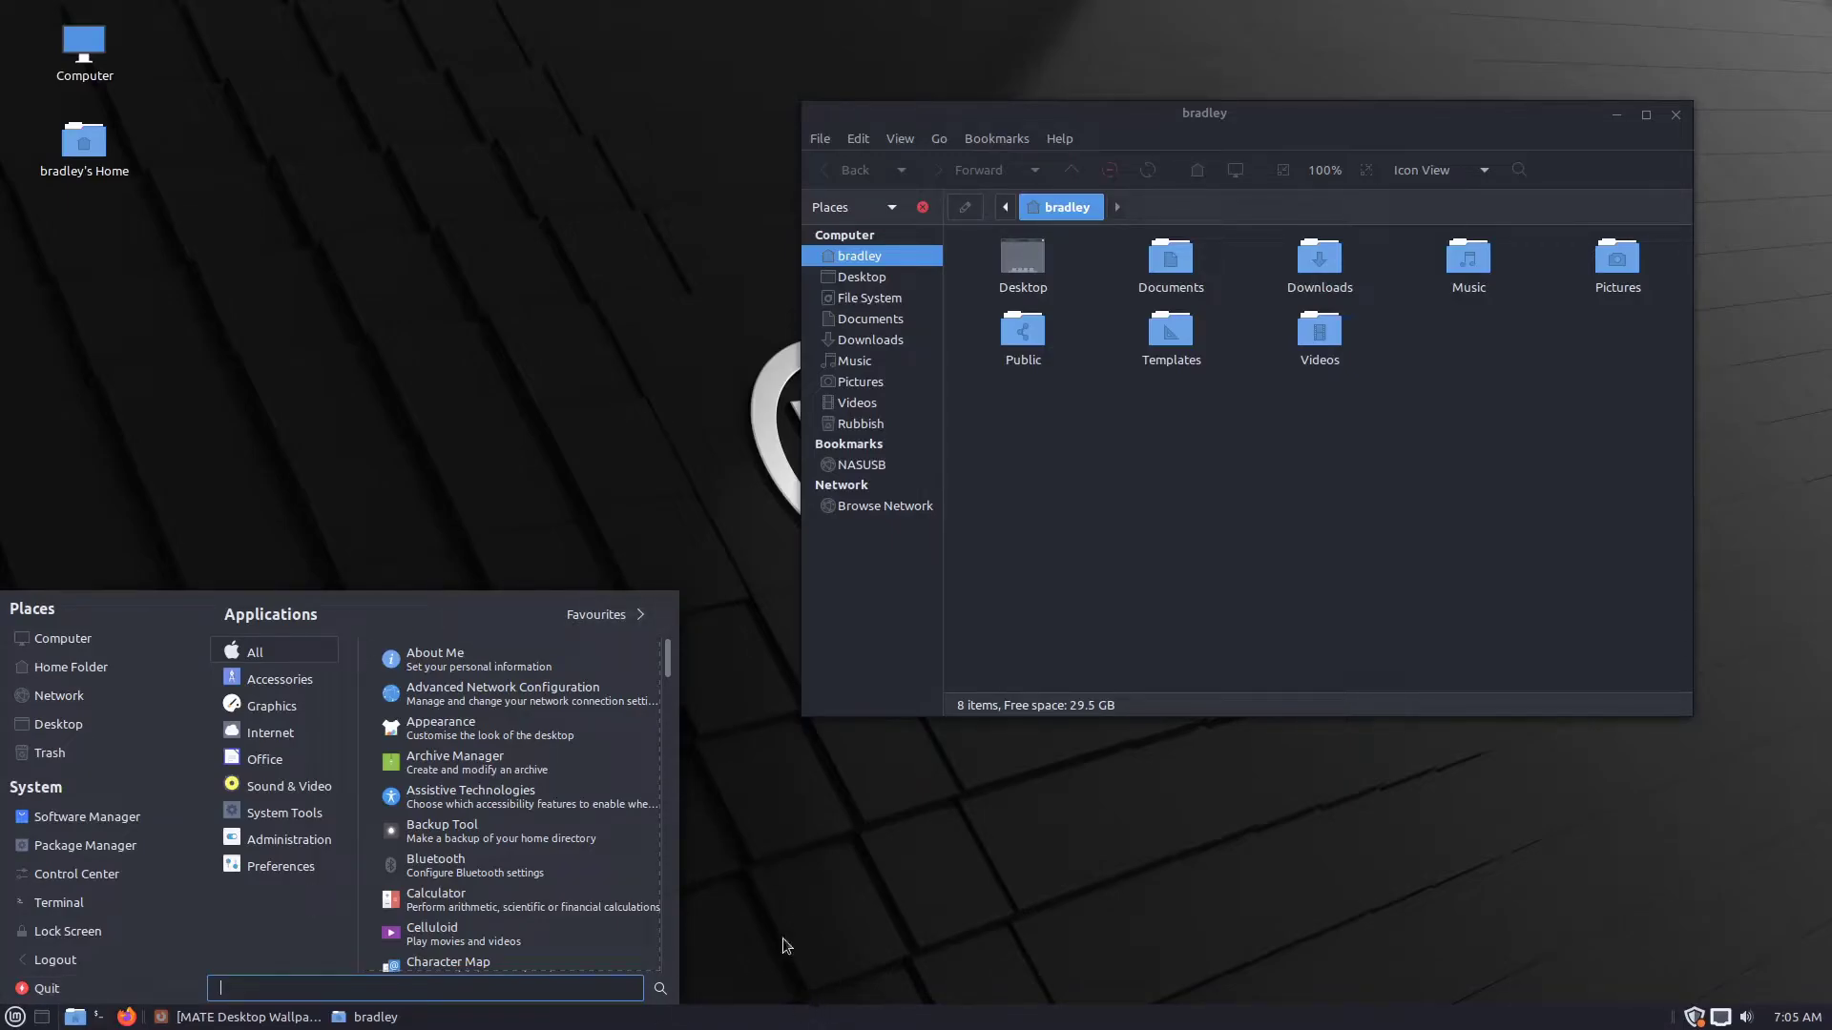
- Drag the Caja home window around the screen, finally leaving it at the top right
drag(1225, 125, 1029, 448)
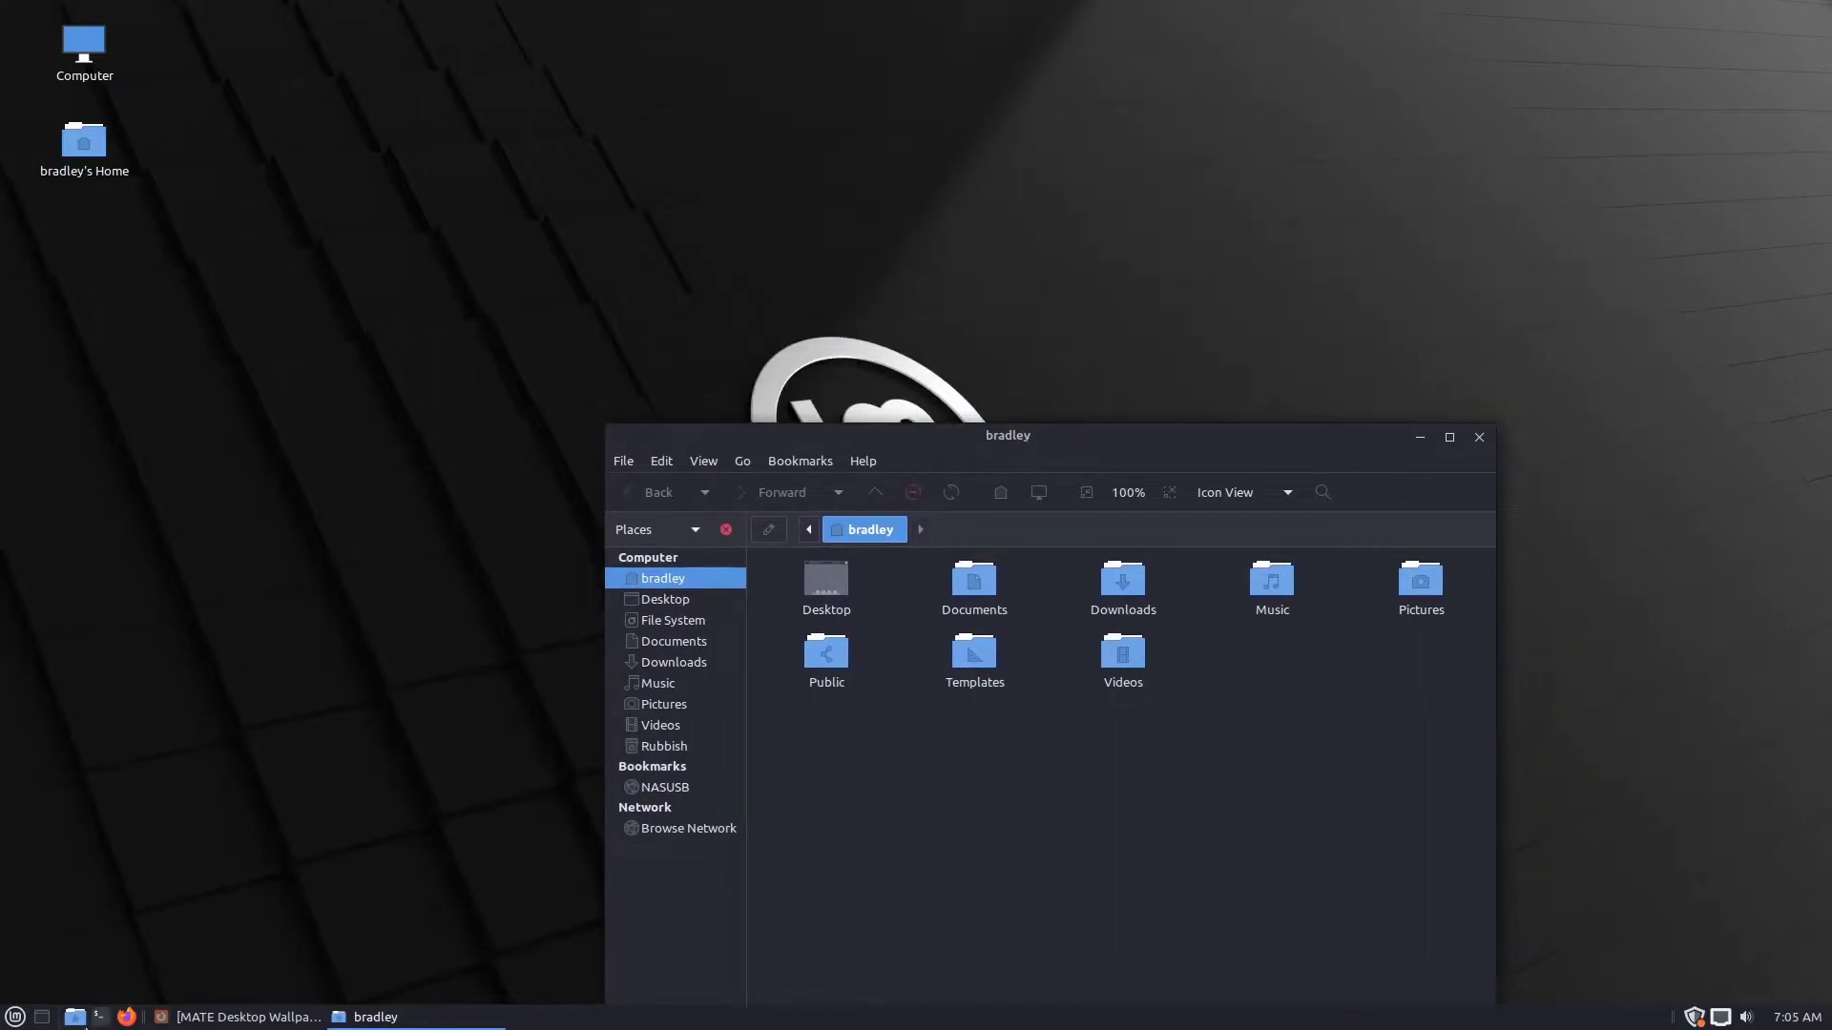
click(15, 1017)
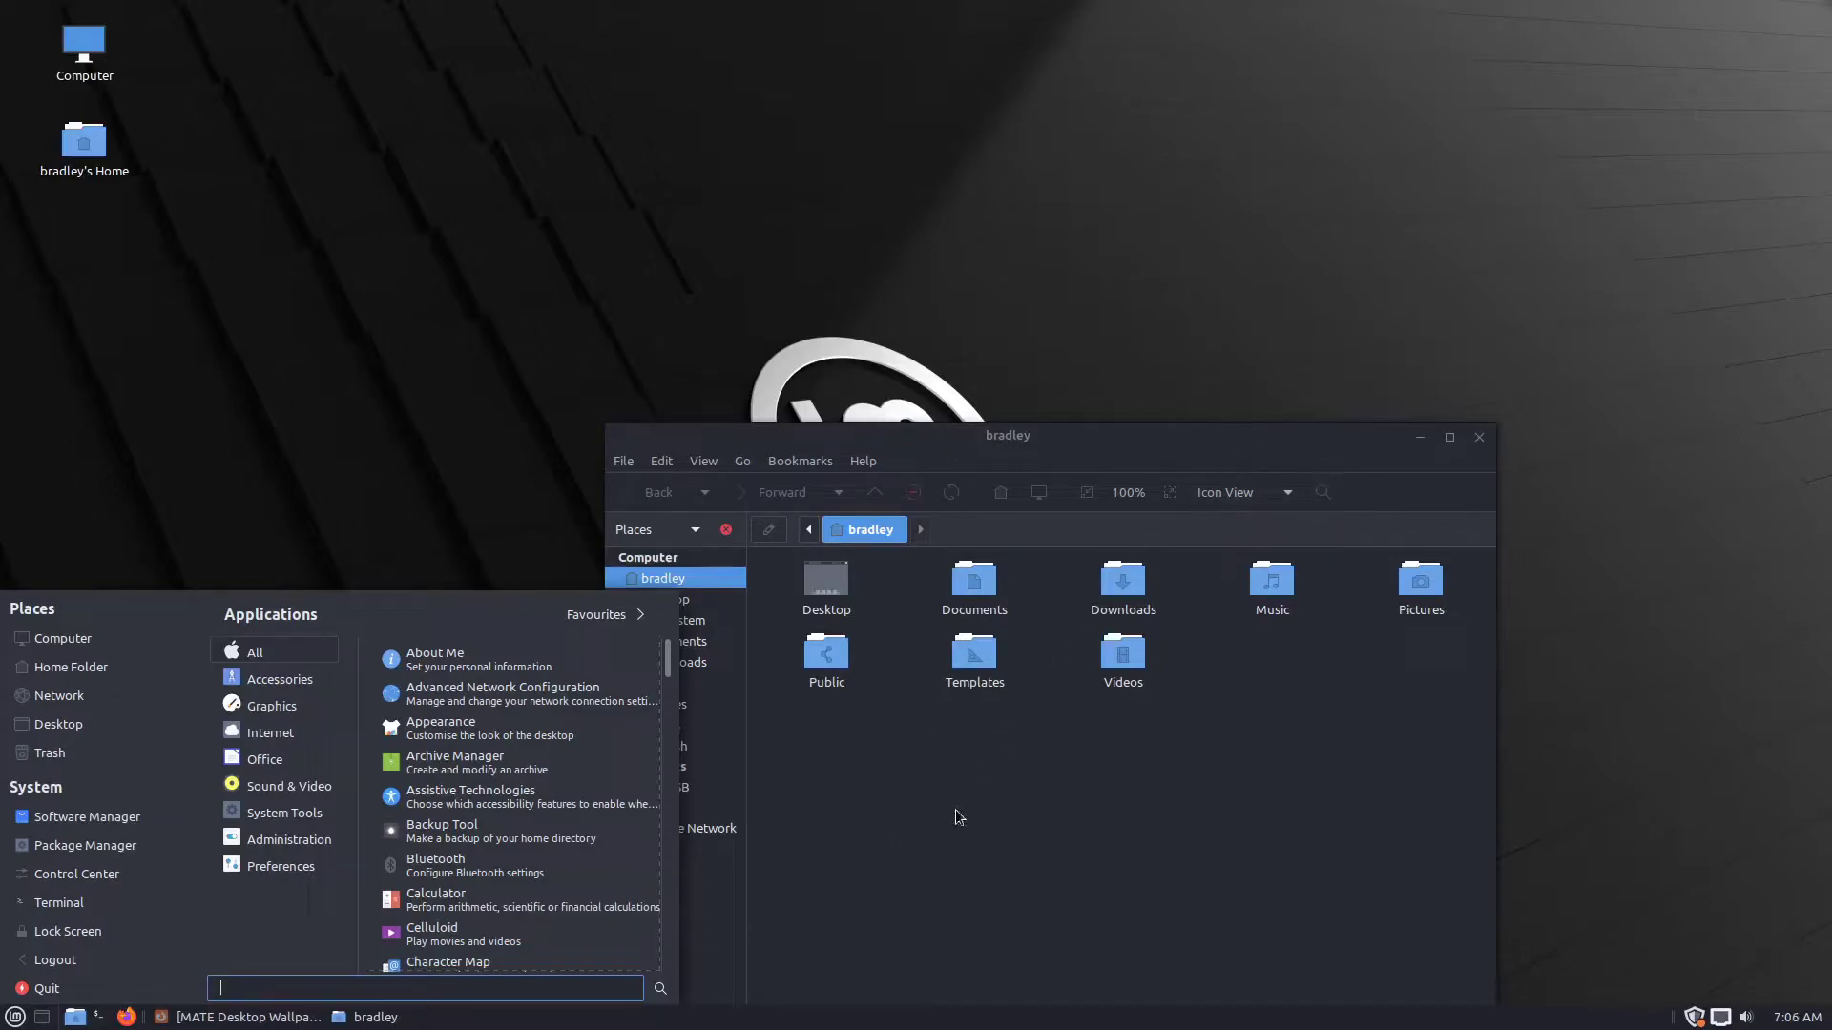
drag(1118, 438, 1268, 332)
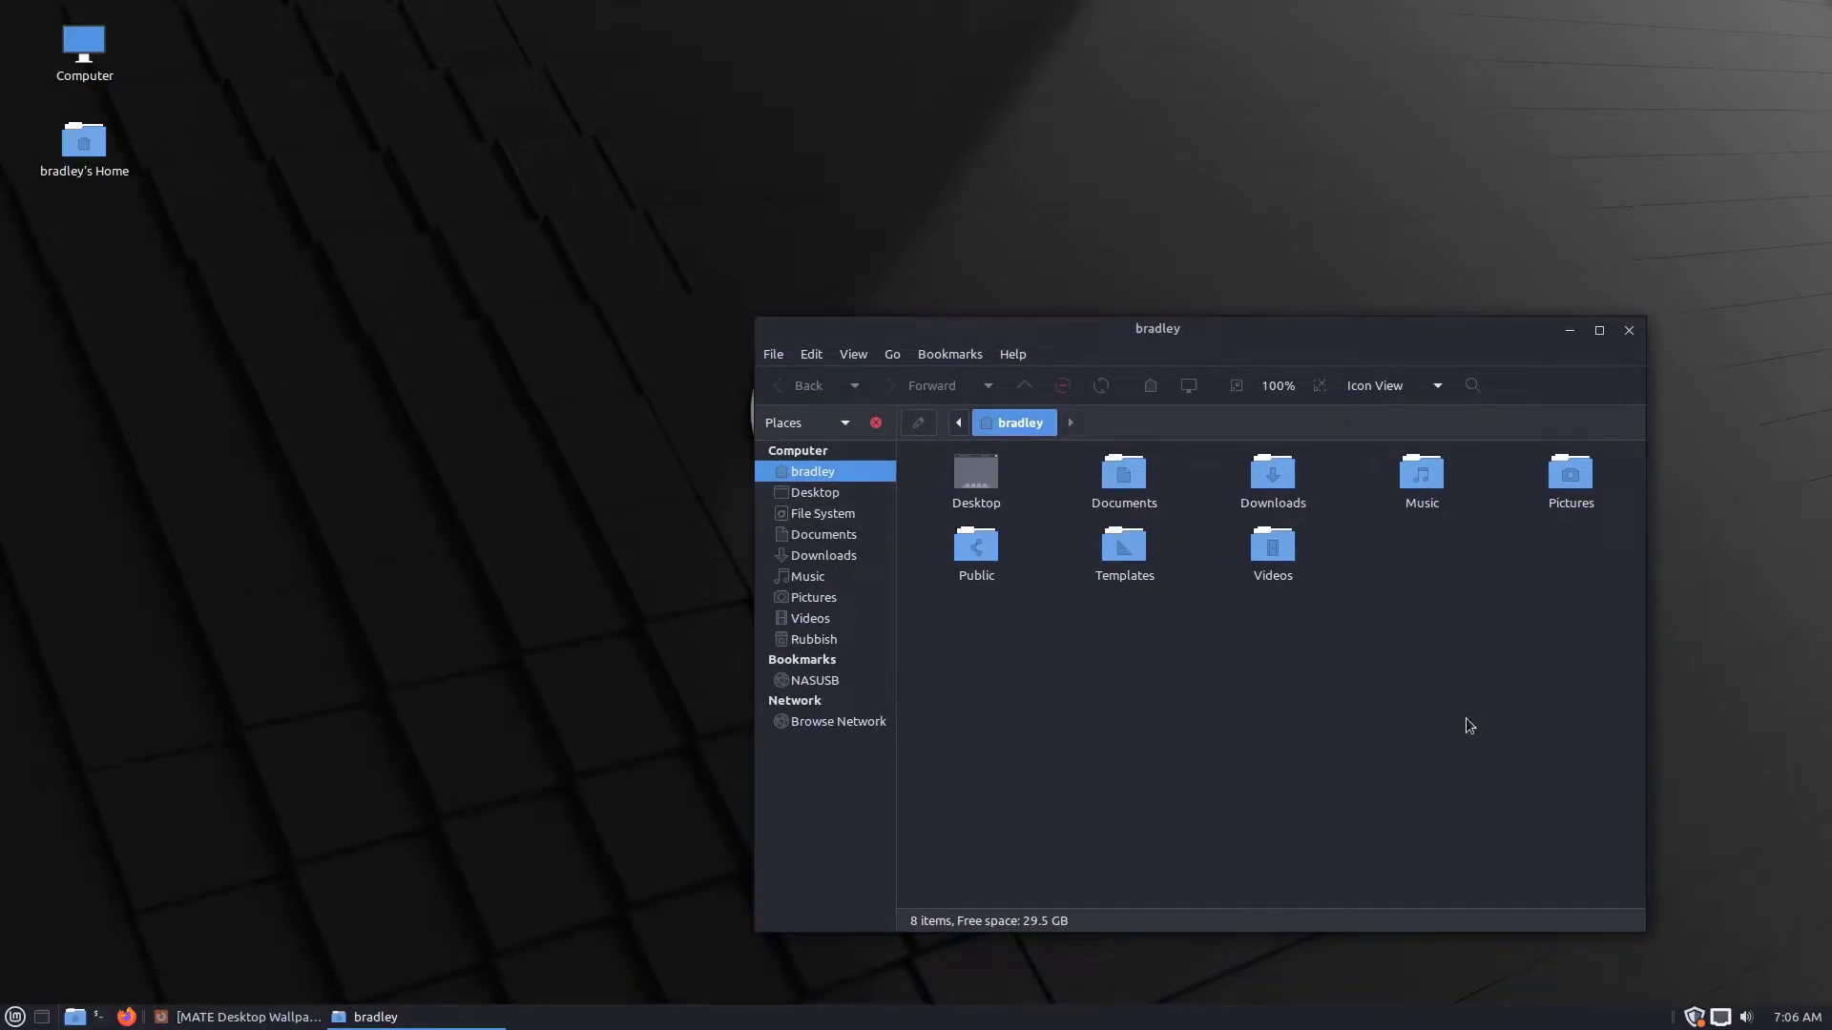
drag(1364, 323, 1446, 150)
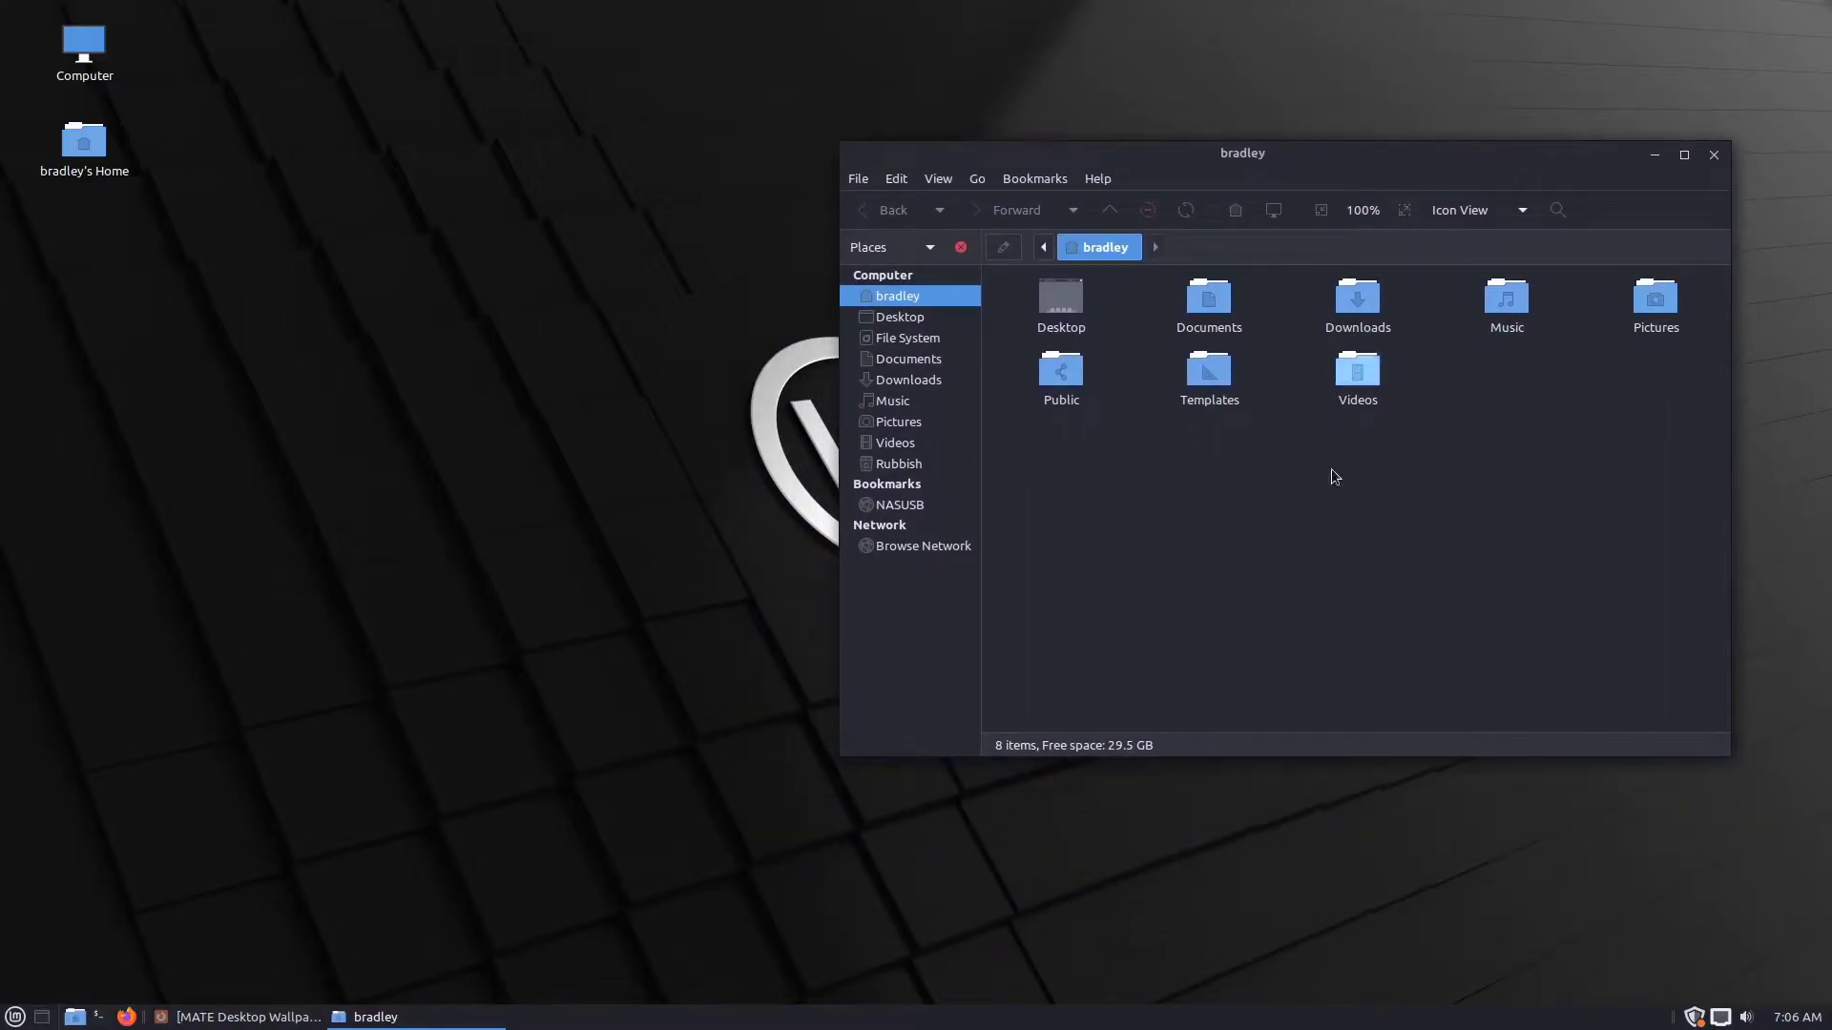
- Set HD NO LOGO.png as the desktop wallpaper, close Appearance Preferences and minimise Caja
right_click(399, 389)
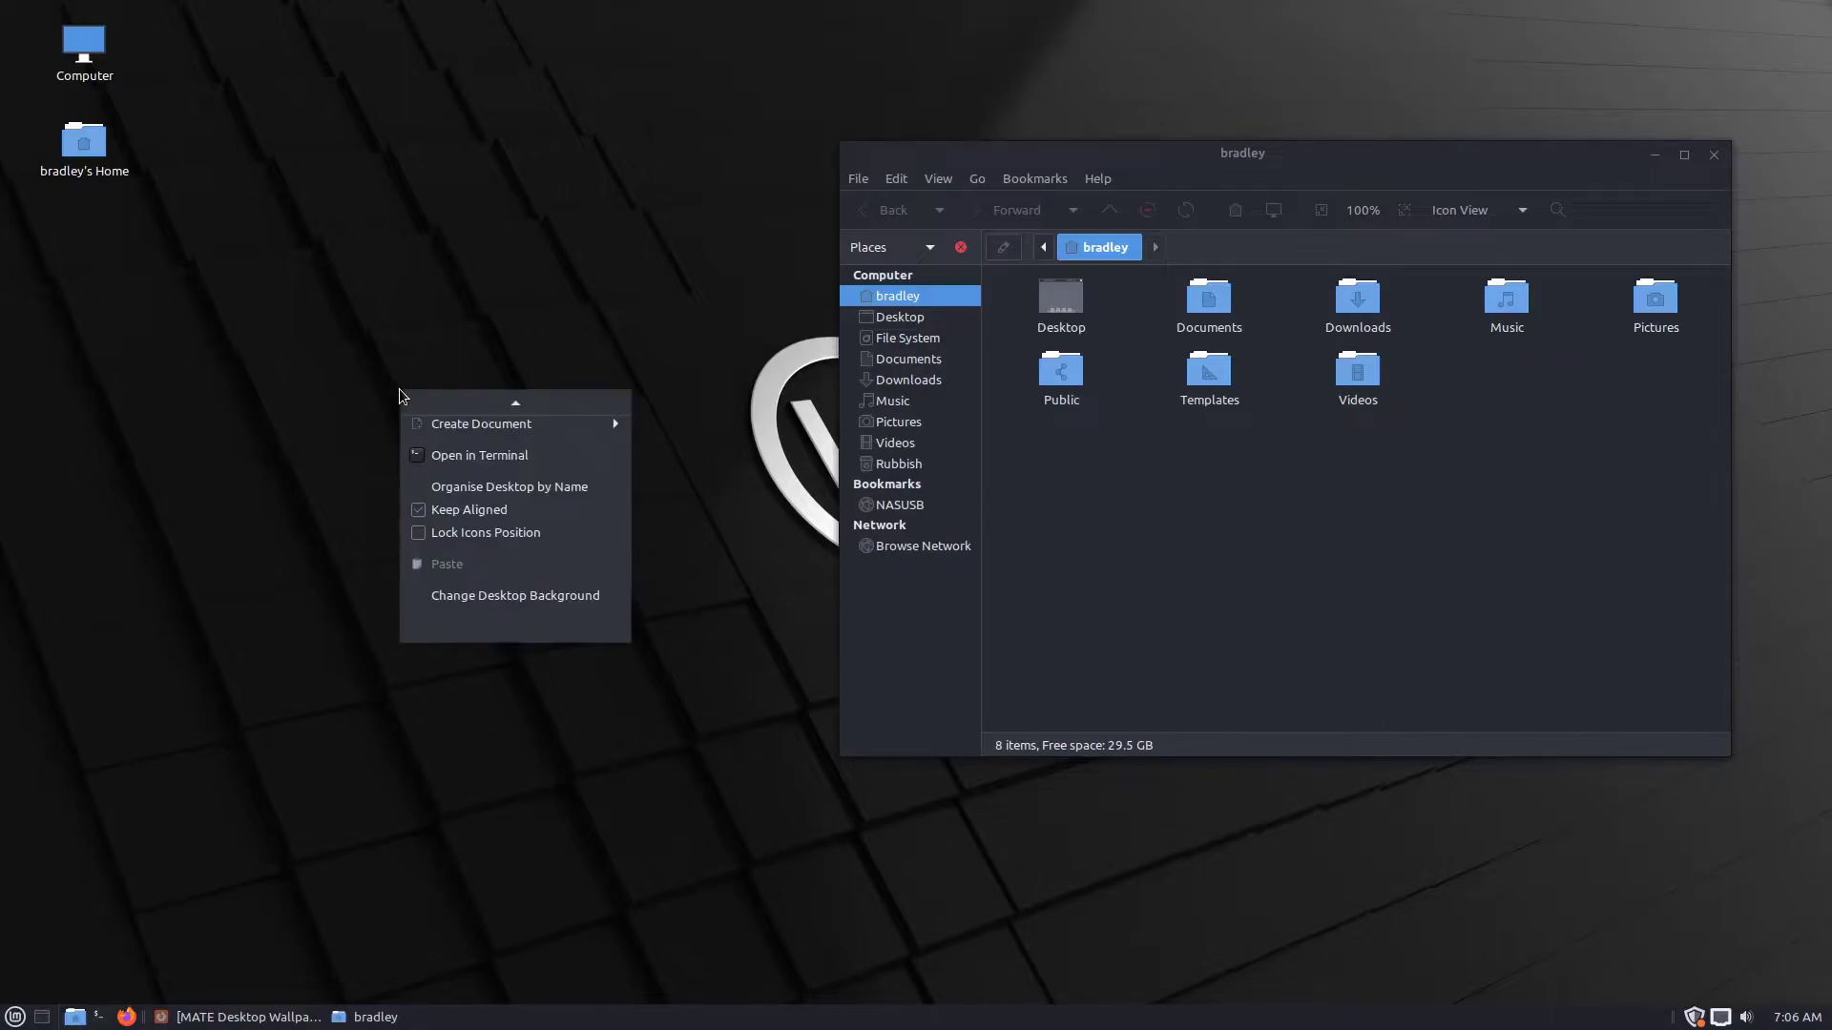
mouse_move(511, 404)
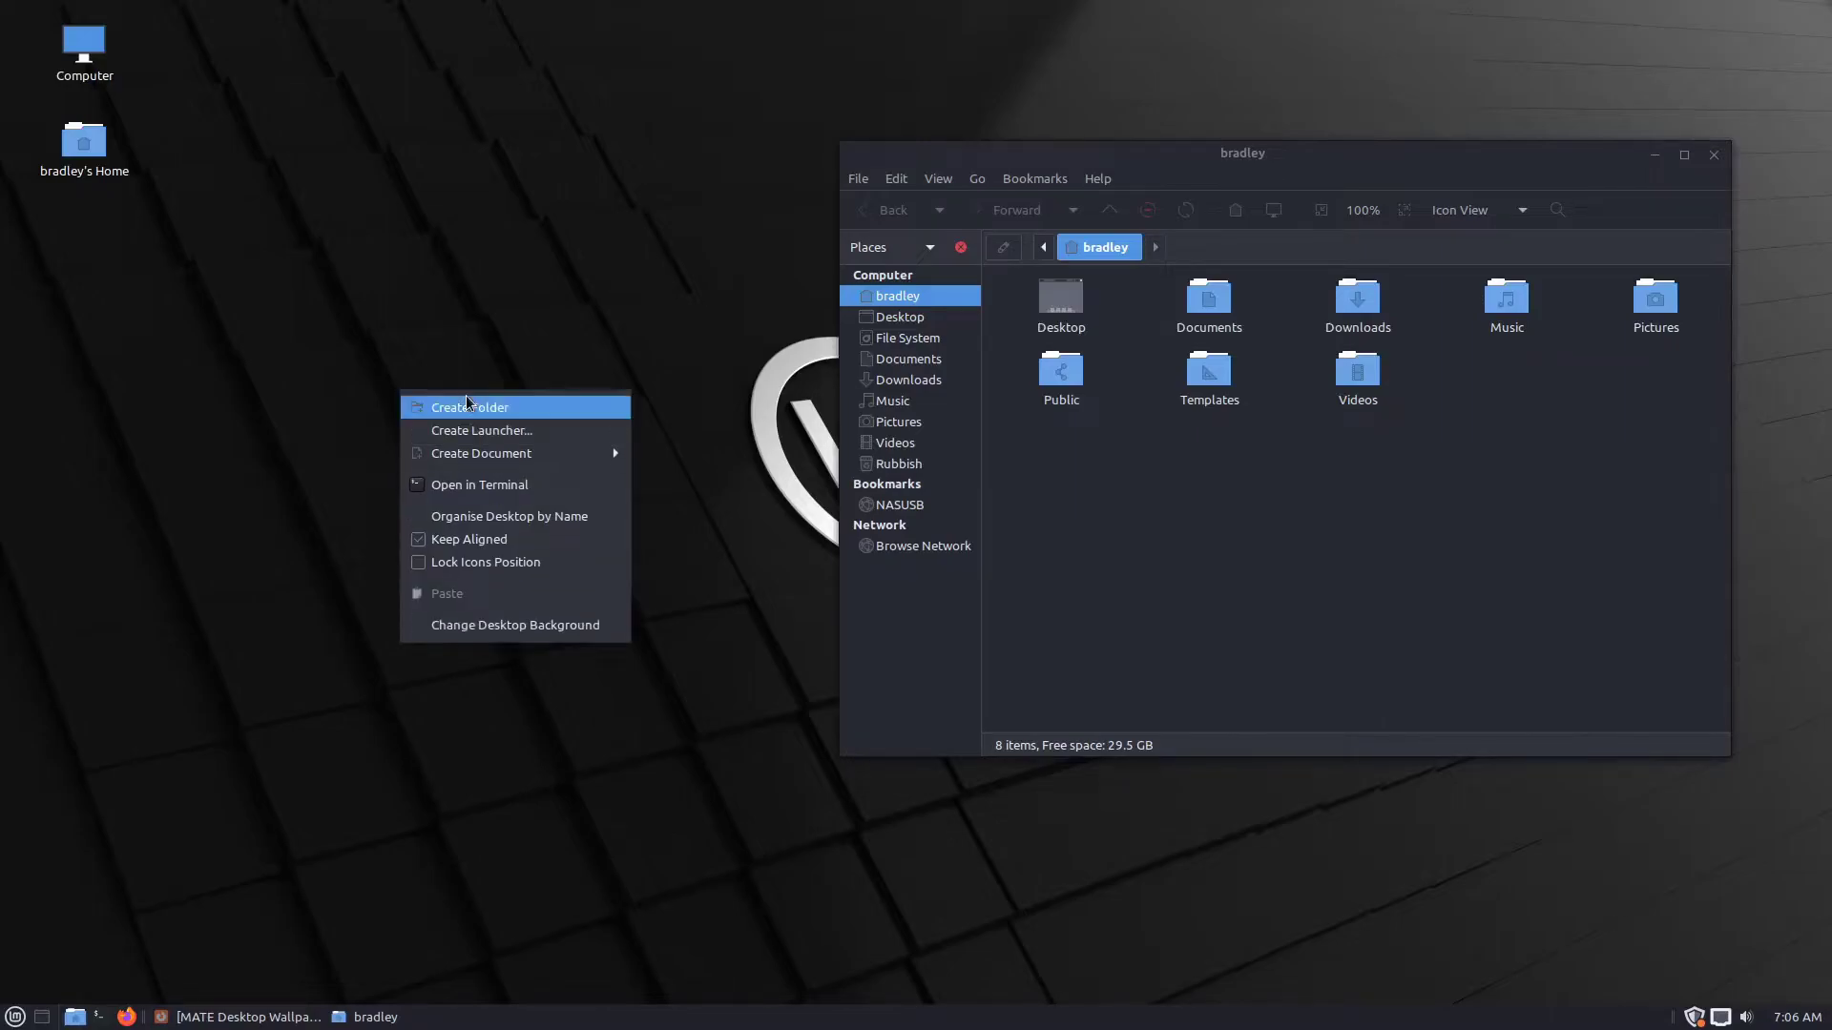
click(613, 627)
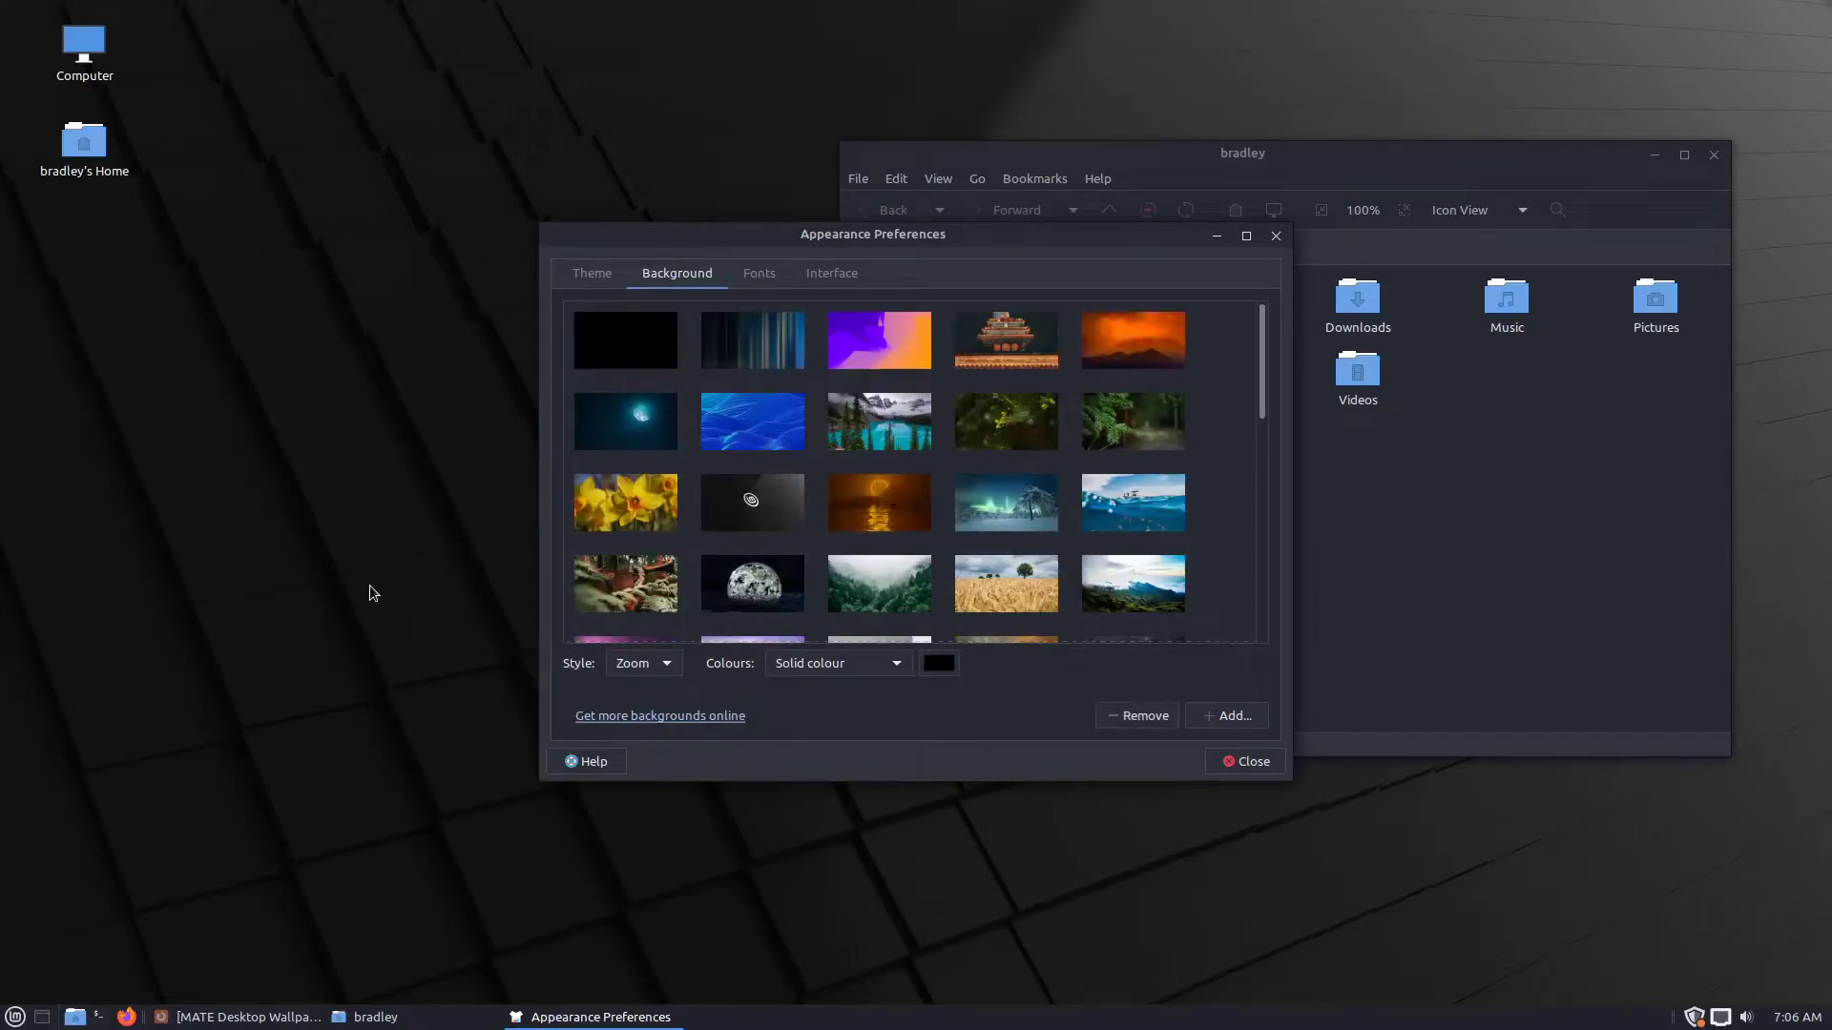
click(1218, 718)
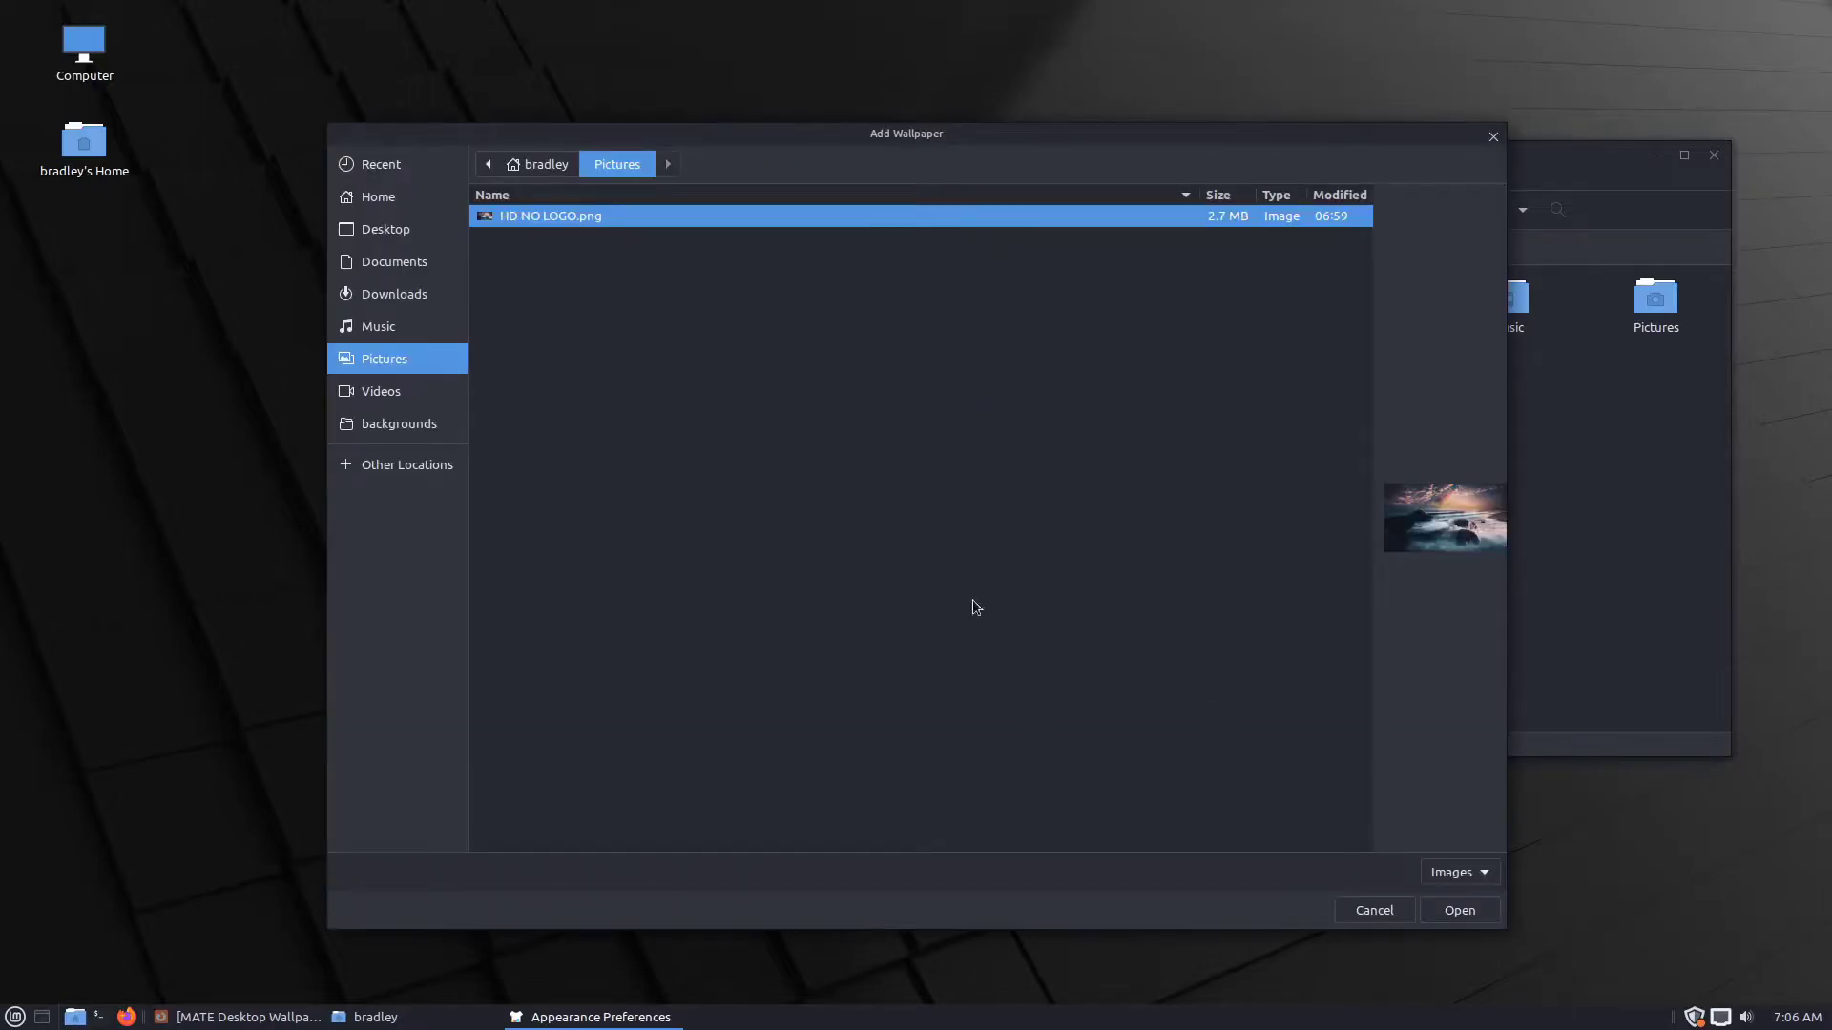
click(1459, 910)
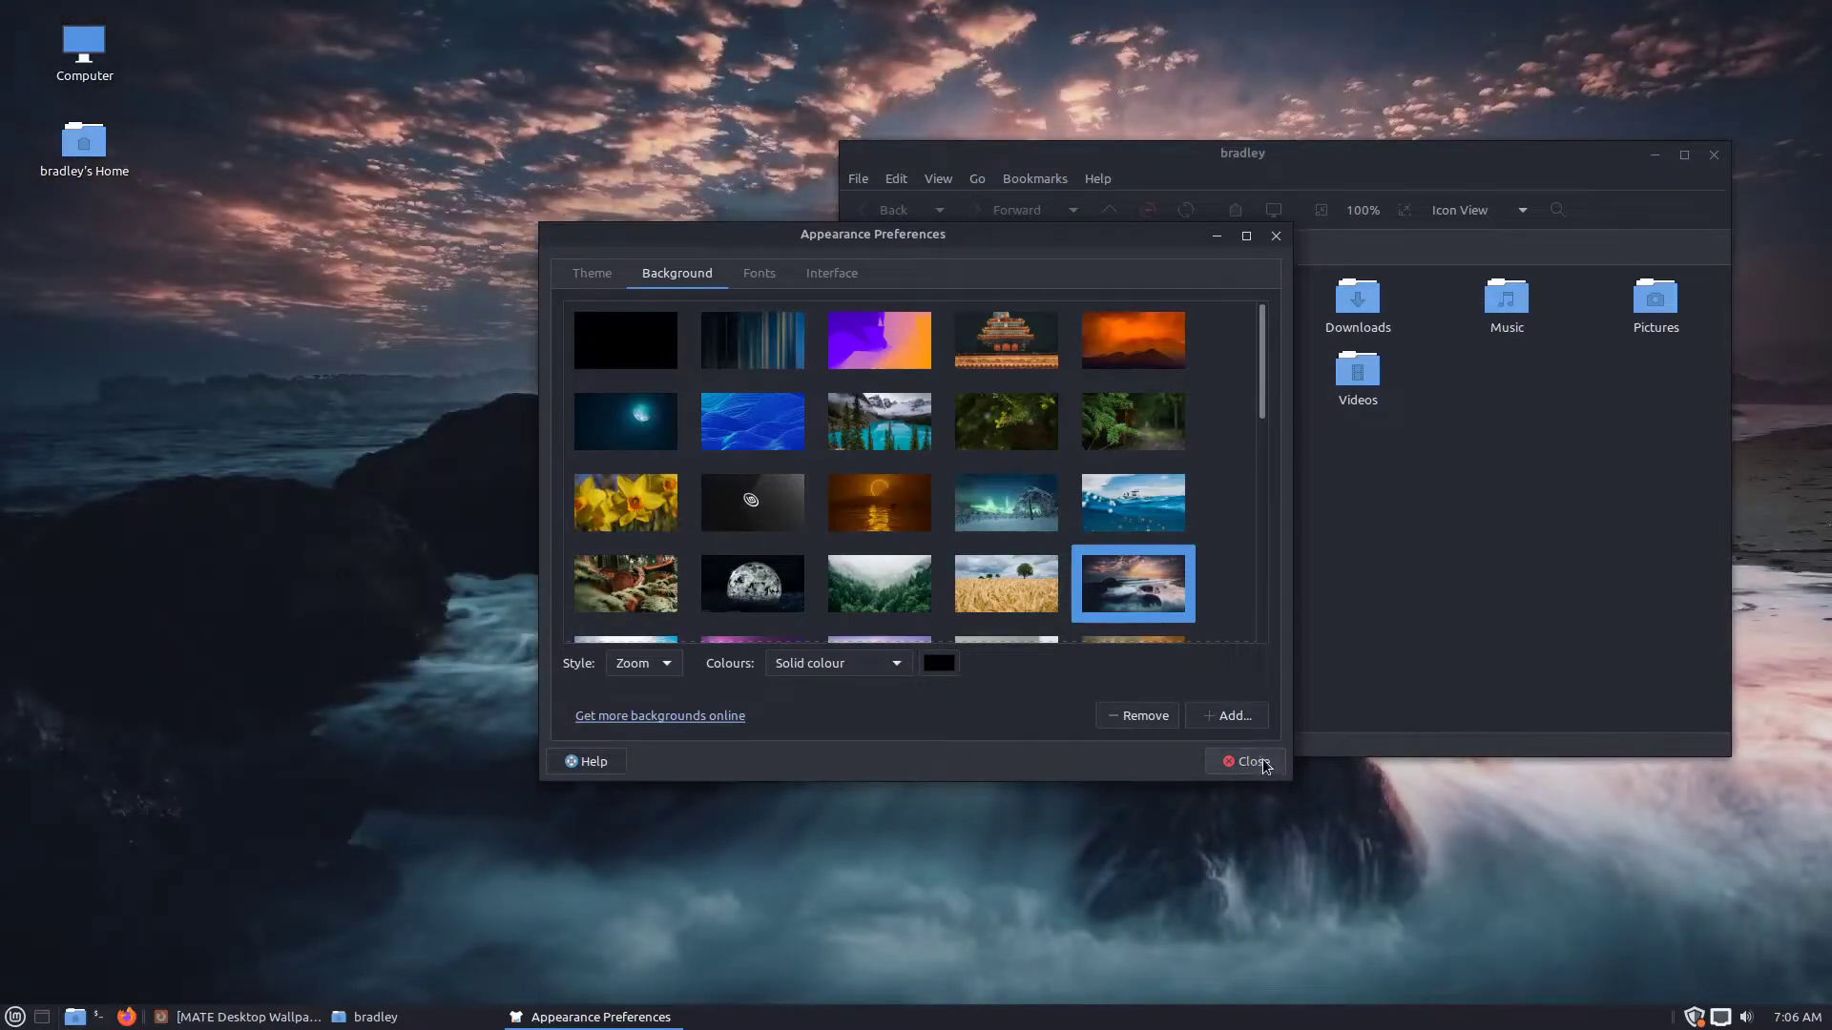
click(1262, 759)
click(1653, 154)
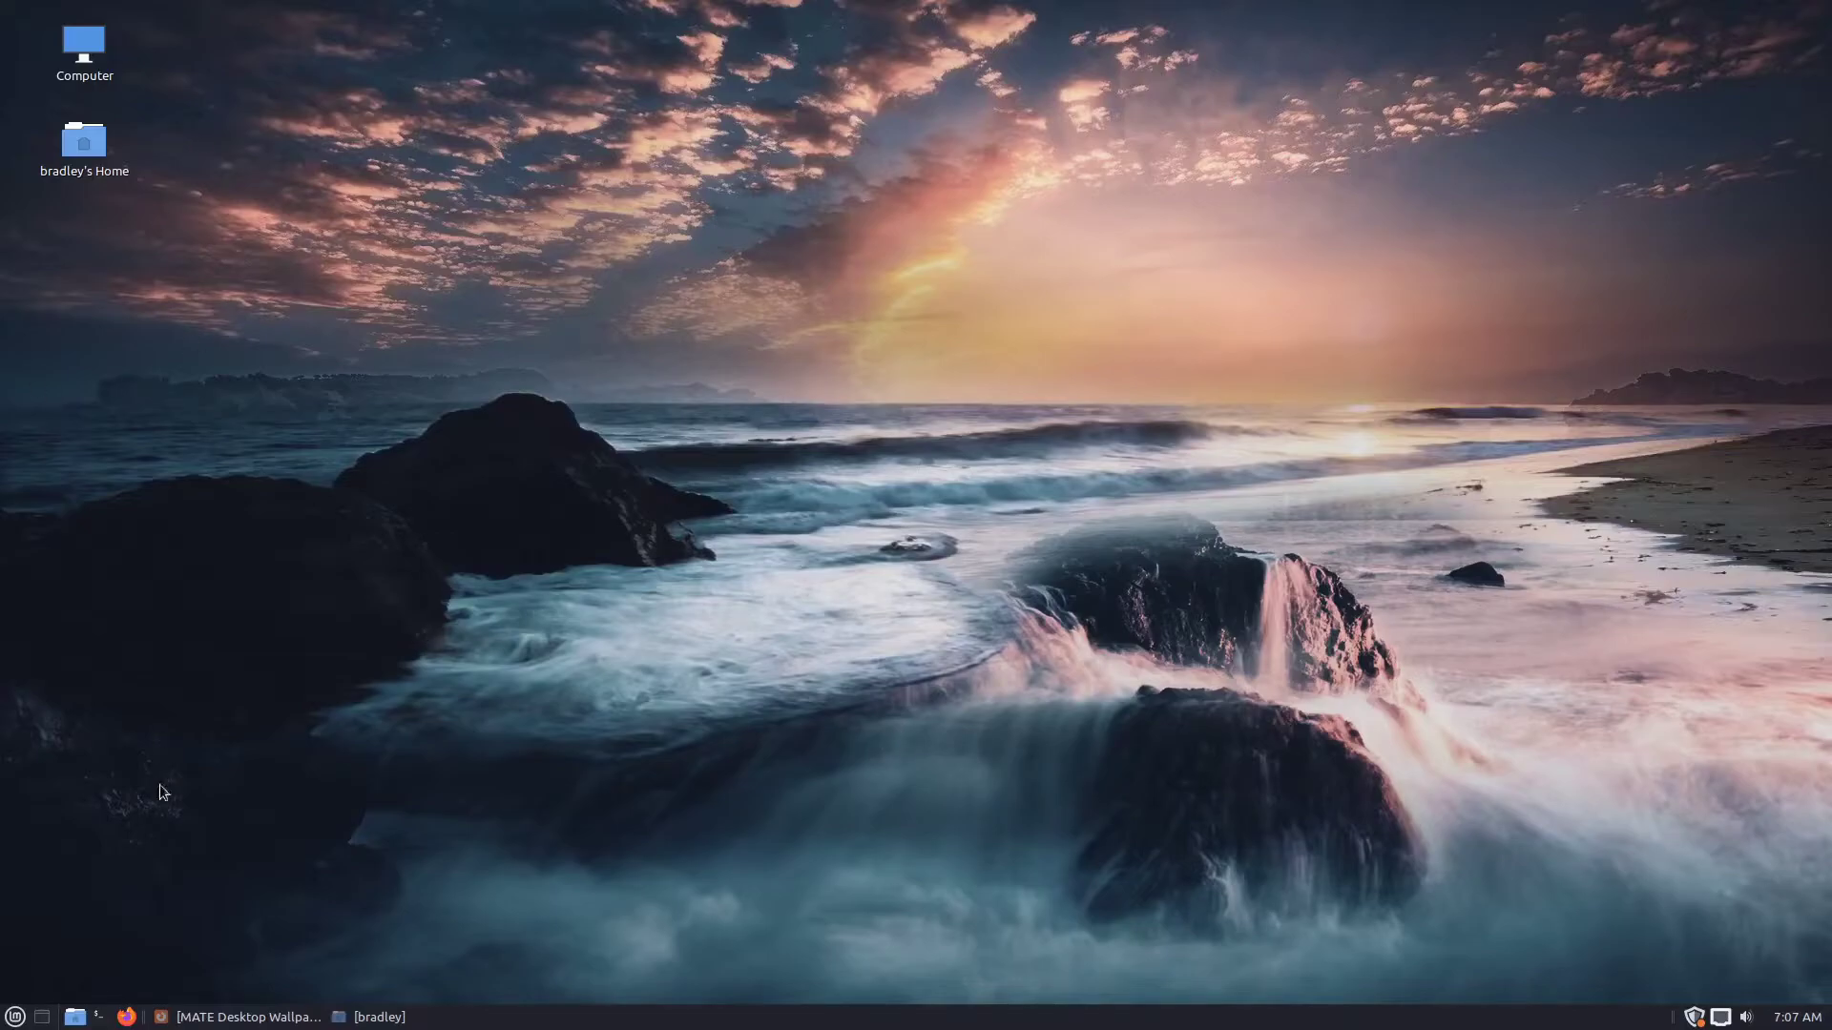
- In Control Centre's Desktop Settings, turn off the Home and Computer desktop icons
click(16, 1014)
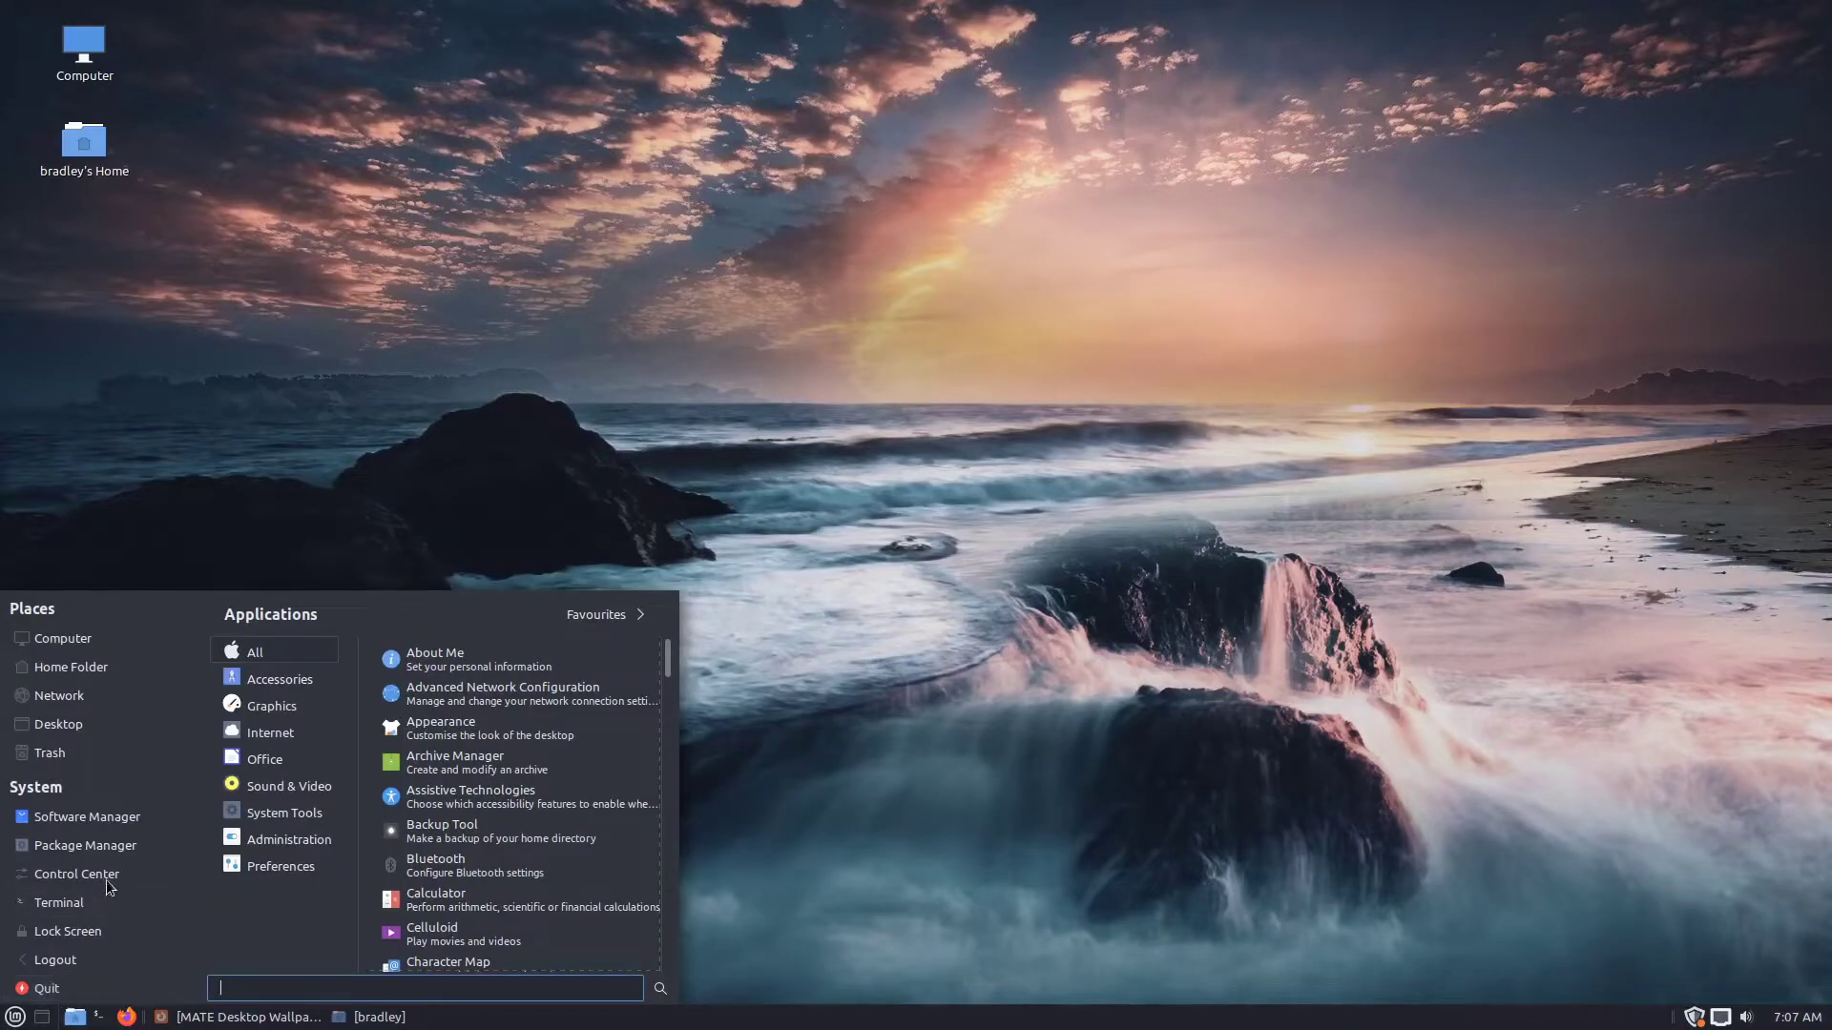
click(113, 875)
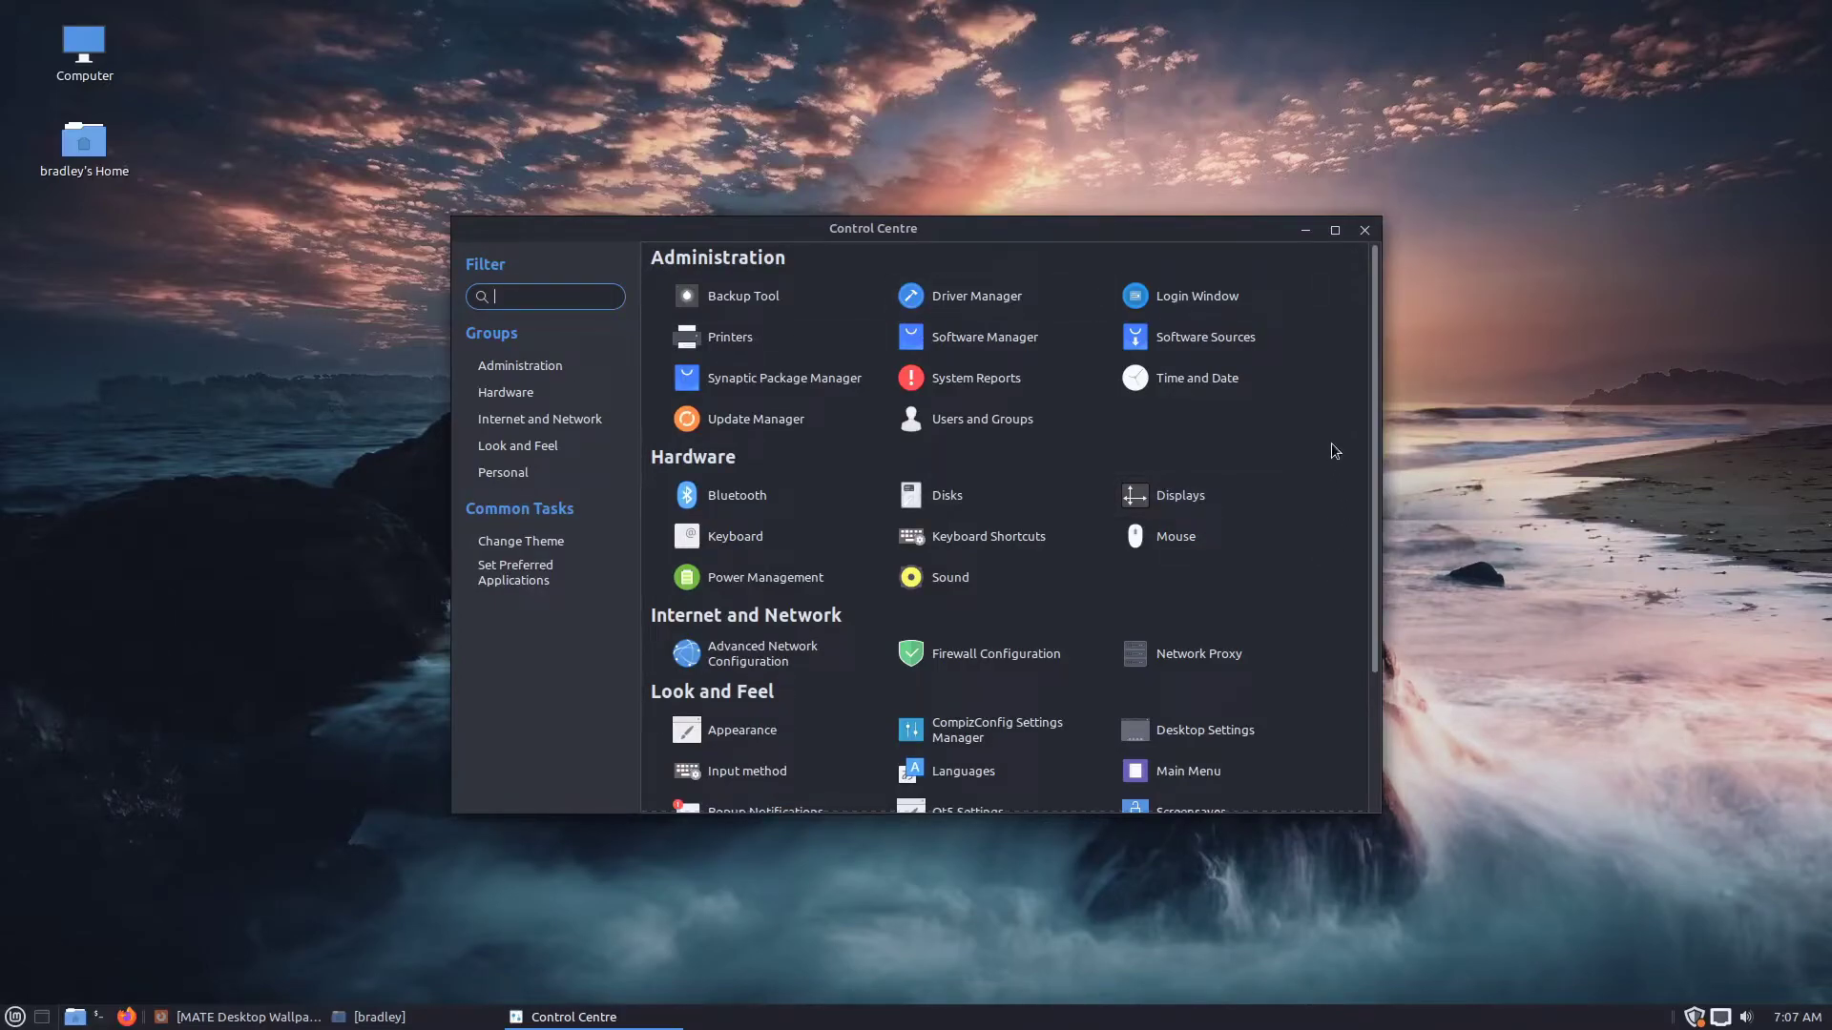
scroll(1331, 442, down, 4)
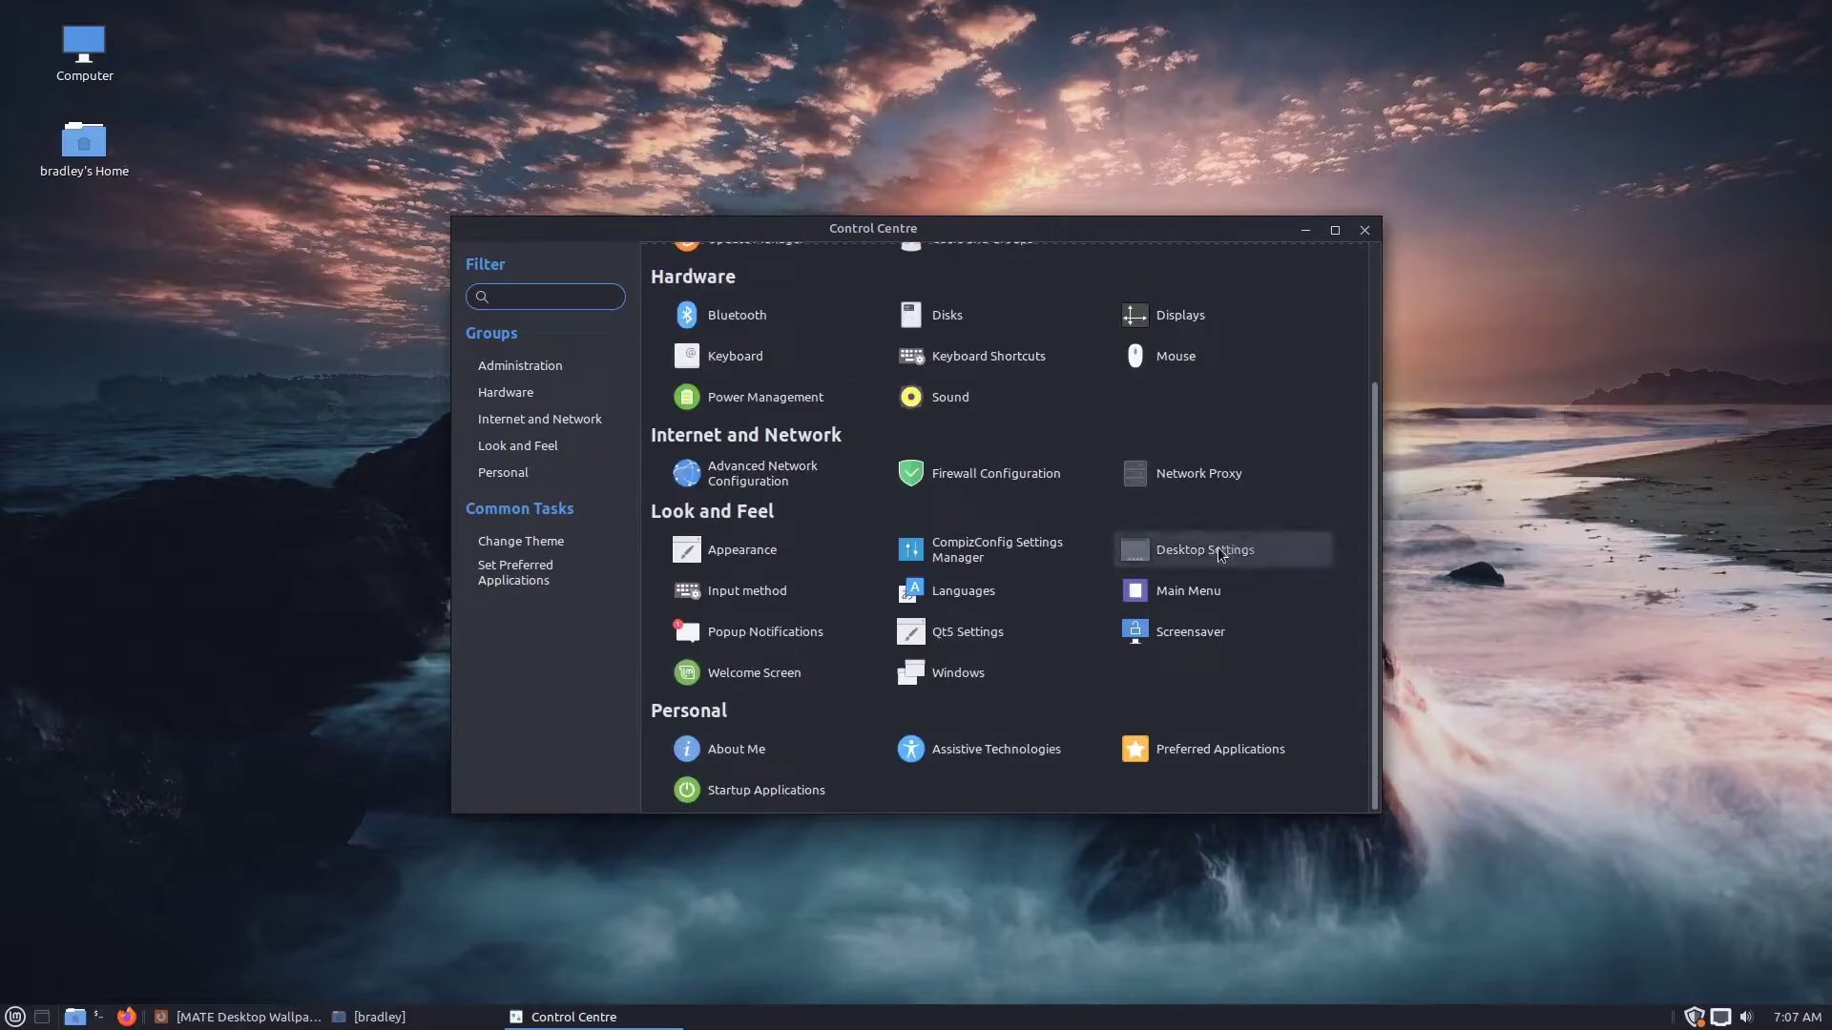
click(1257, 549)
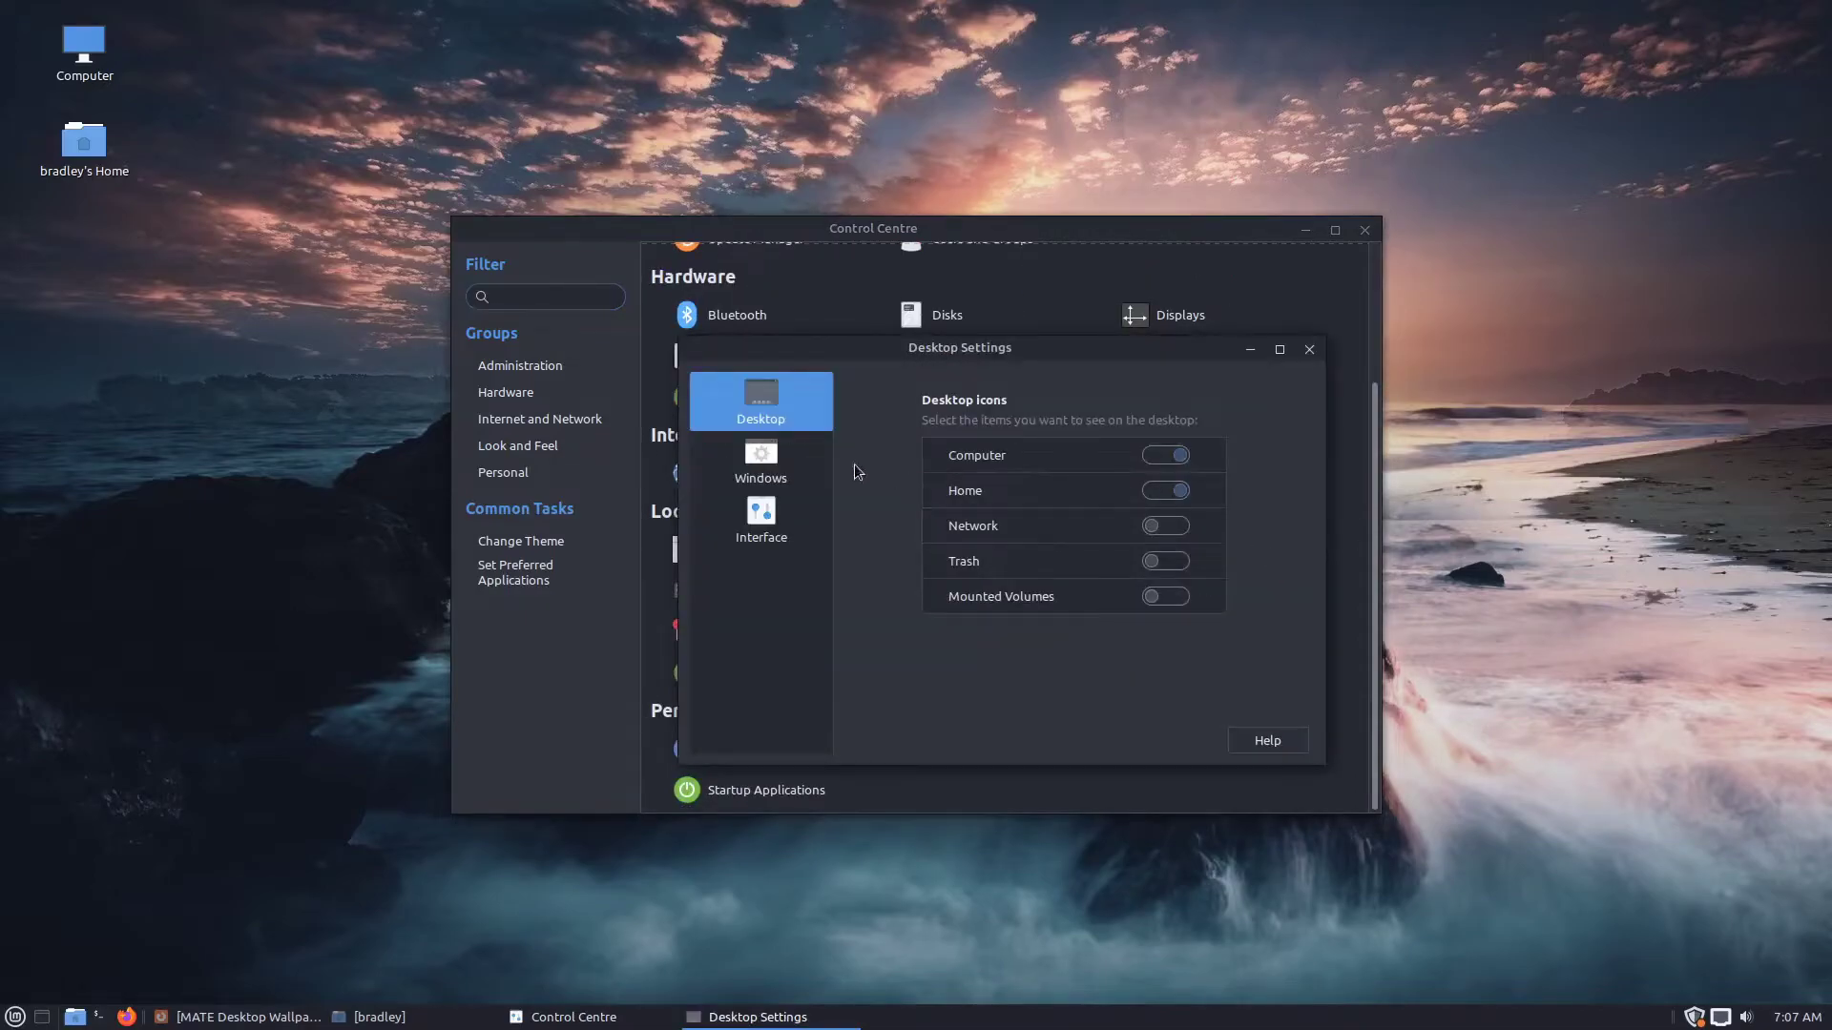
click(1147, 494)
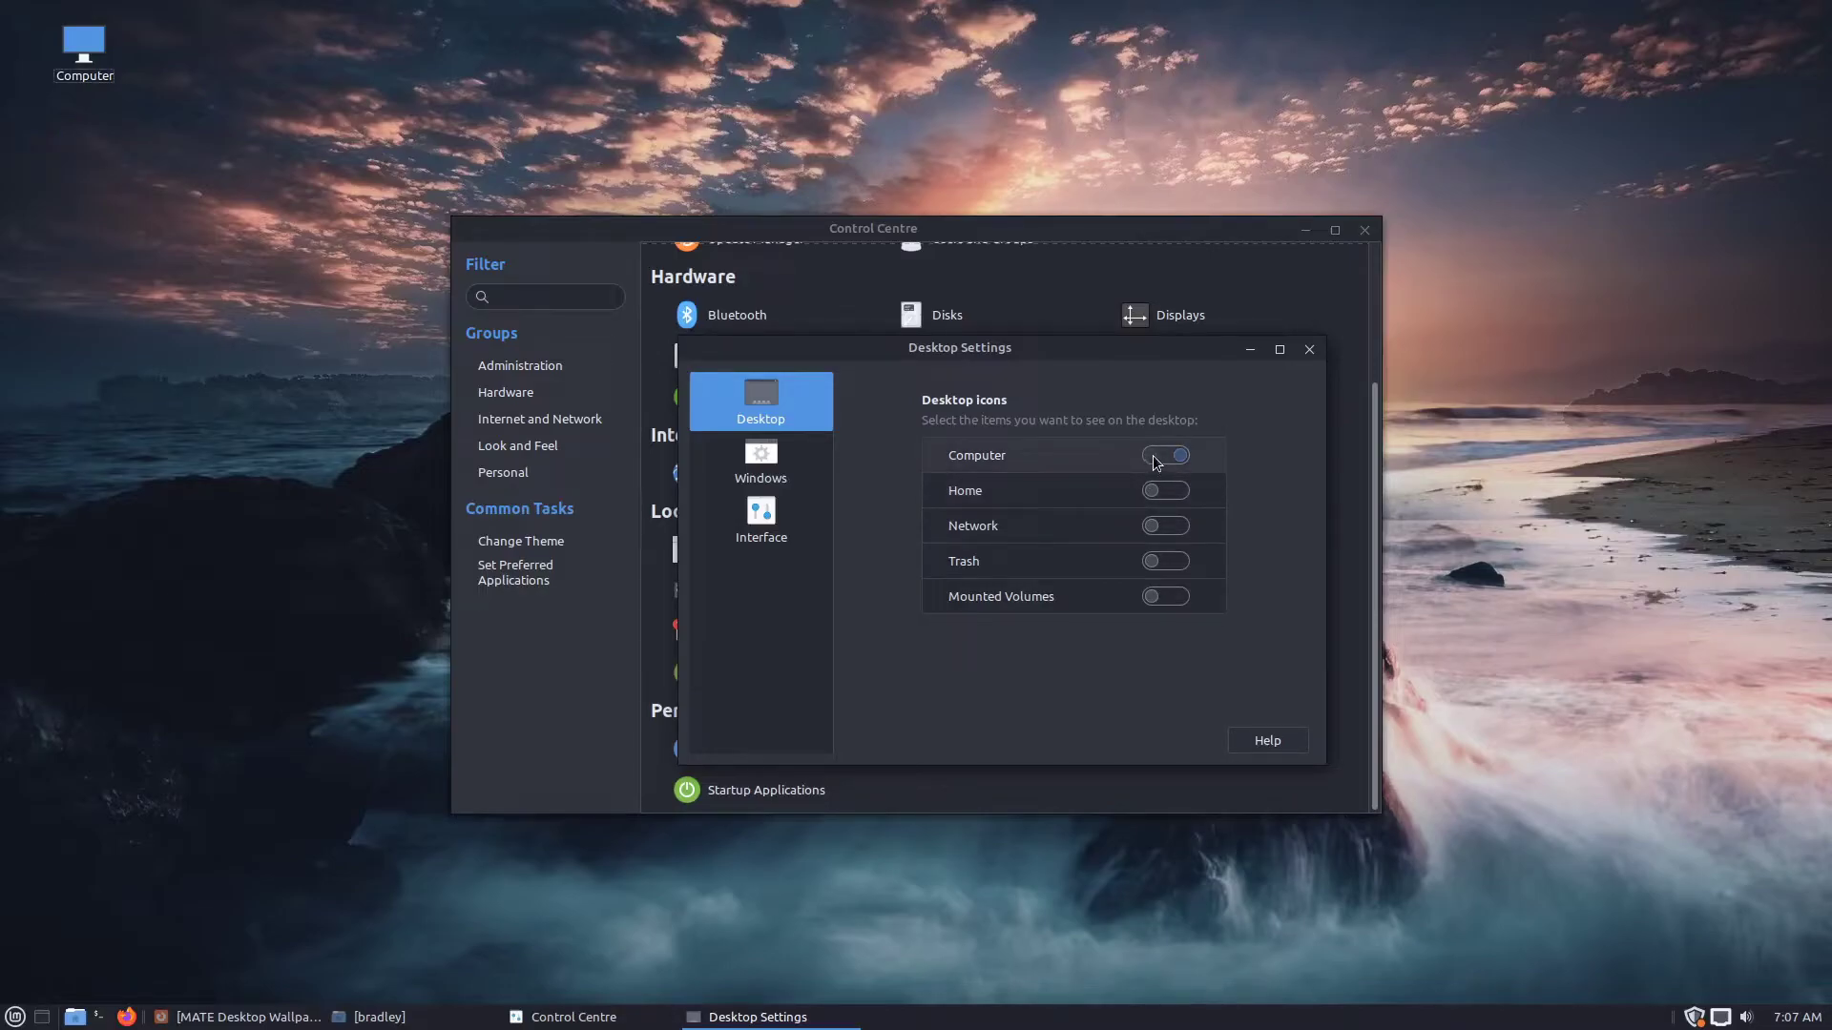
click(1154, 458)
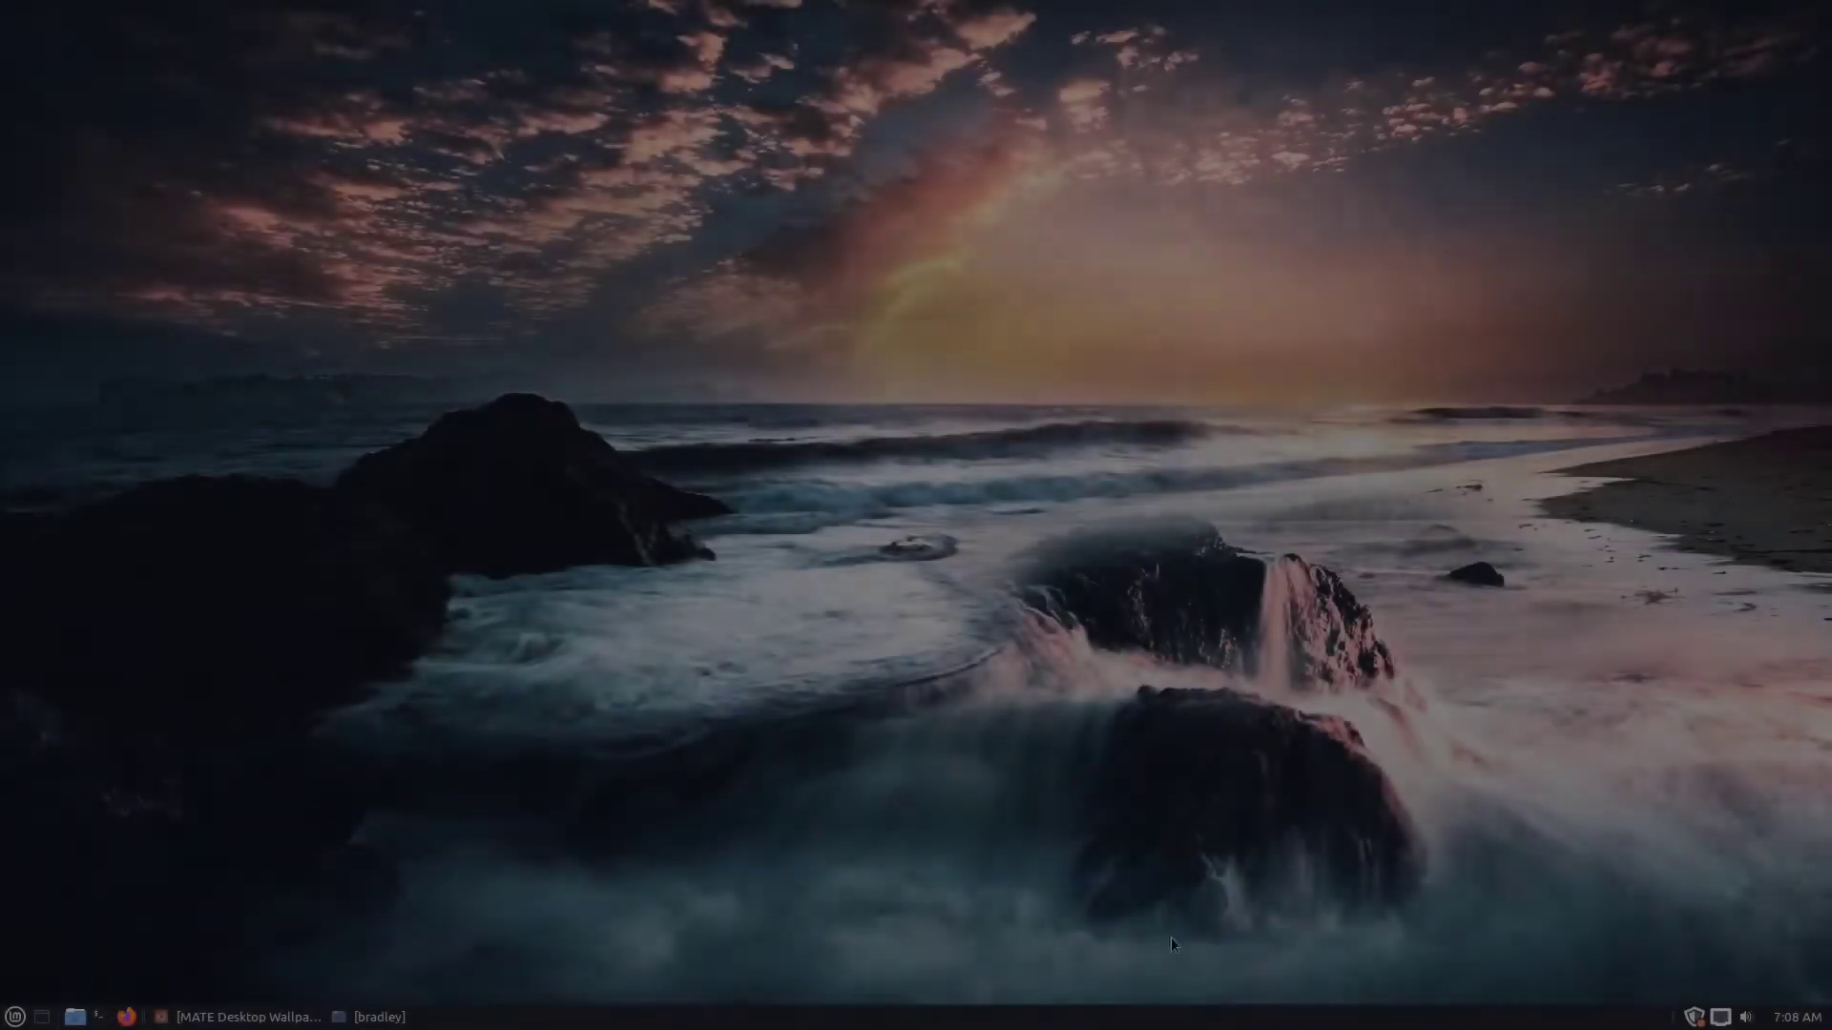
- In Panel Properties' Background settings, try Solid colour, then revert to None (use system theme)
right_click(1294, 1017)
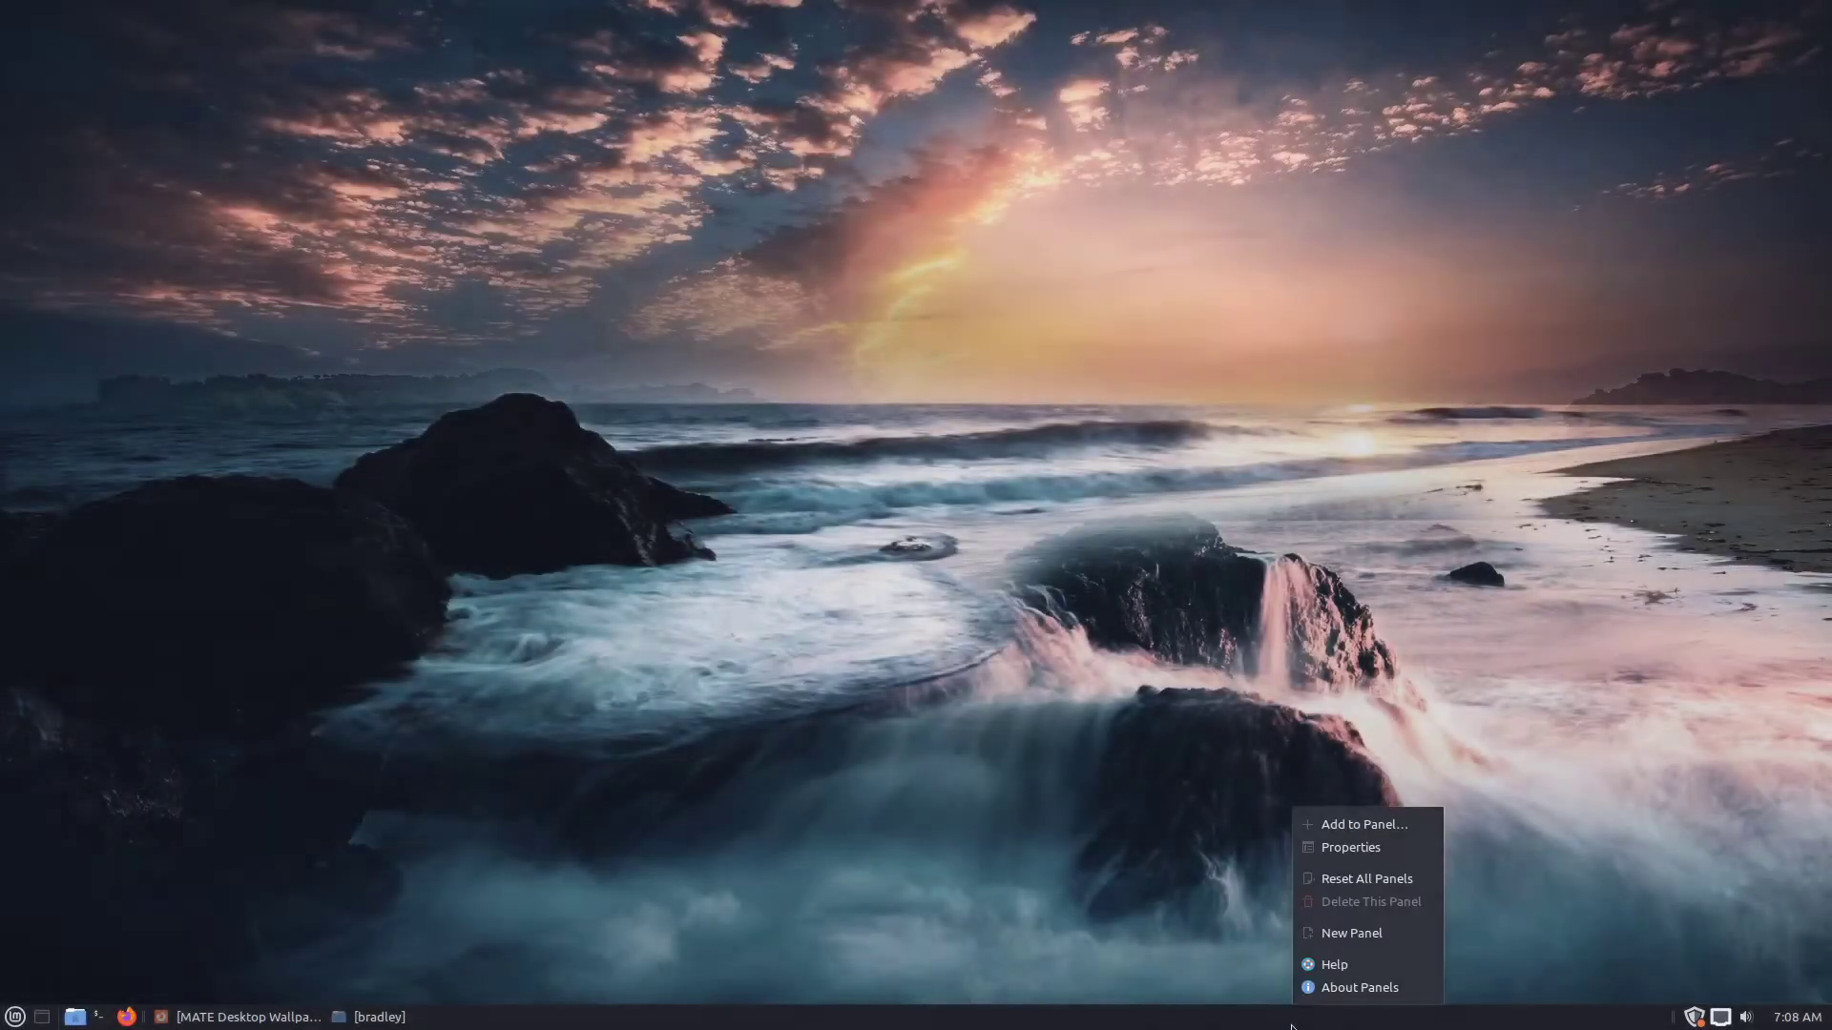
click(1381, 849)
click(931, 412)
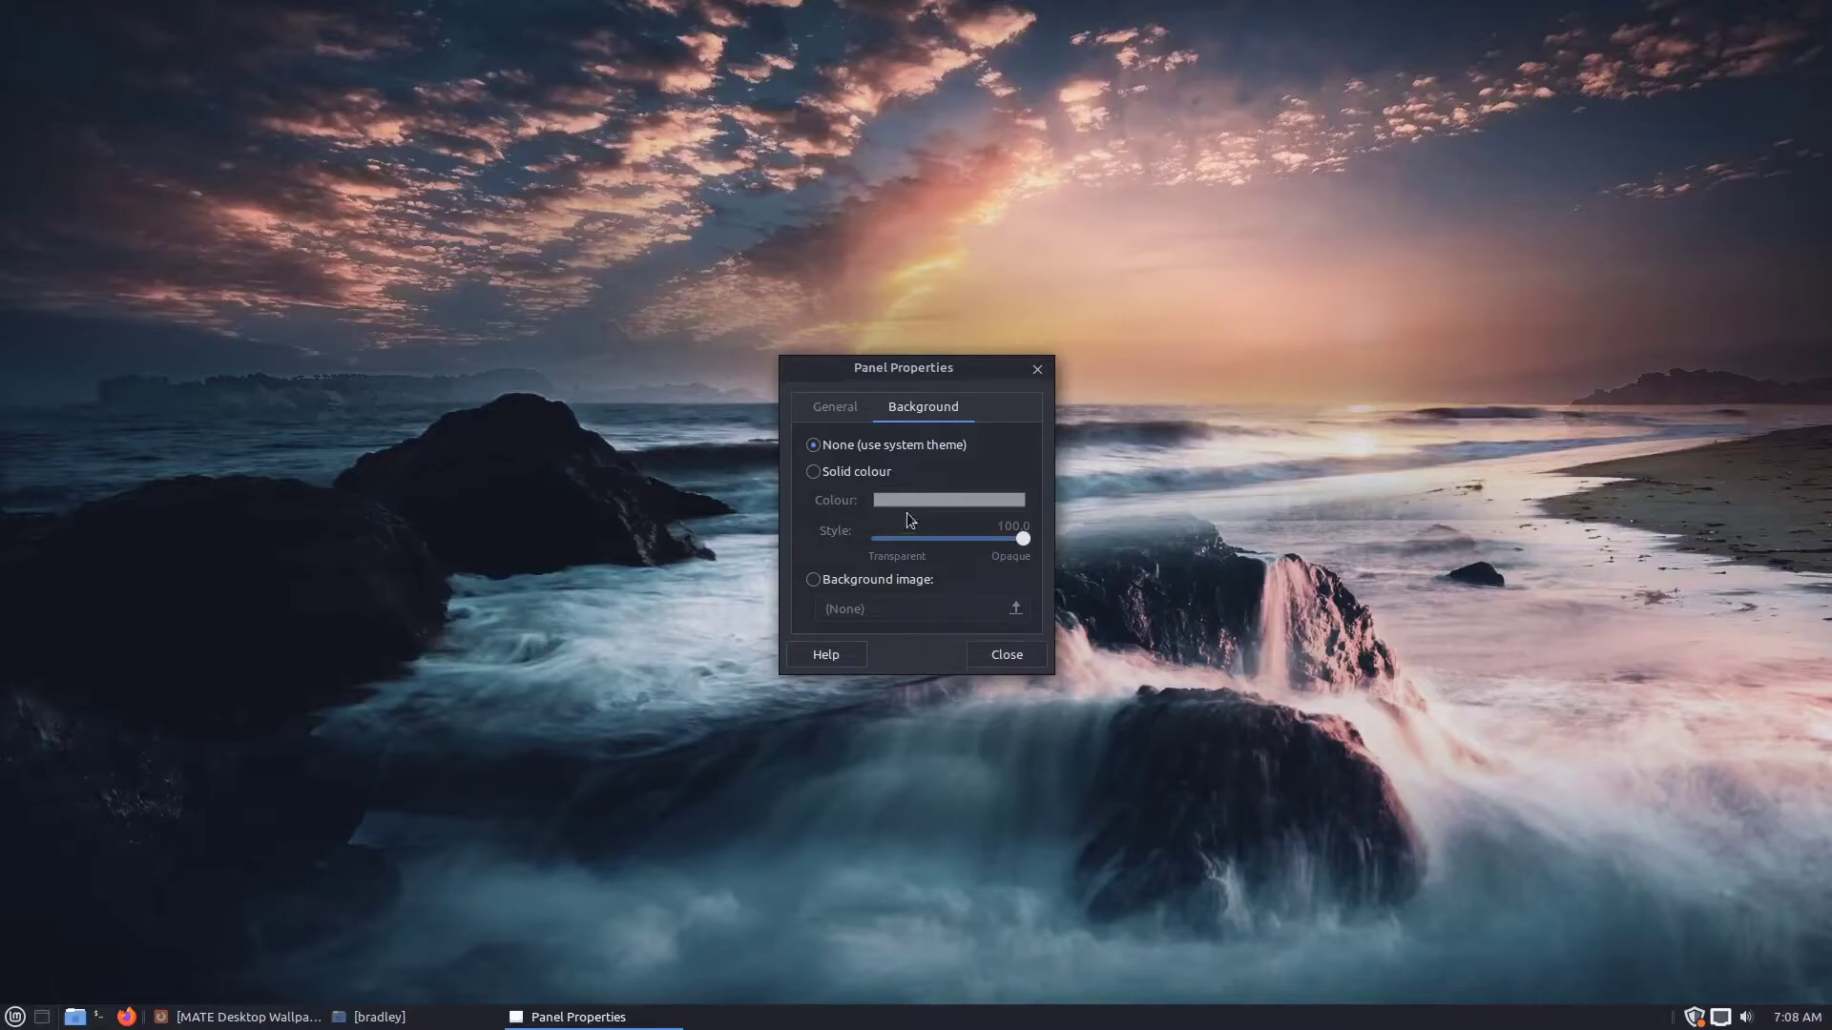
click(847, 468)
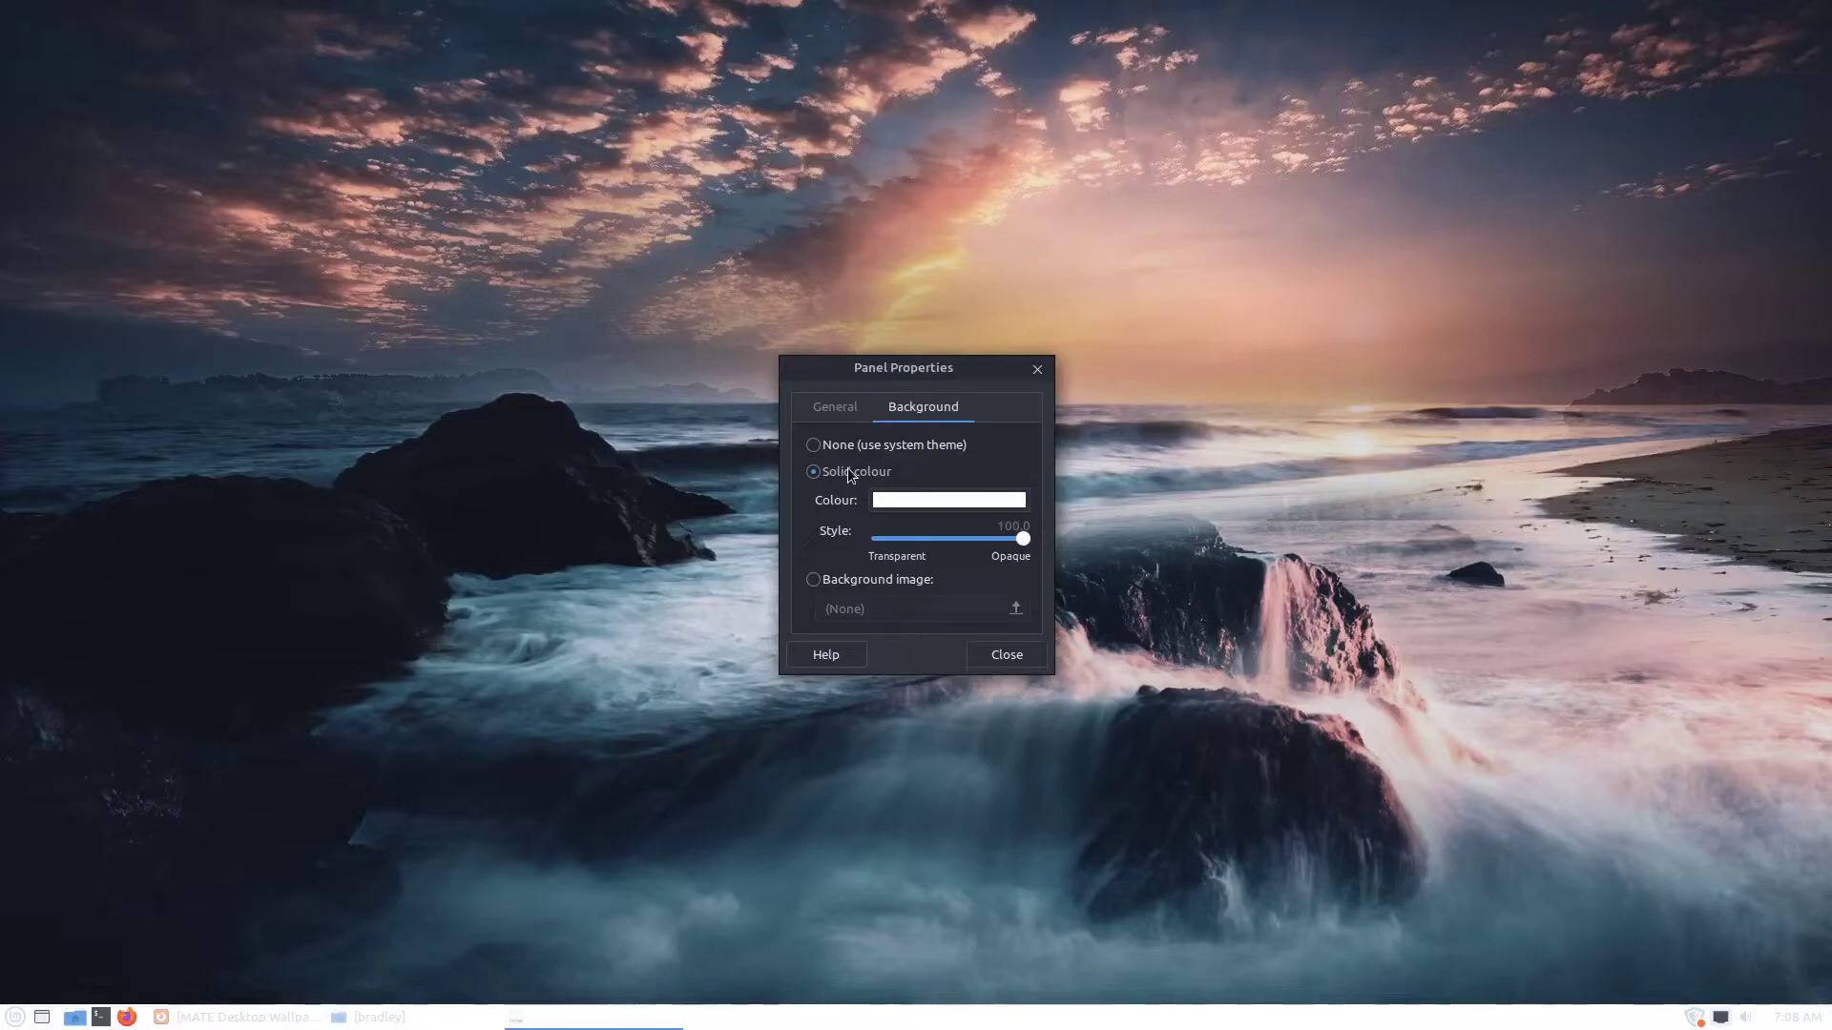
click(828, 439)
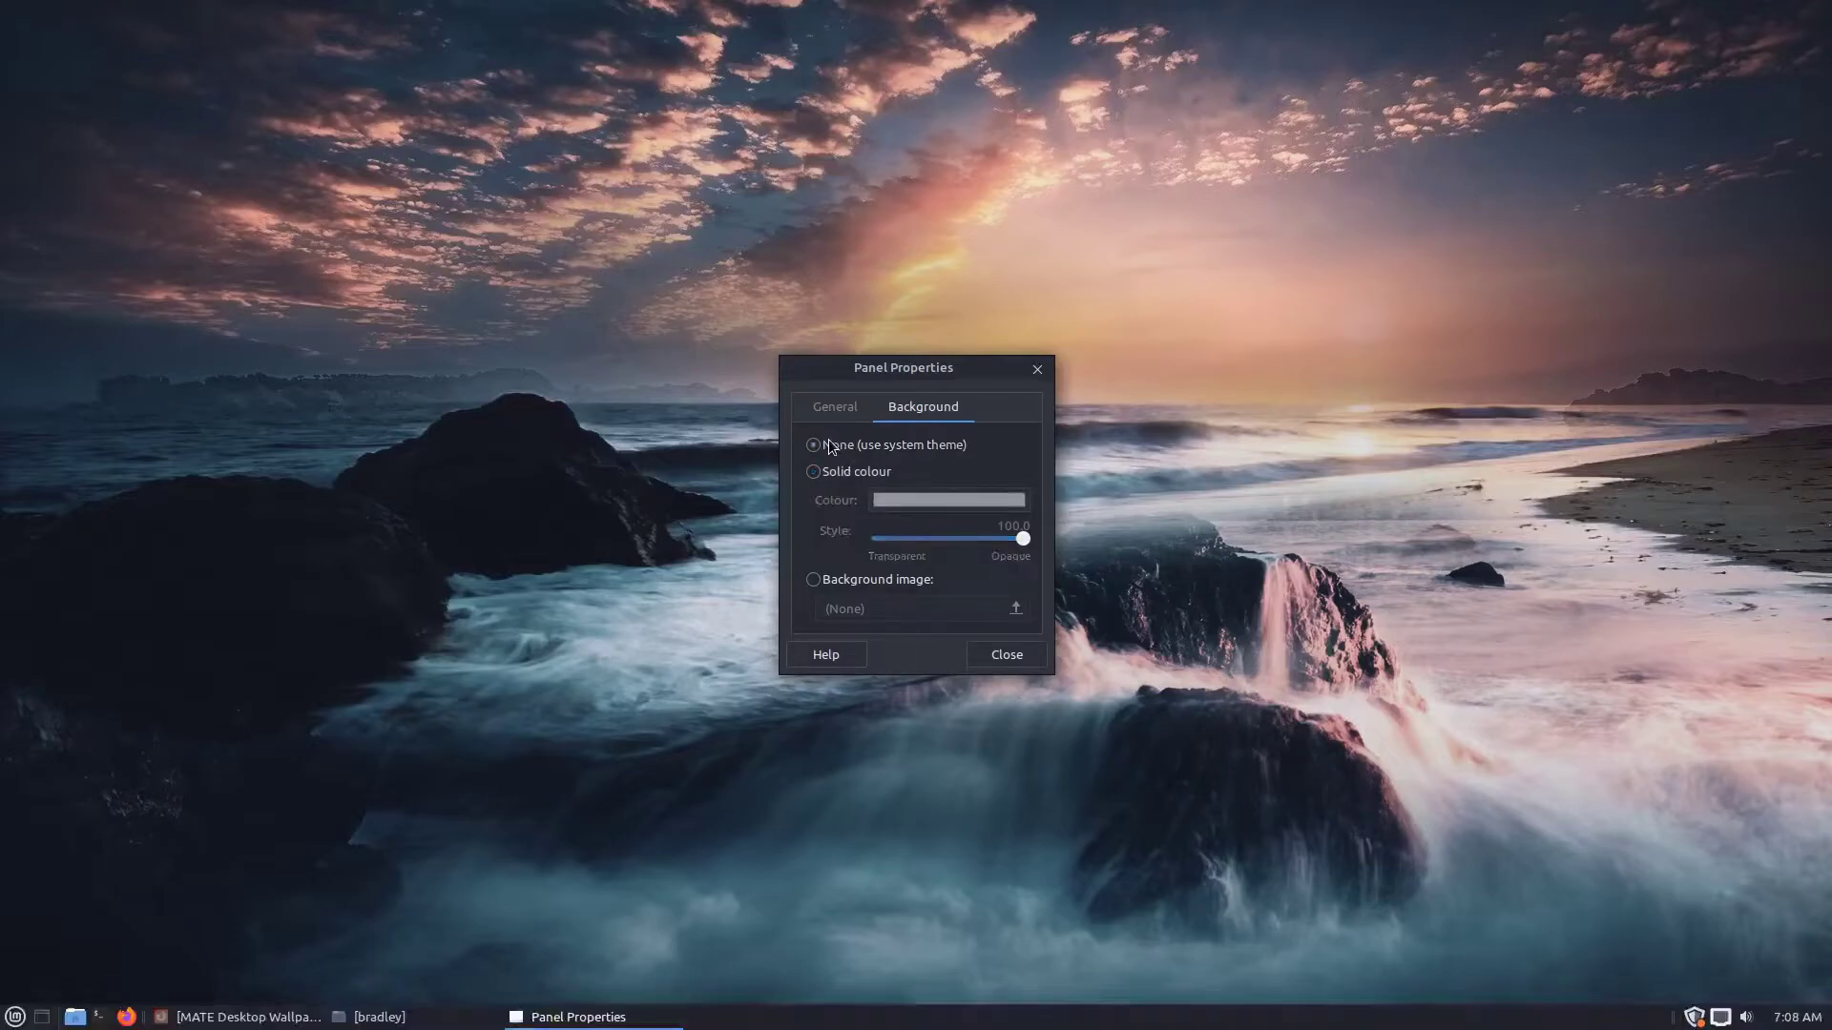
click(13, 1016)
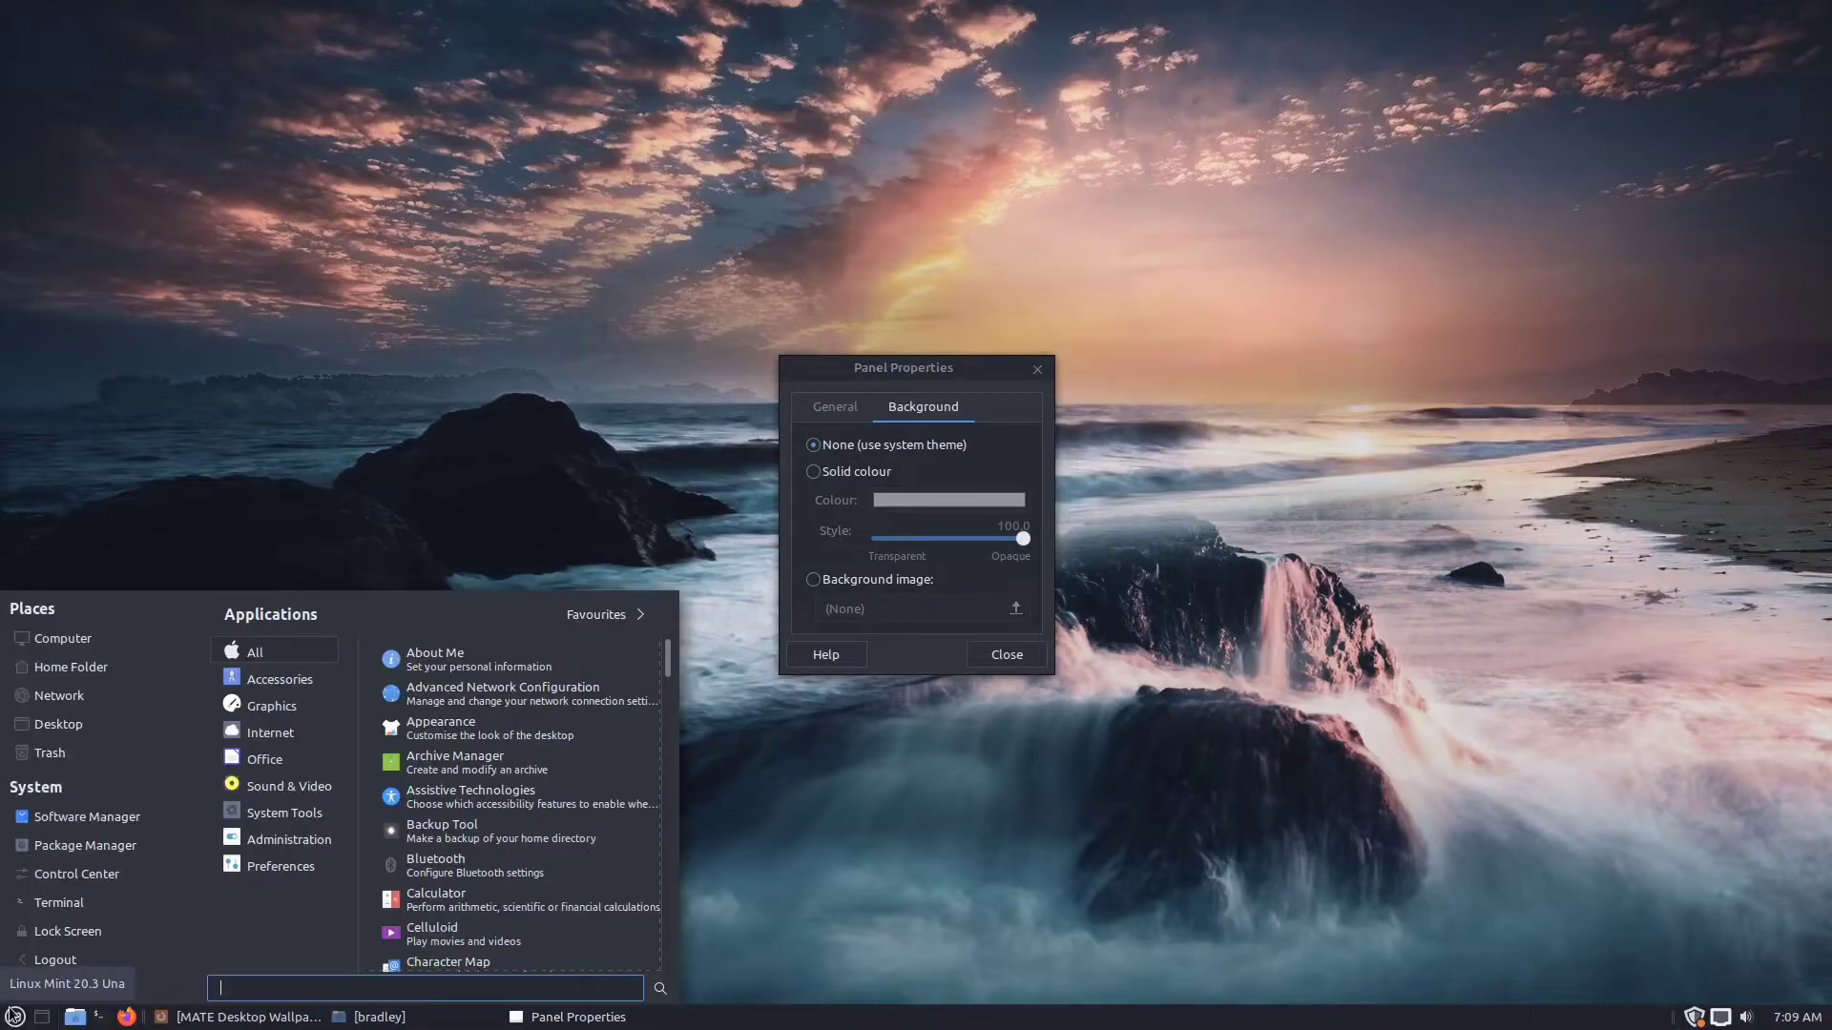
- Sample the taskbar colour #21232B with MATE Colour Selection and set the panel background to Solid colour
text(col)
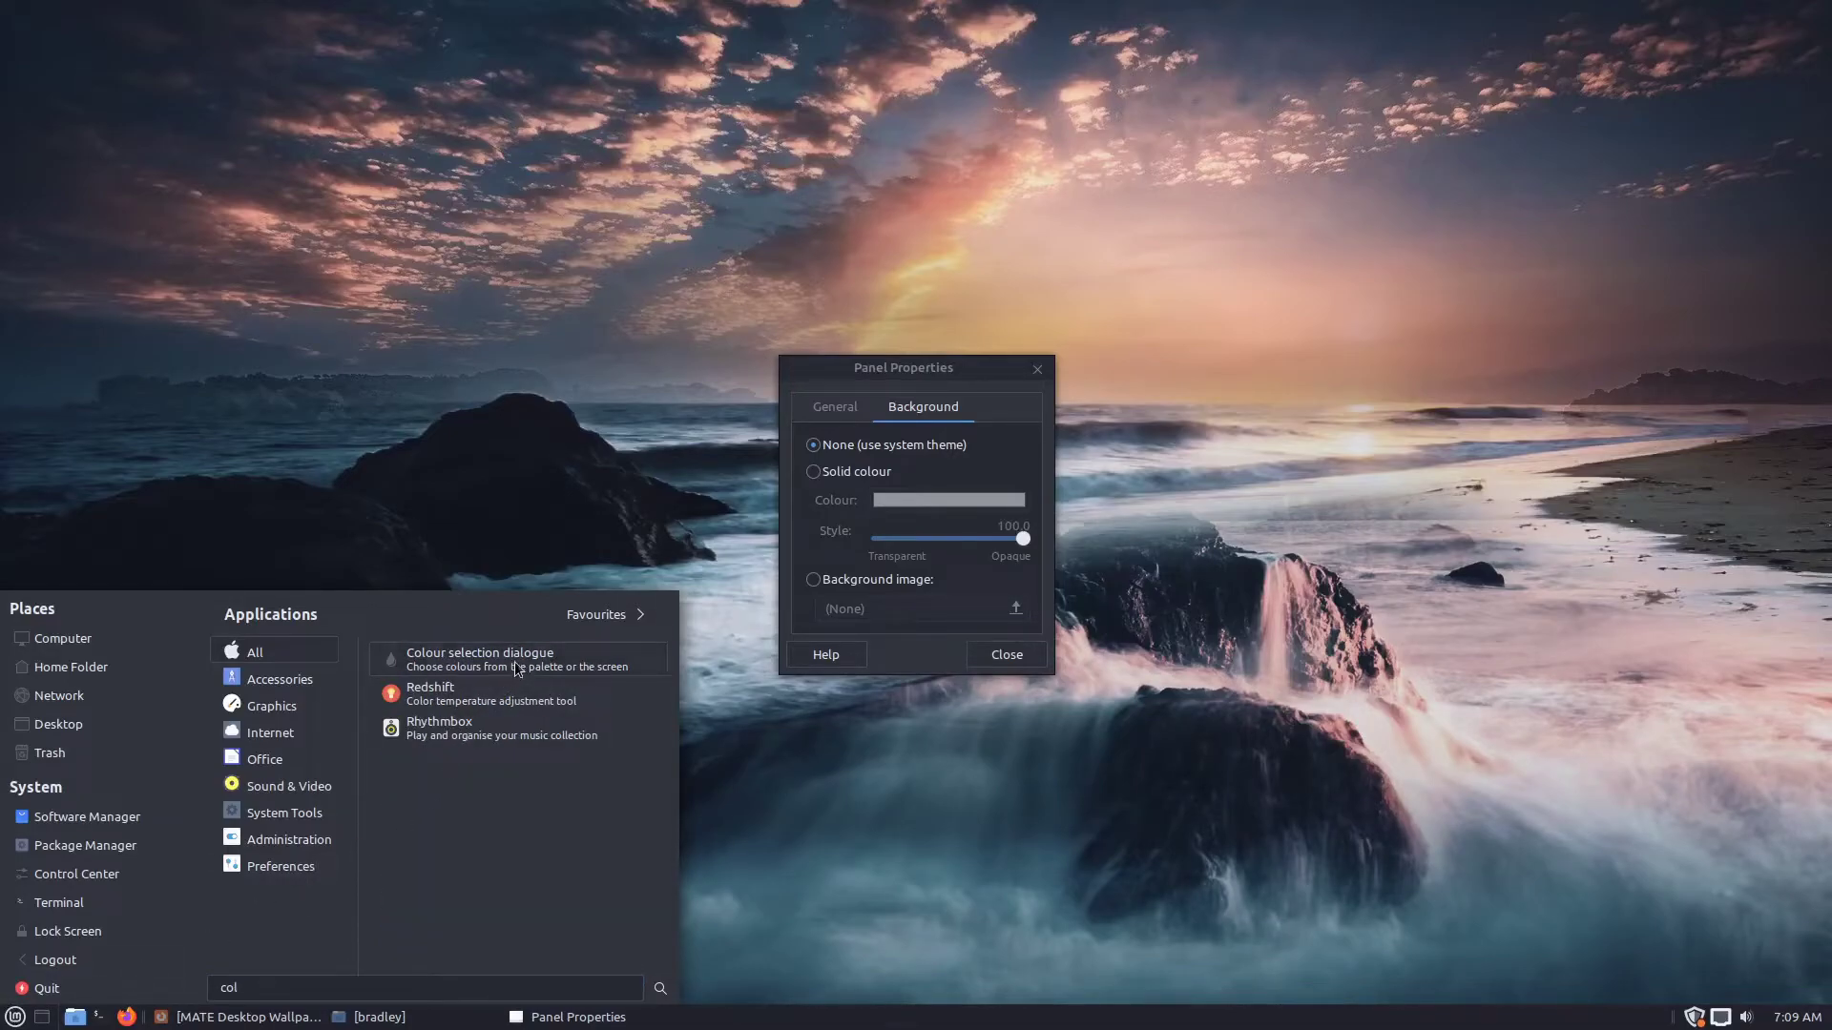
click(637, 662)
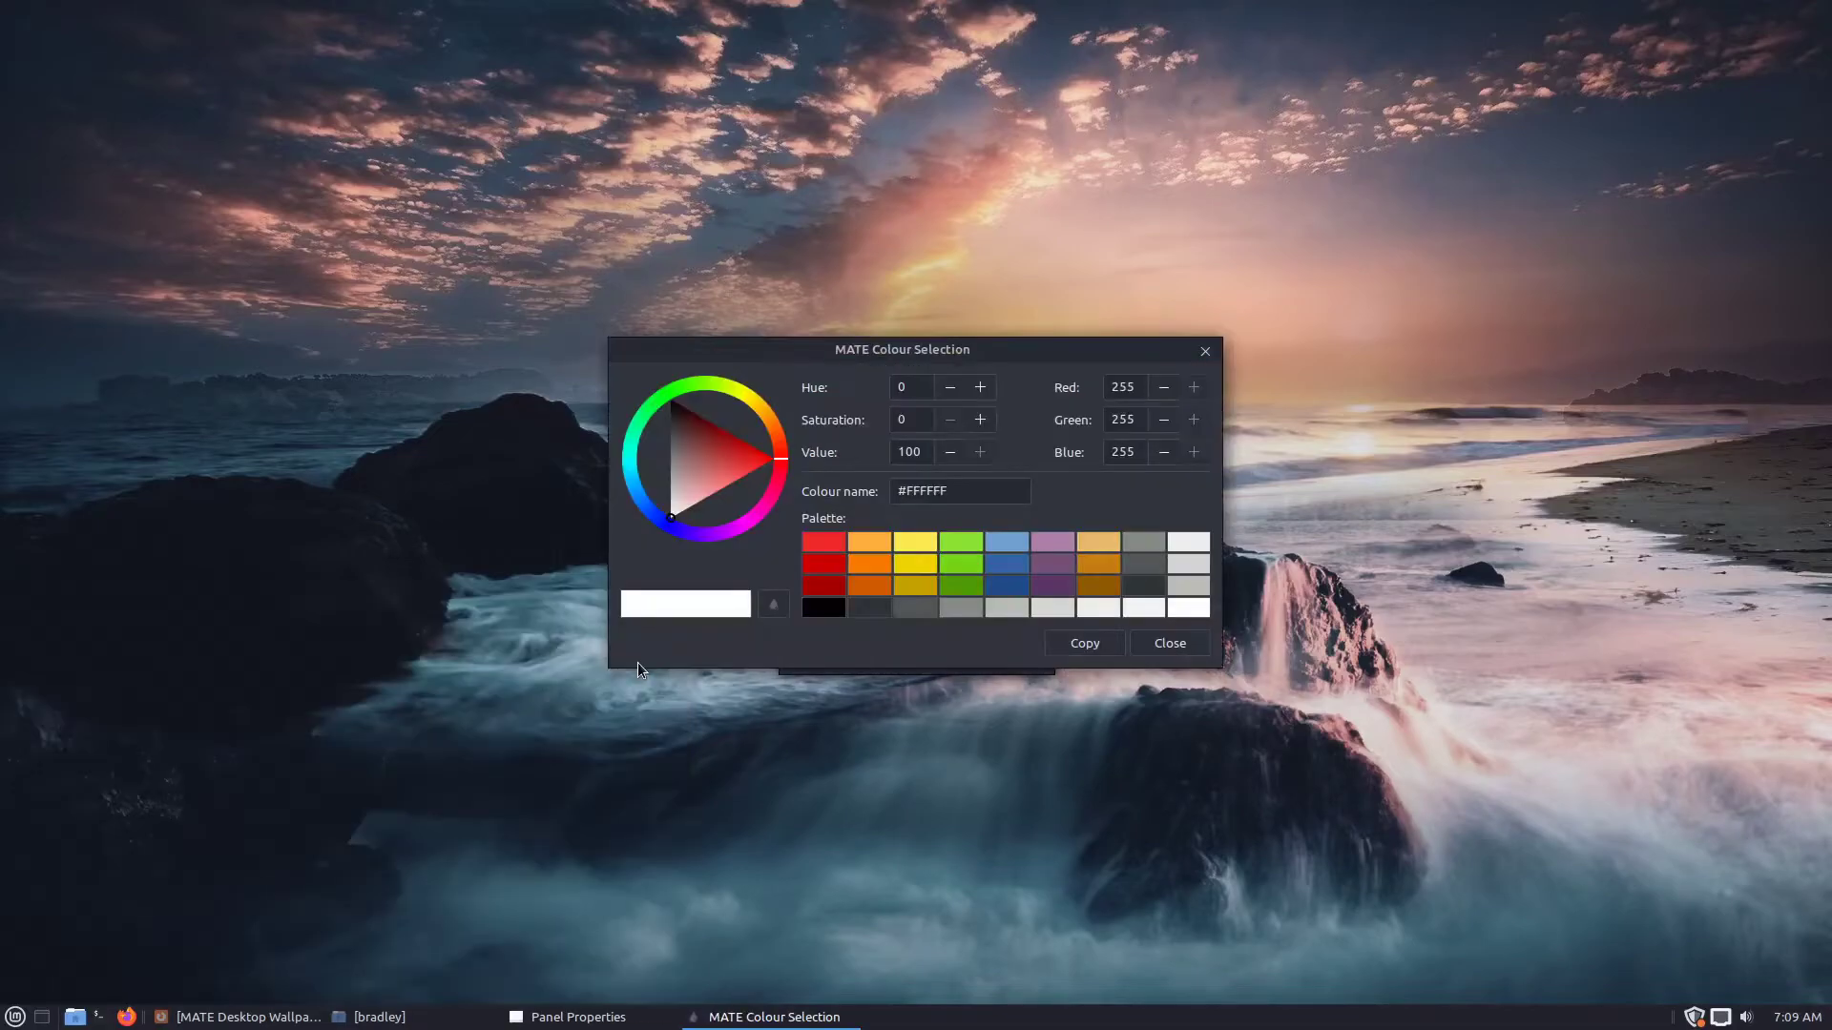
drag(1022, 351, 1517, 307)
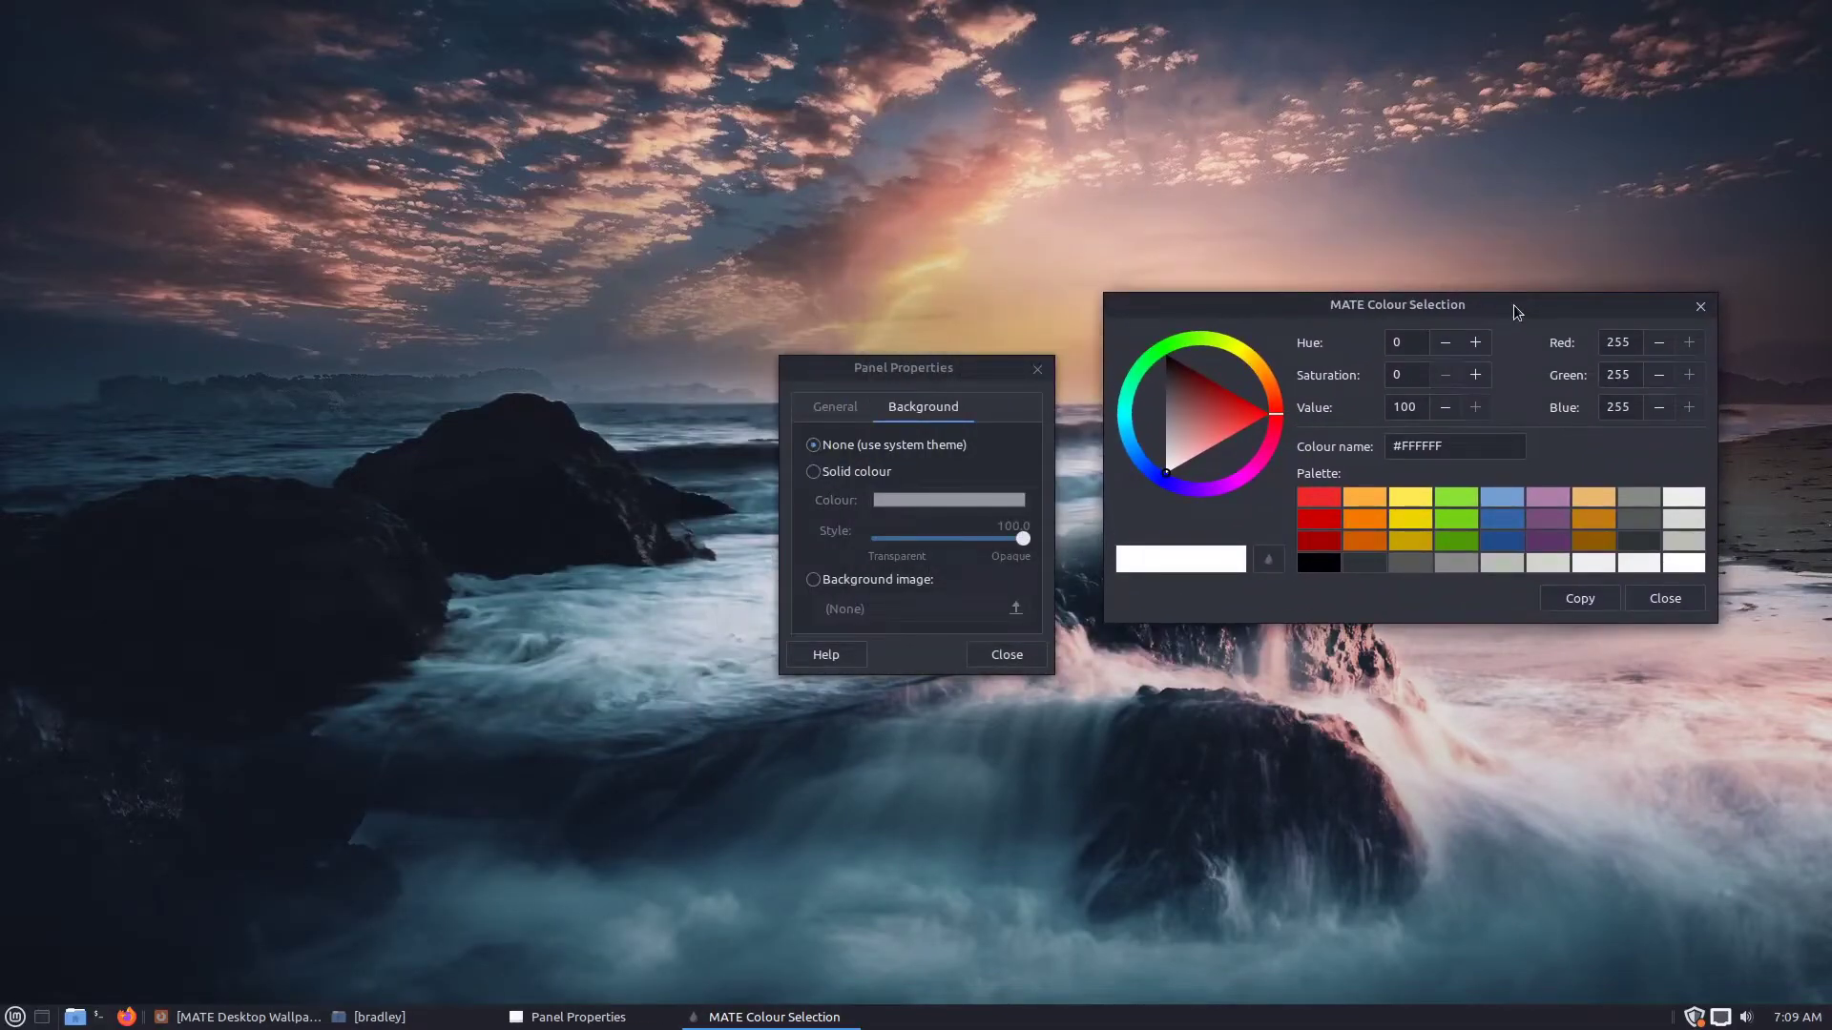
click(1273, 563)
click(997, 1008)
drag(1466, 444, 1355, 430)
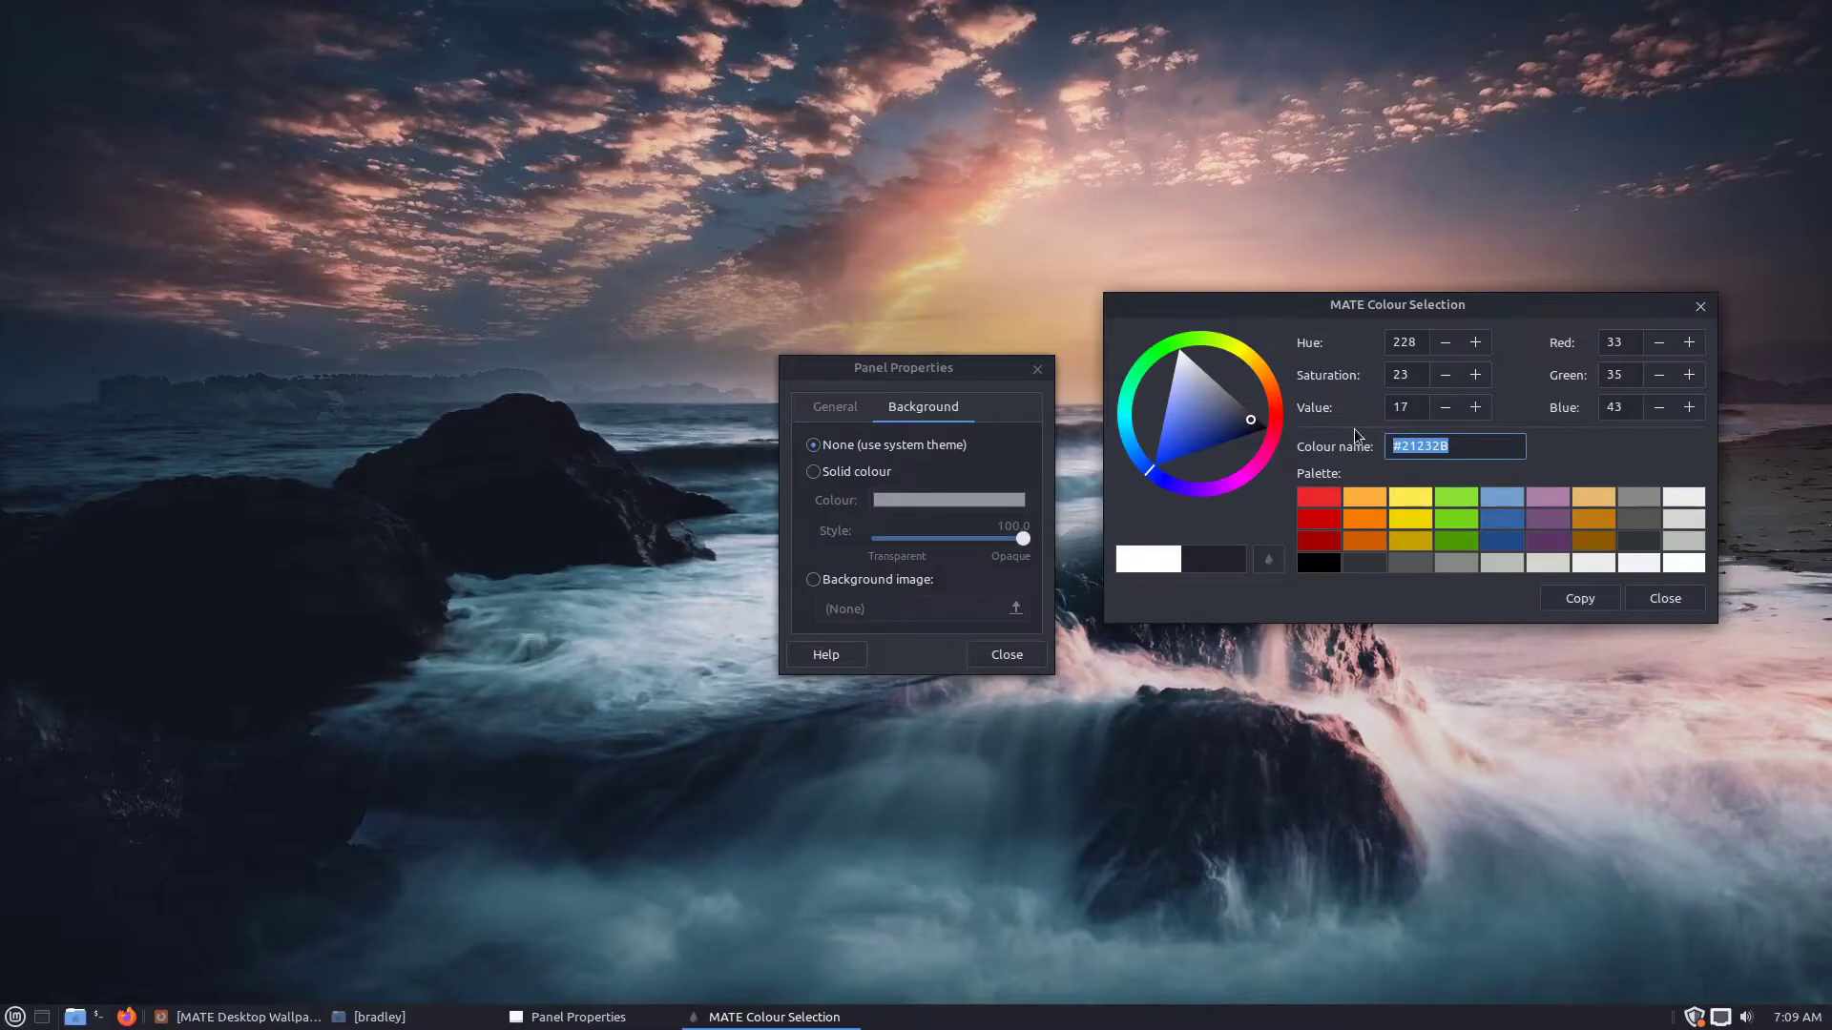
click(823, 472)
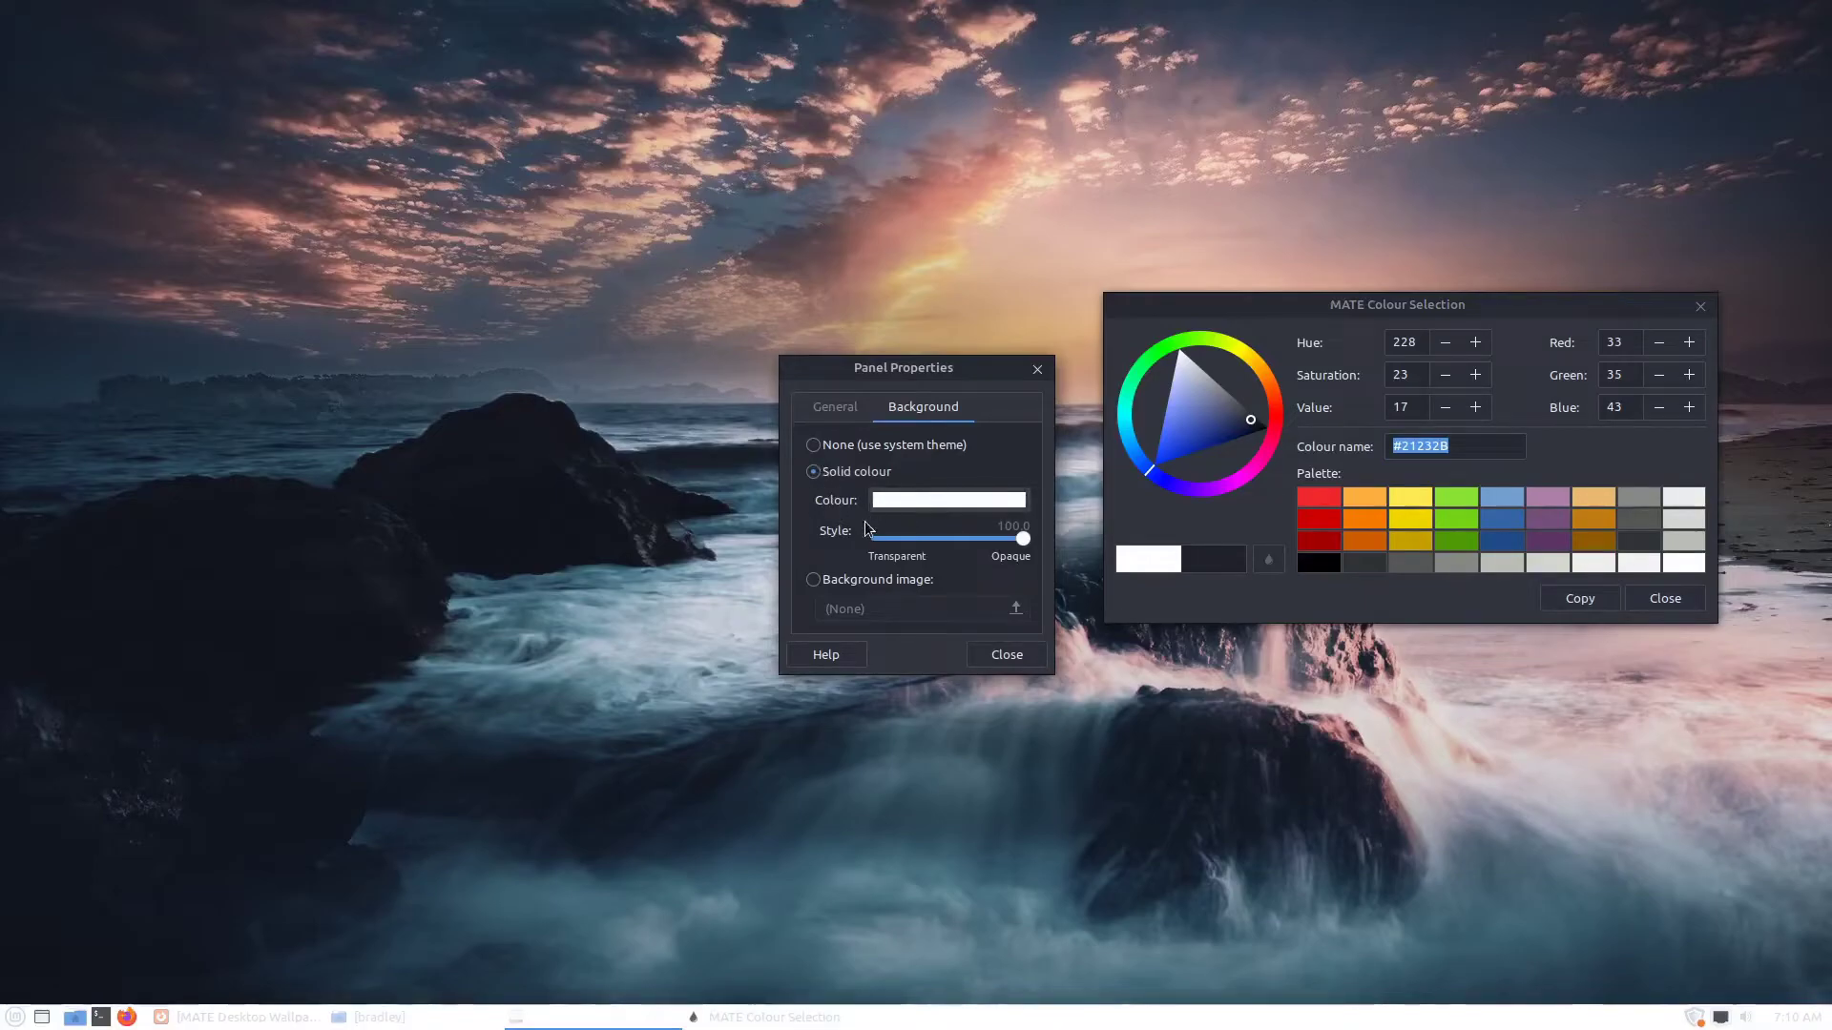
- Replace the custom colour #BF4040 with #21232B and apply it as the panel's background
click(924, 500)
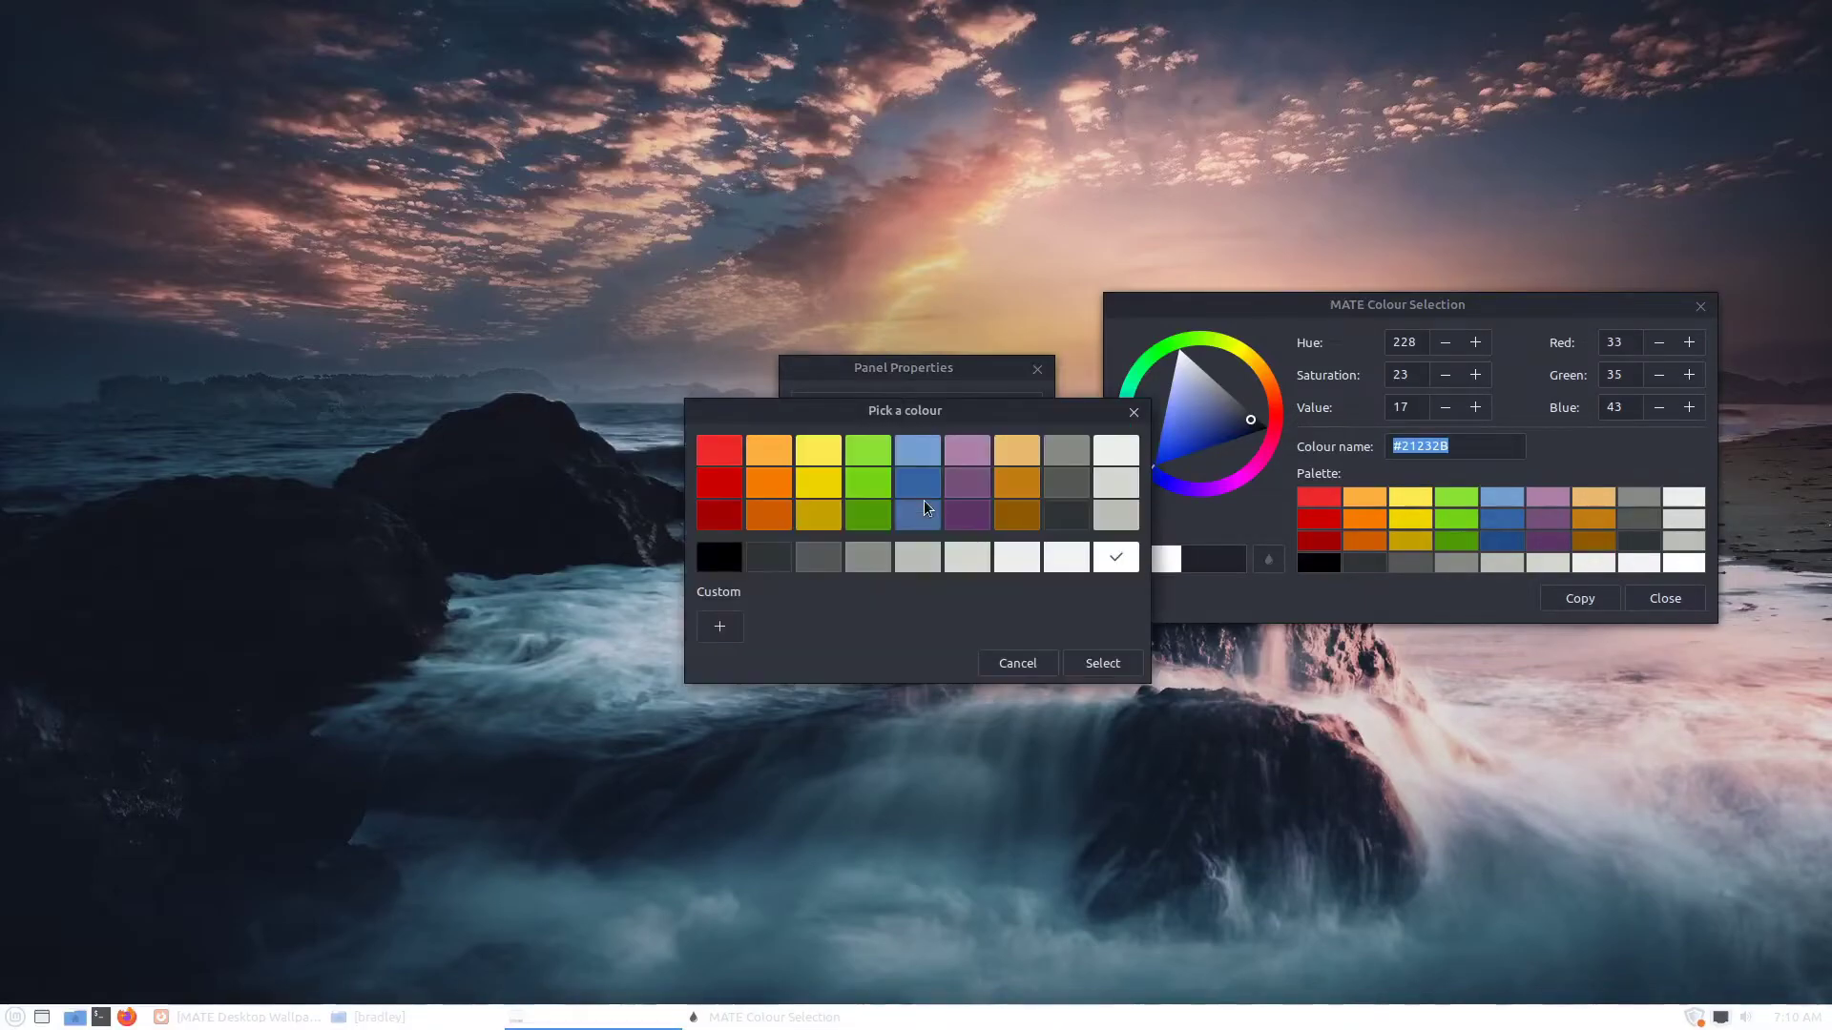
click(728, 626)
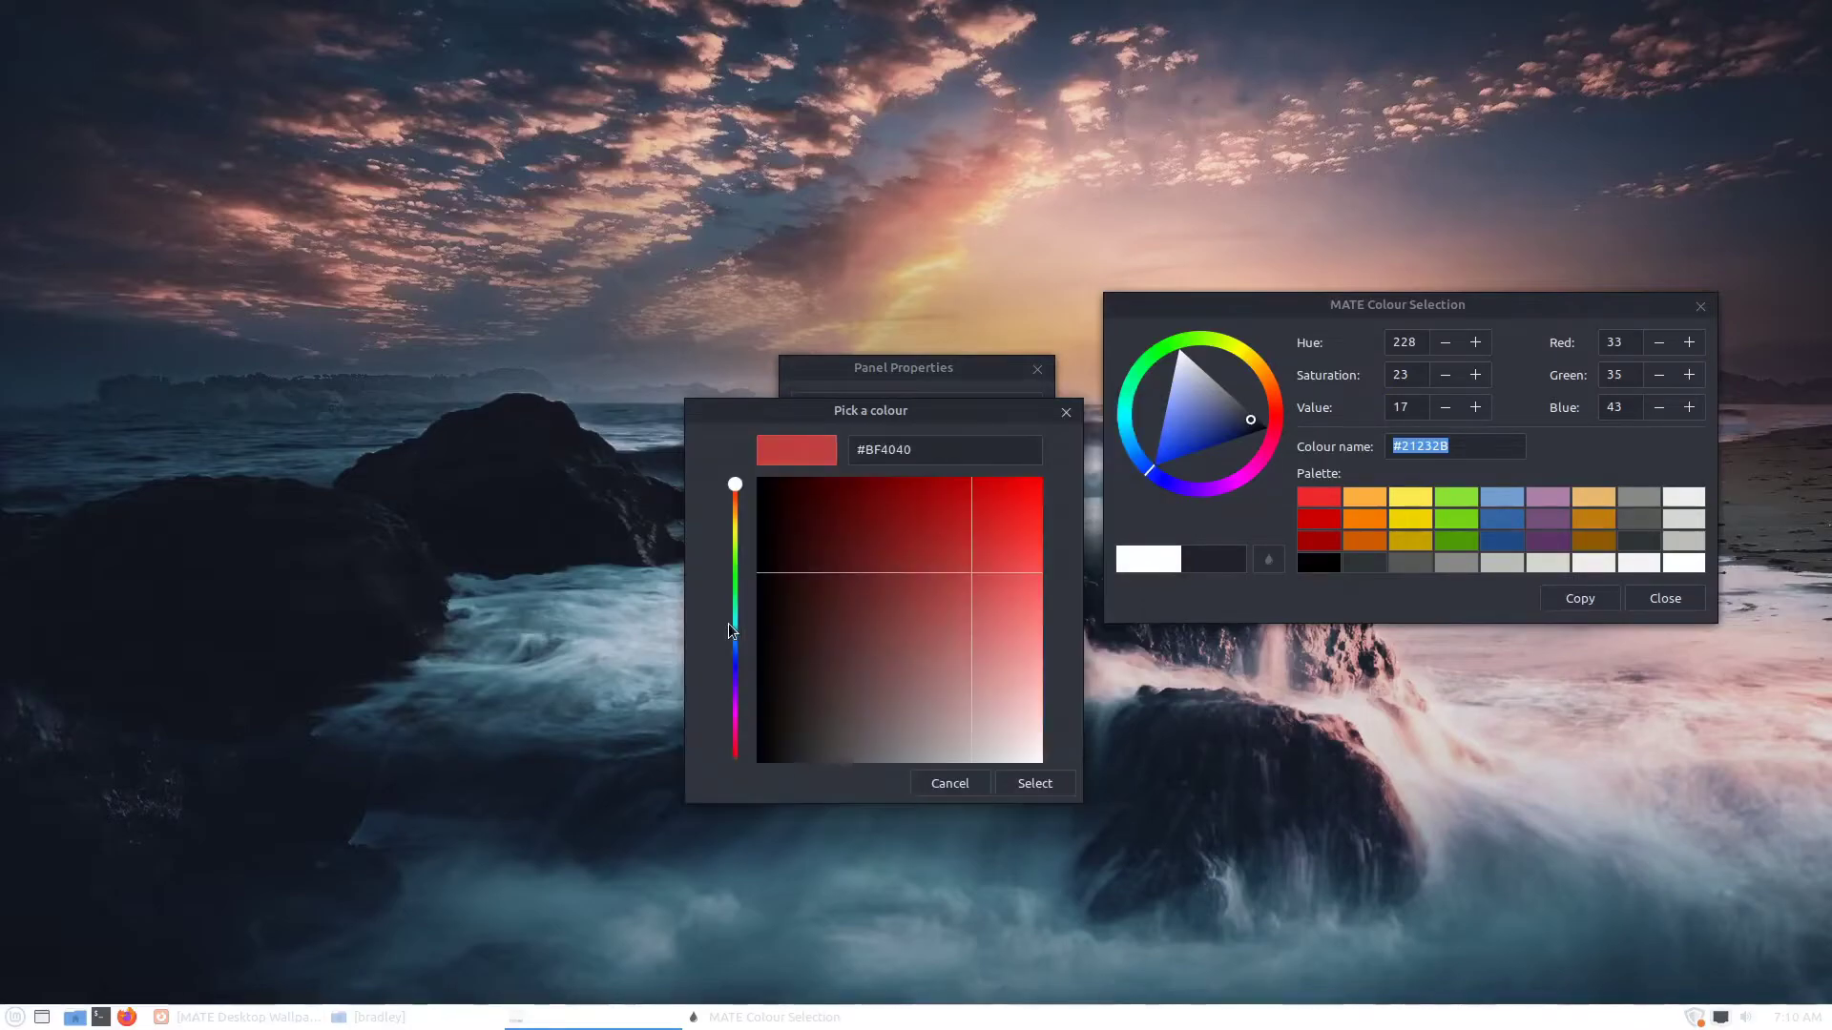
click(1360, 448)
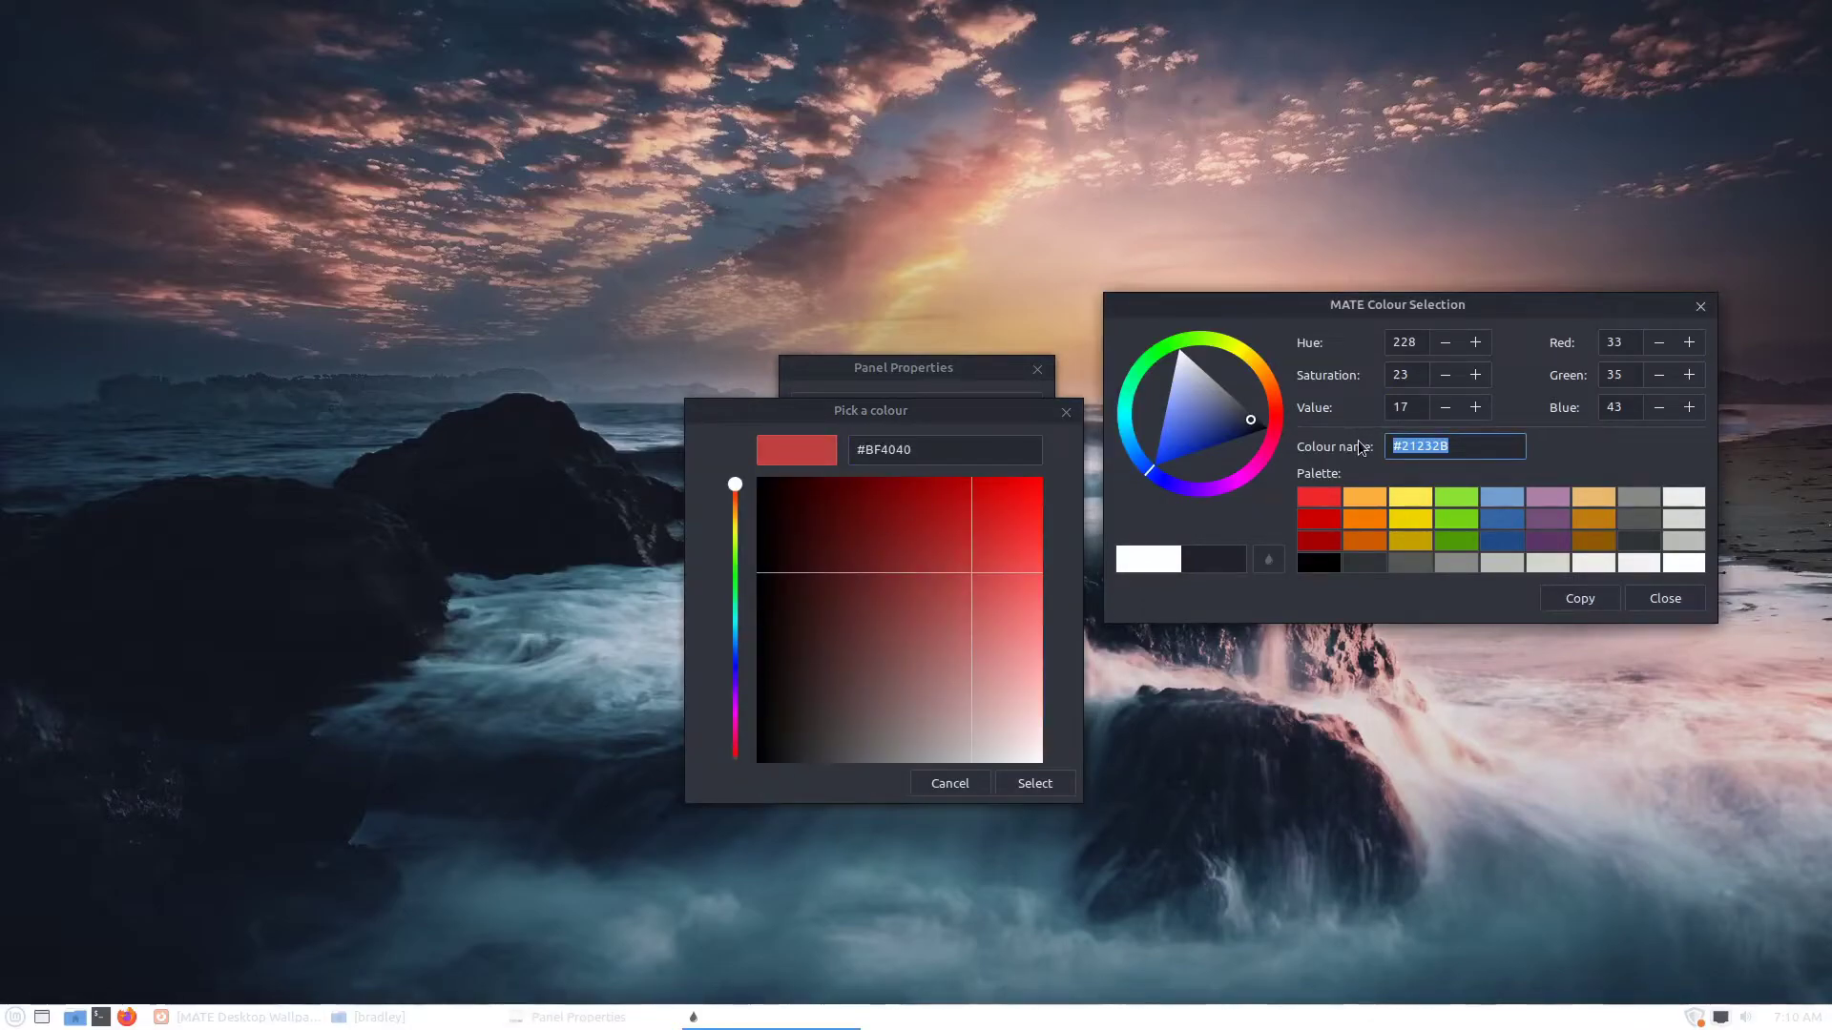
click(976, 449)
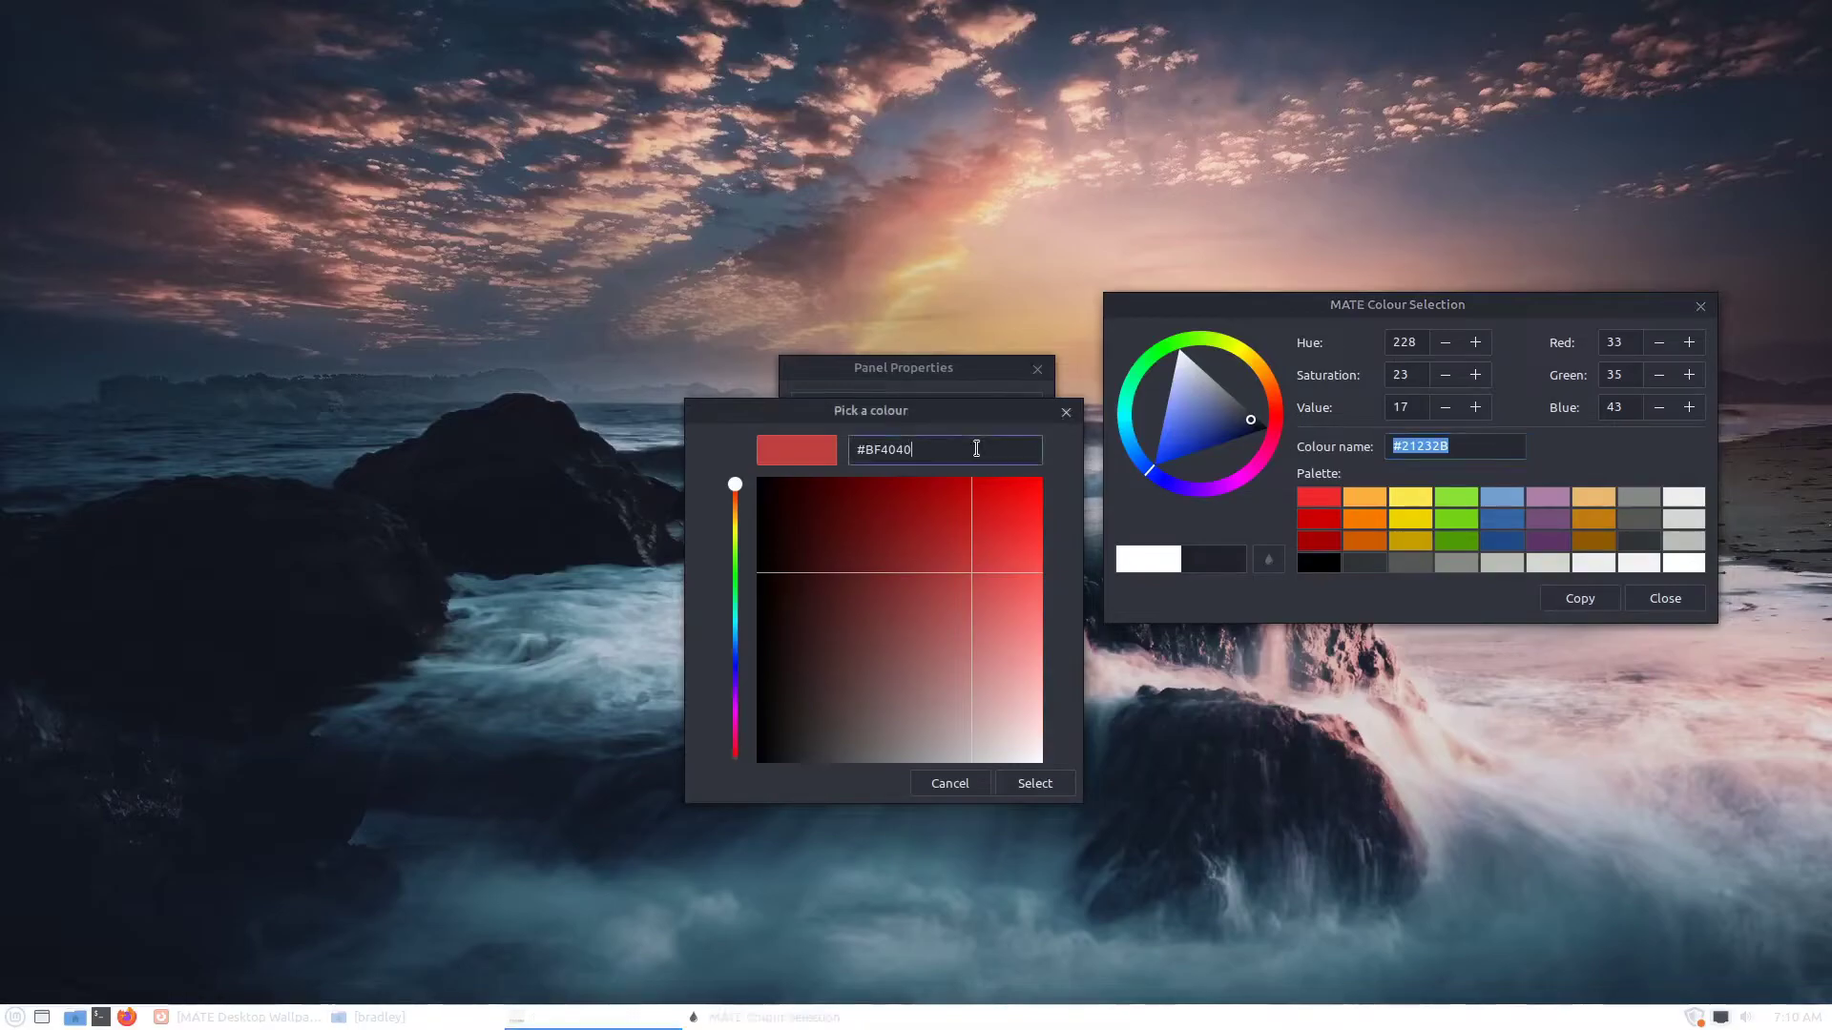
drag(976, 448, 827, 447)
text(#21232B)
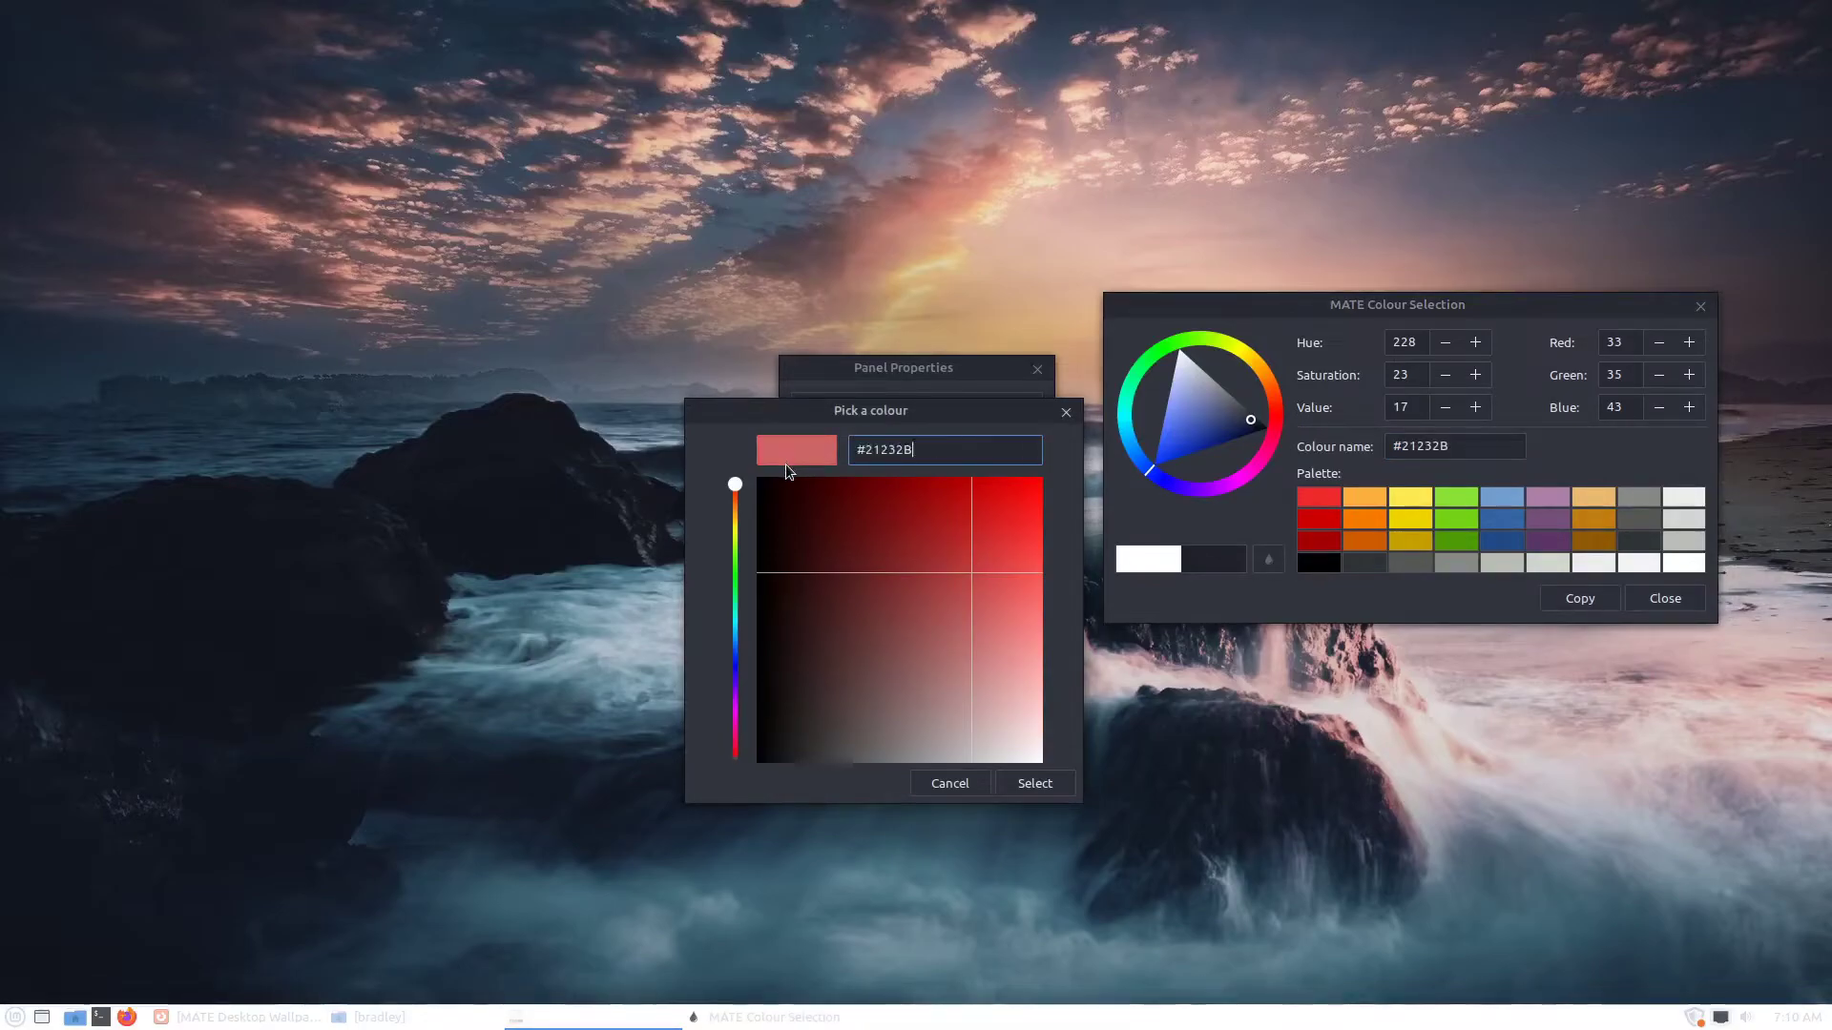
click(1052, 783)
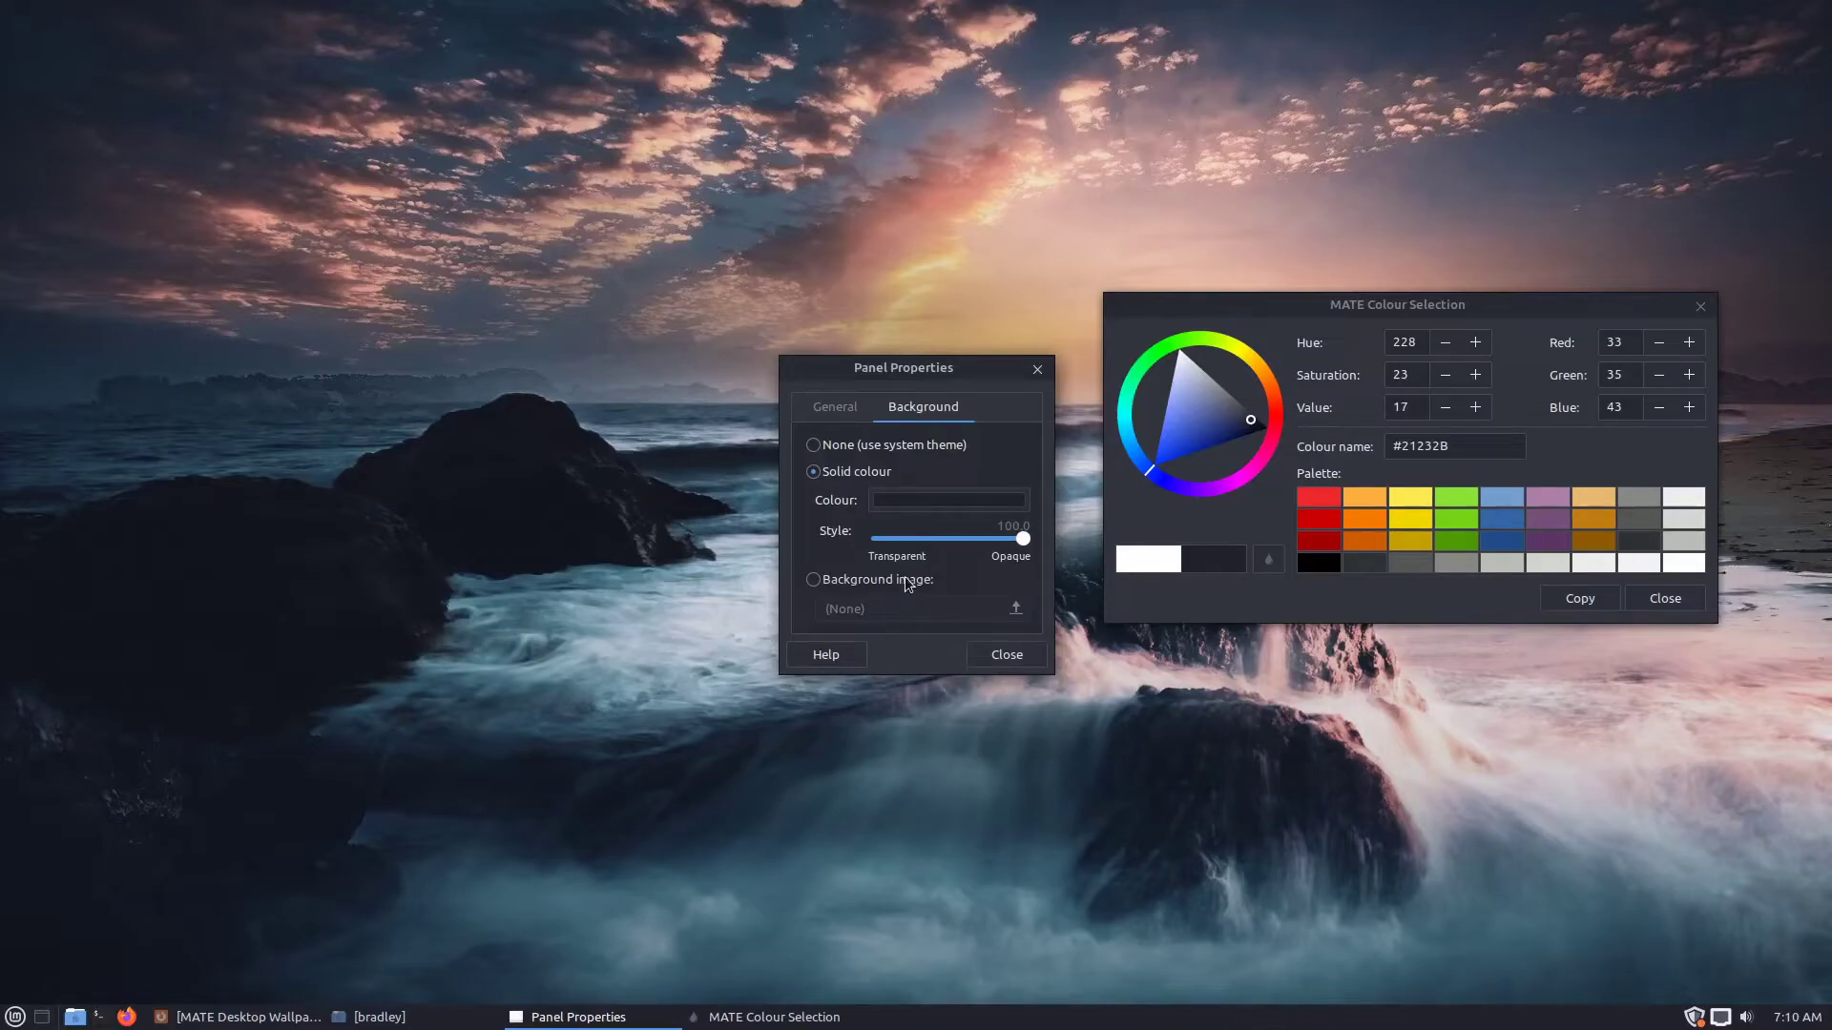
- Lower the dark panel's opacity to about 83 and close Panel Properties
drag(1026, 543, 1066, 769)
click(1427, 443)
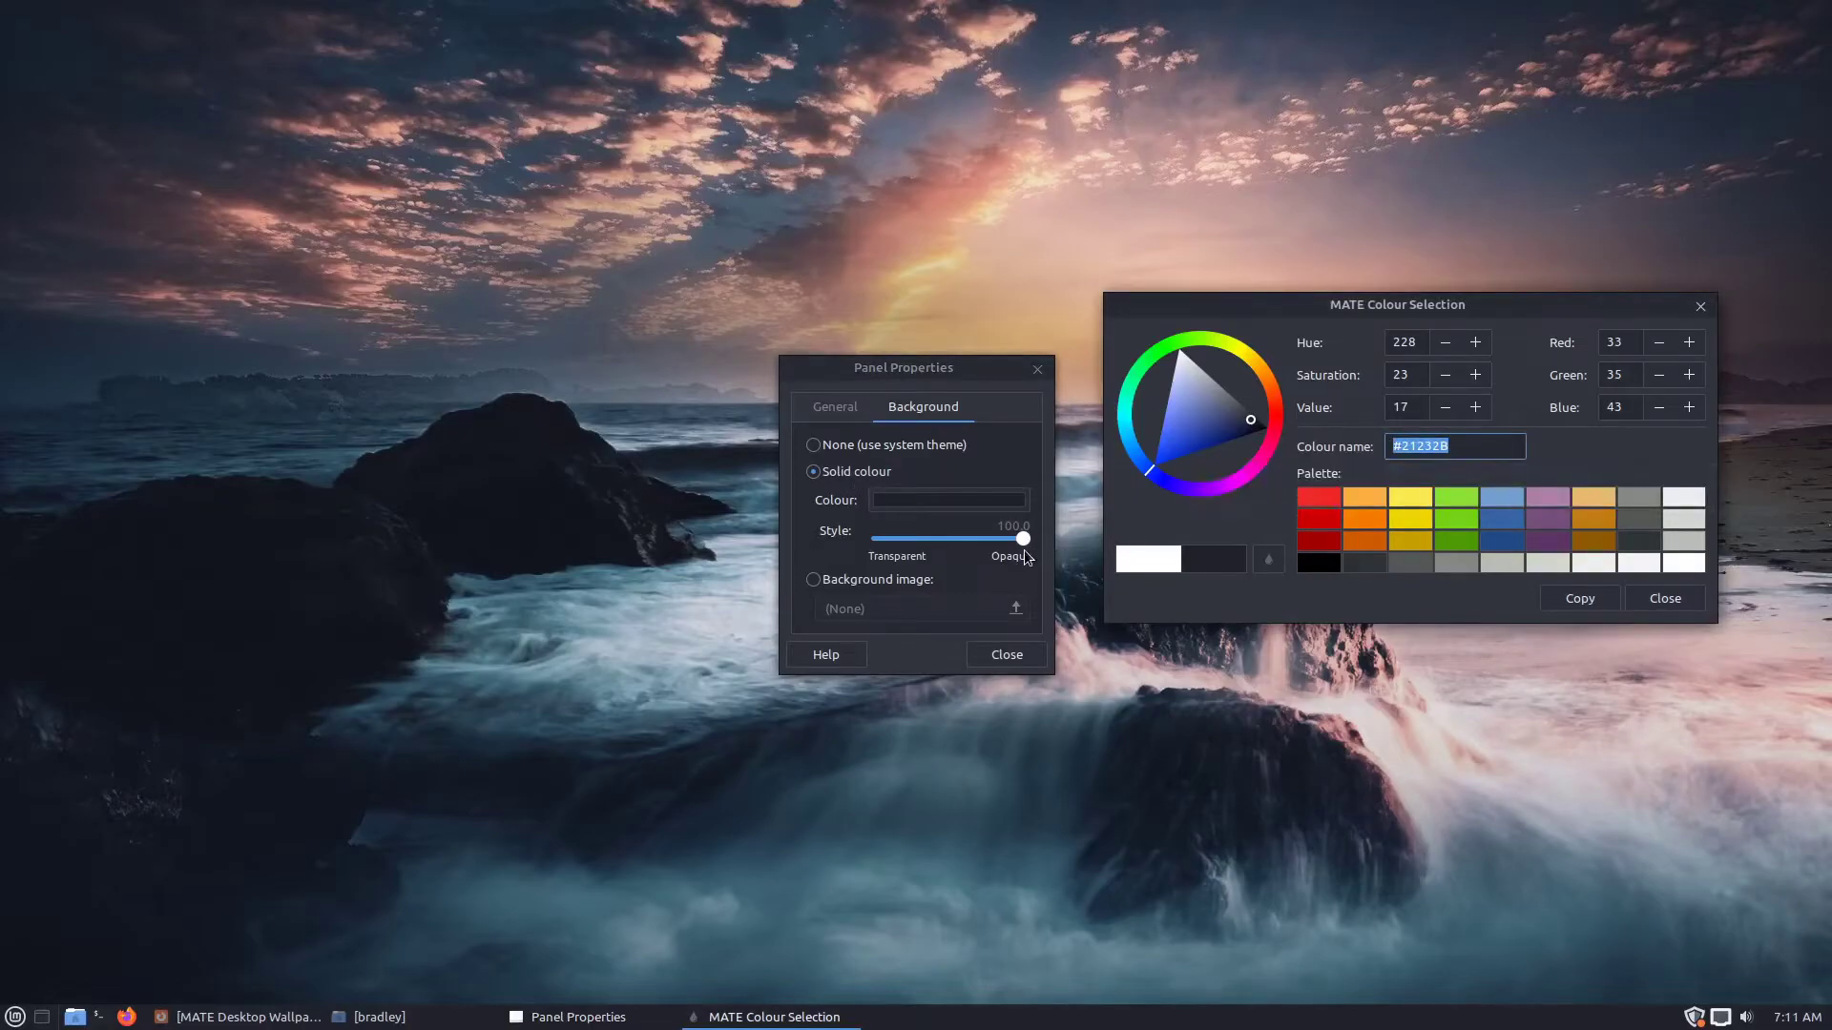
drag(1020, 538, 974, 543)
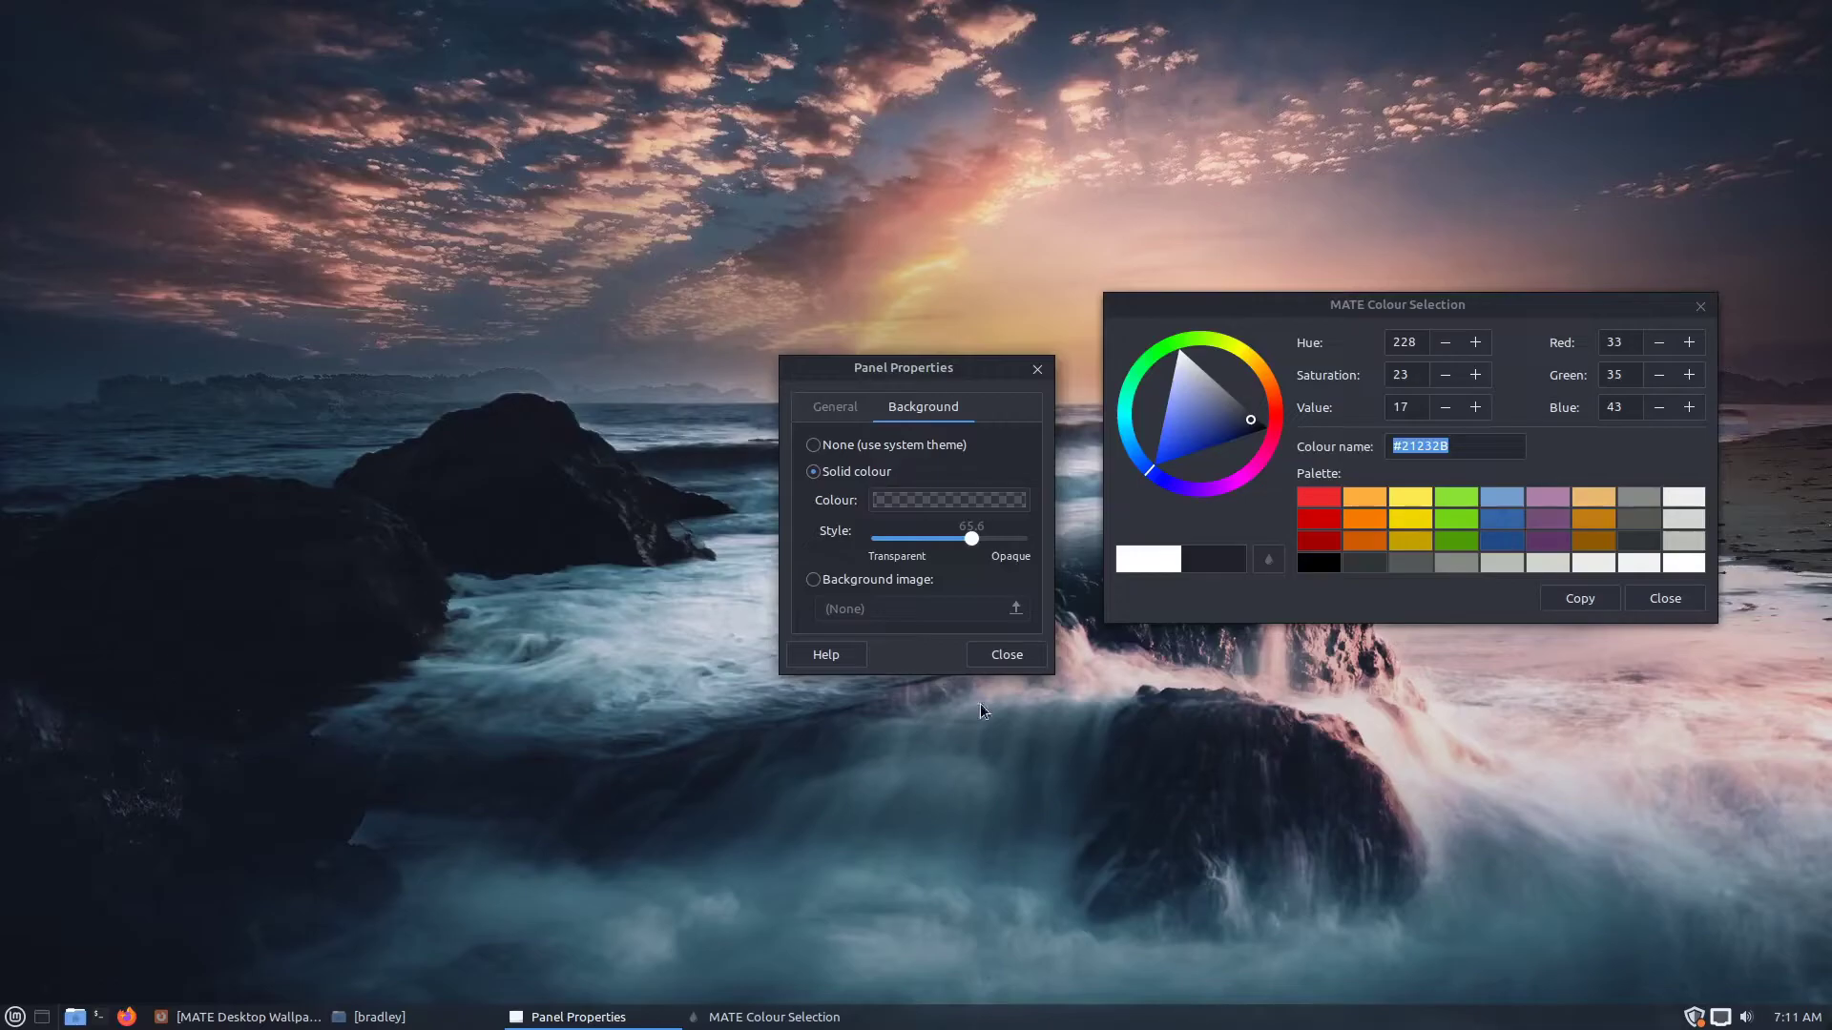
click(1028, 655)
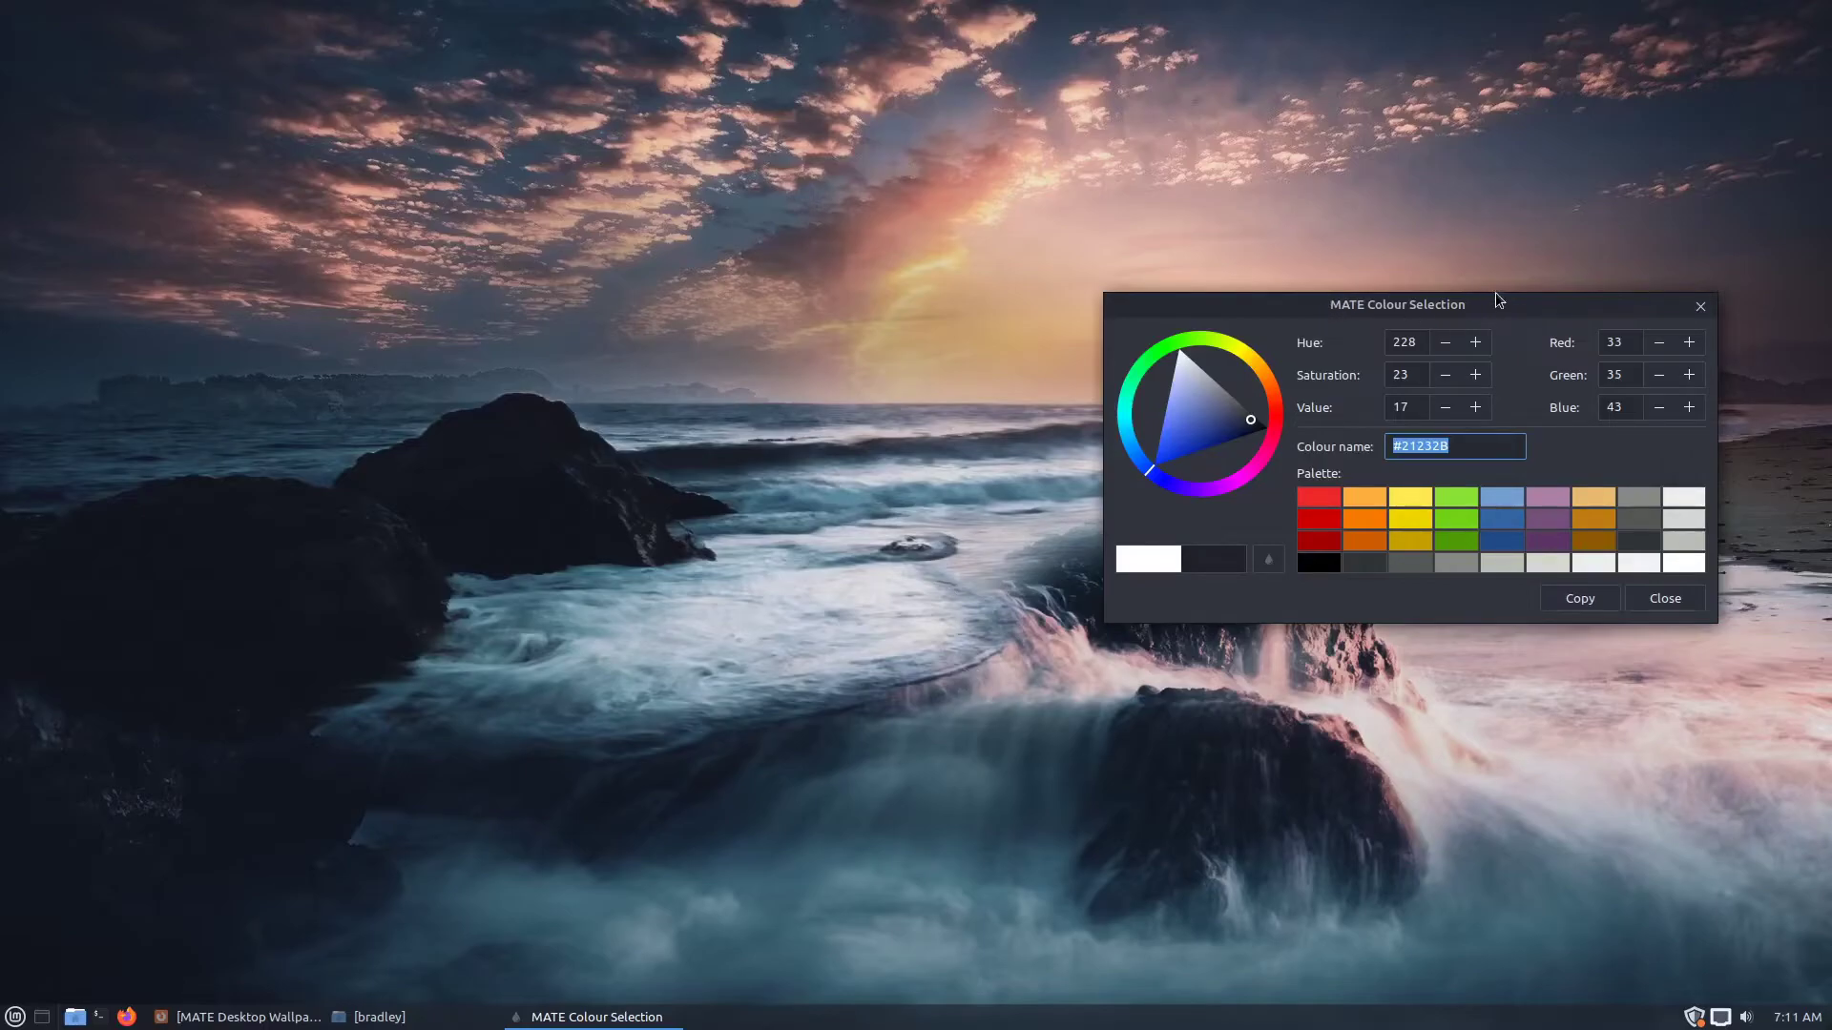
drag(1504, 304, 1525, 307)
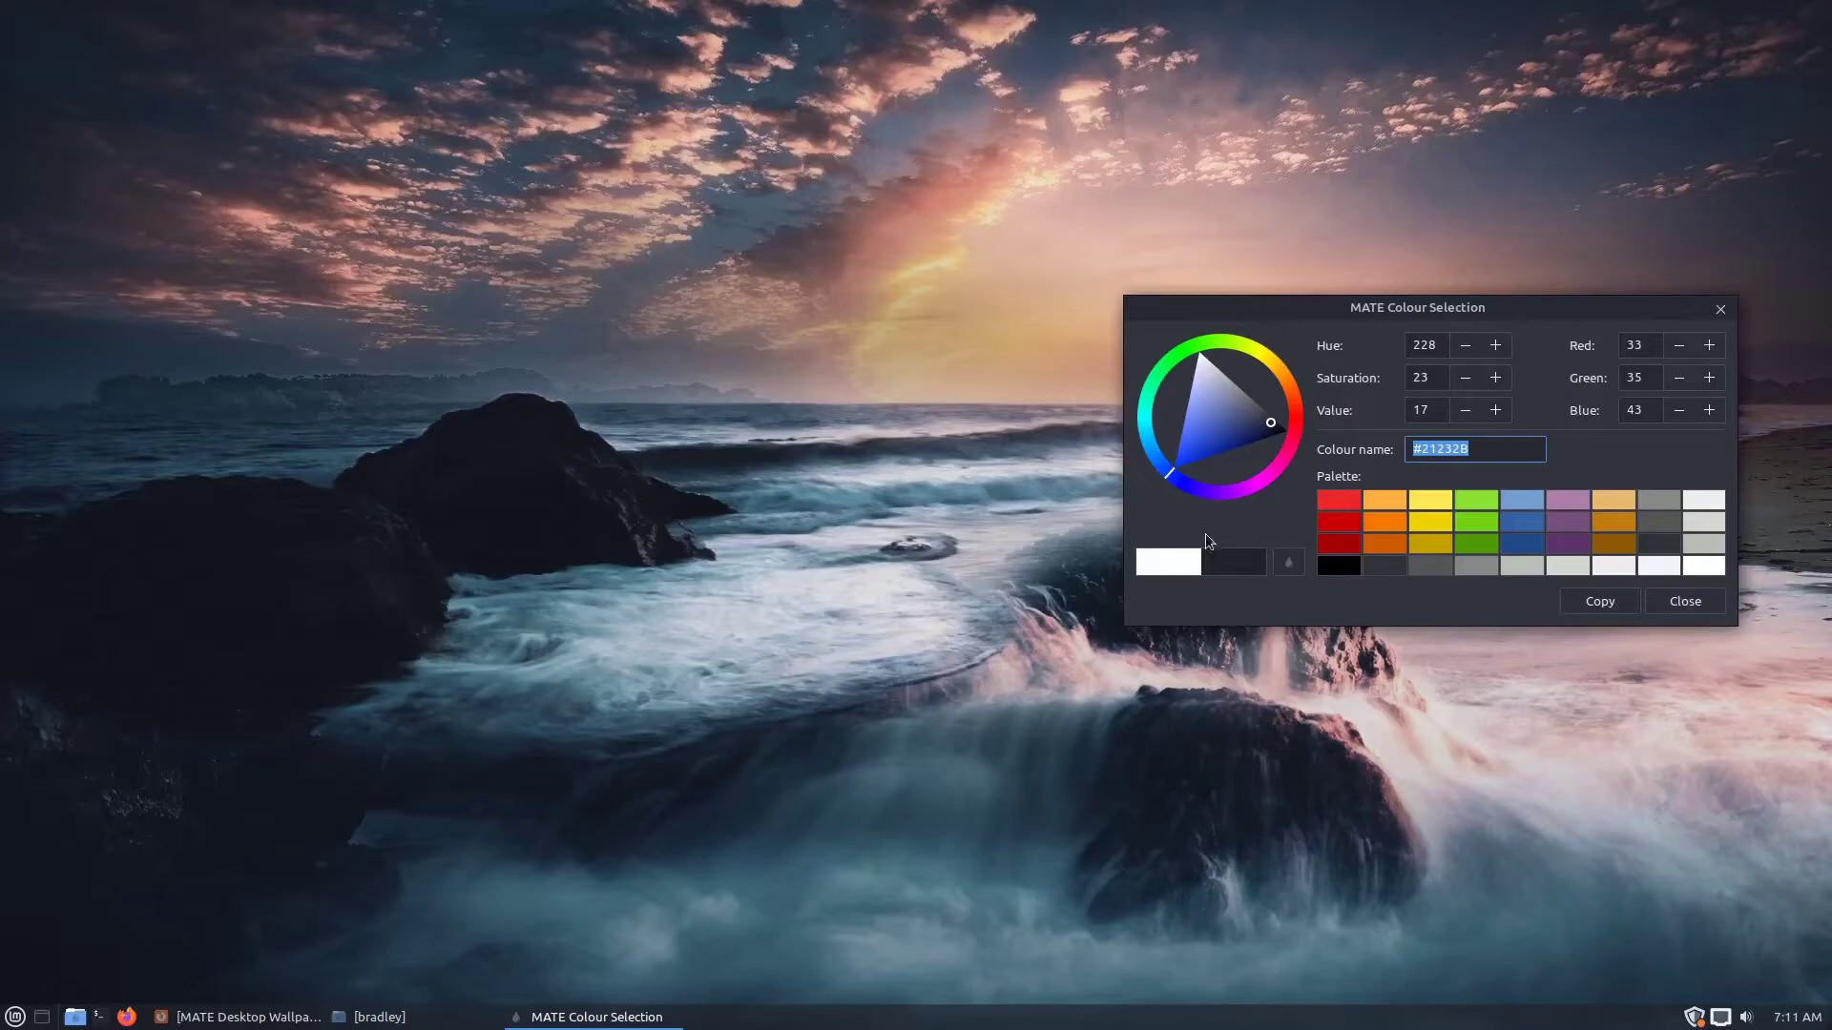
click(1498, 449)
- Close the colour selector, launch LibreOffice Writer and open Options at Application Colors
click(1703, 601)
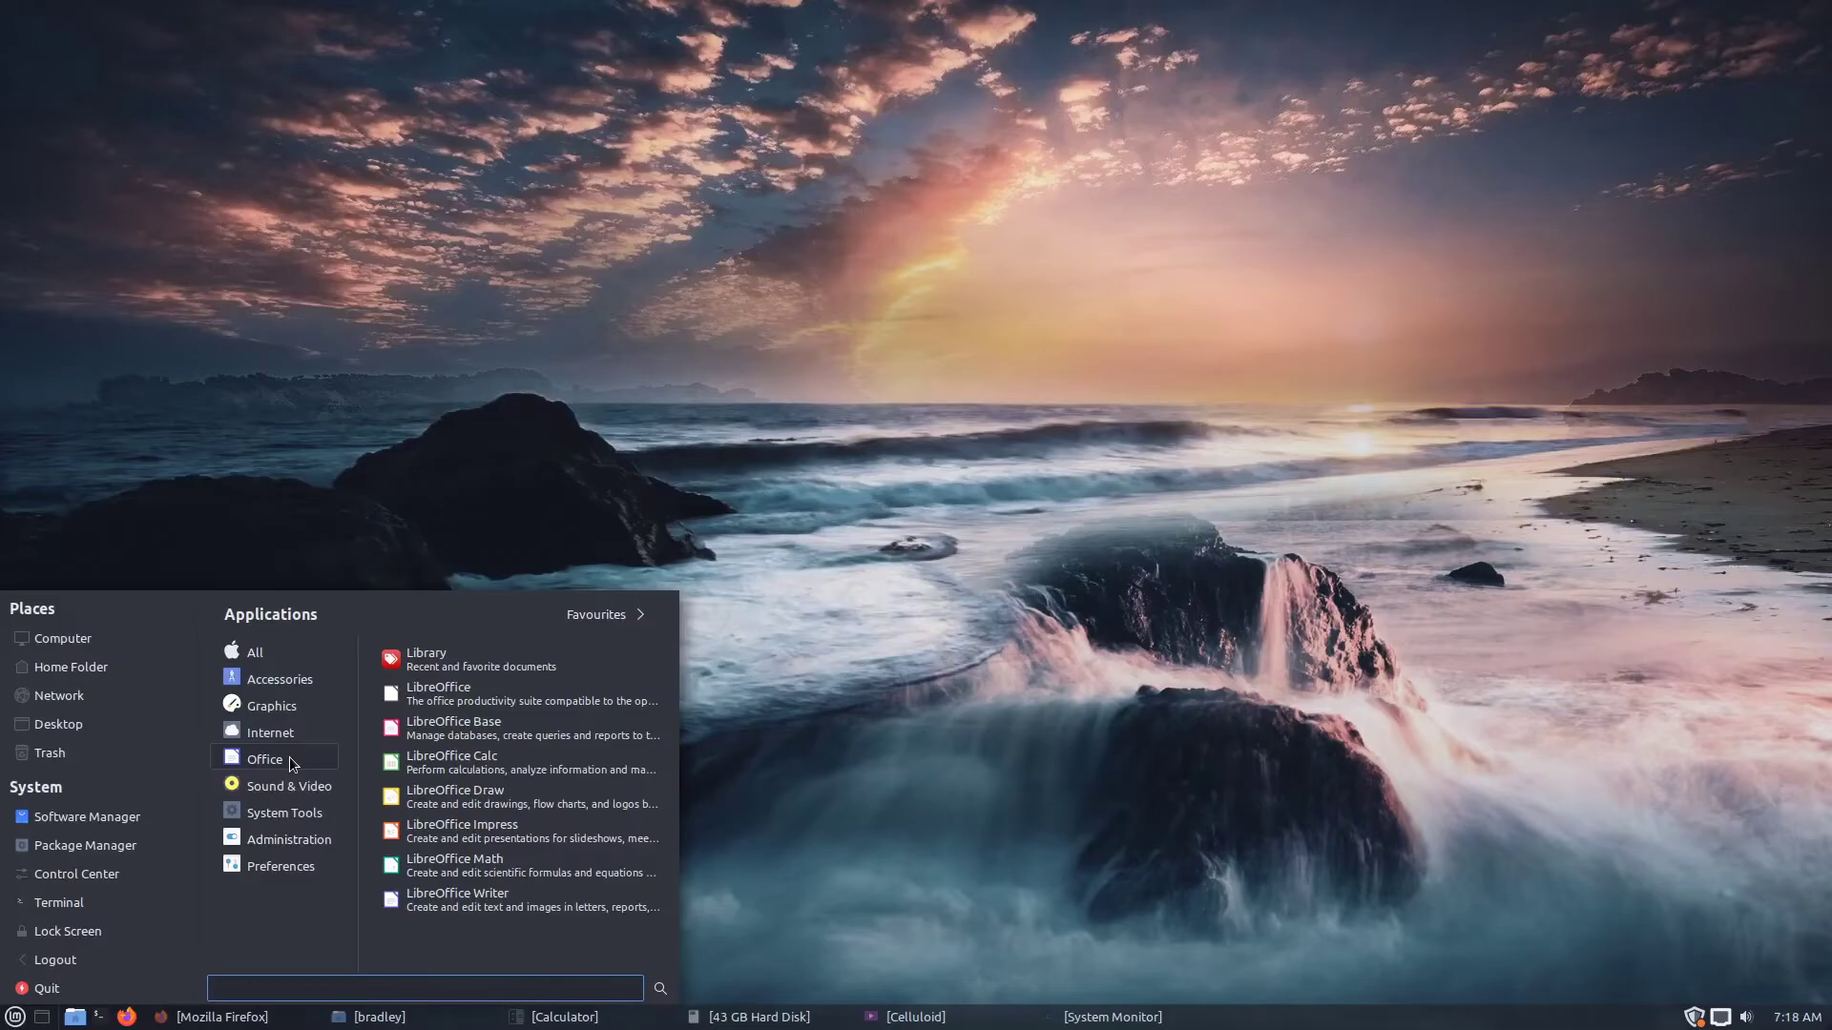
click(505, 900)
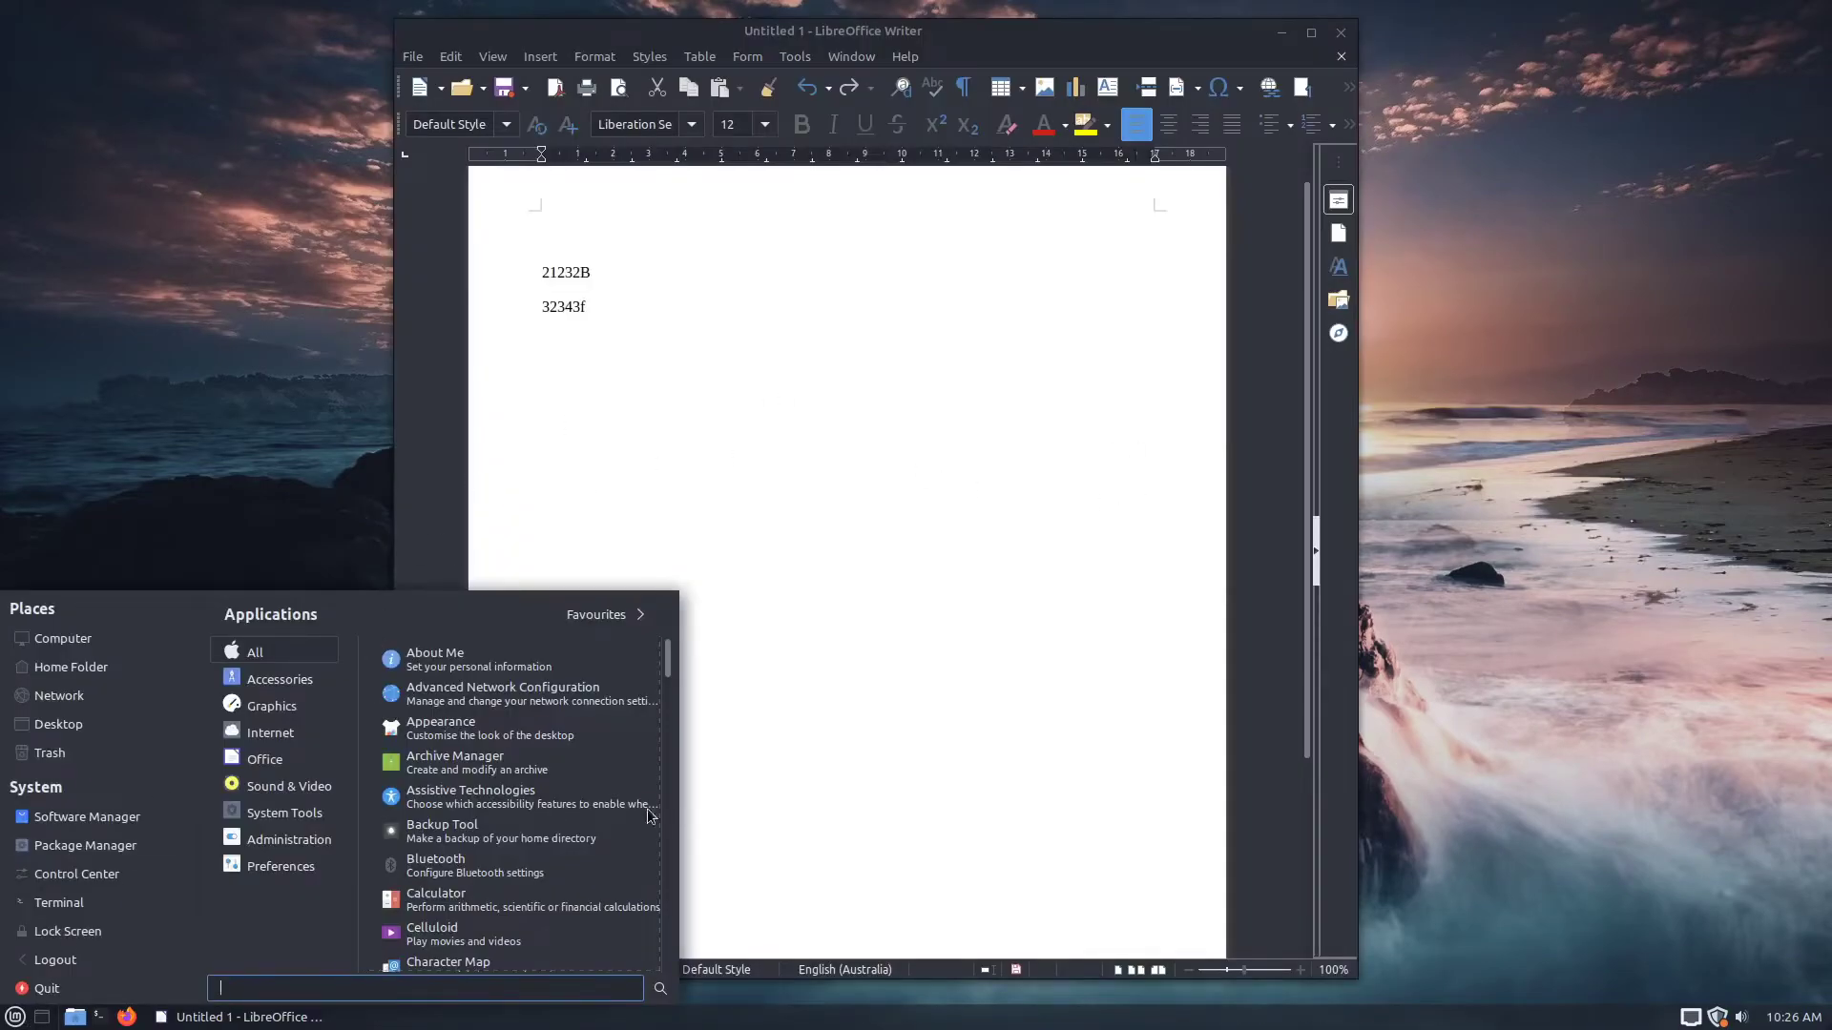
click(654, 406)
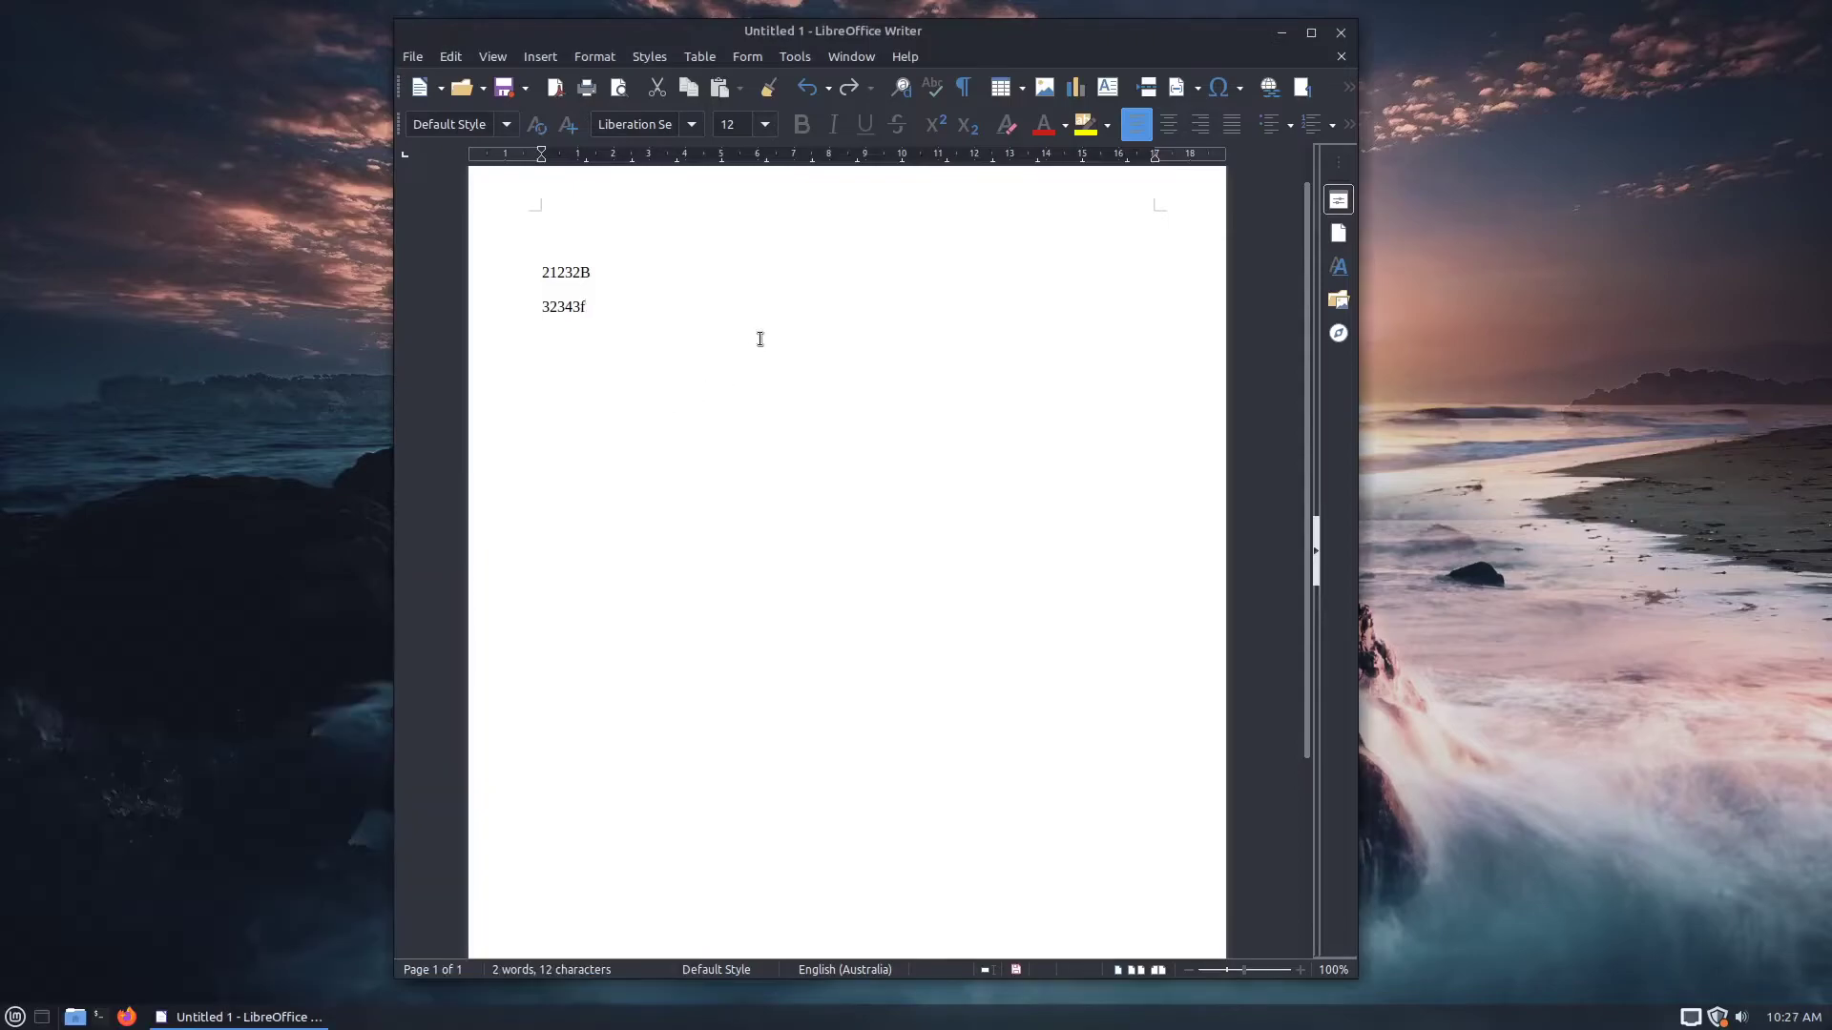
click(795, 59)
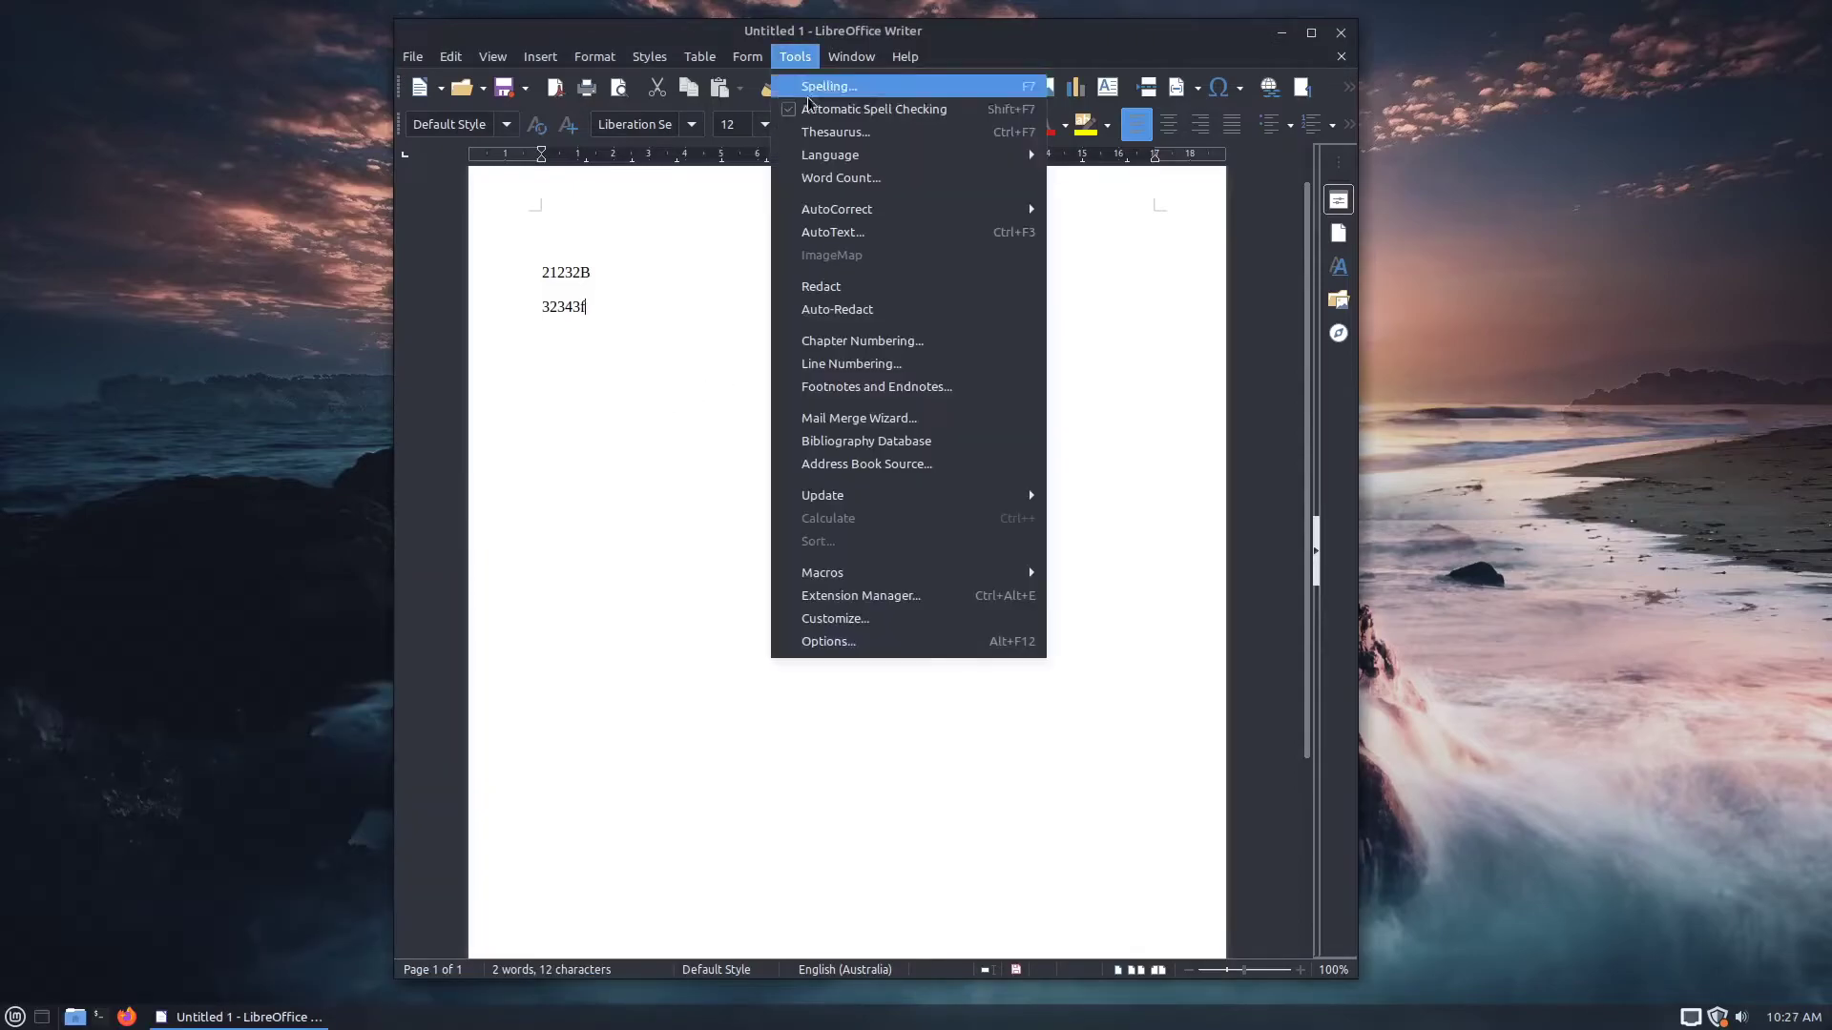
click(858, 641)
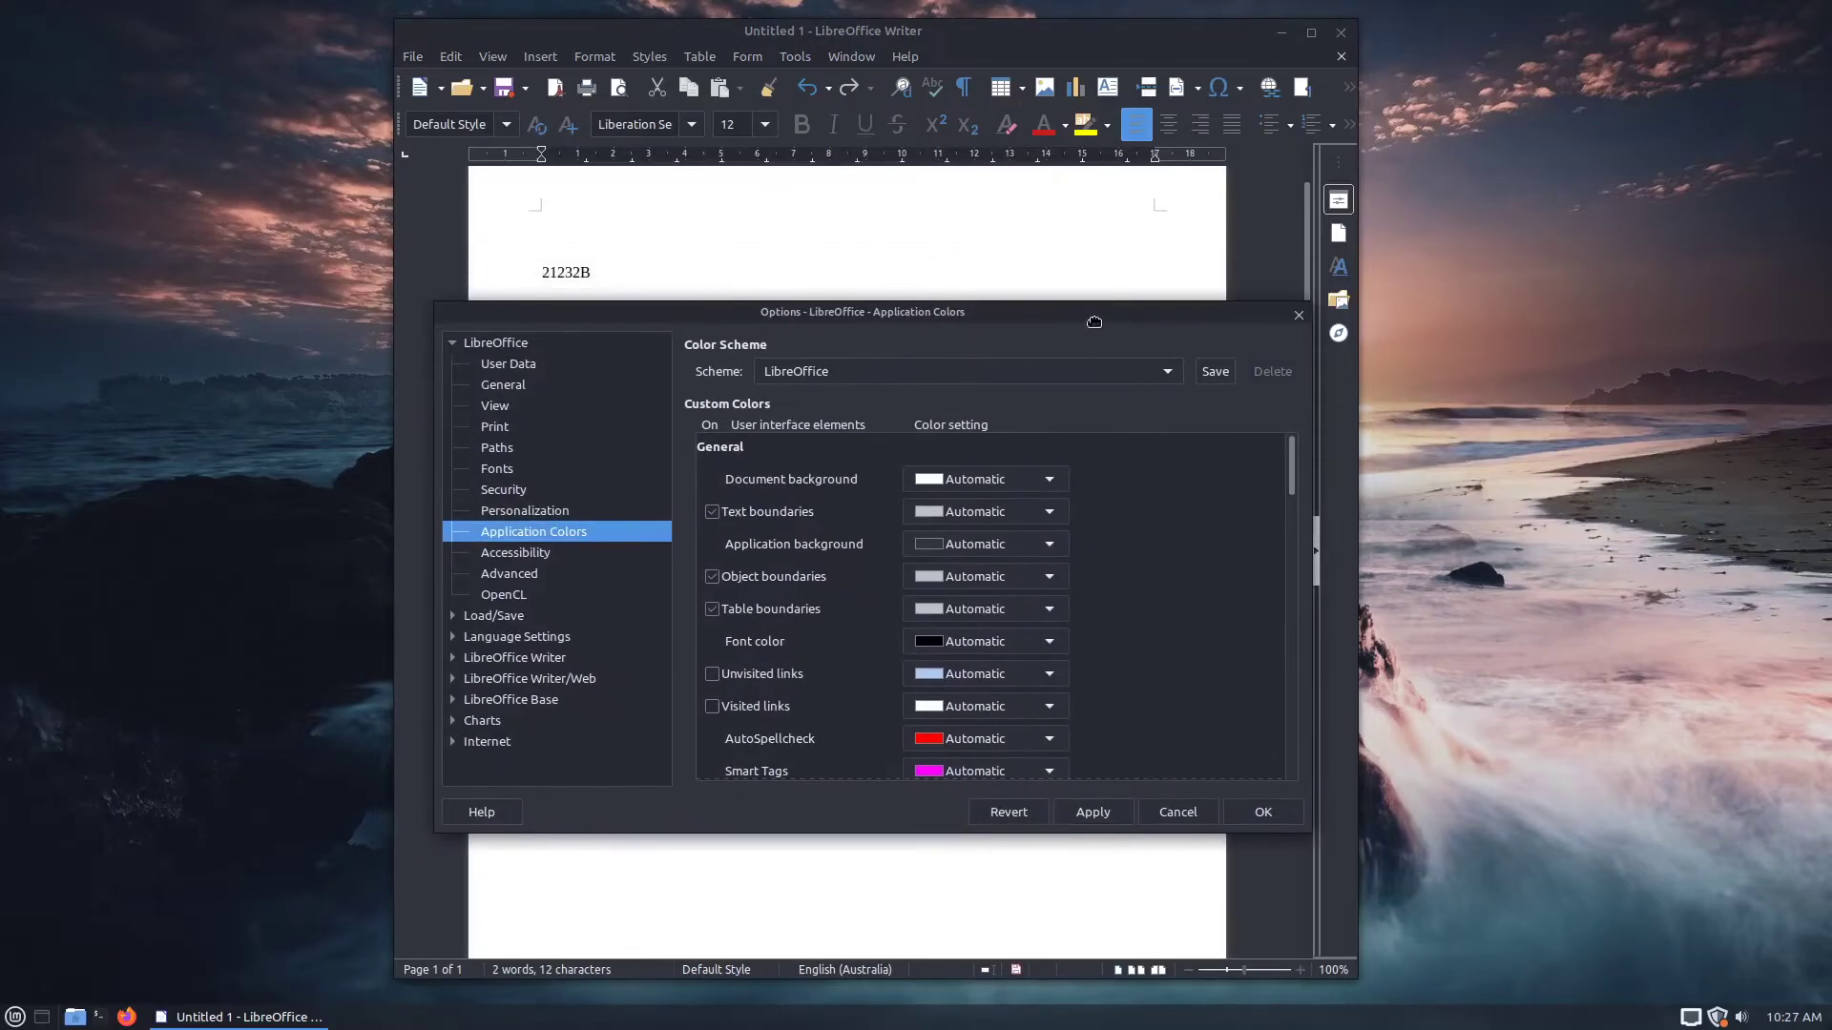
- Set the Document background to the custom colour #21232B
drag(1095, 322, 1091, 348)
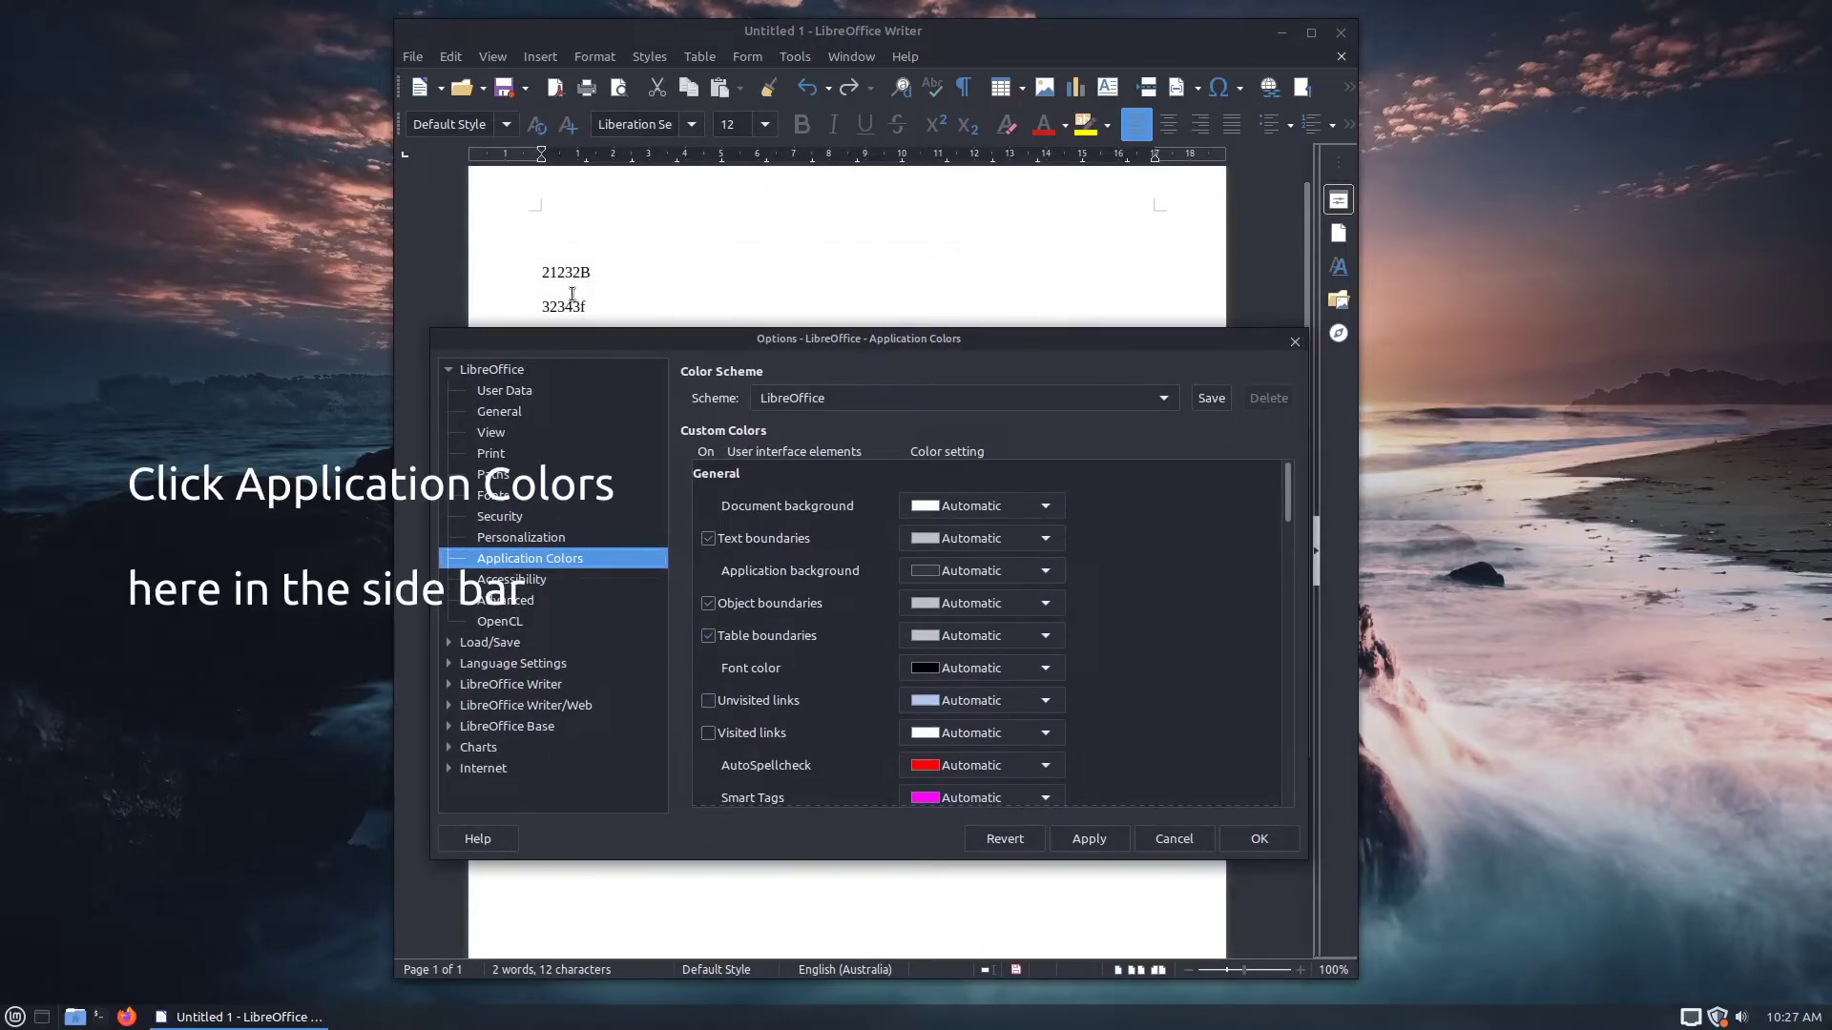
click(992, 508)
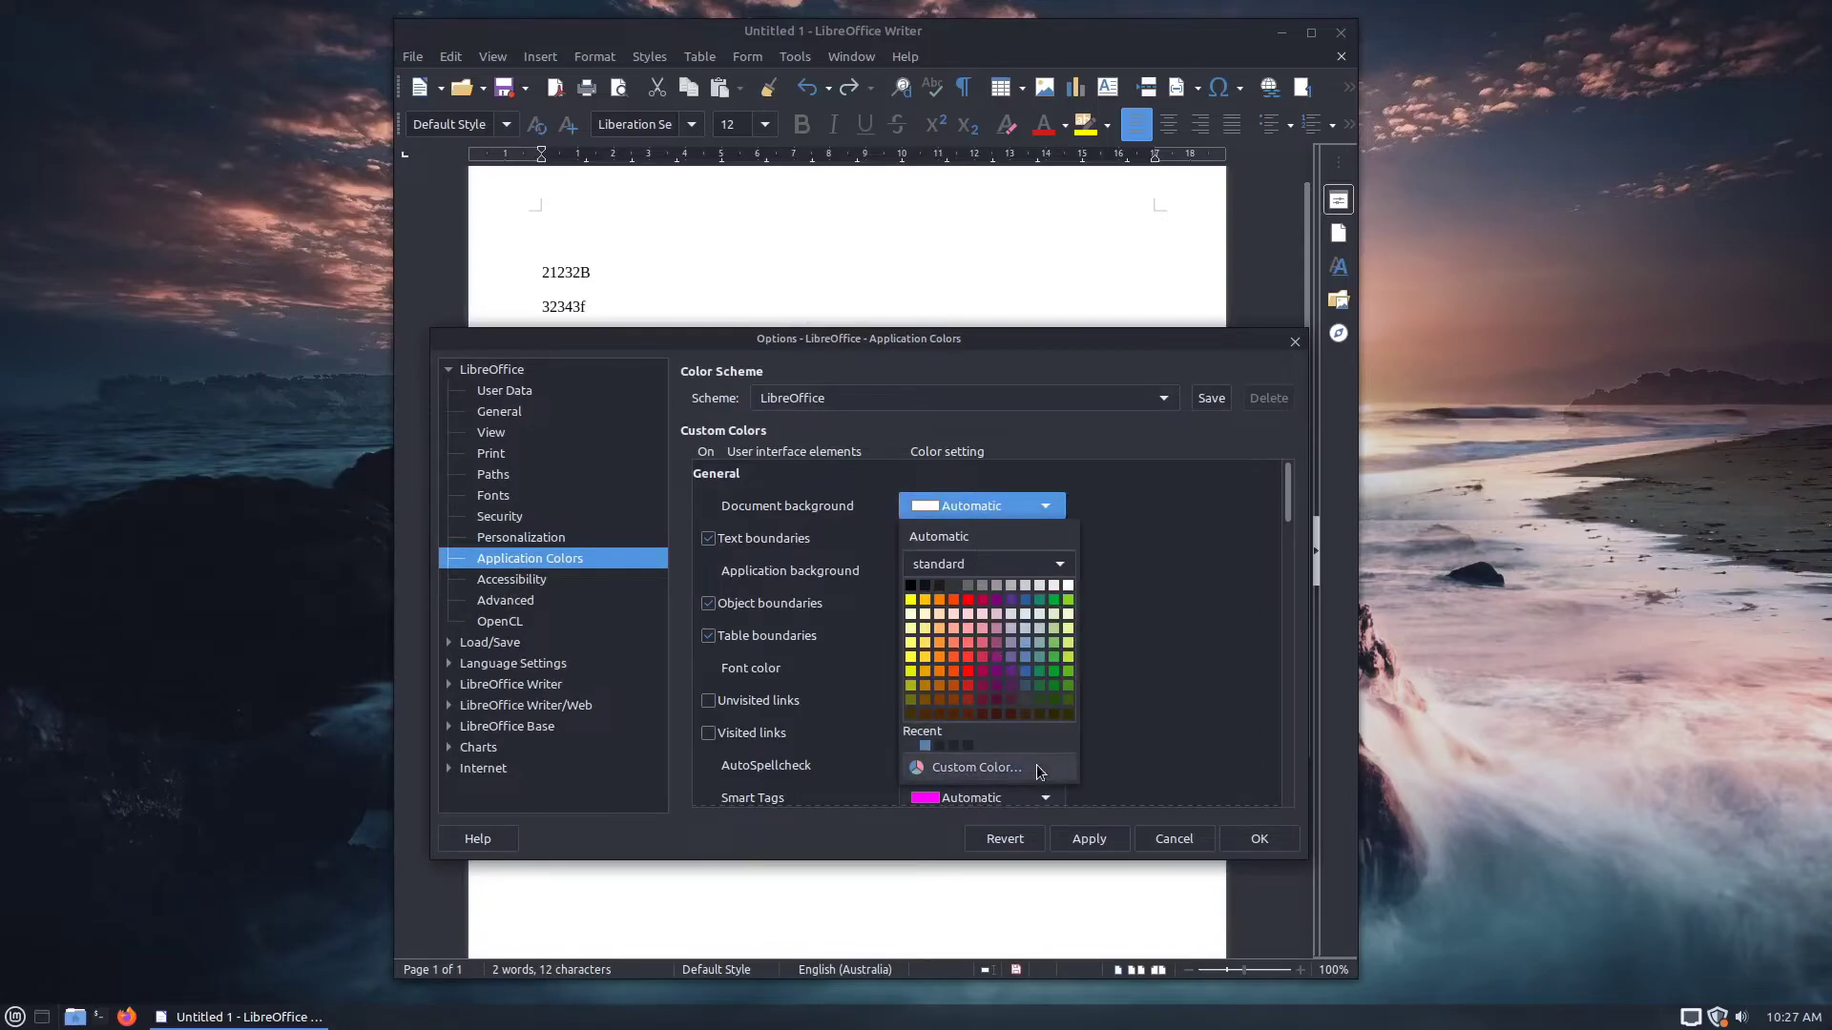
click(1040, 771)
double_click(1055, 527)
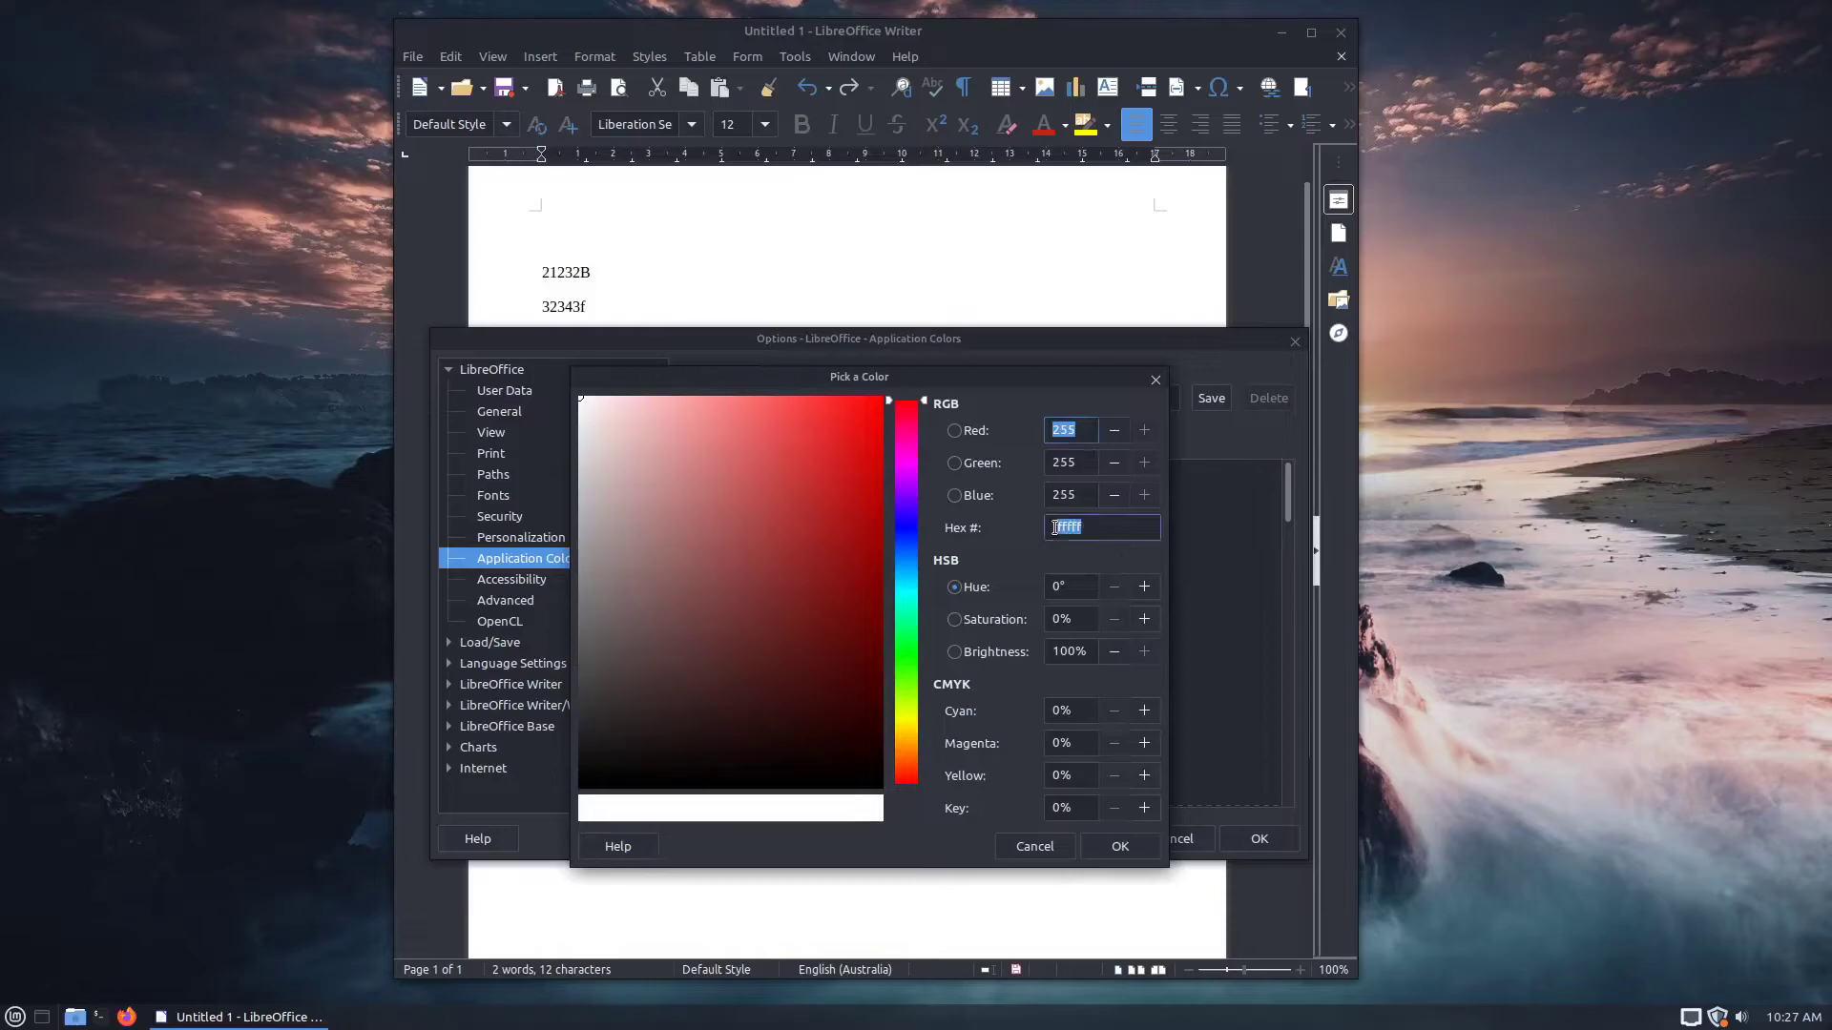
text(2123)
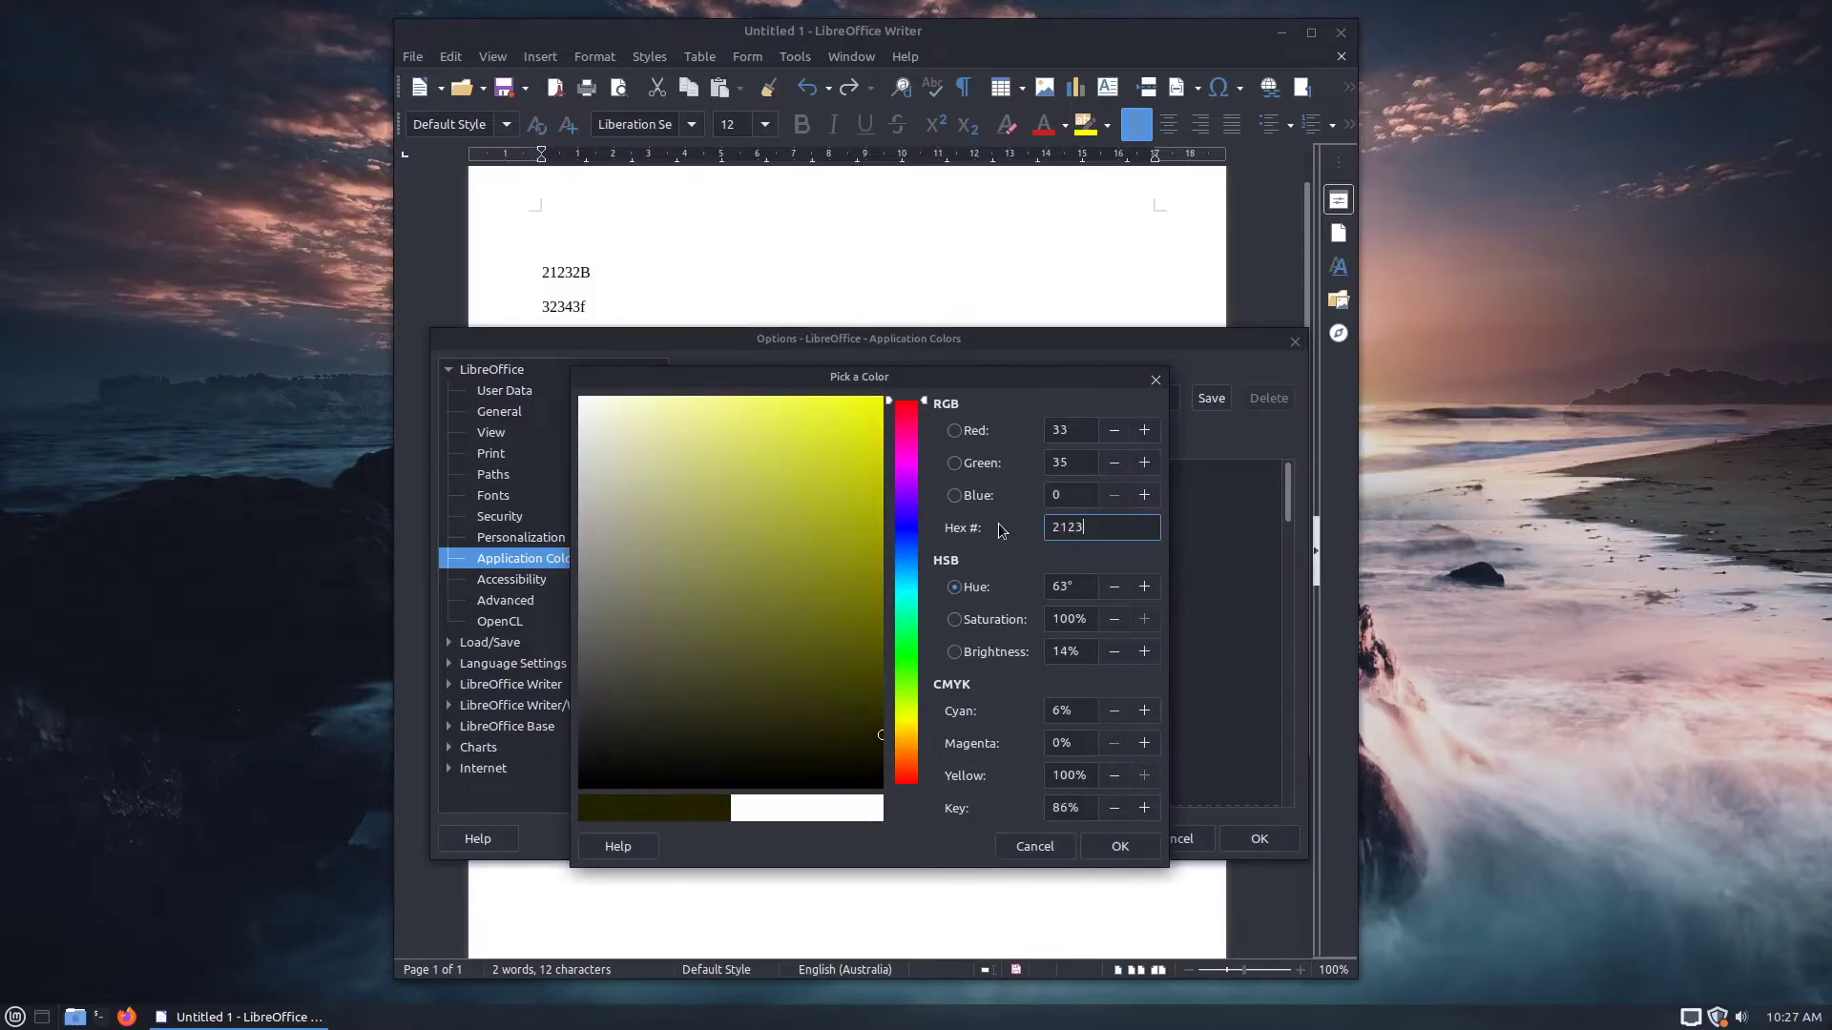
text(2b)
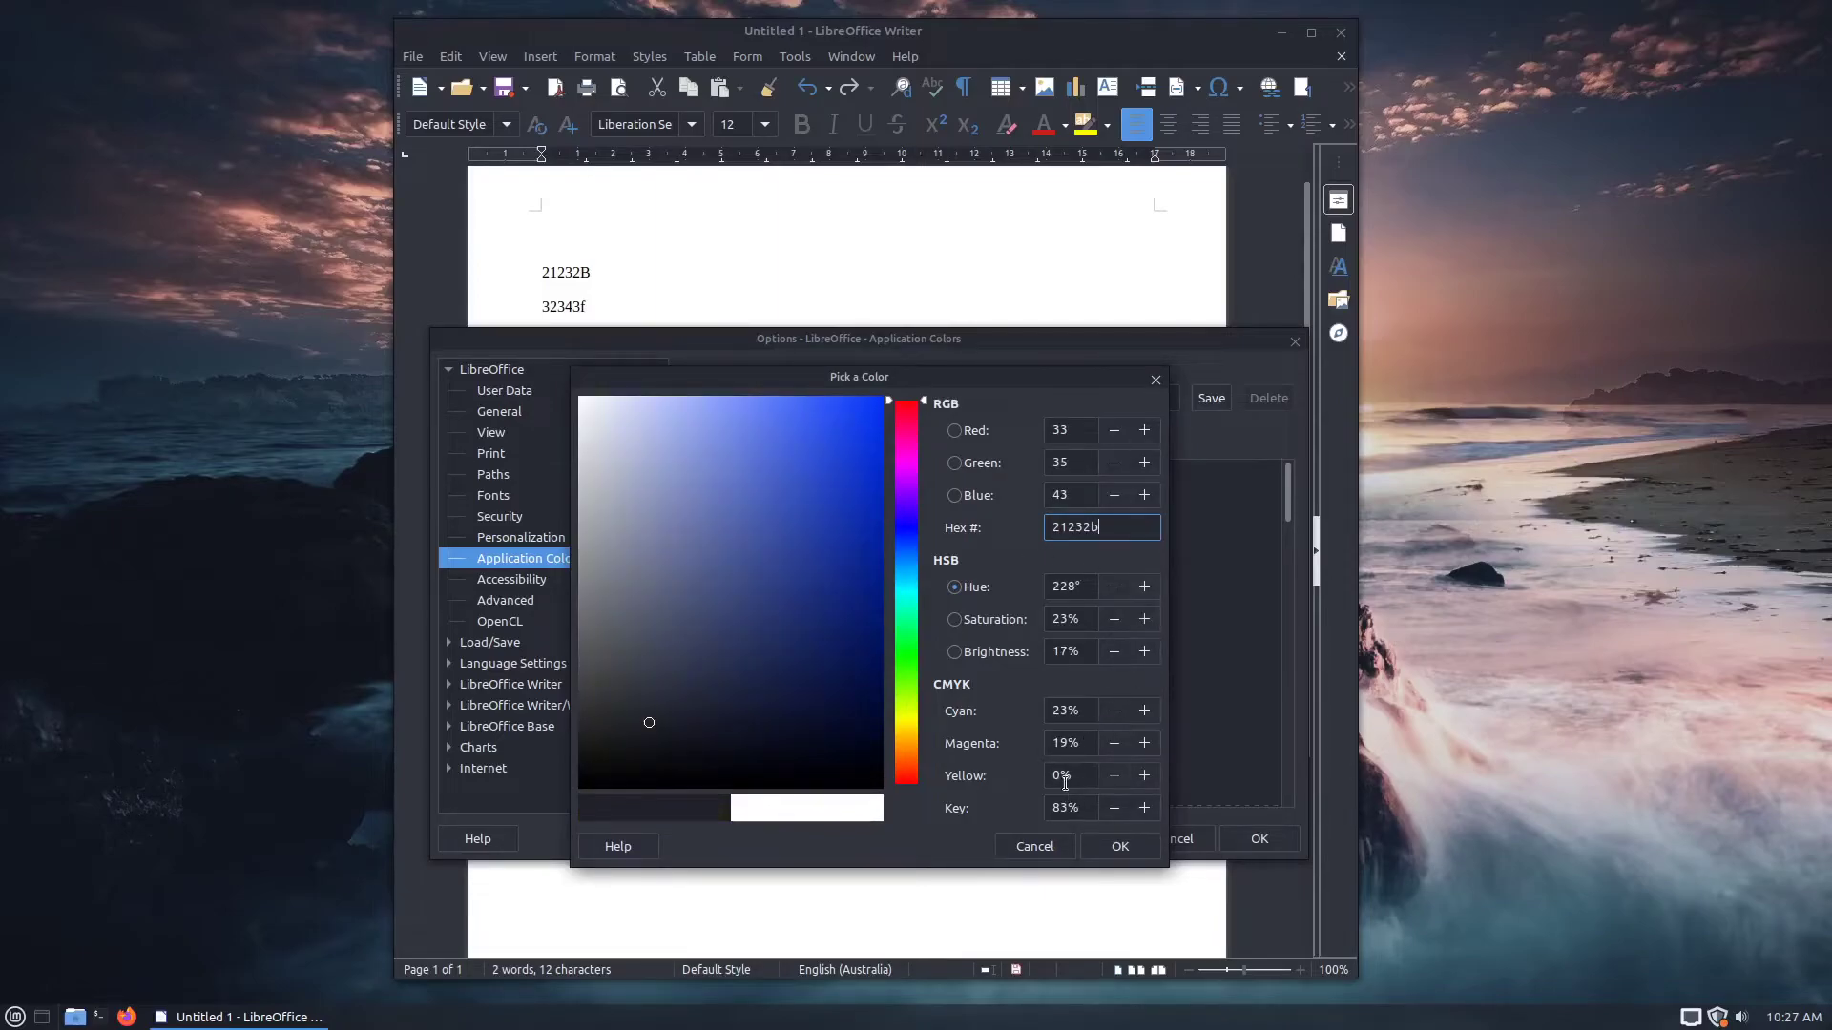
click(1120, 848)
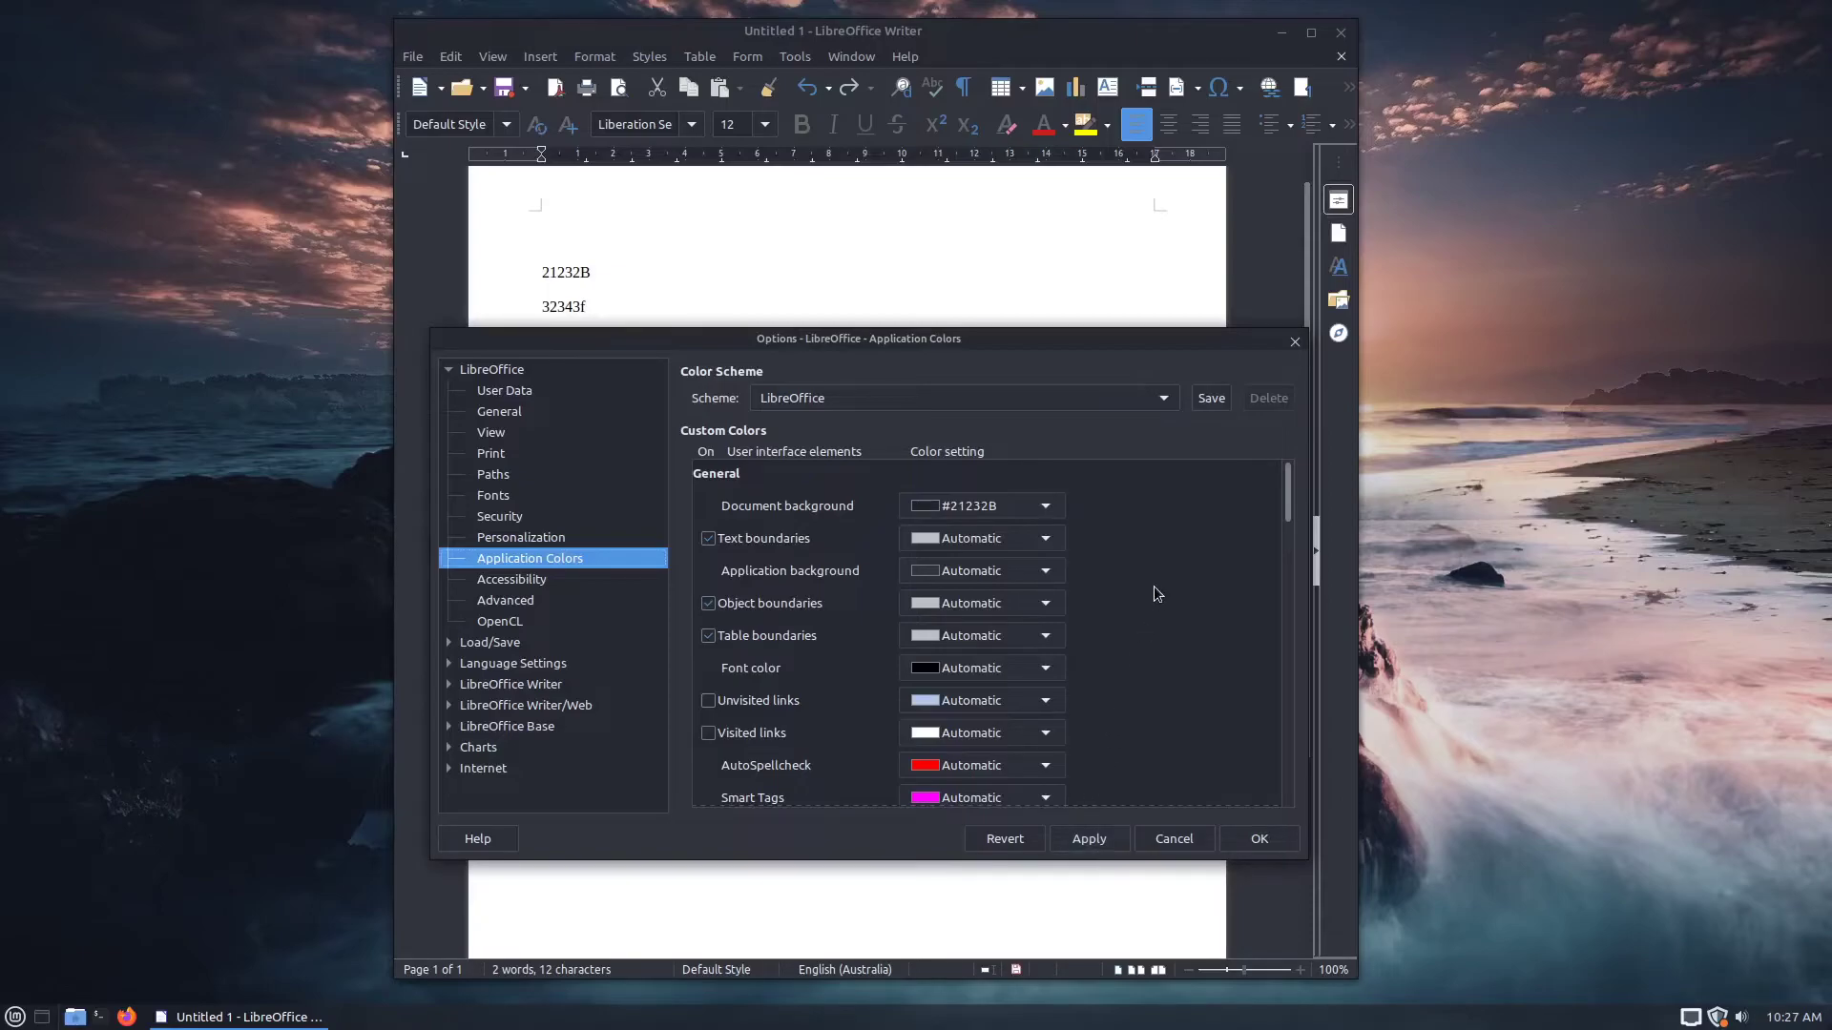
- Save the colour settings as a scheme named 21232b
click(1211, 398)
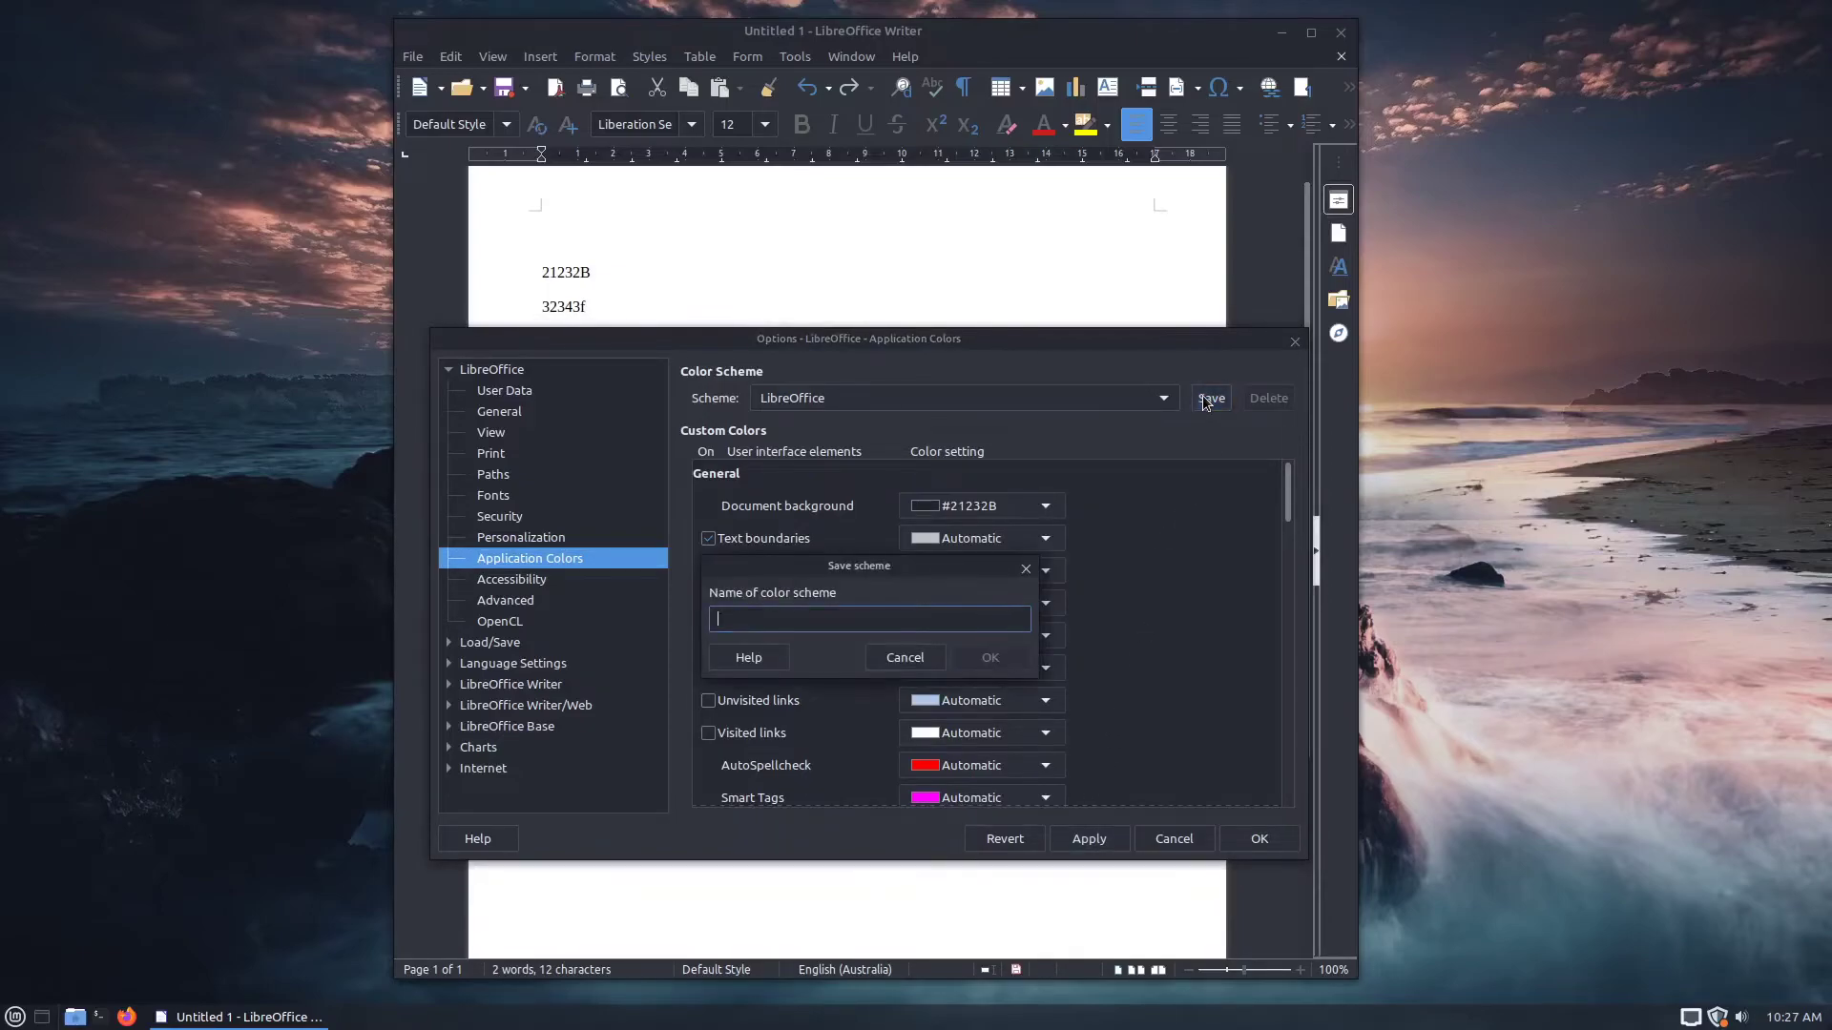
text(21232b)
click(997, 657)
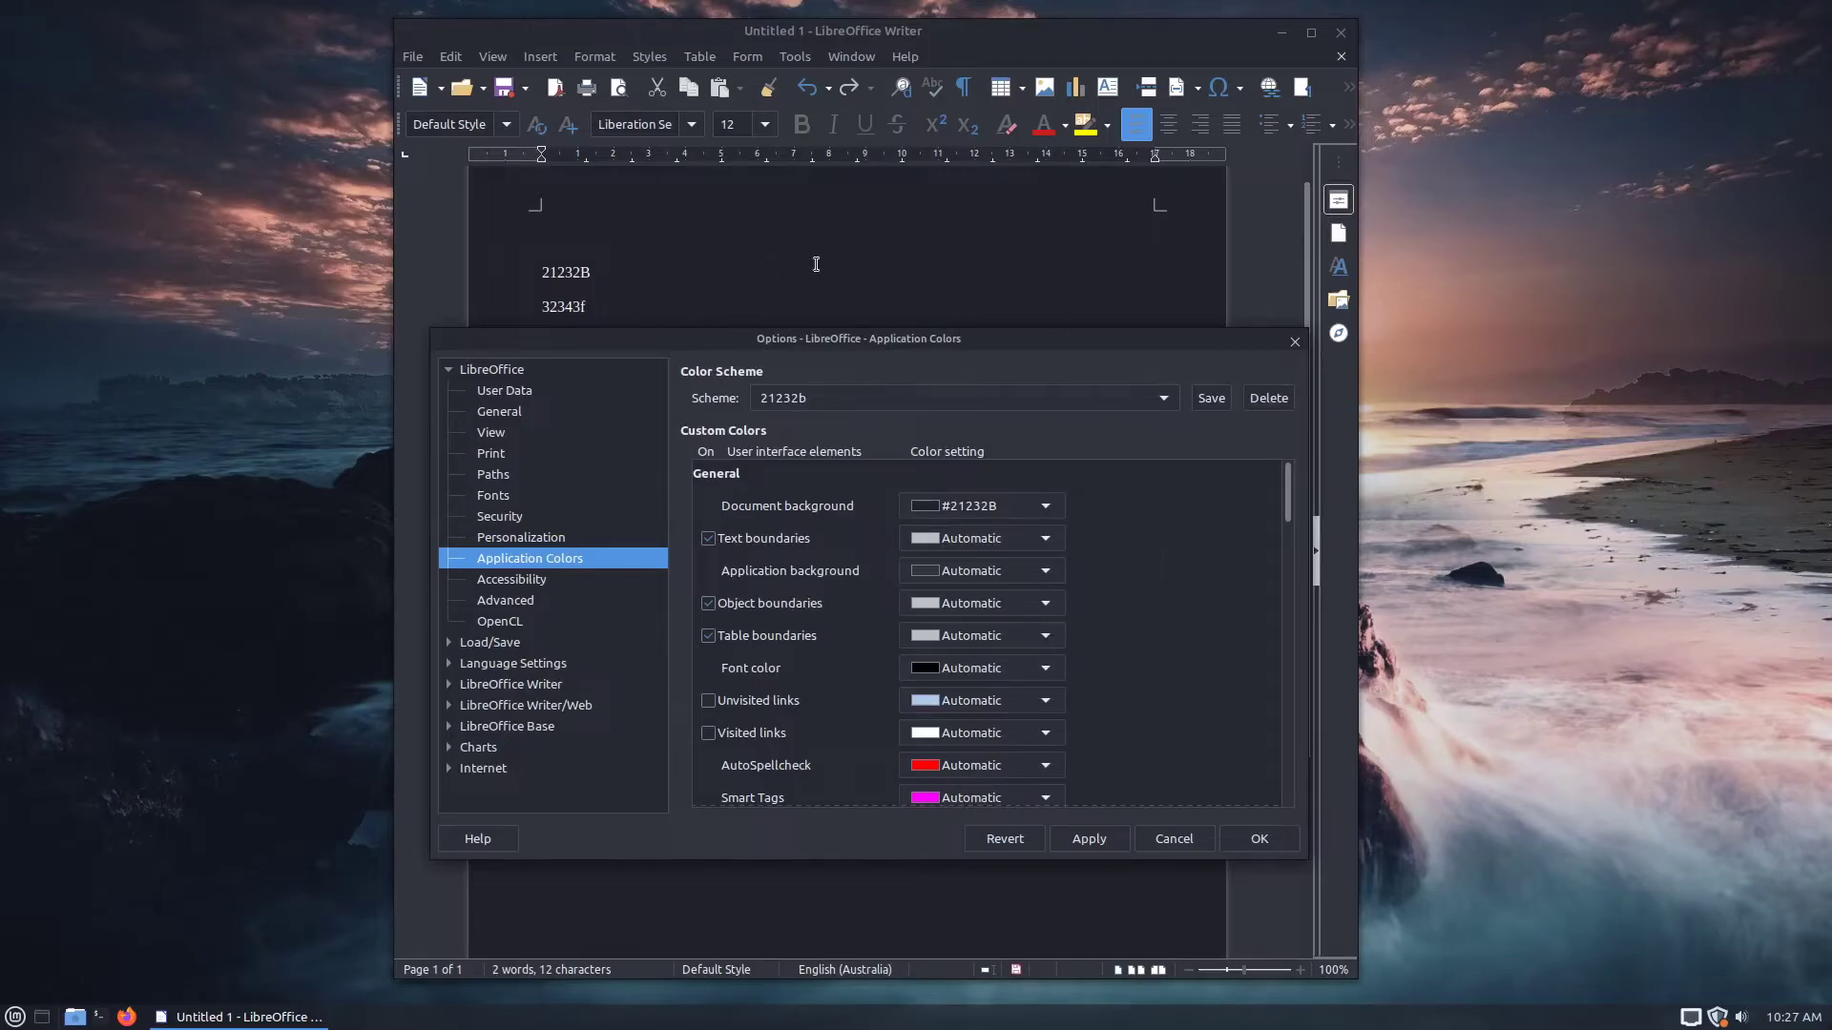
- Set the Application Colors document background to the custom colour #32343F
click(1012, 507)
click(989, 765)
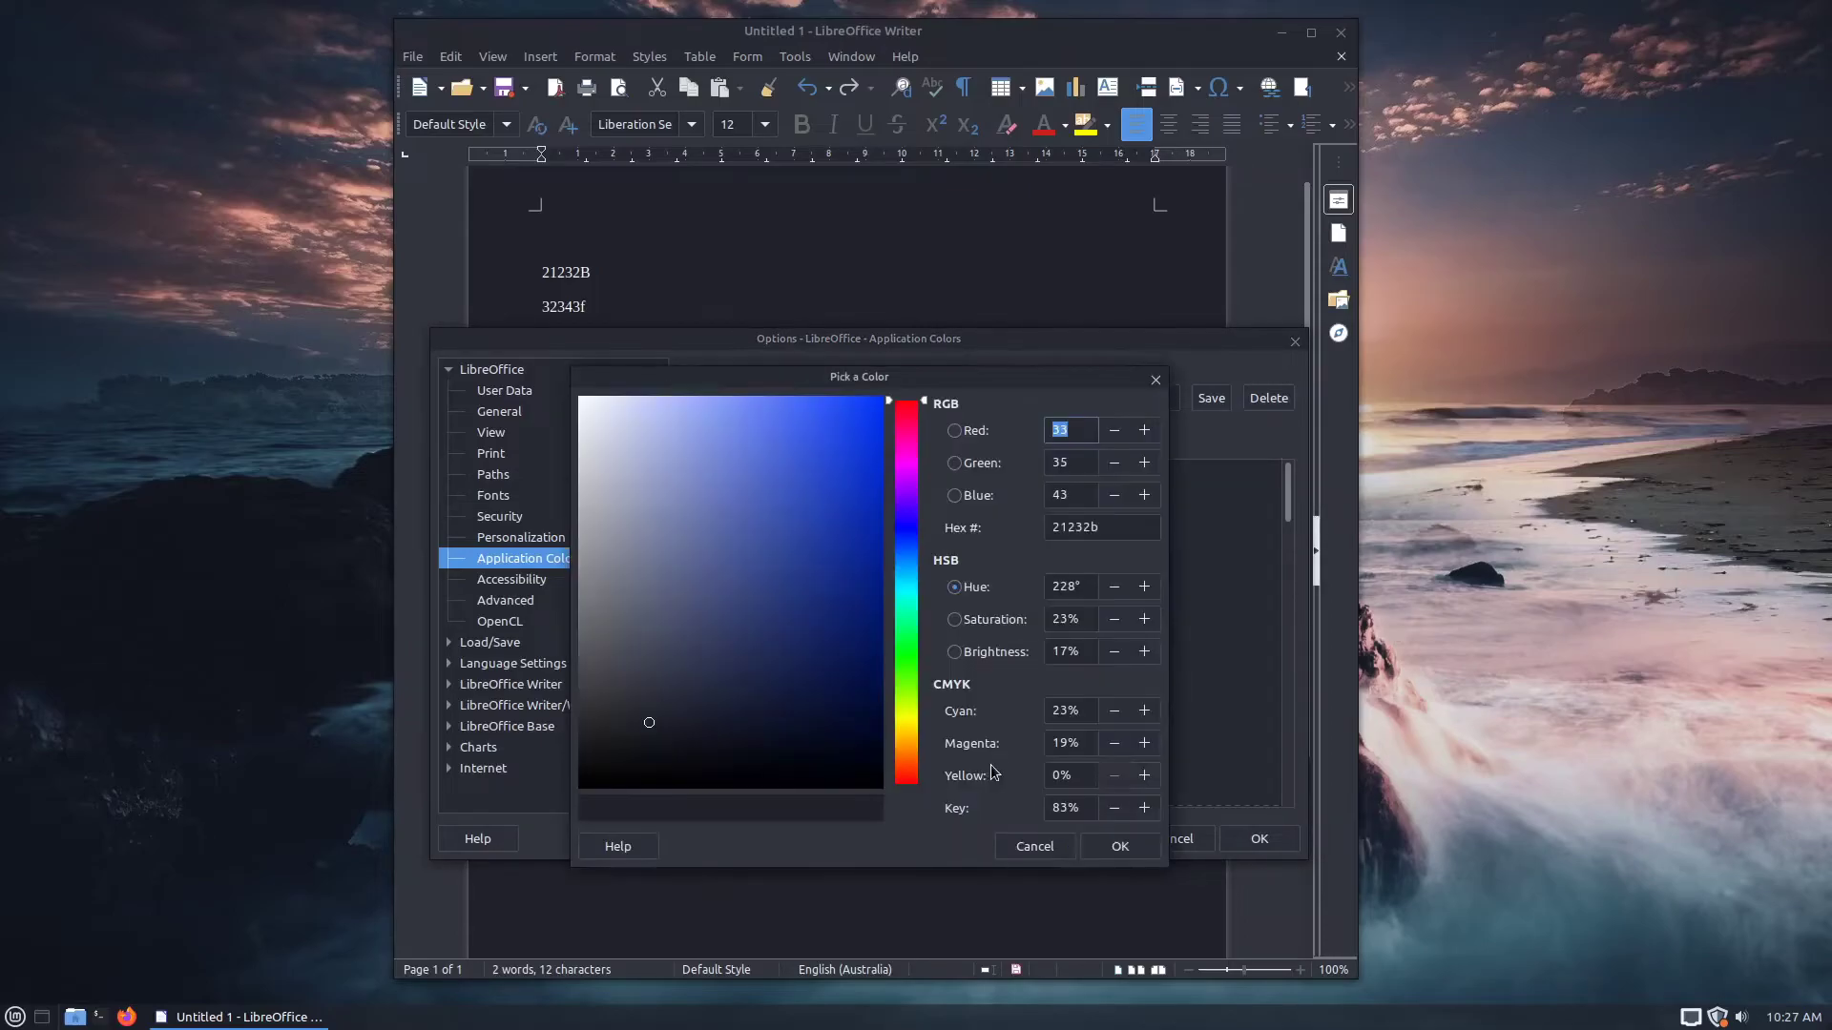
key(Tab)
key(Tab)
key(Tab)
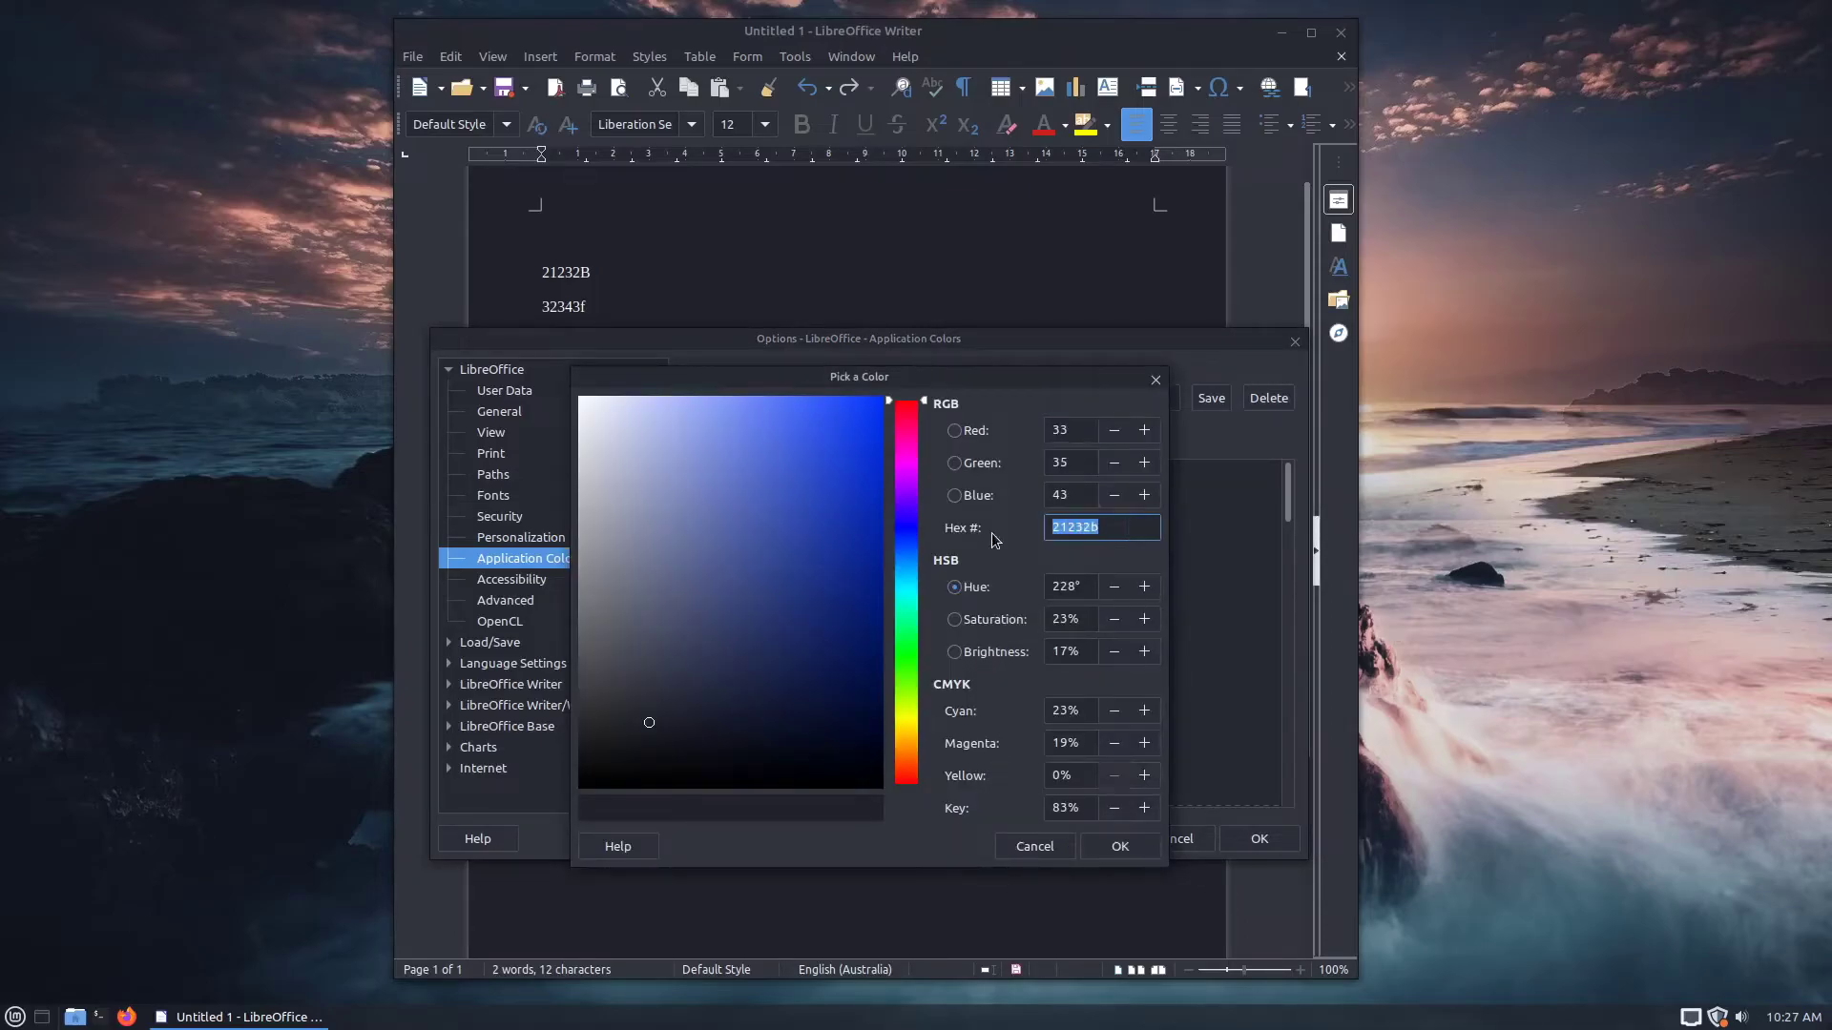
text(3234)
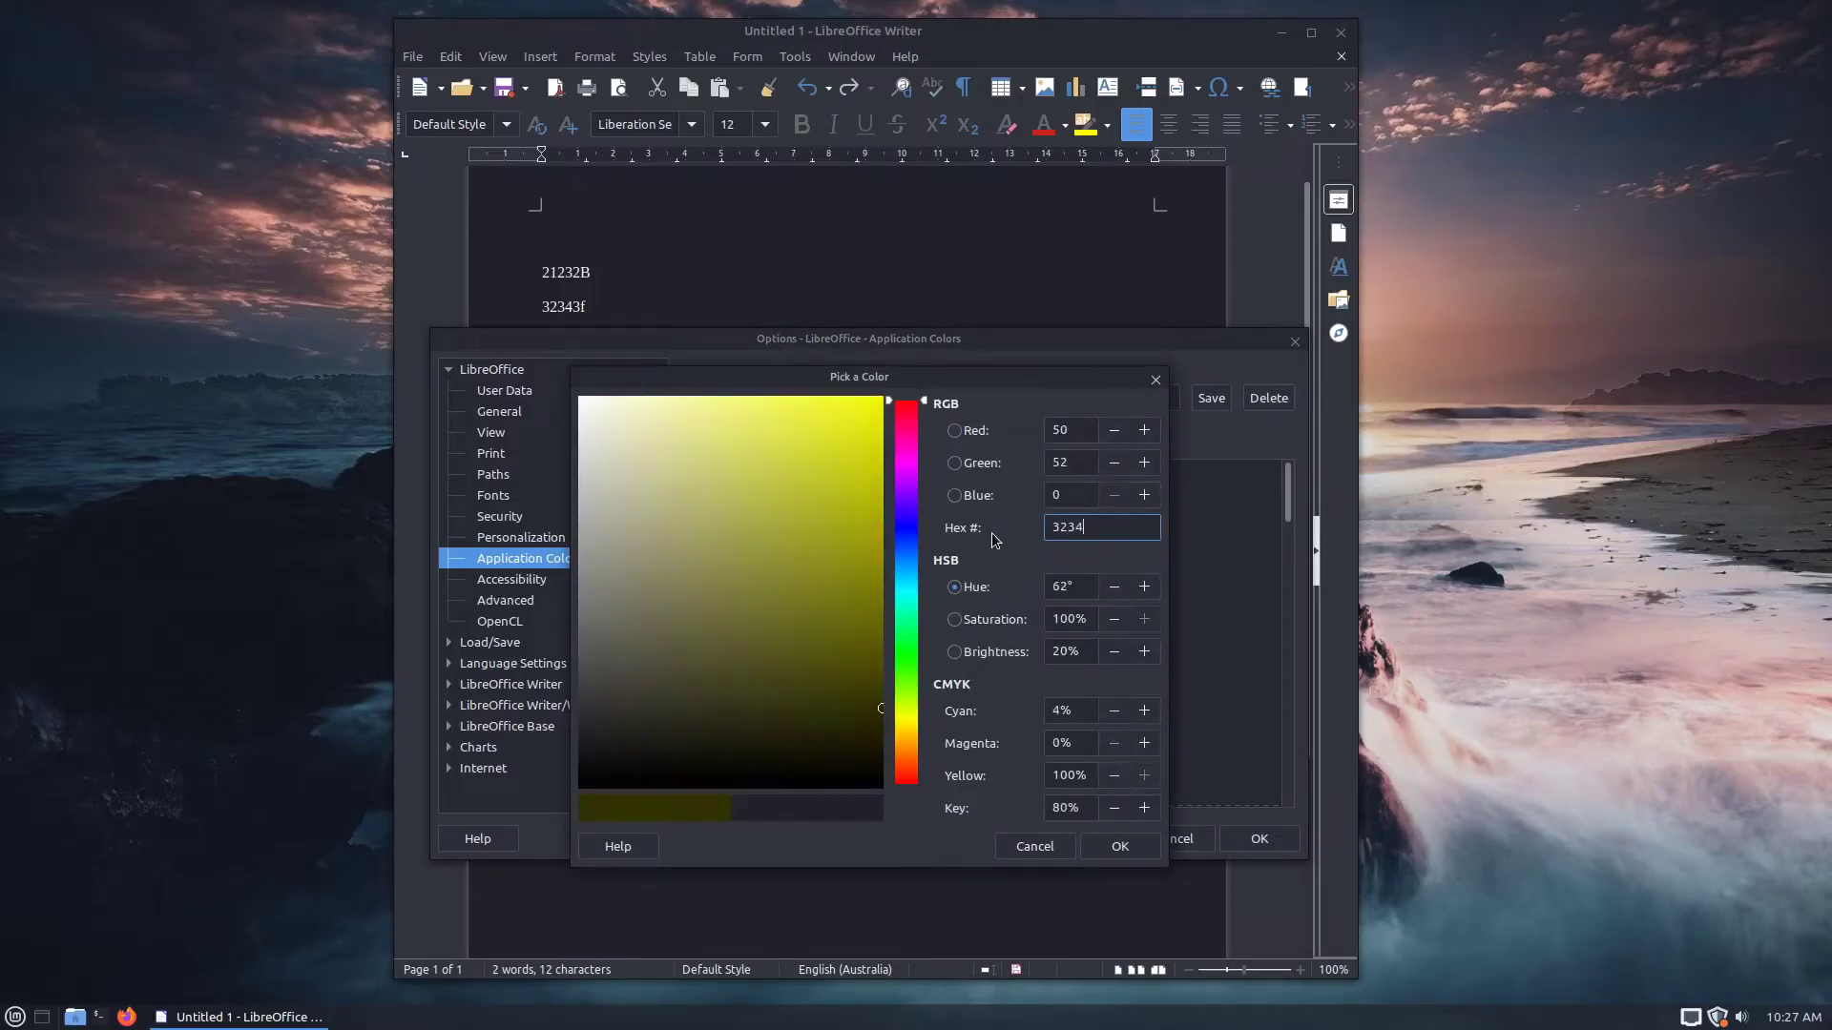
text(3f)
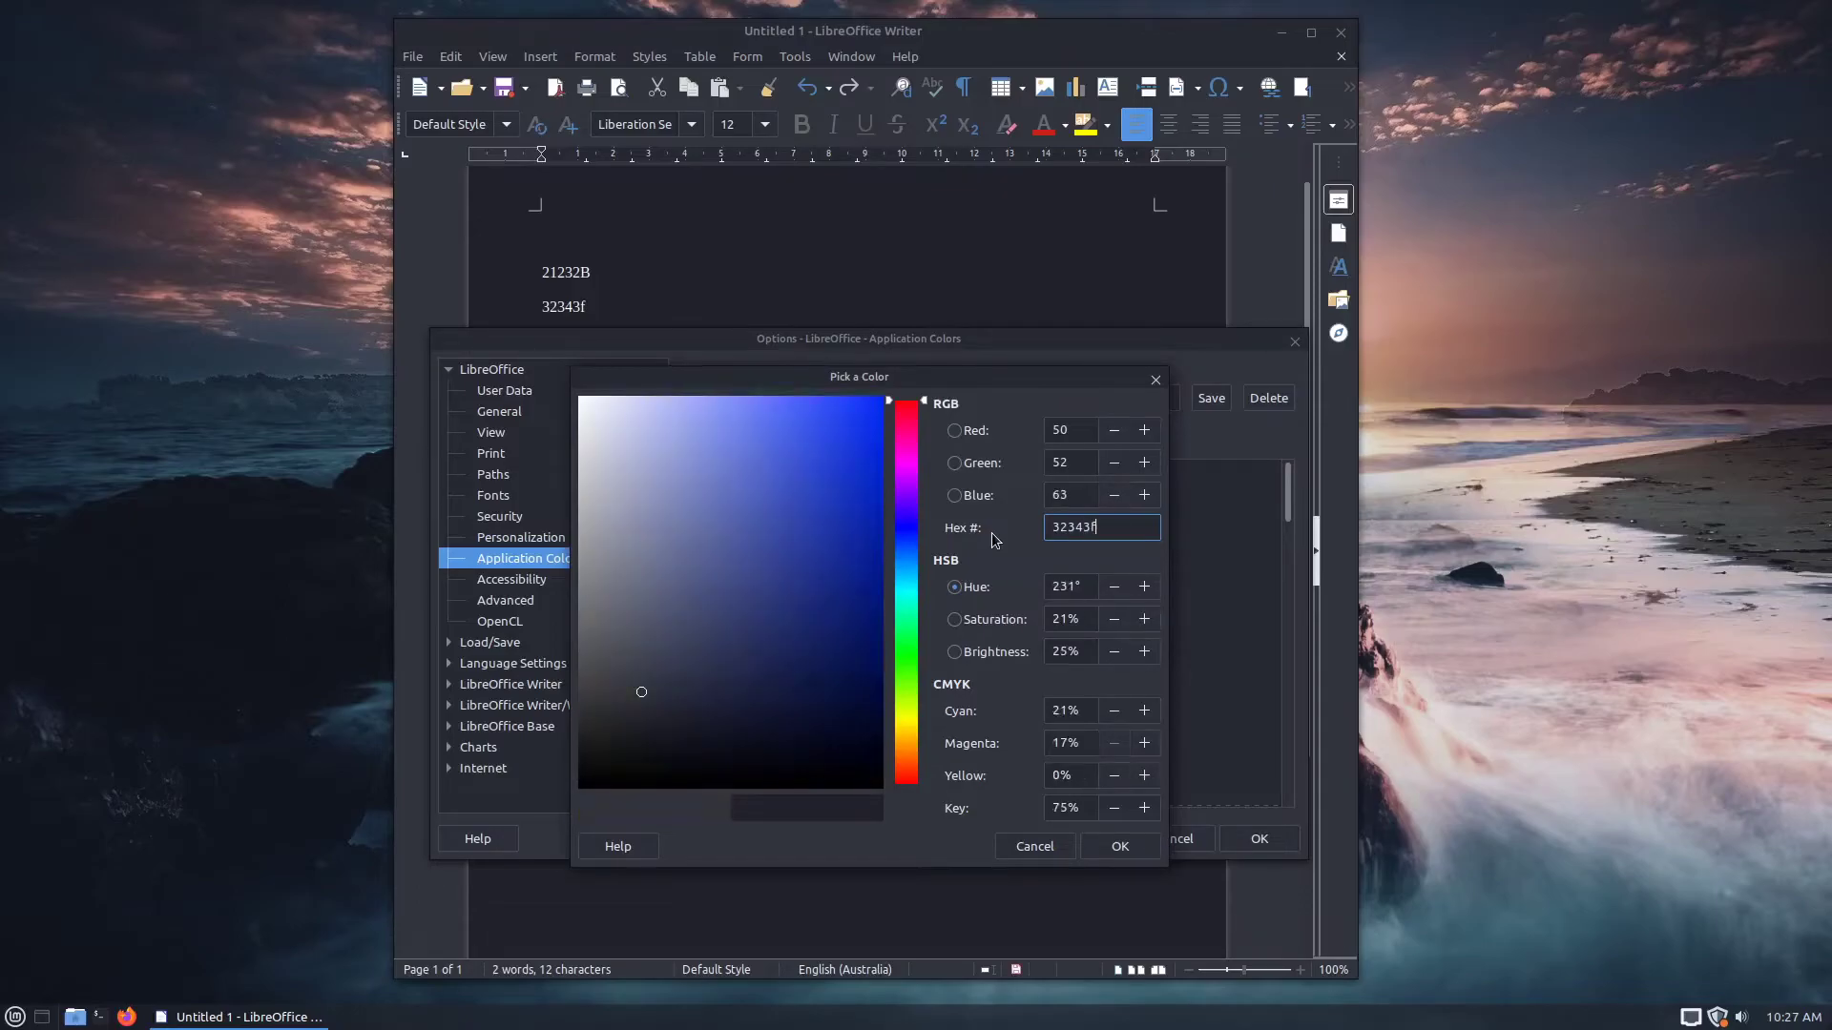
click(1127, 843)
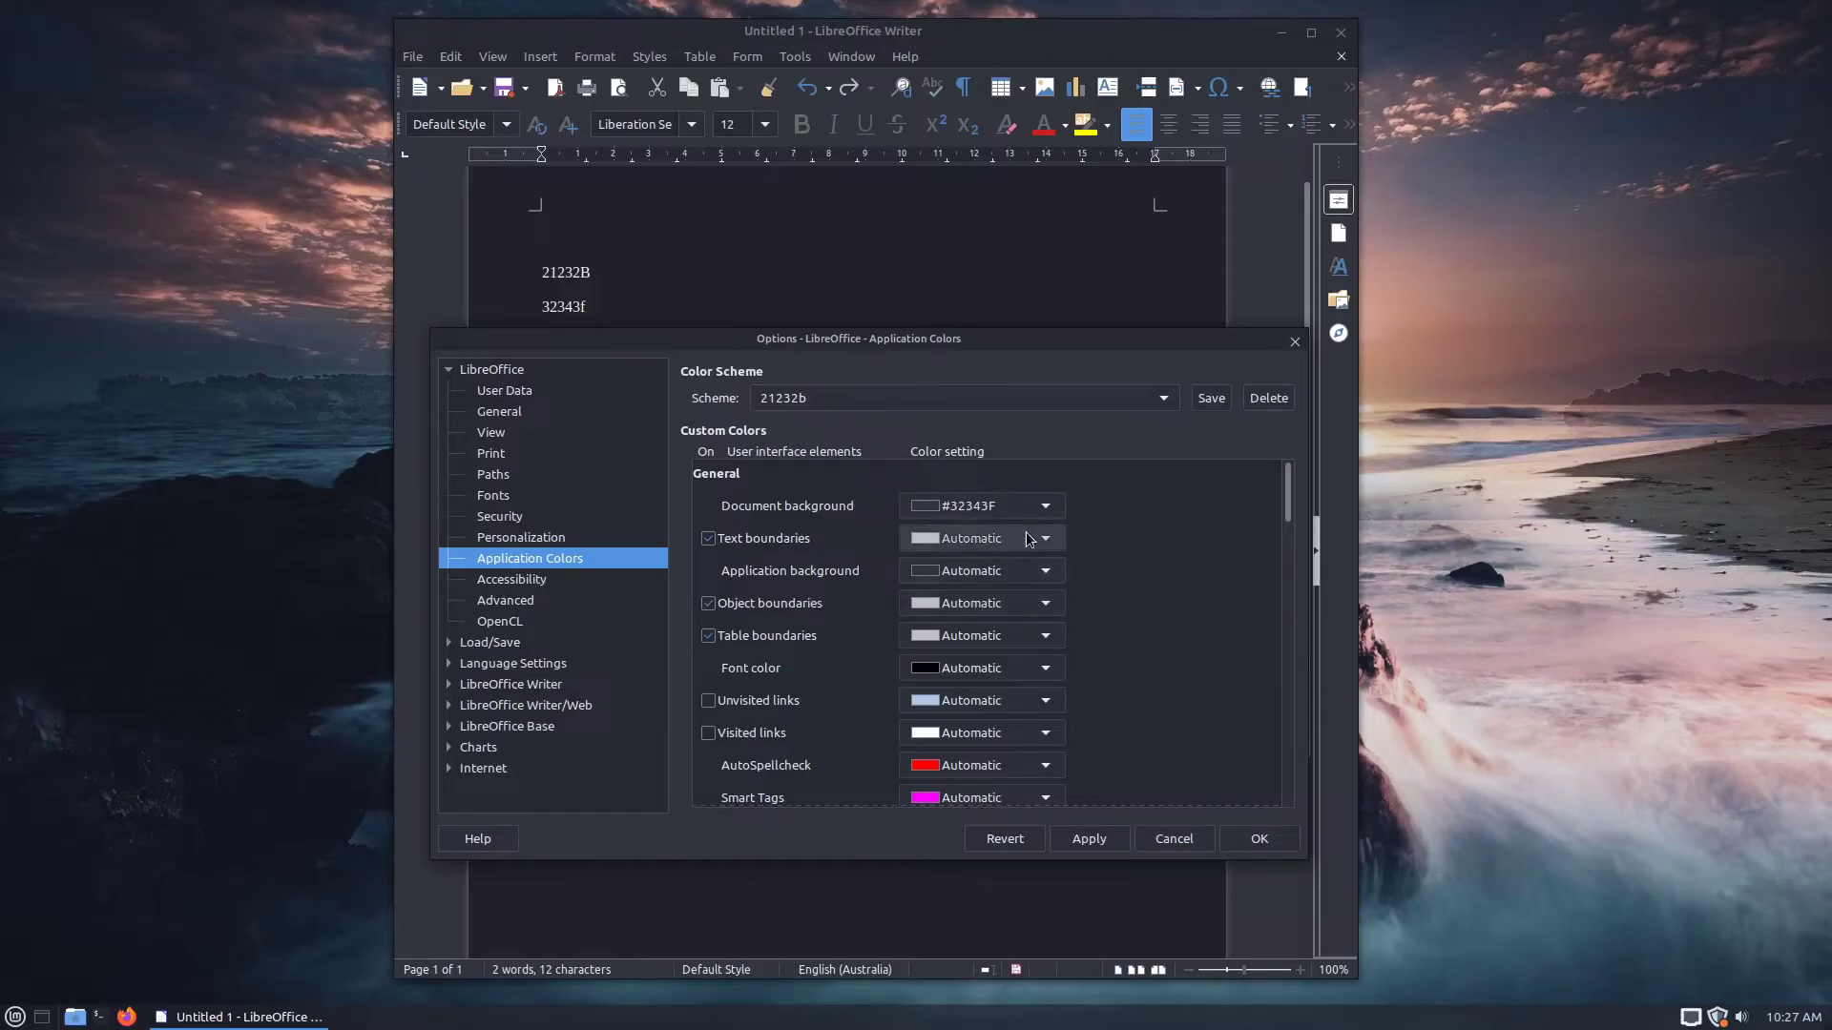
- Save these colours as a new scheme named 32343f and apply the settings
click(1210, 401)
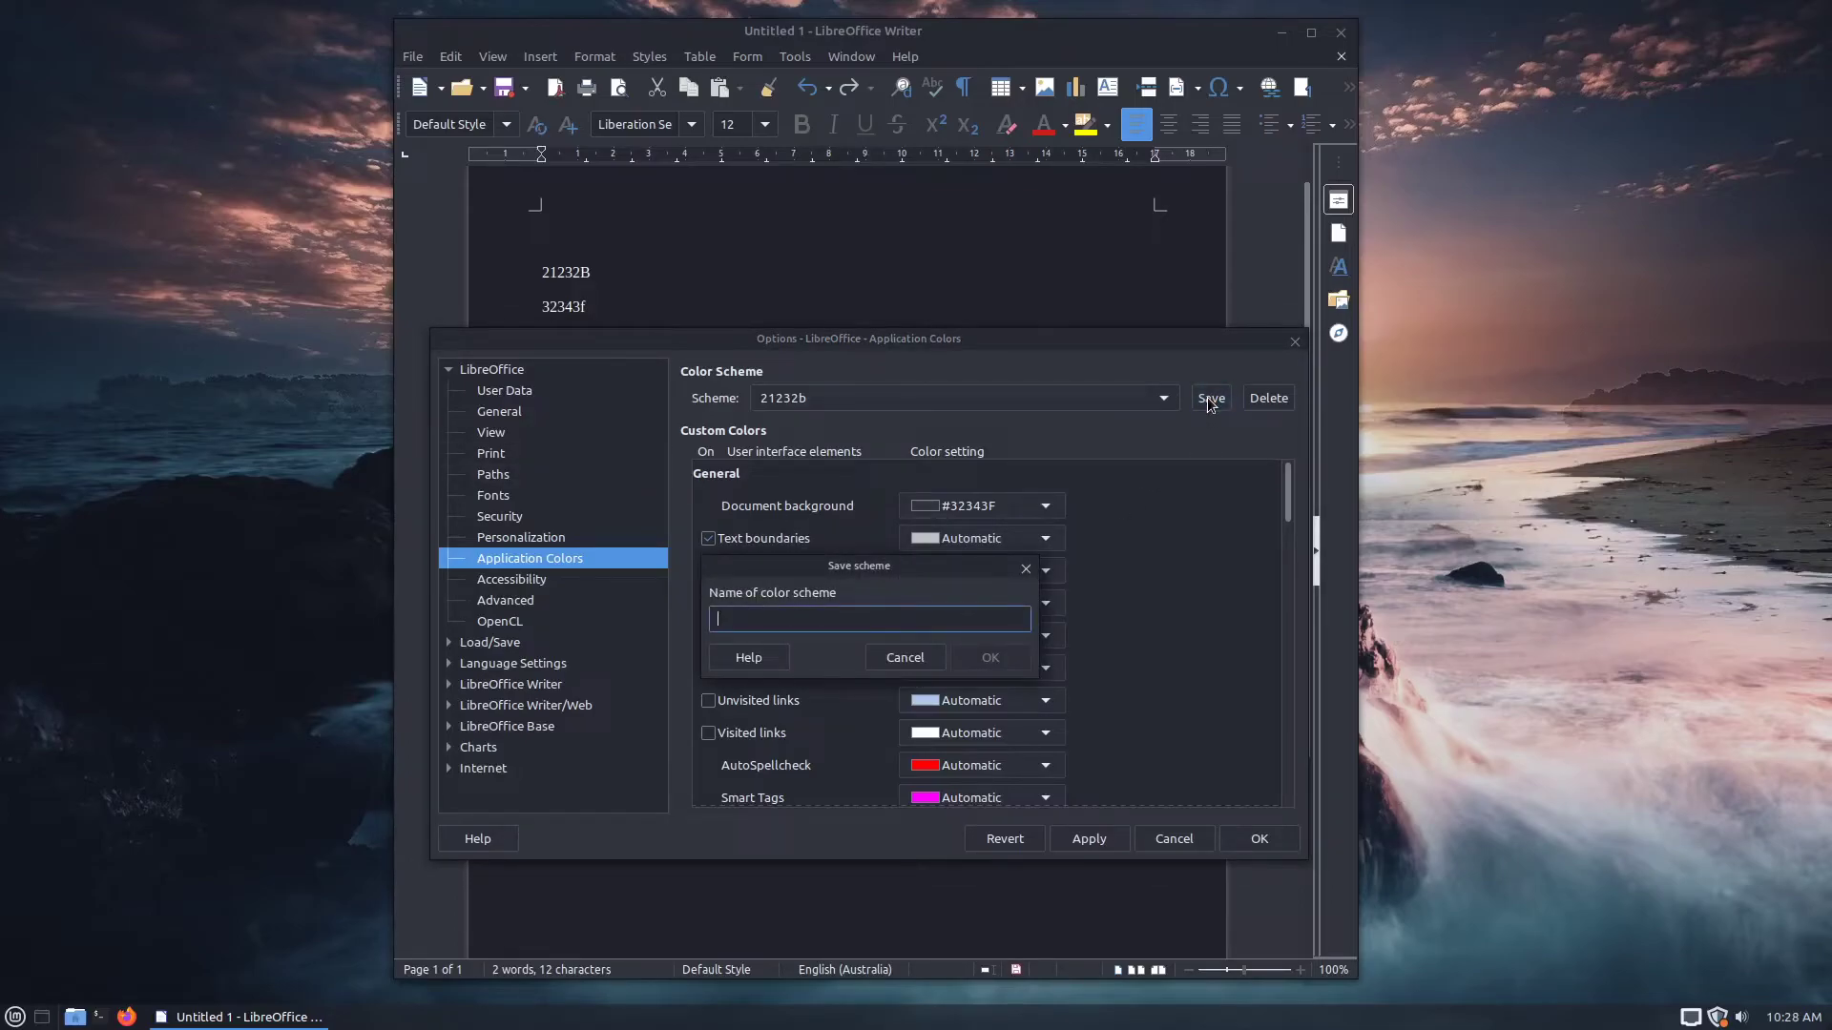
text(32343f)
click(988, 658)
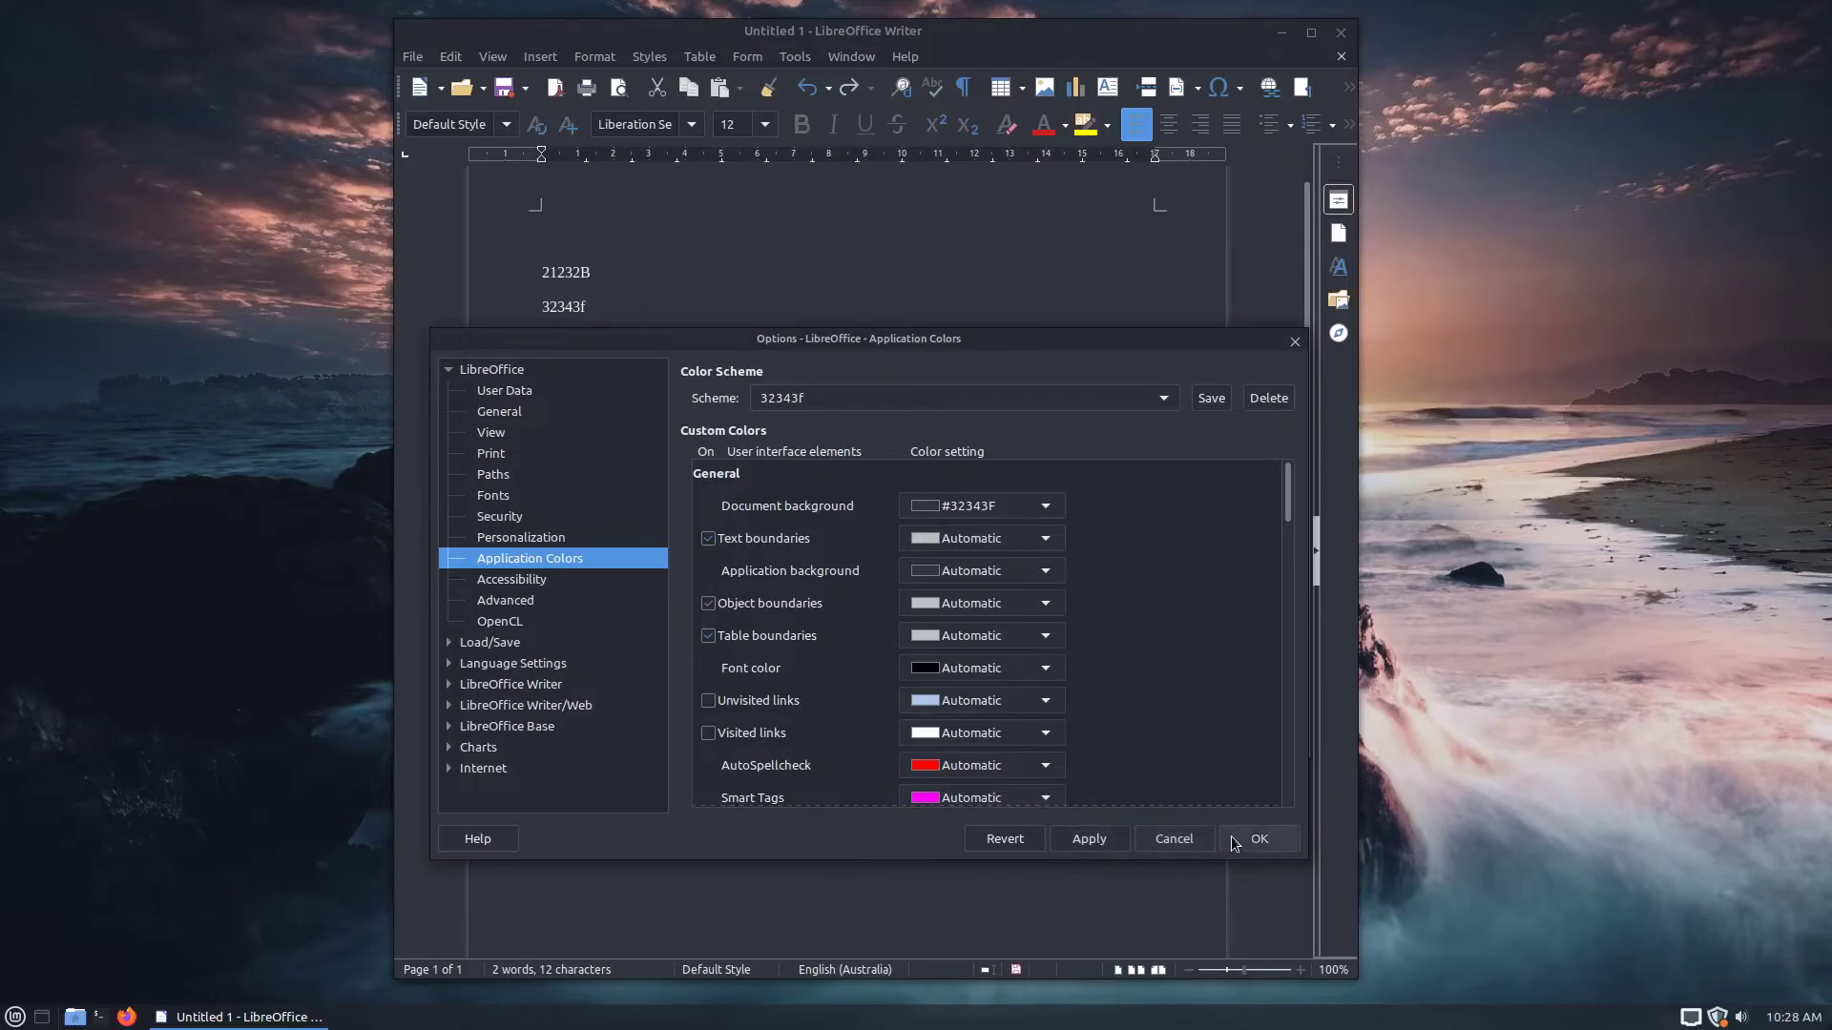
click(1279, 839)
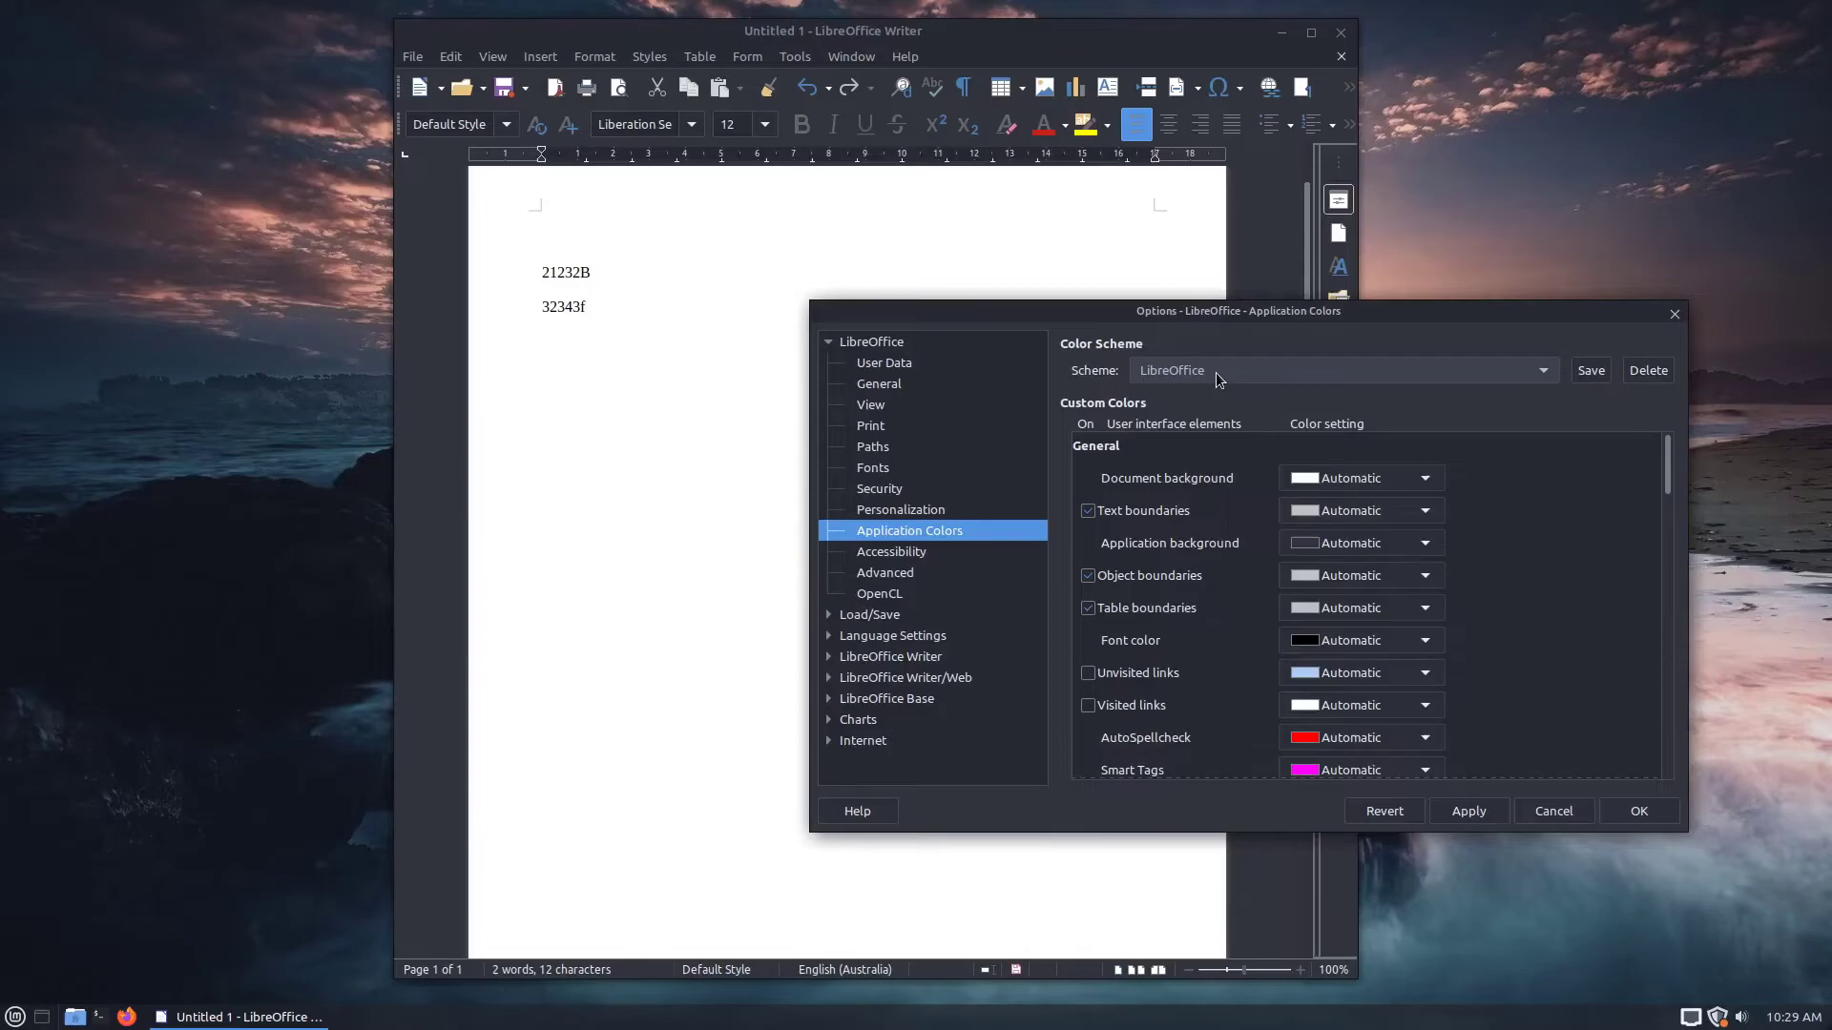
- Delete the 21232b colour scheme and close Options keeping the dark 32343f scheme
scroll(1218, 376, down, 1)
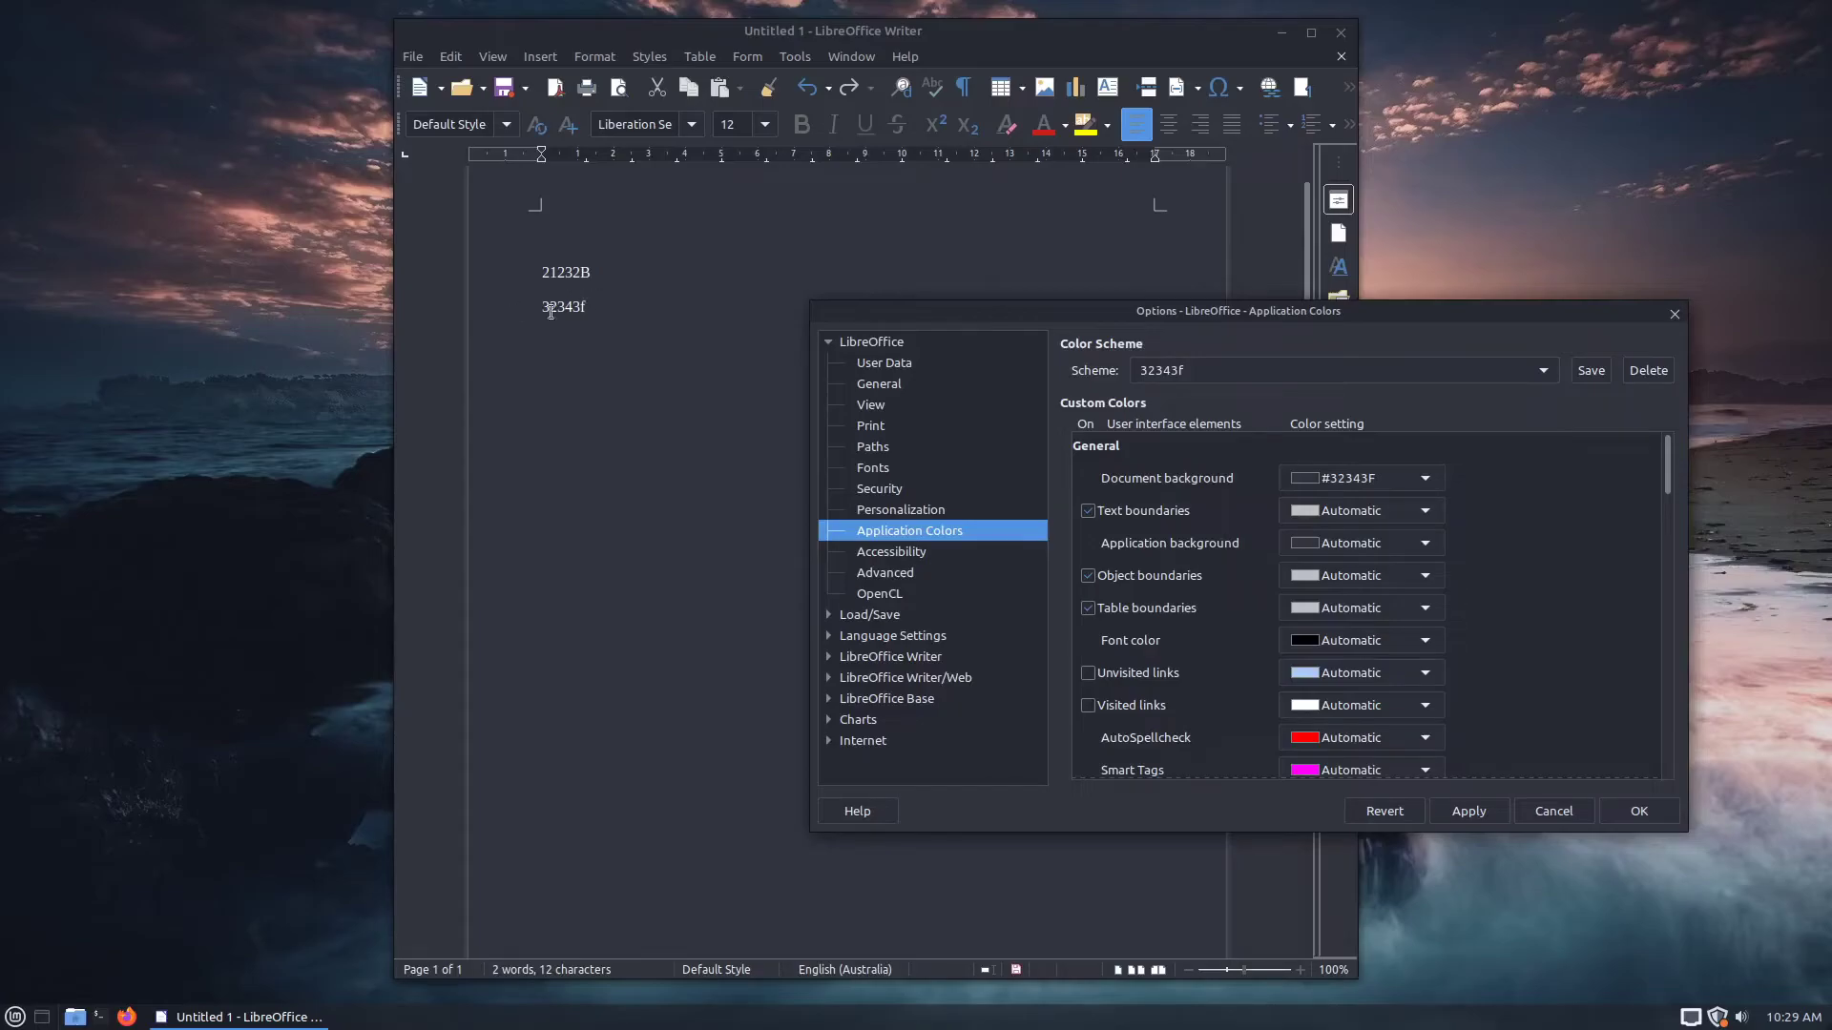
scroll(1229, 376, down, 1)
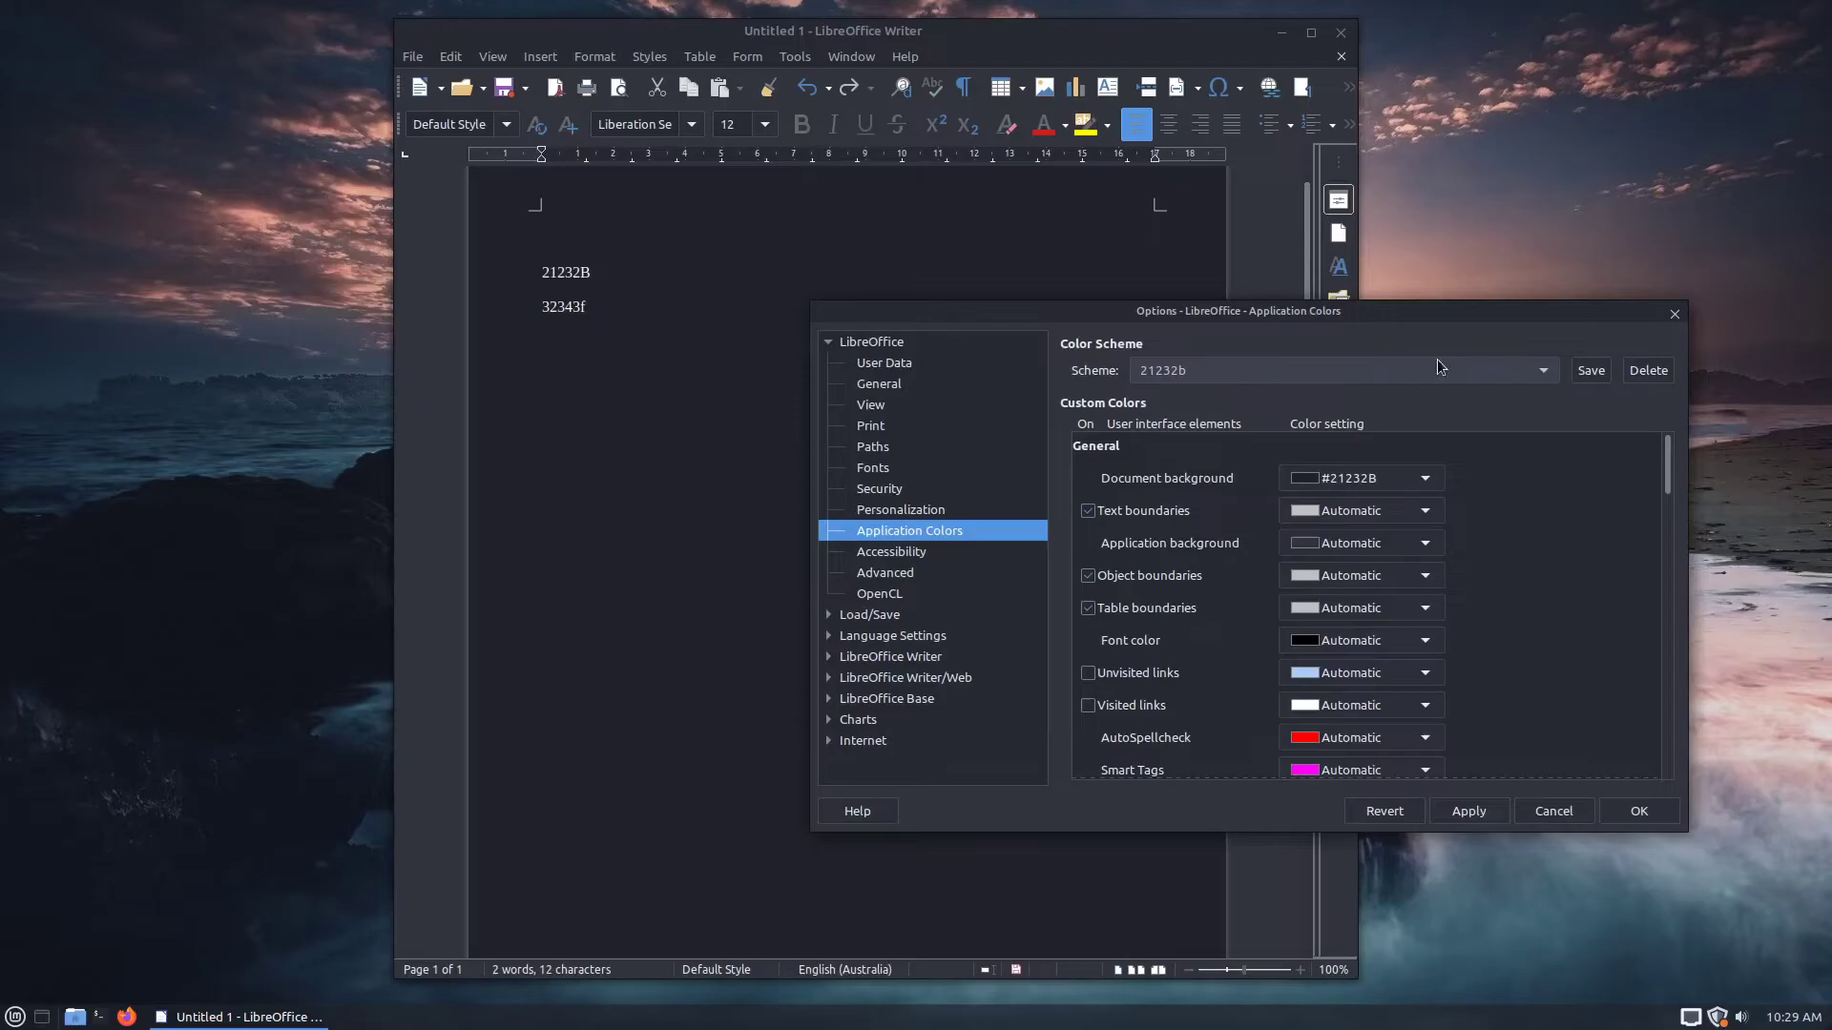
click(1643, 373)
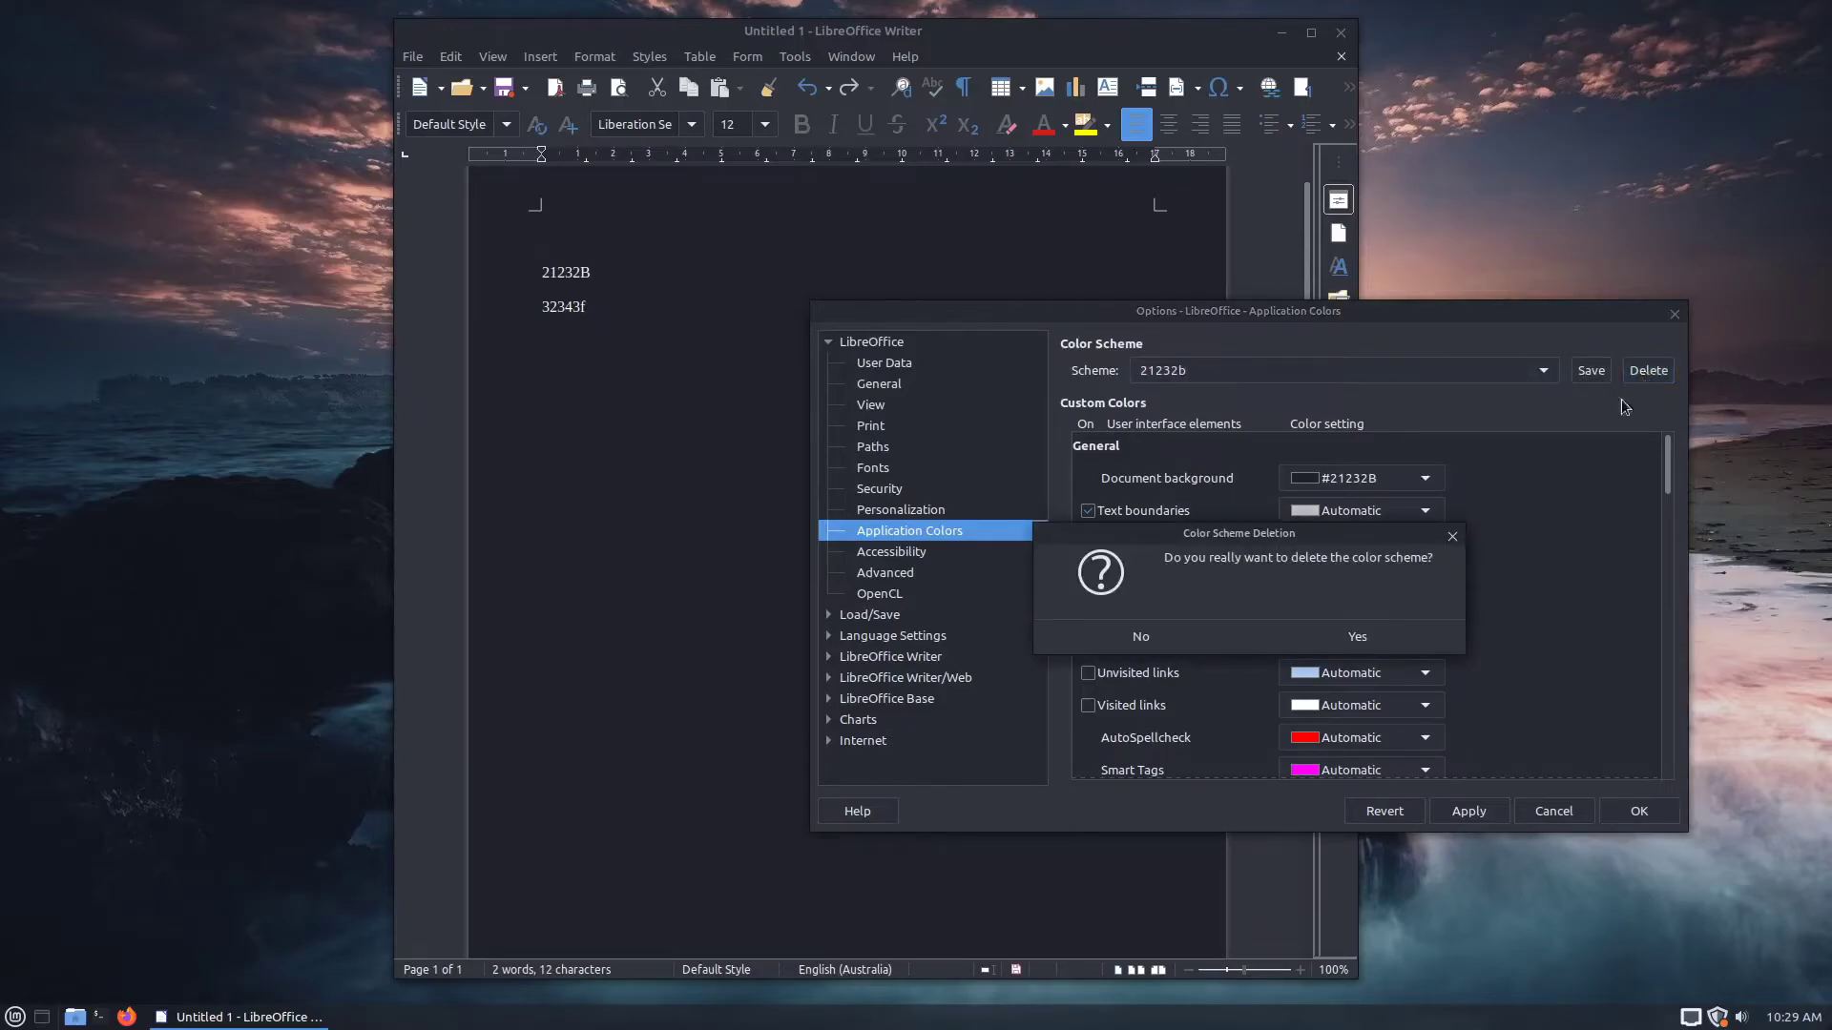
click(1357, 637)
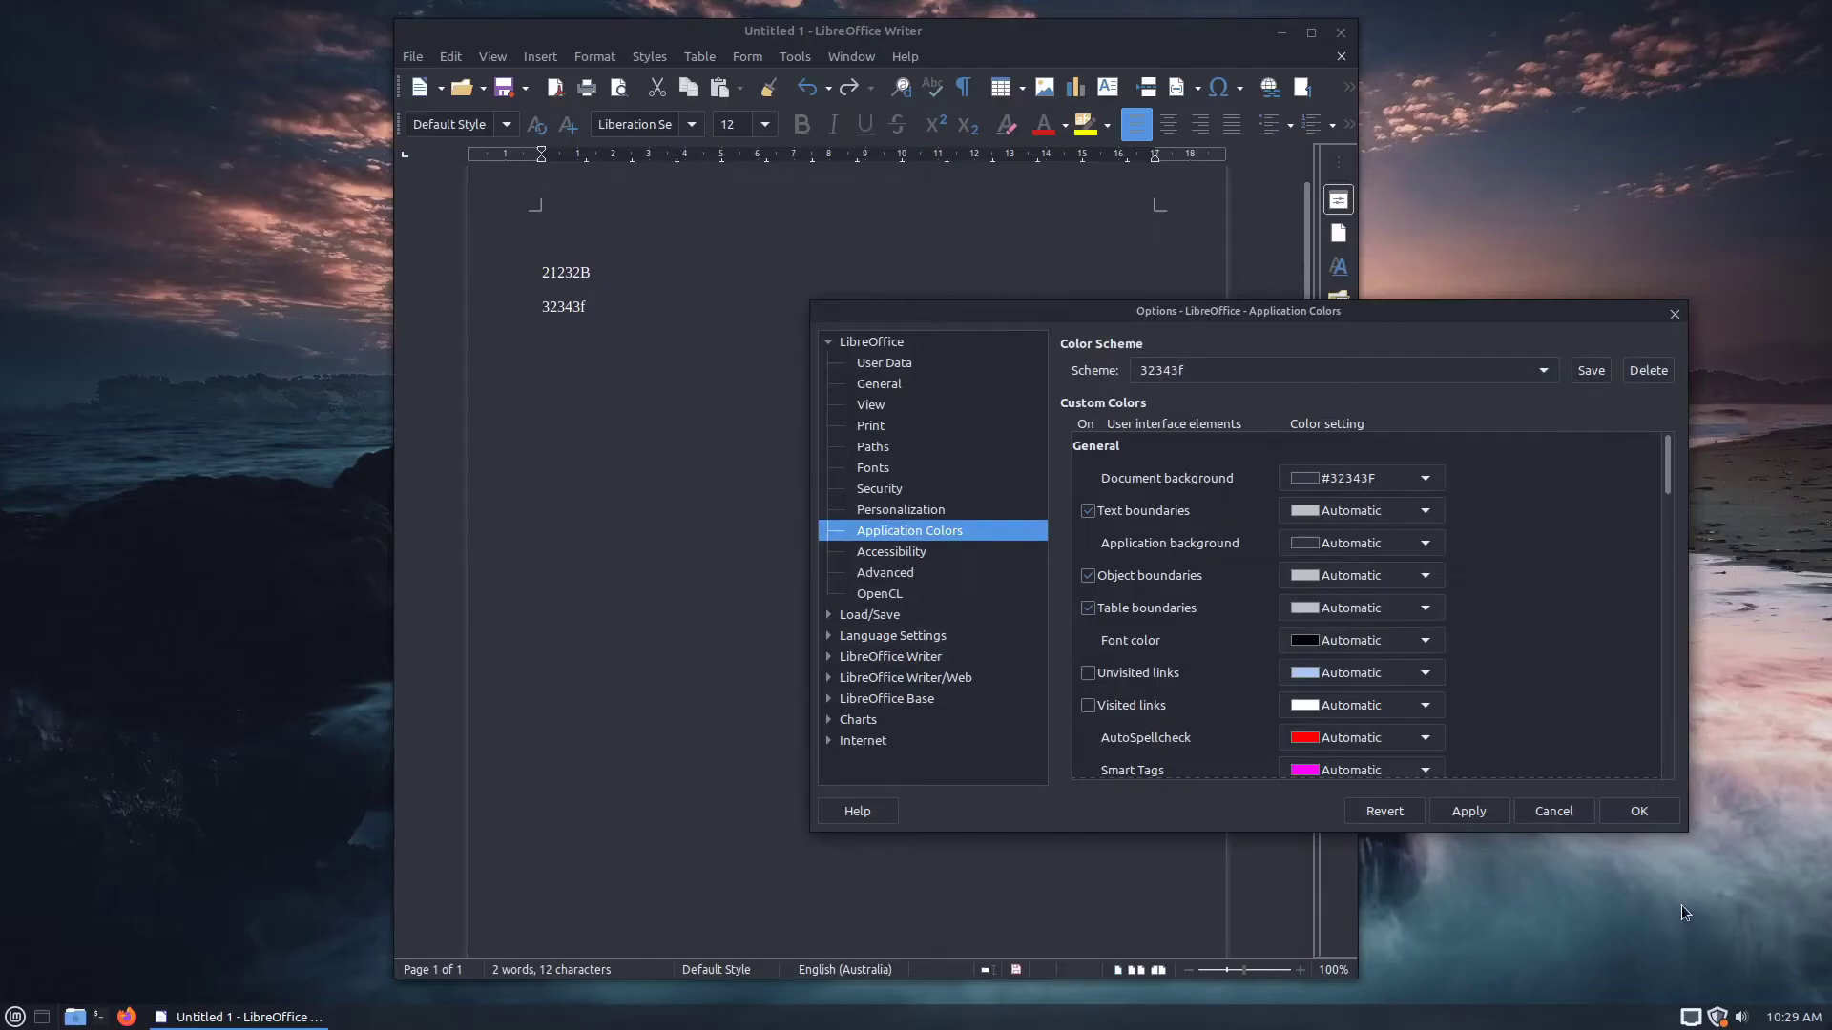
click(1655, 817)
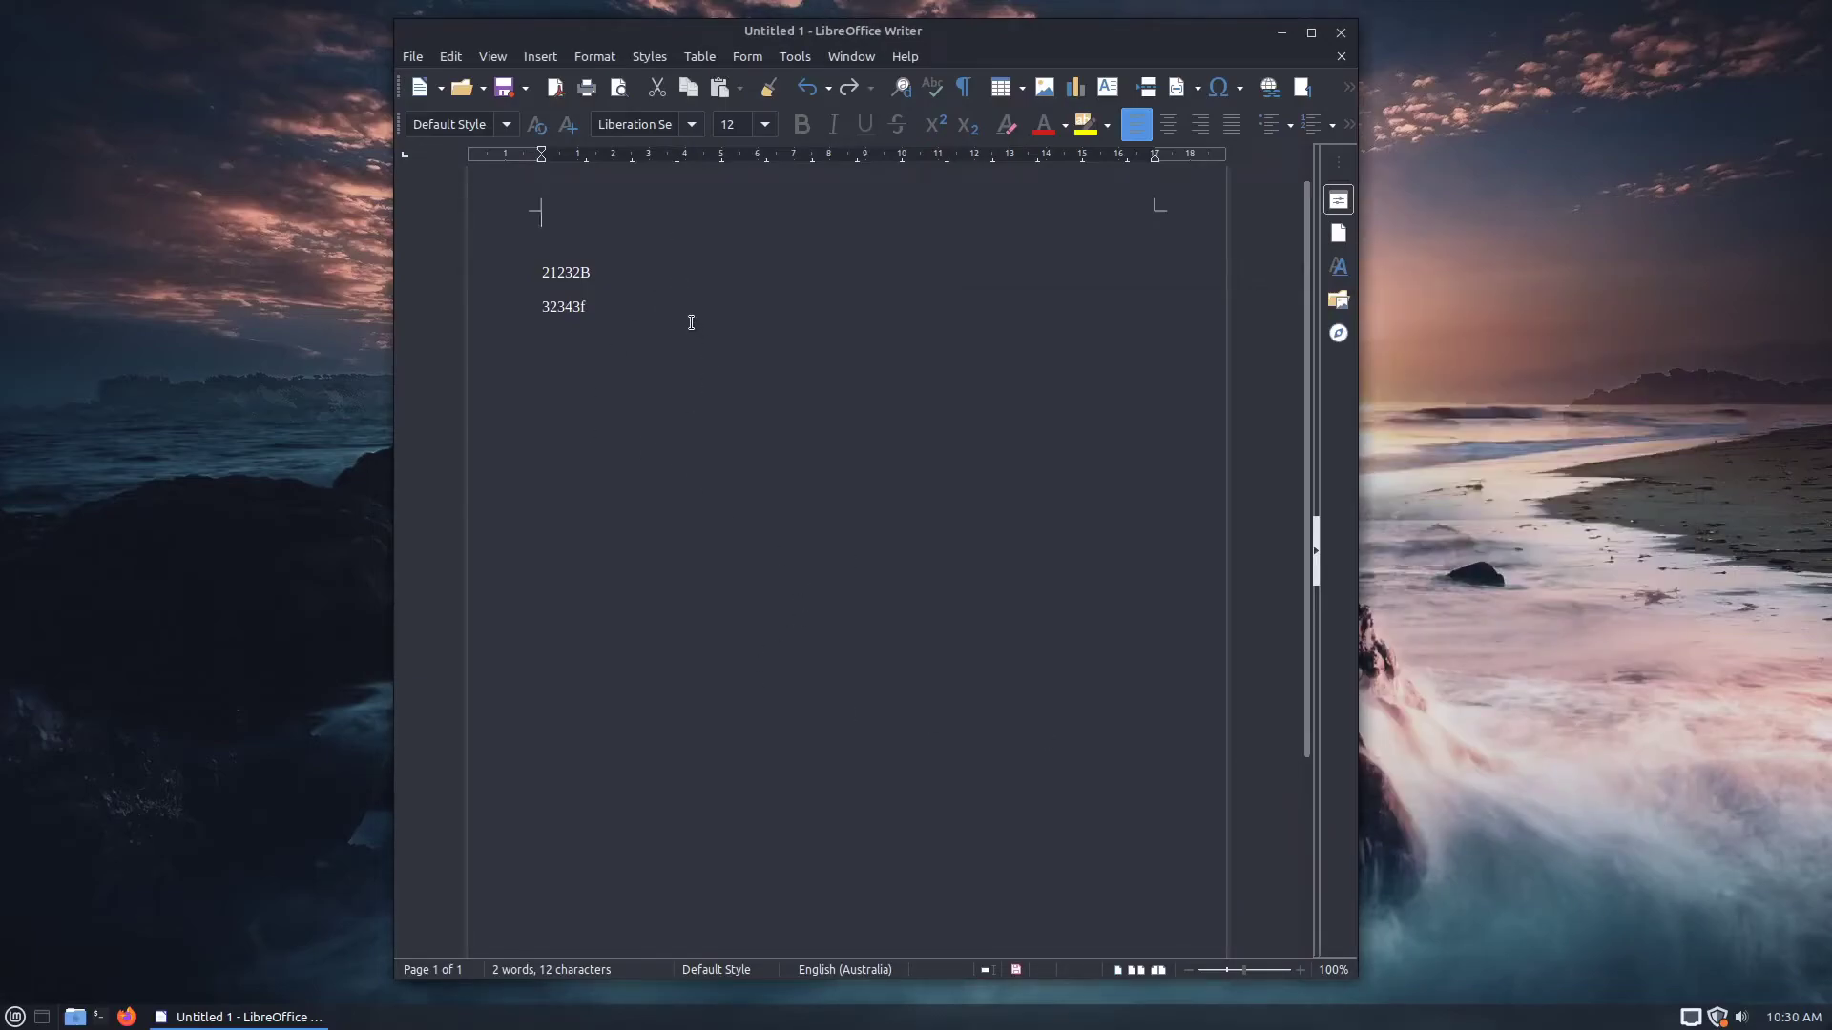
- Select the page text, then the two colour-code lines together with the blank line above them
drag(609, 241, 642, 397)
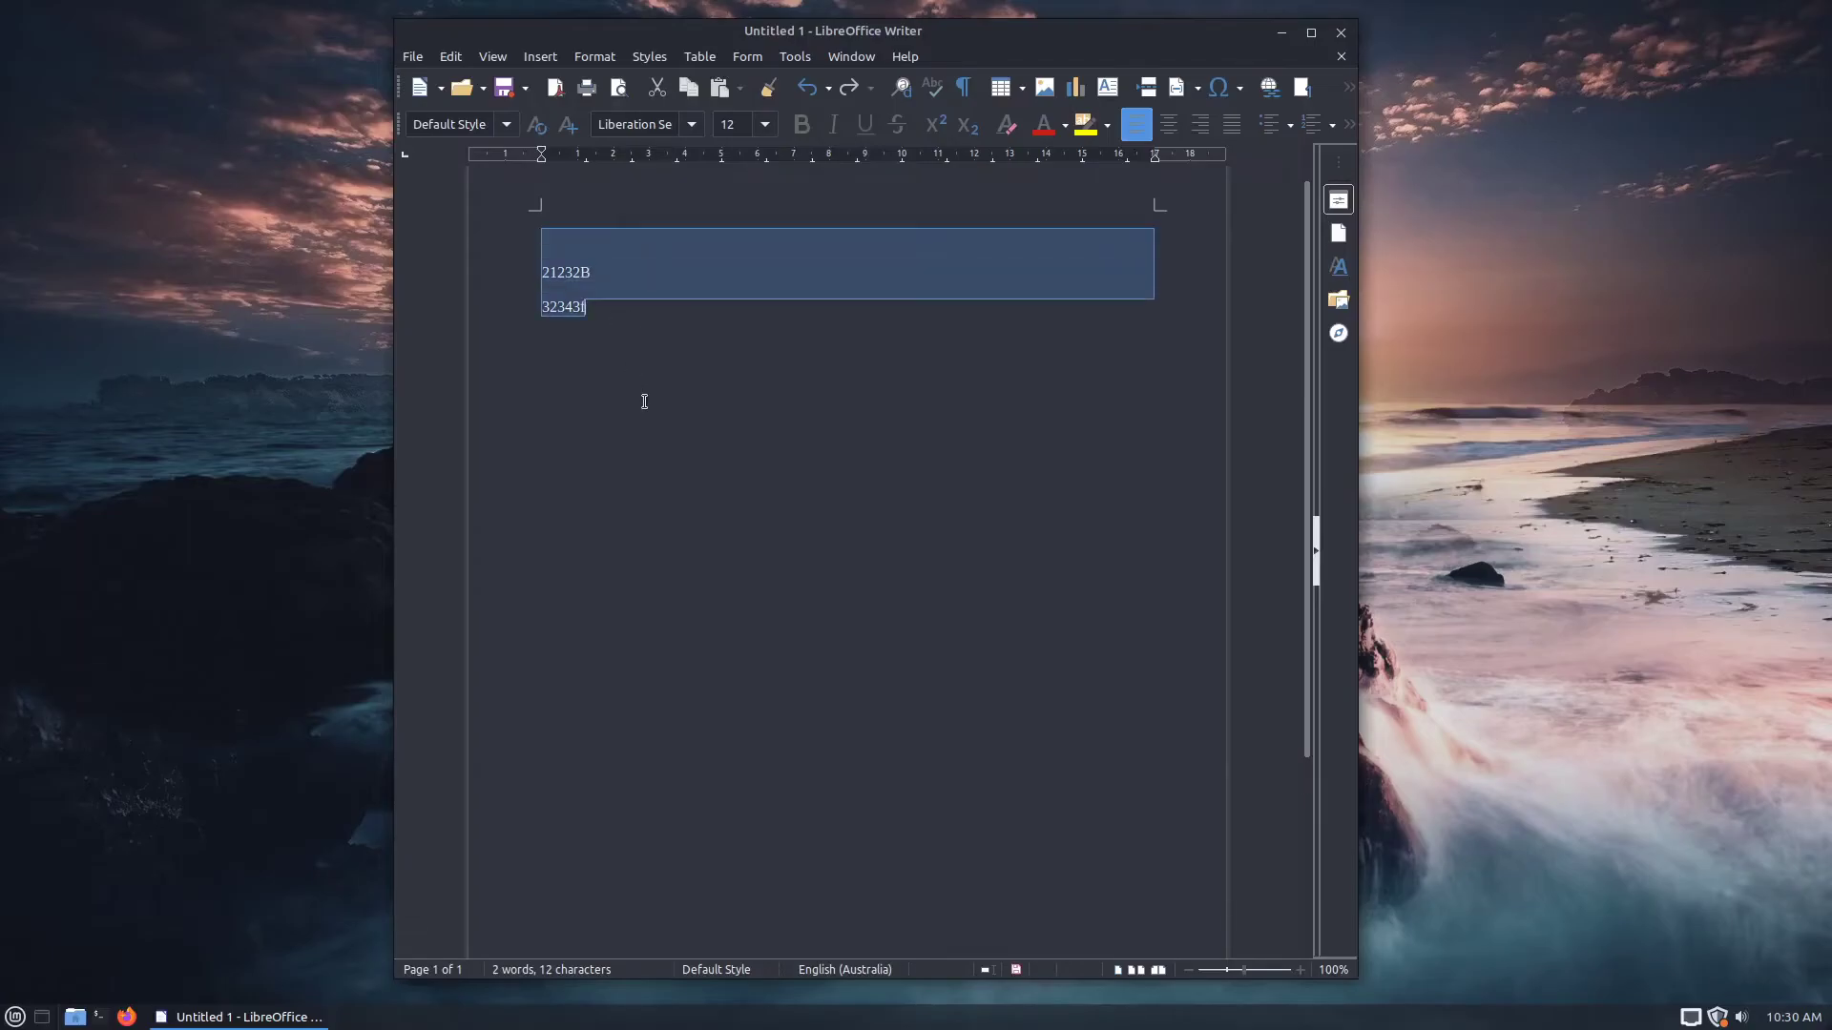
click(629, 413)
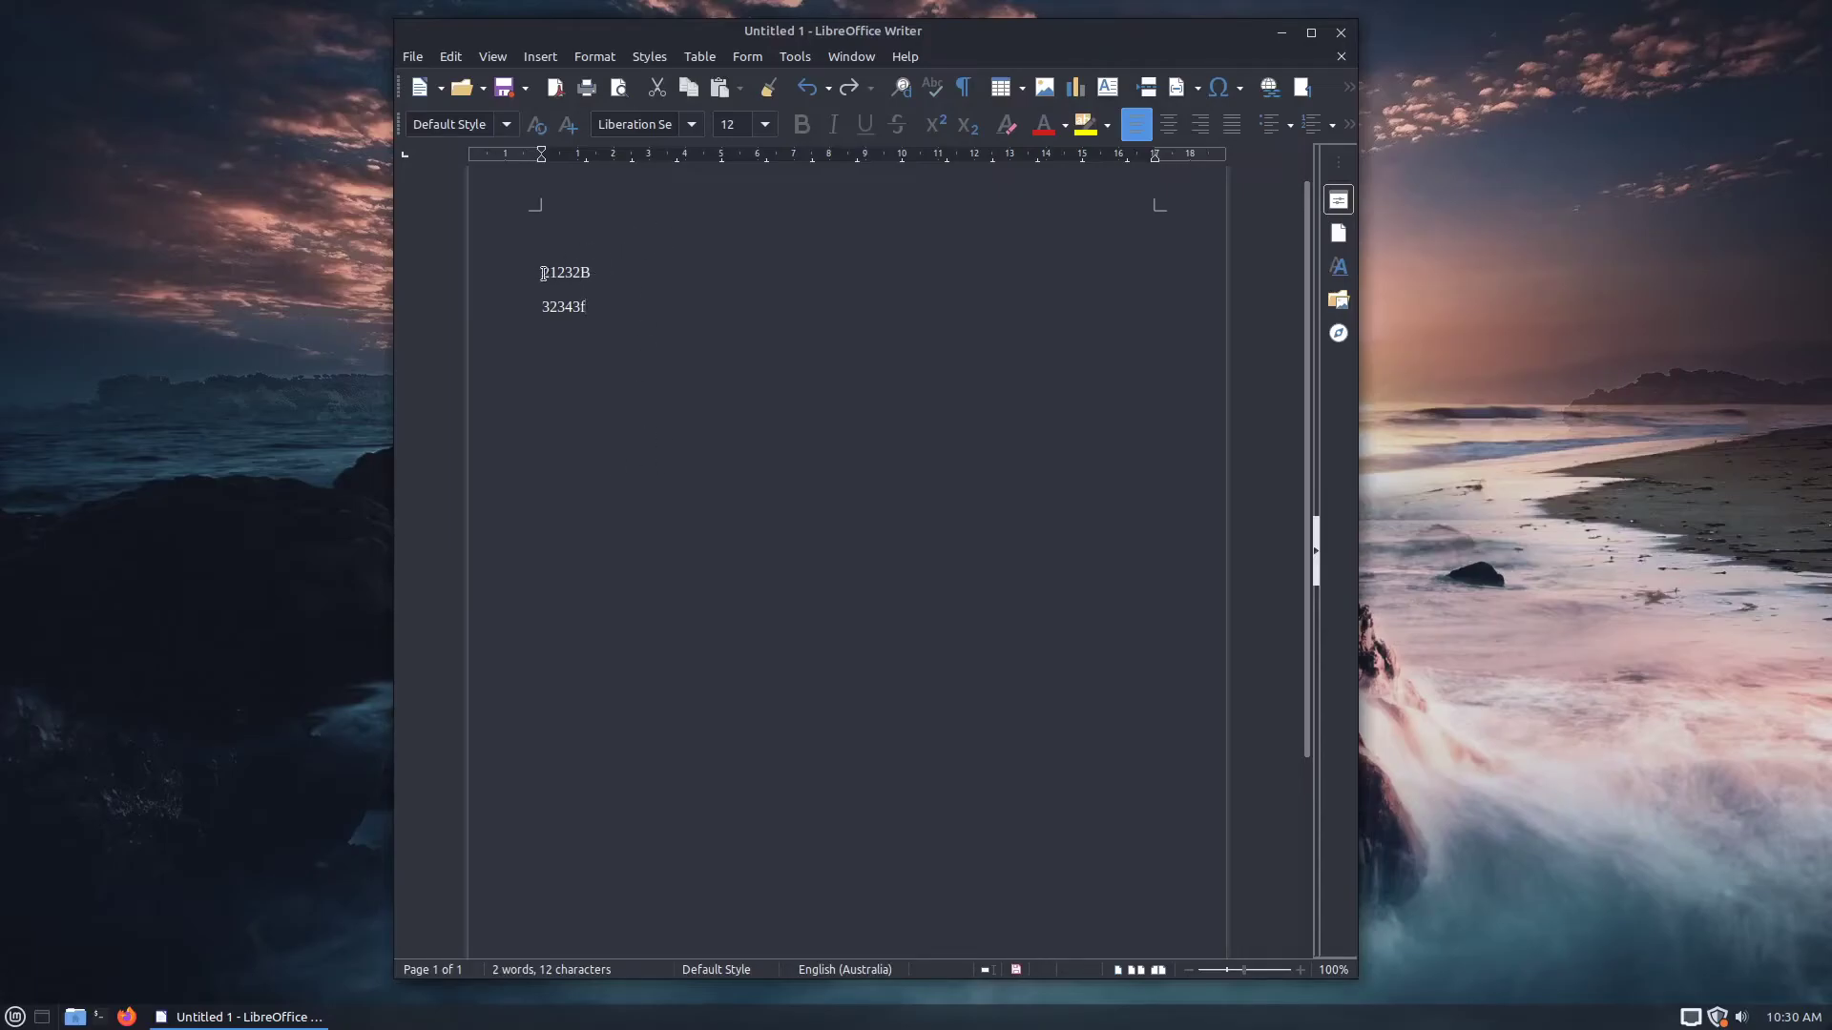
drag(541, 273, 605, 314)
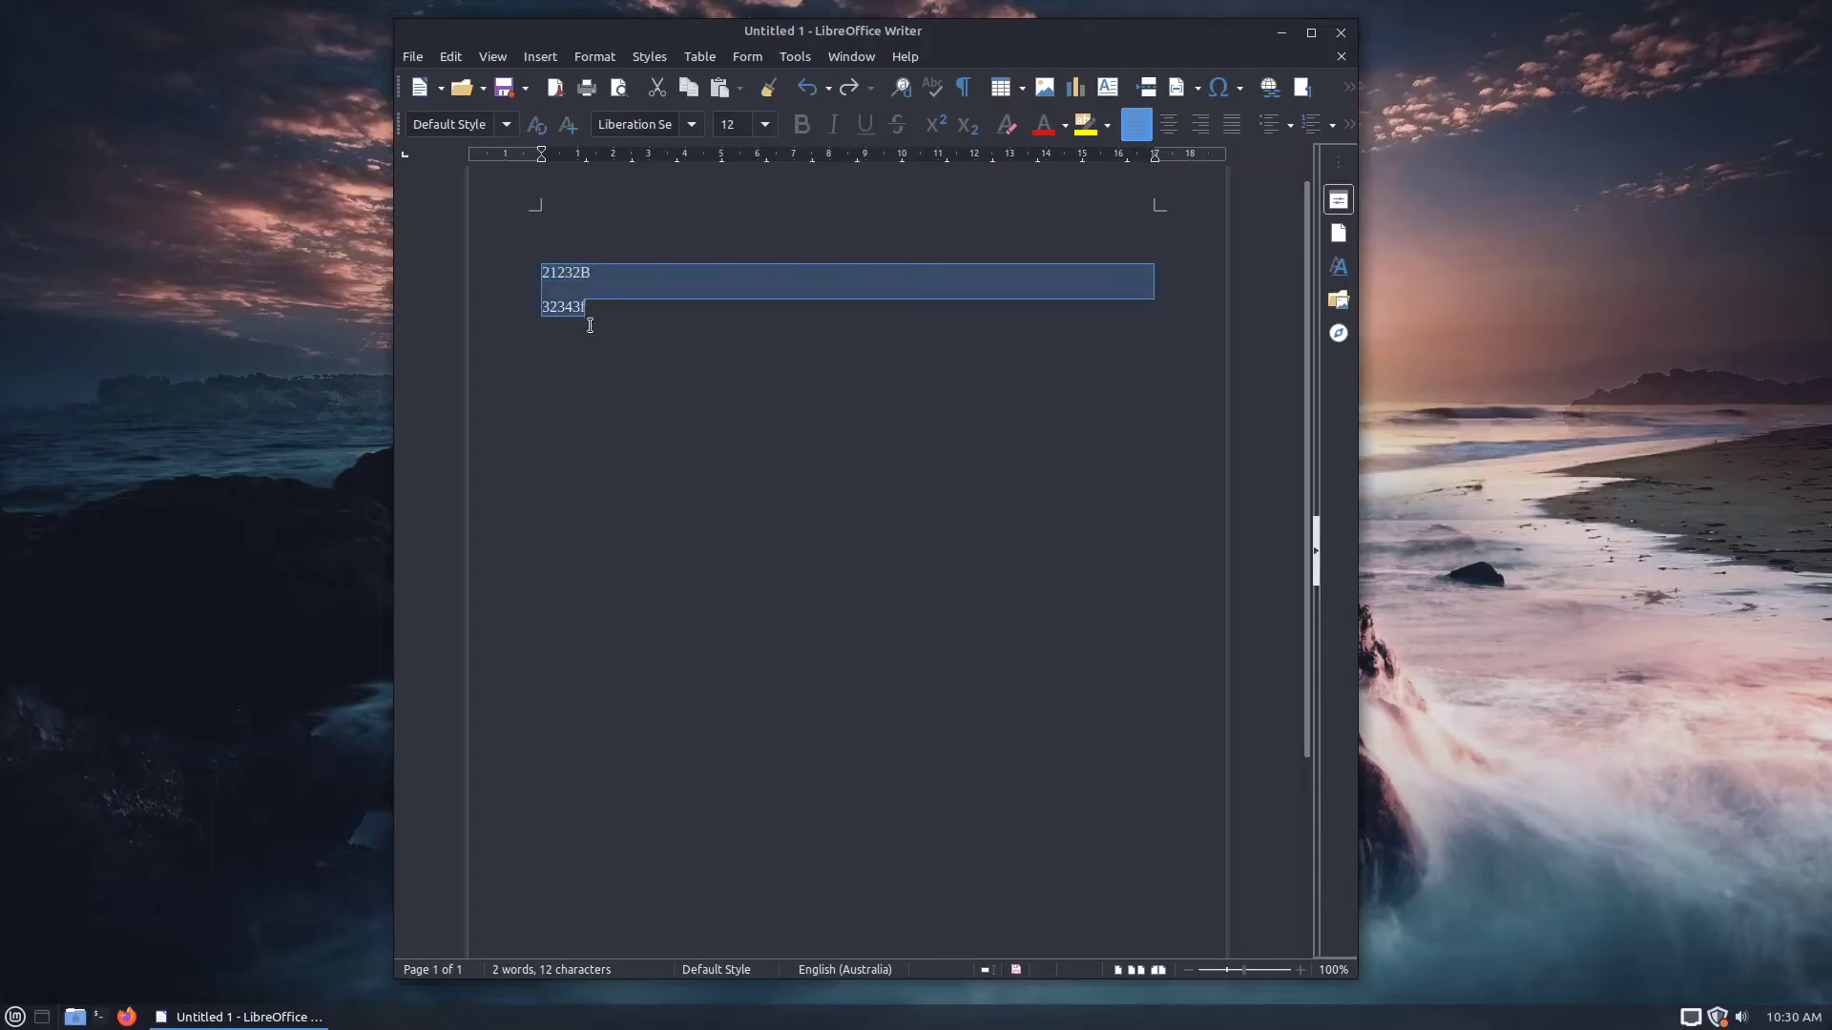
click(609, 381)
drag(539, 237, 764, 368)
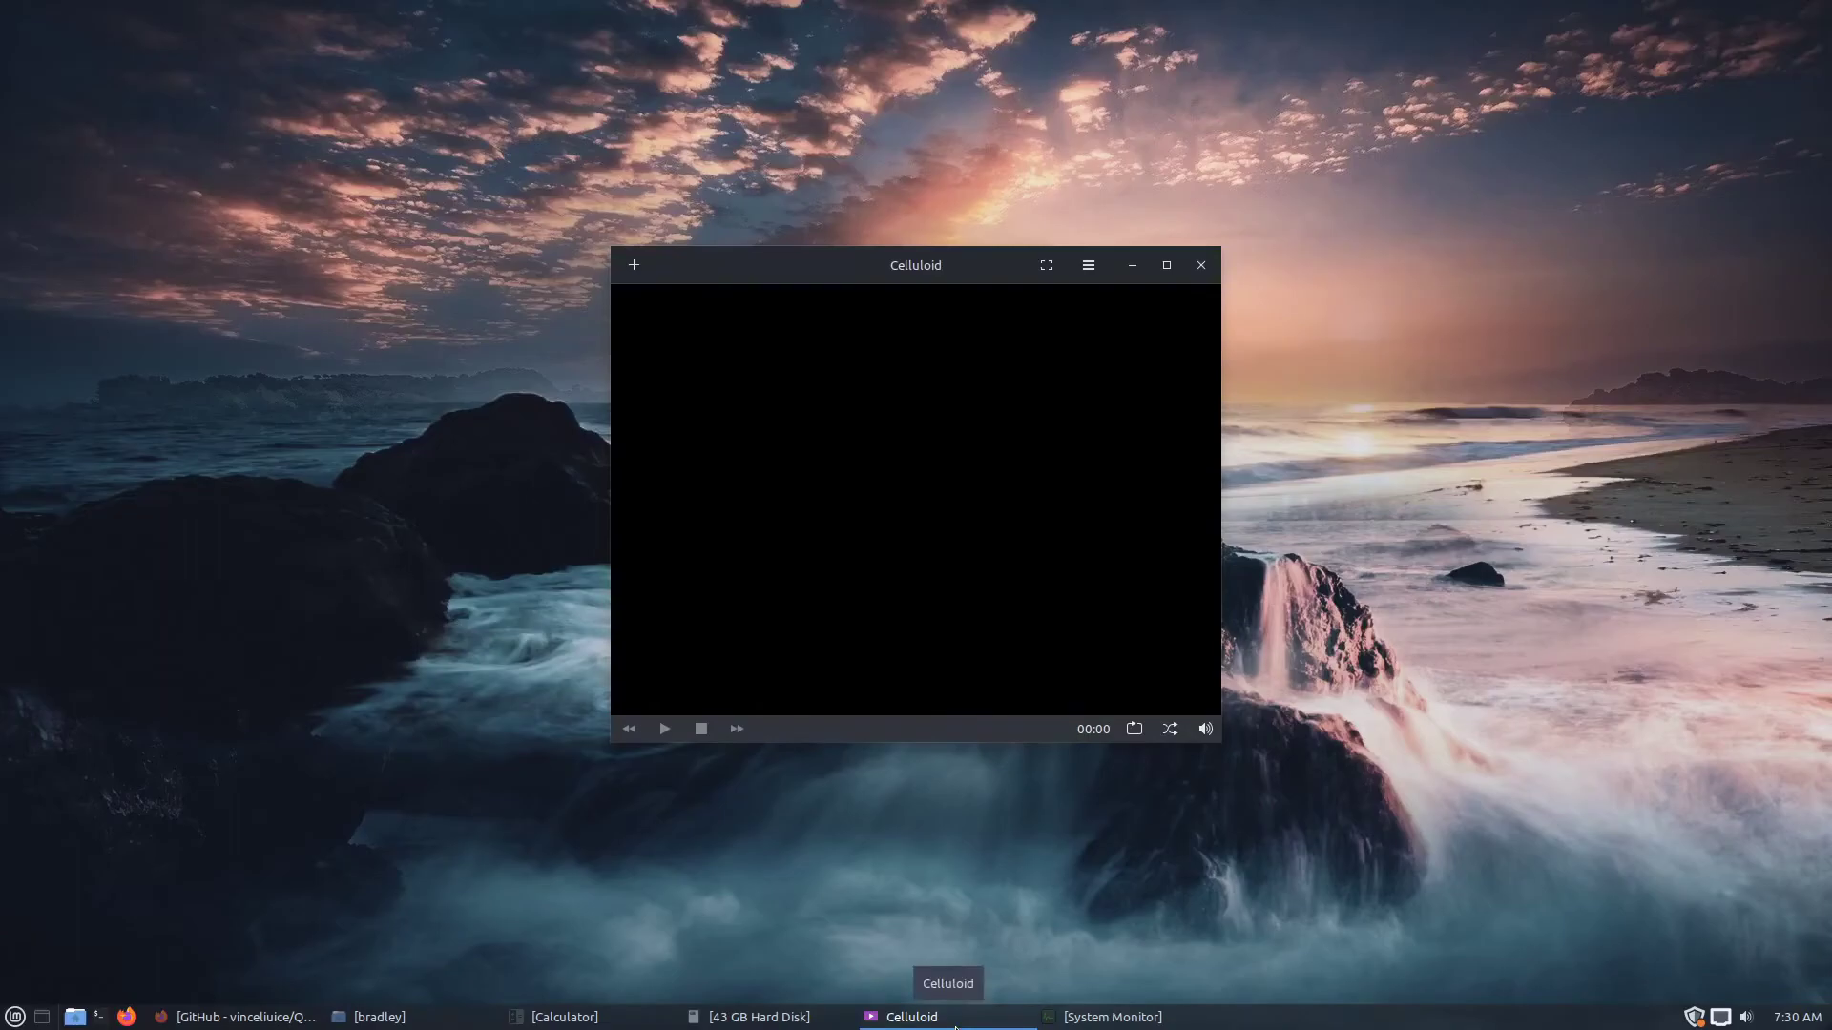
- Minimize Celluloid, view System Monitor's System tab and browse the start menu categories
click(955, 1016)
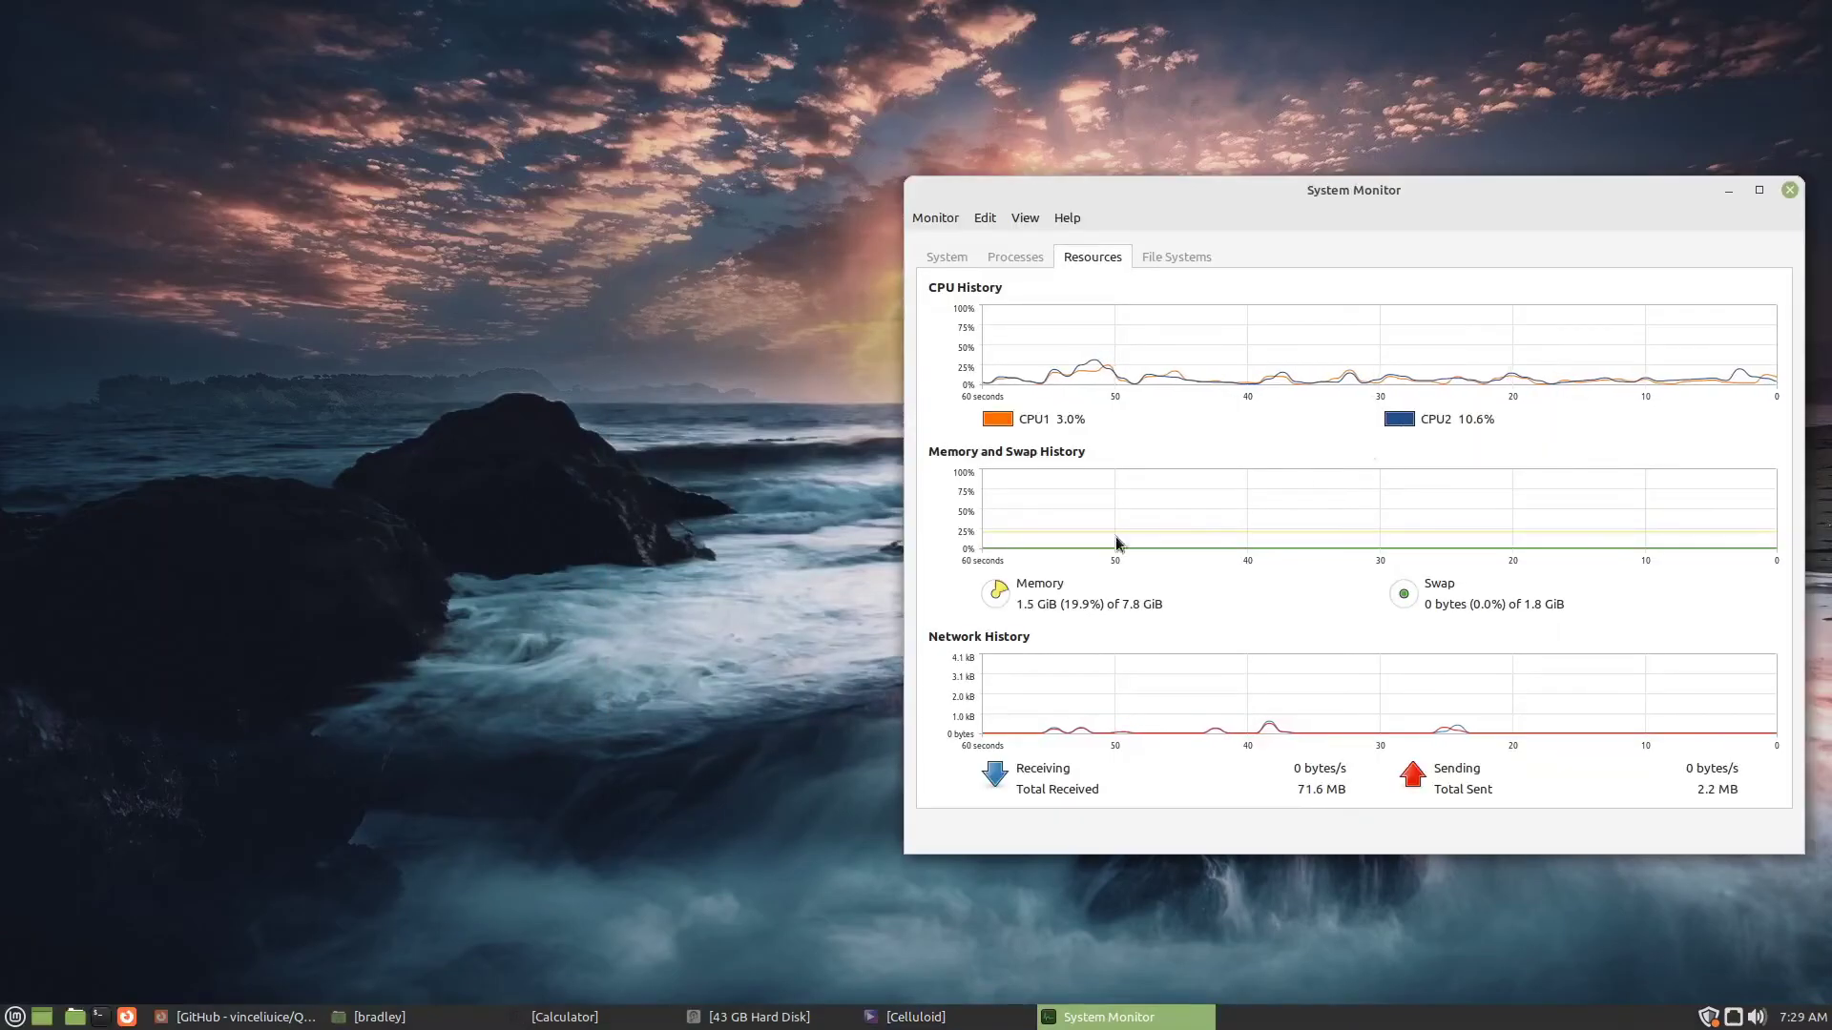
click(945, 258)
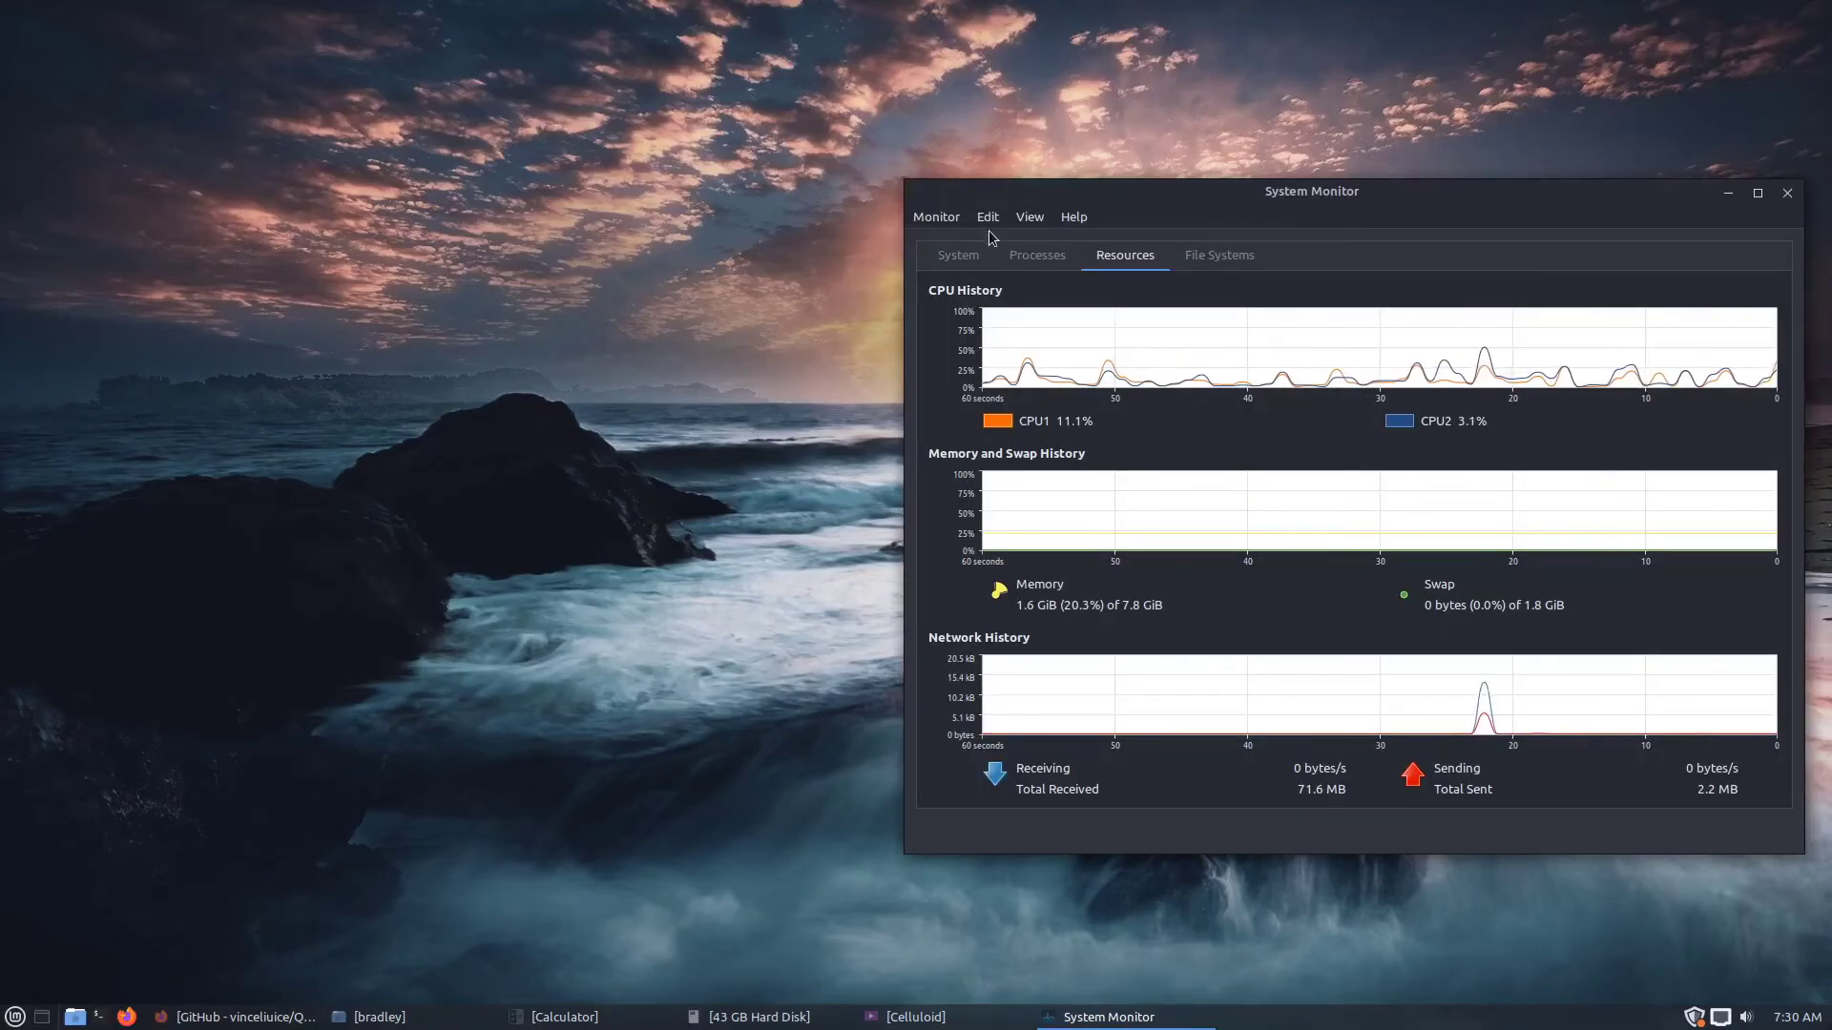
click(956, 260)
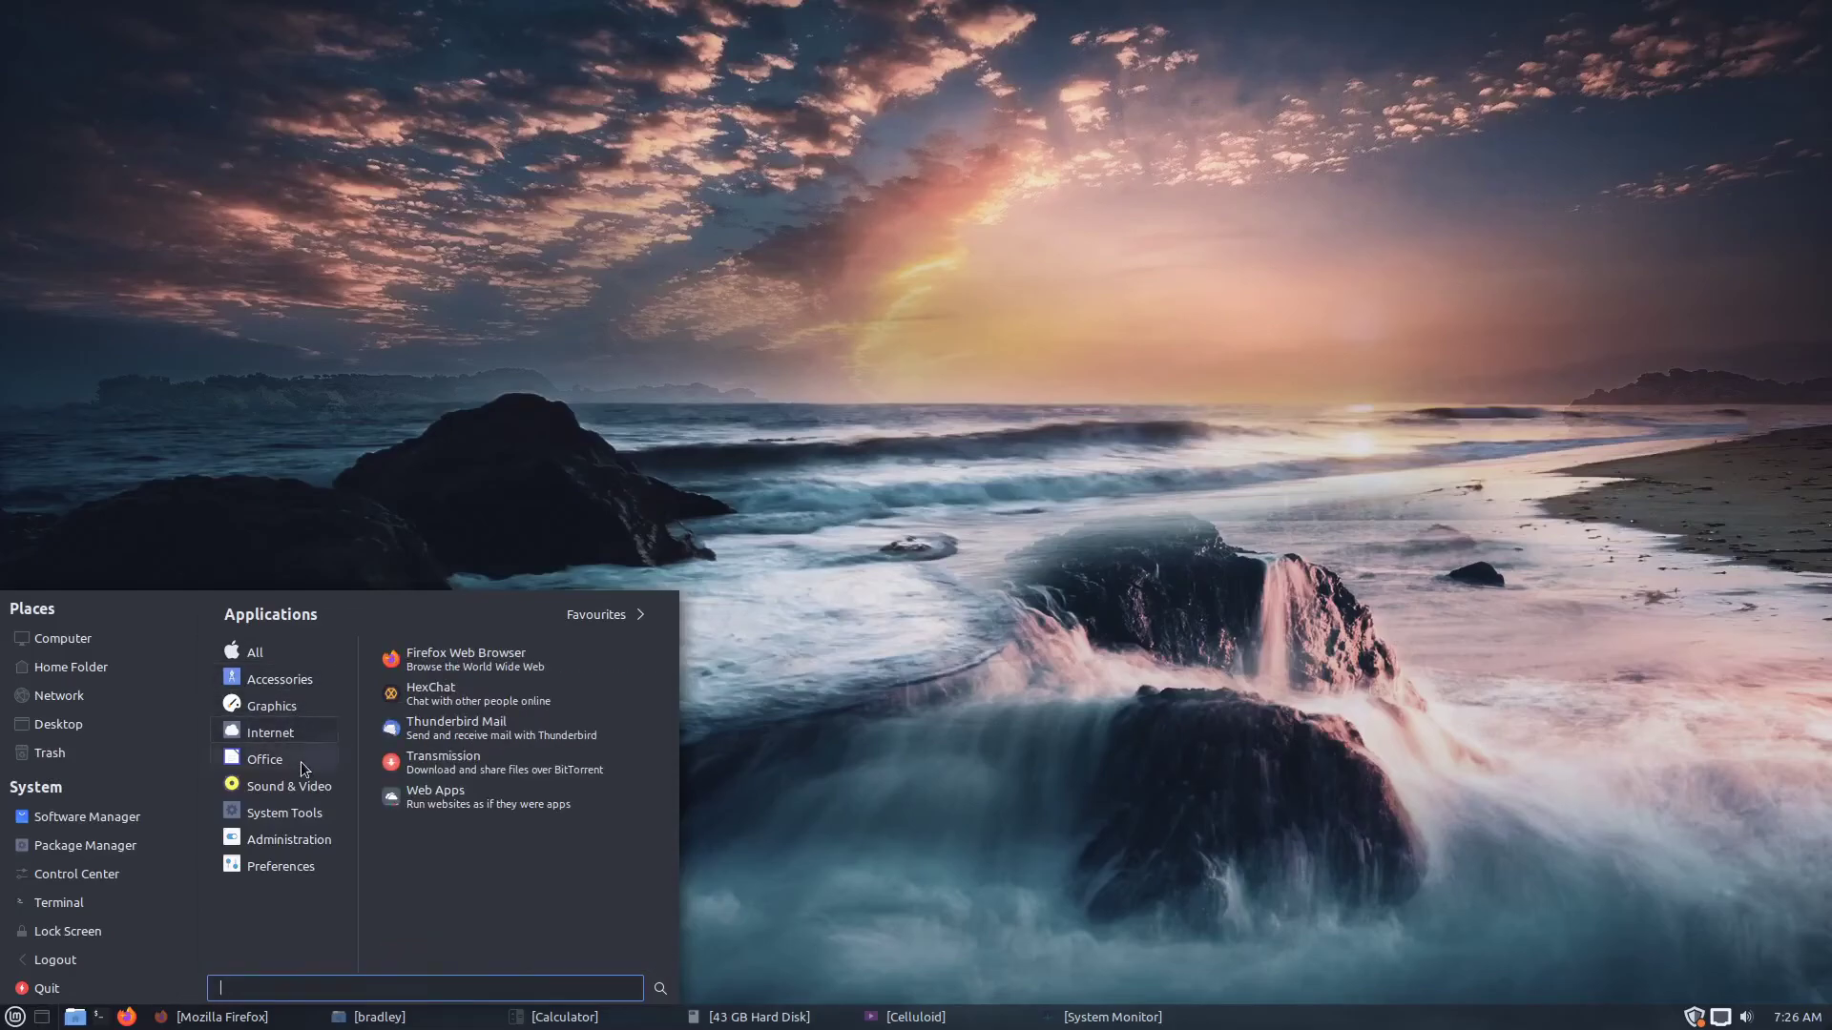
mouse_move(304, 768)
mouse_move(315, 816)
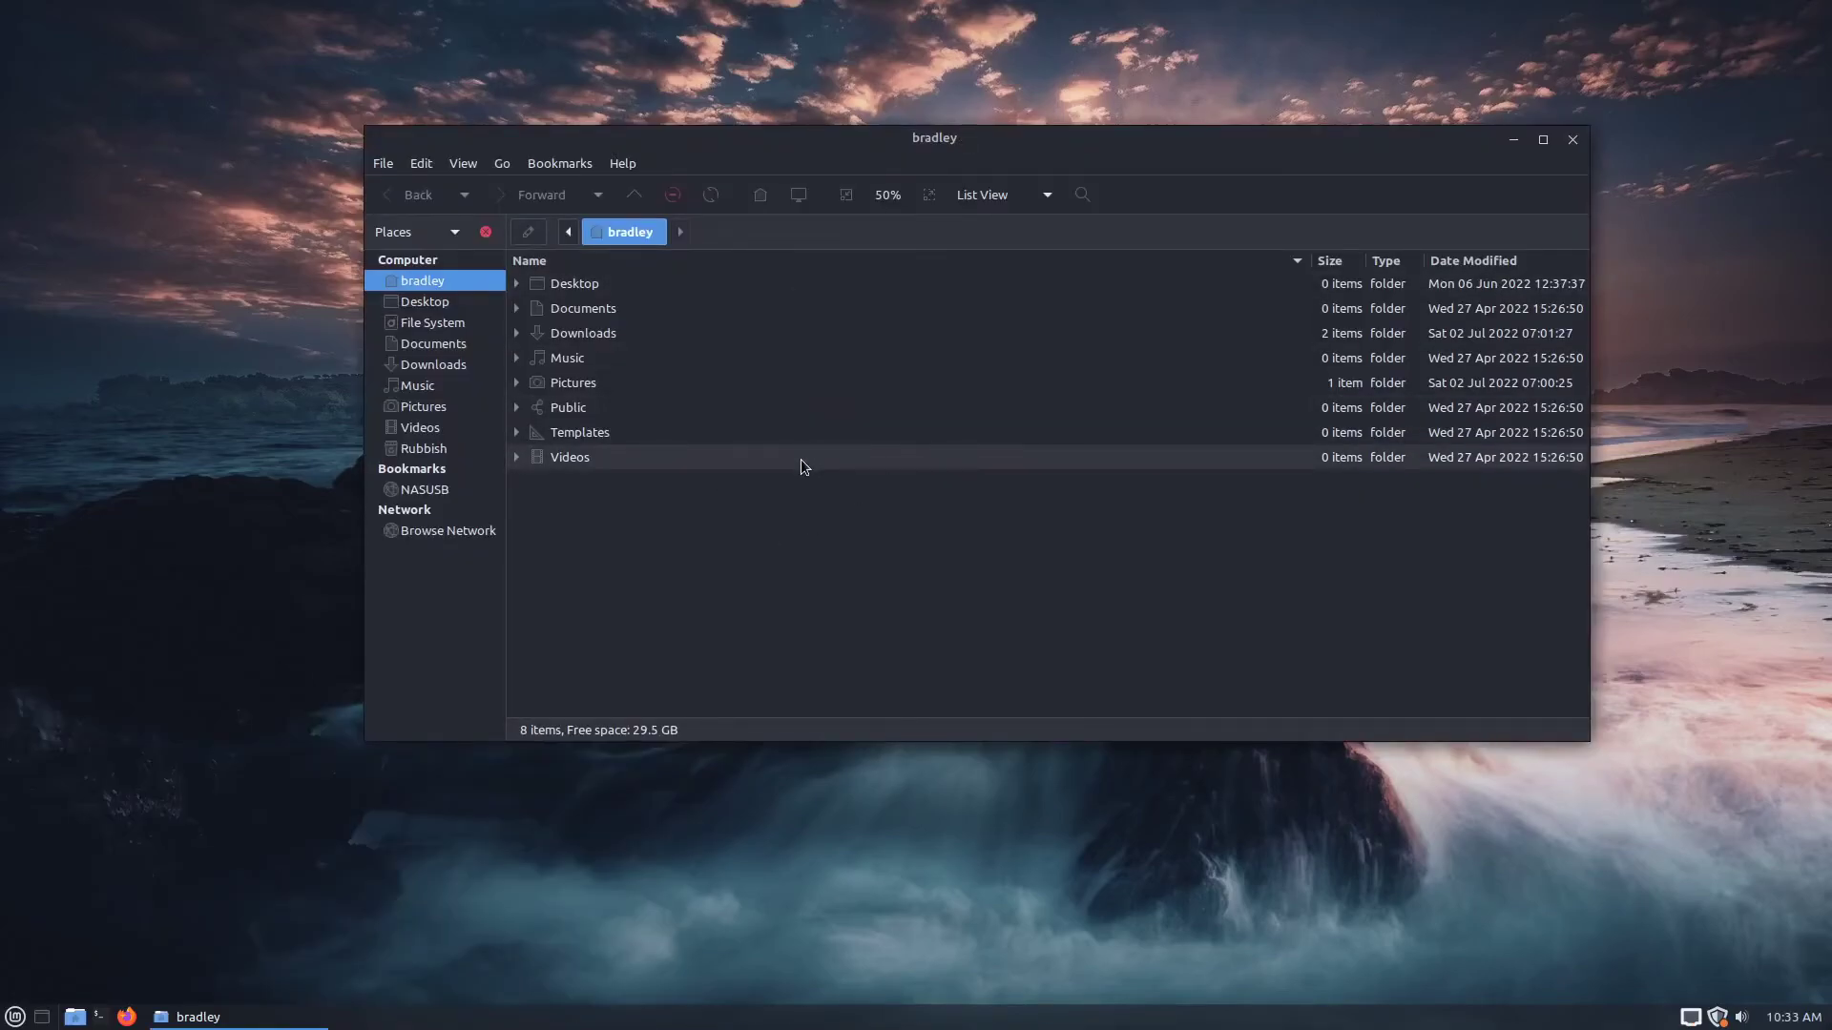
- Split Caja into two panes with hidden files shown: .themes on the left, .local/share/icons on the right
key(F3)
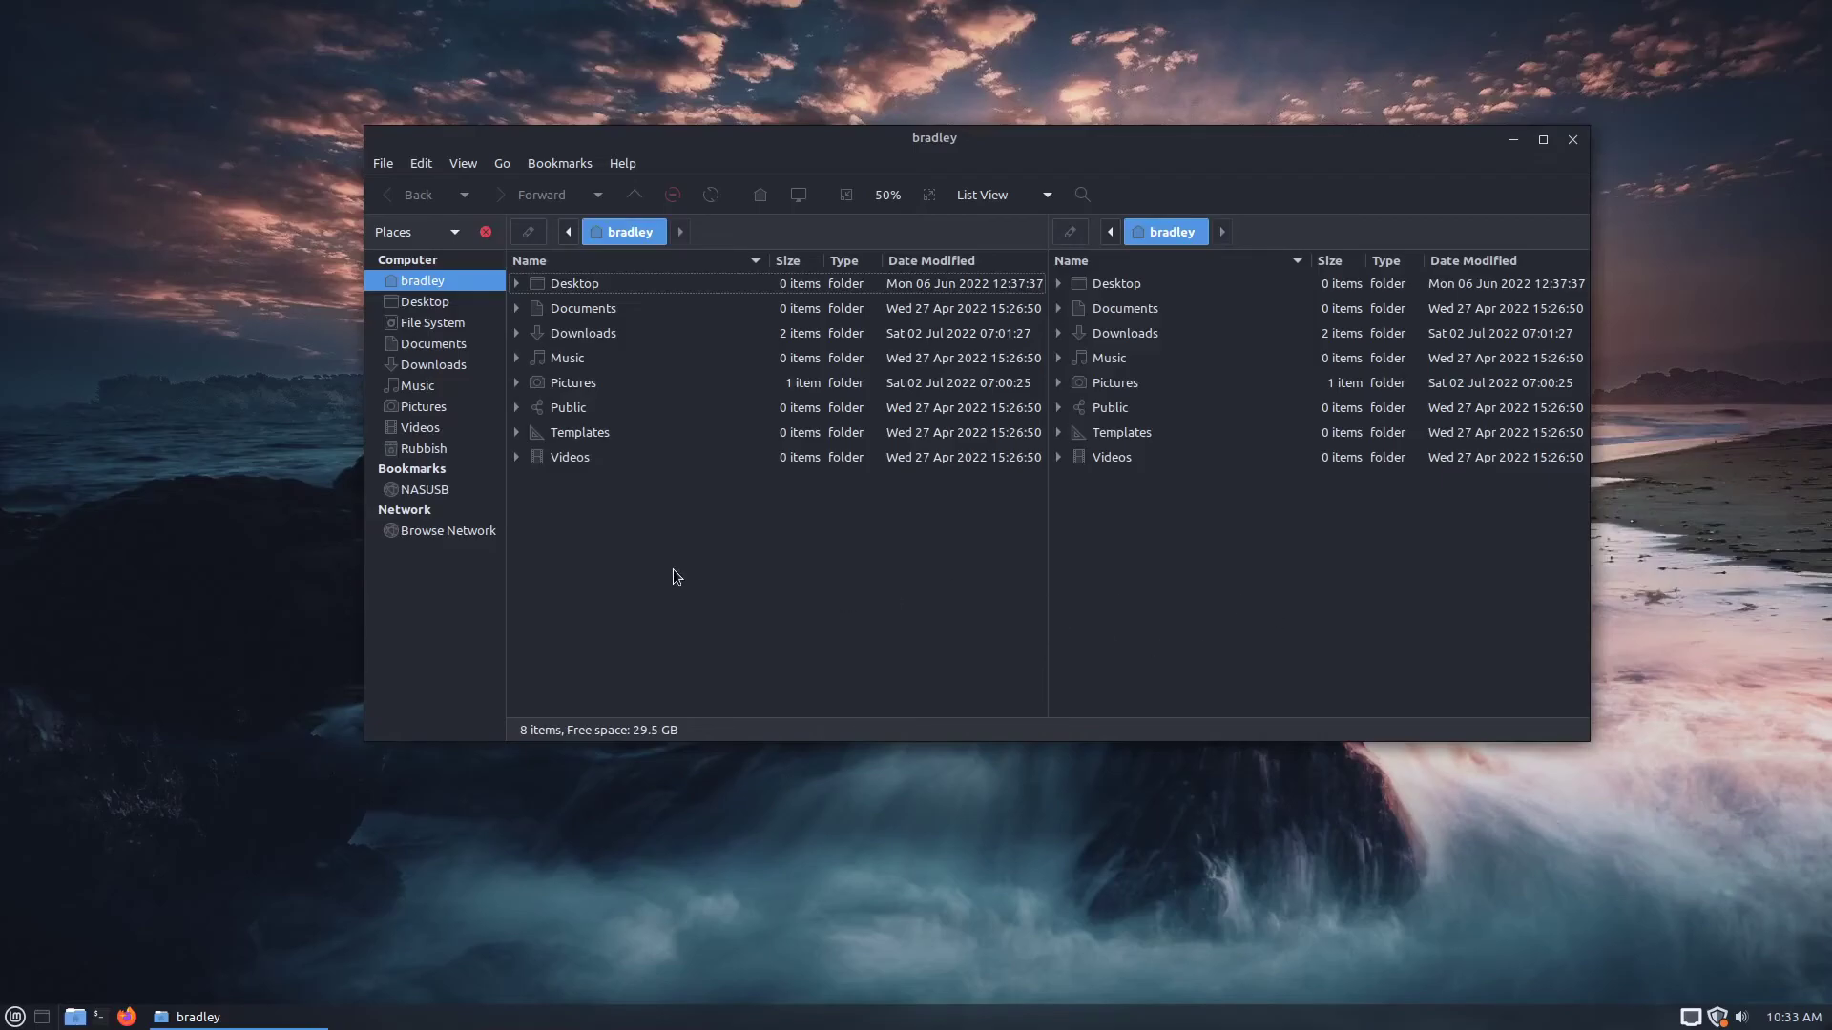
key(ctrl+h)
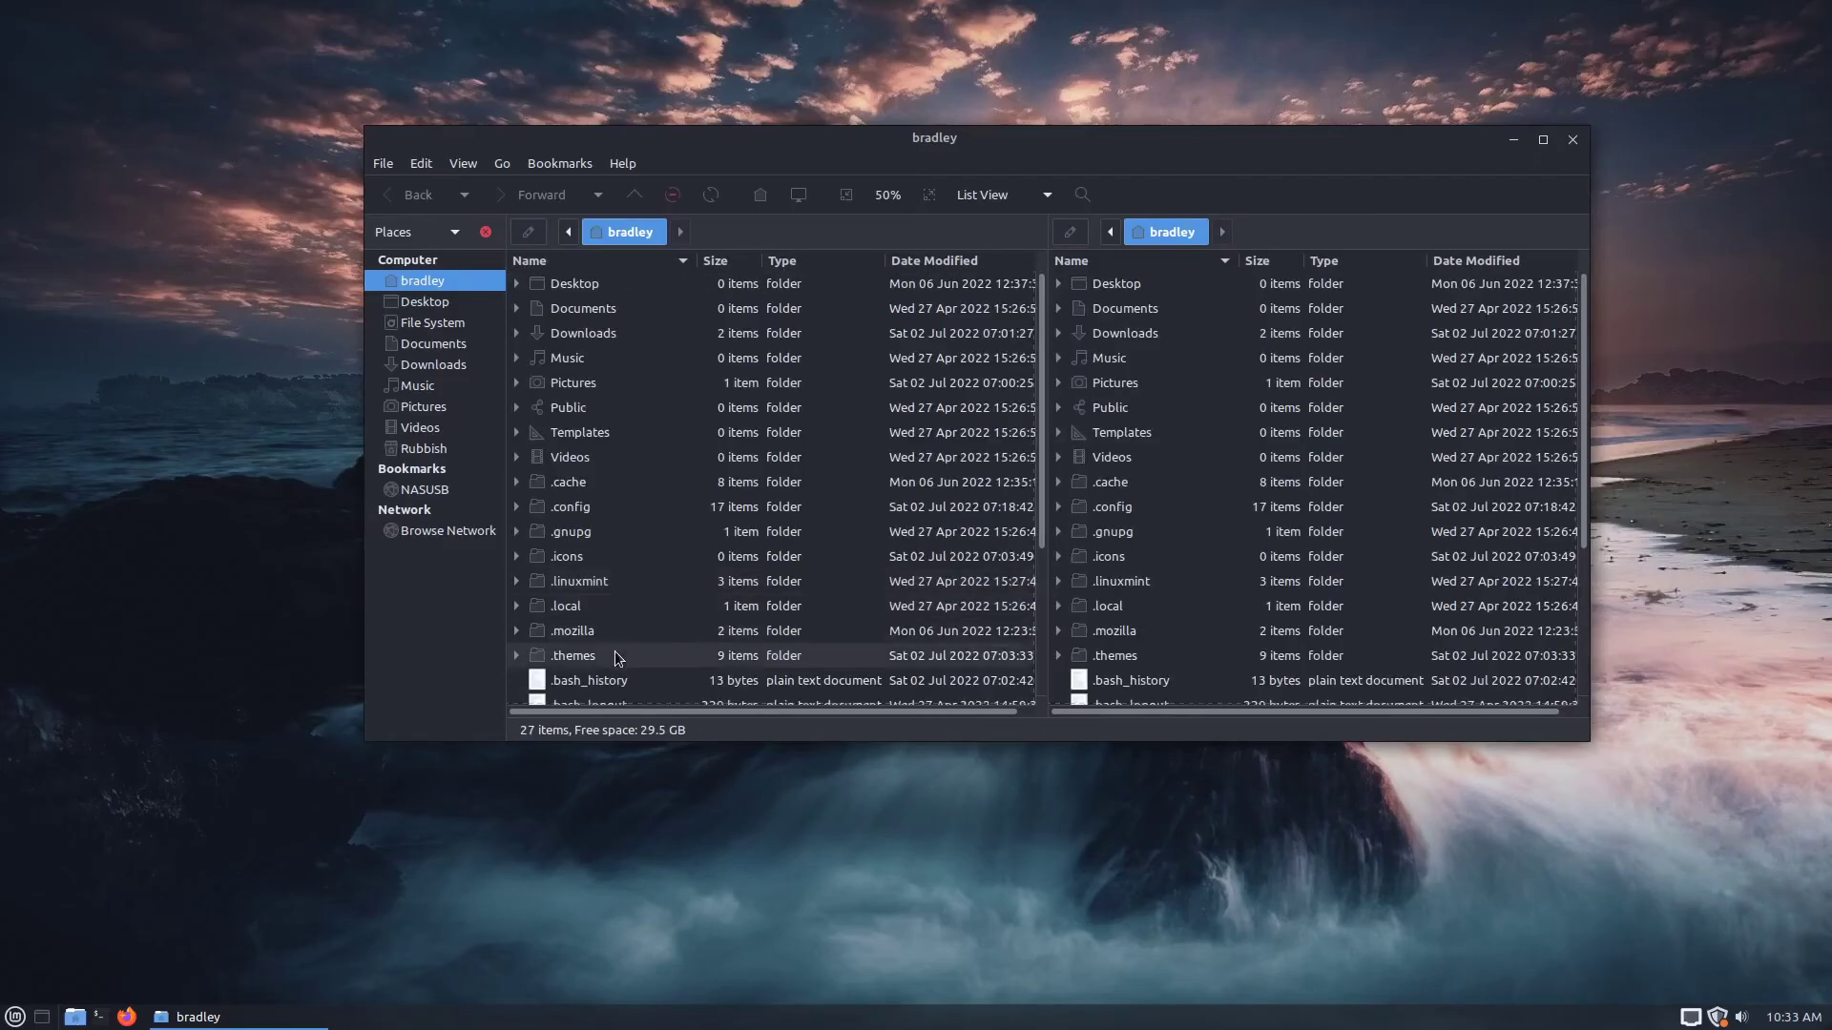
double_click(614, 656)
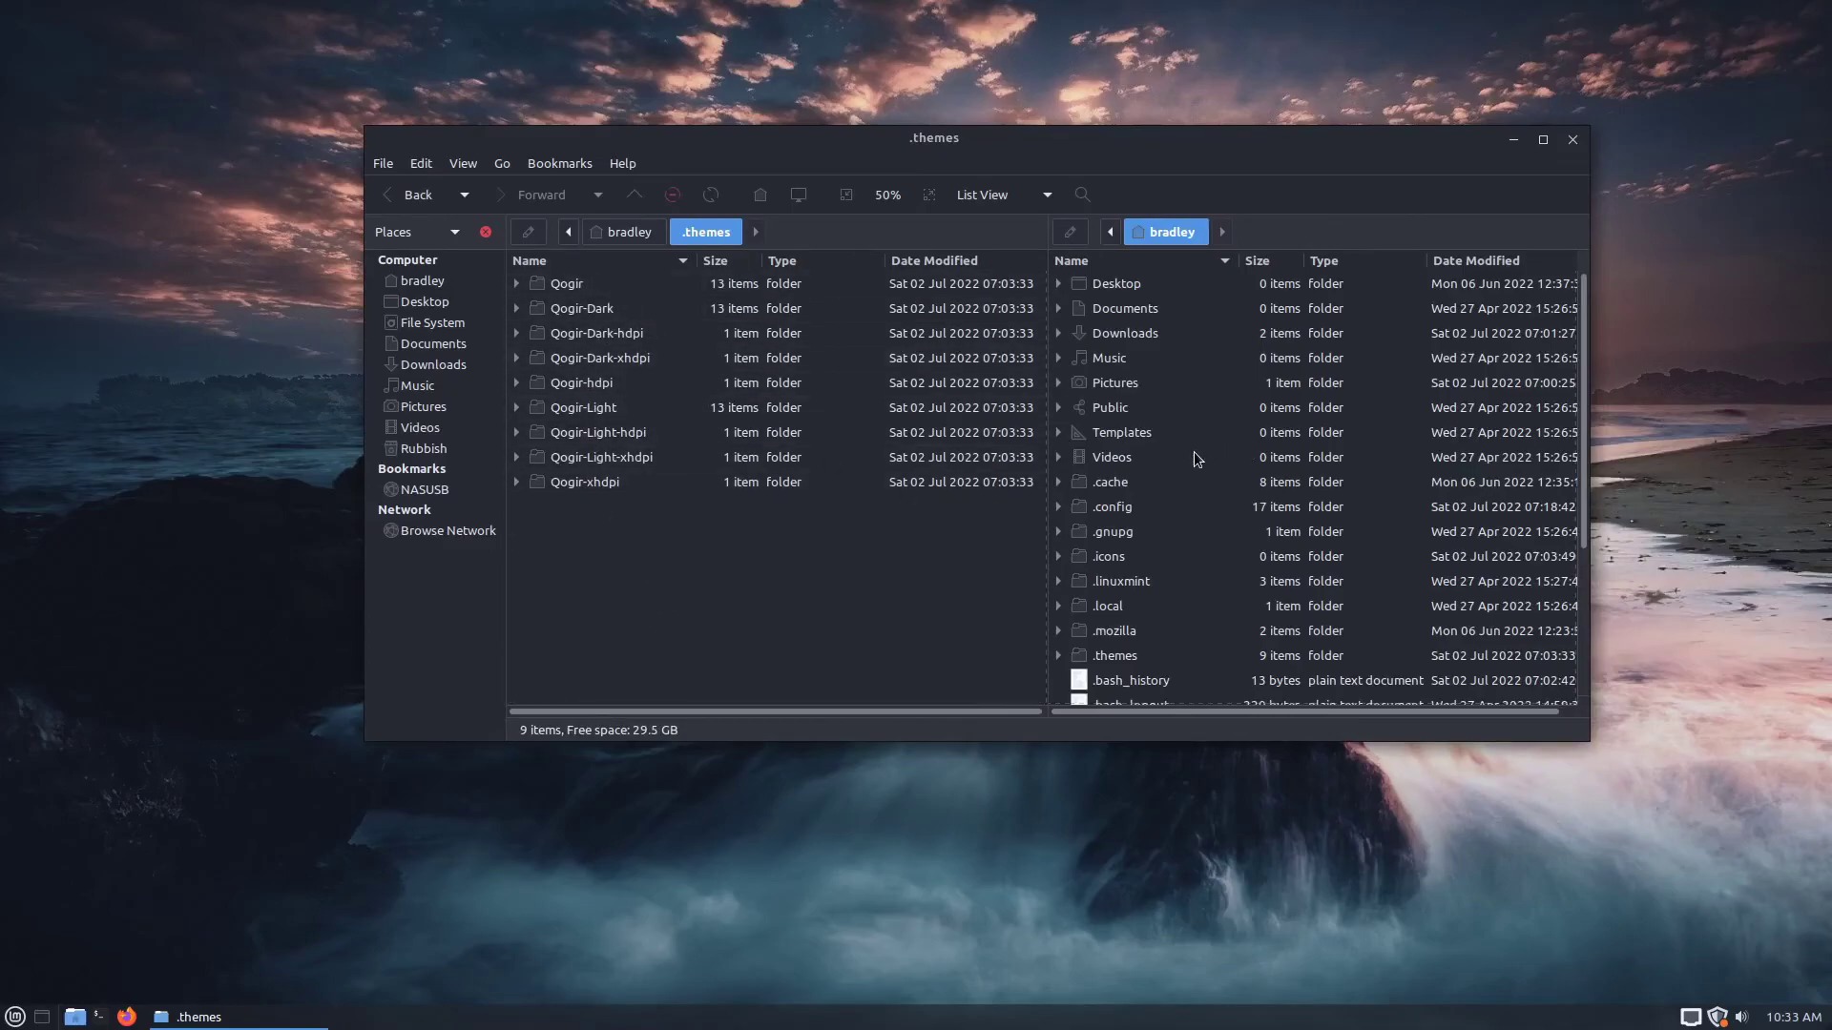
double_click(1139, 601)
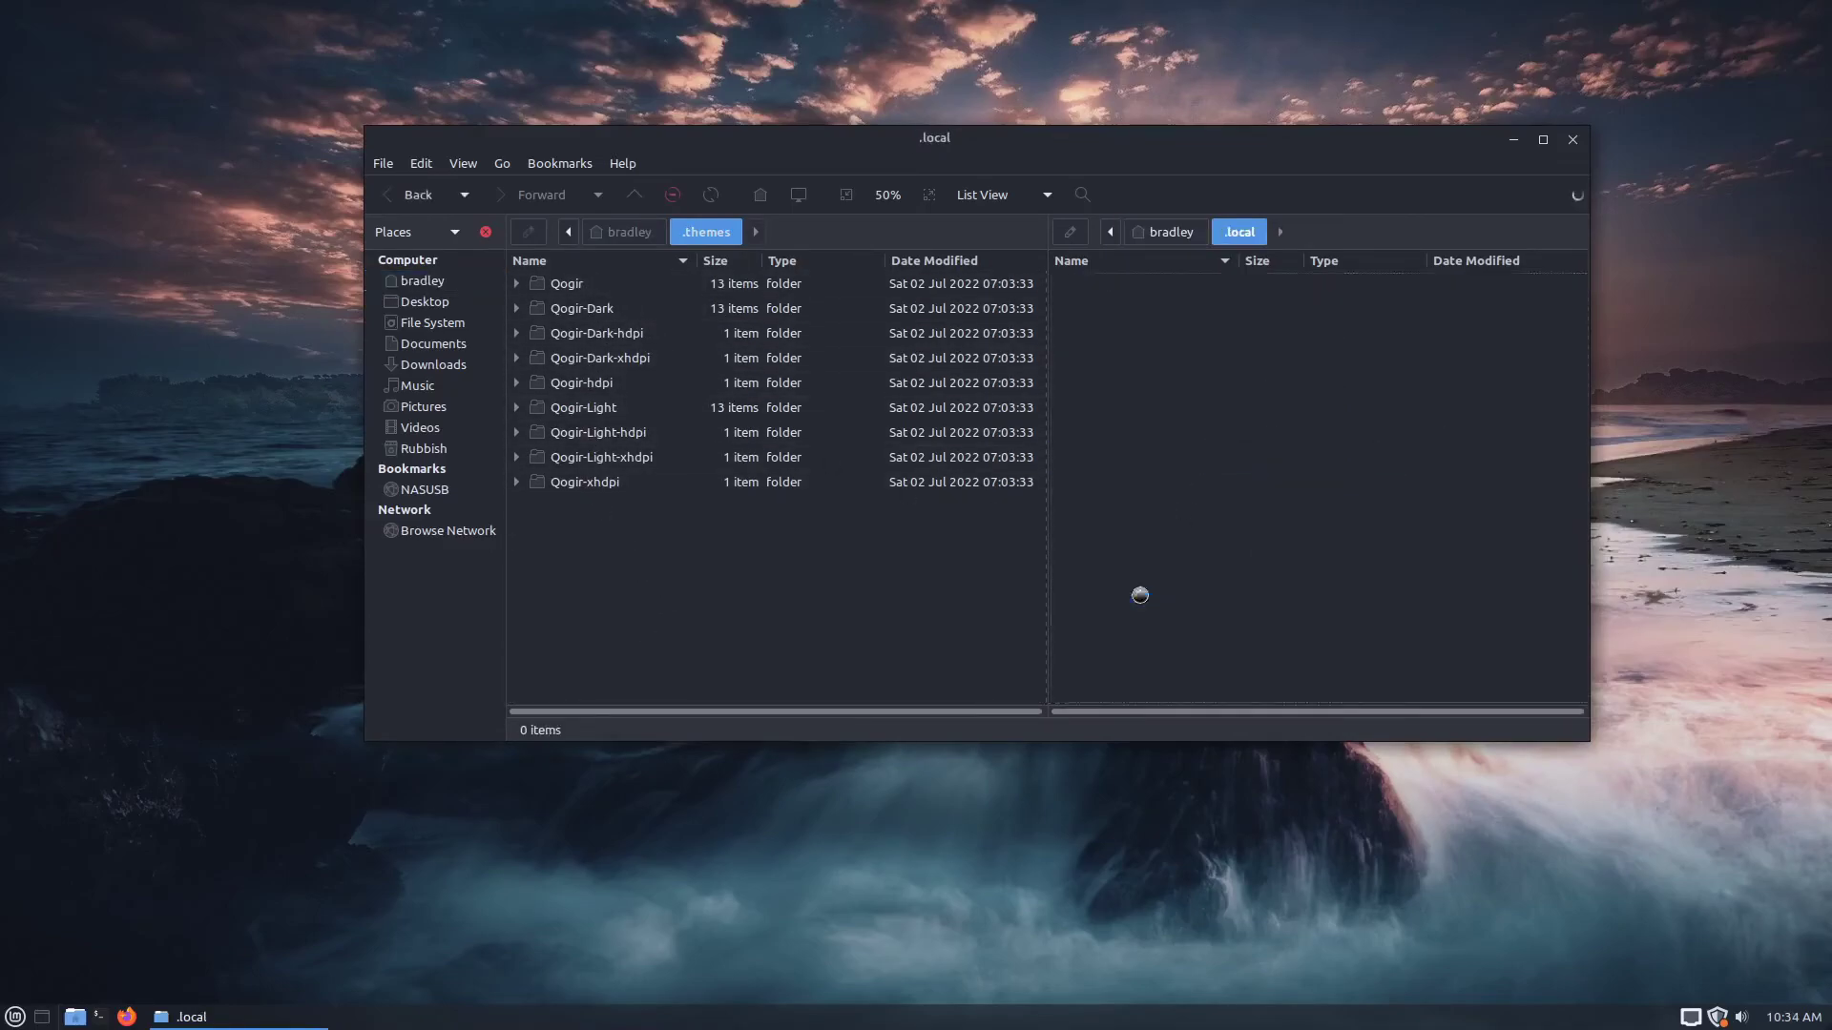
double_click(1112, 285)
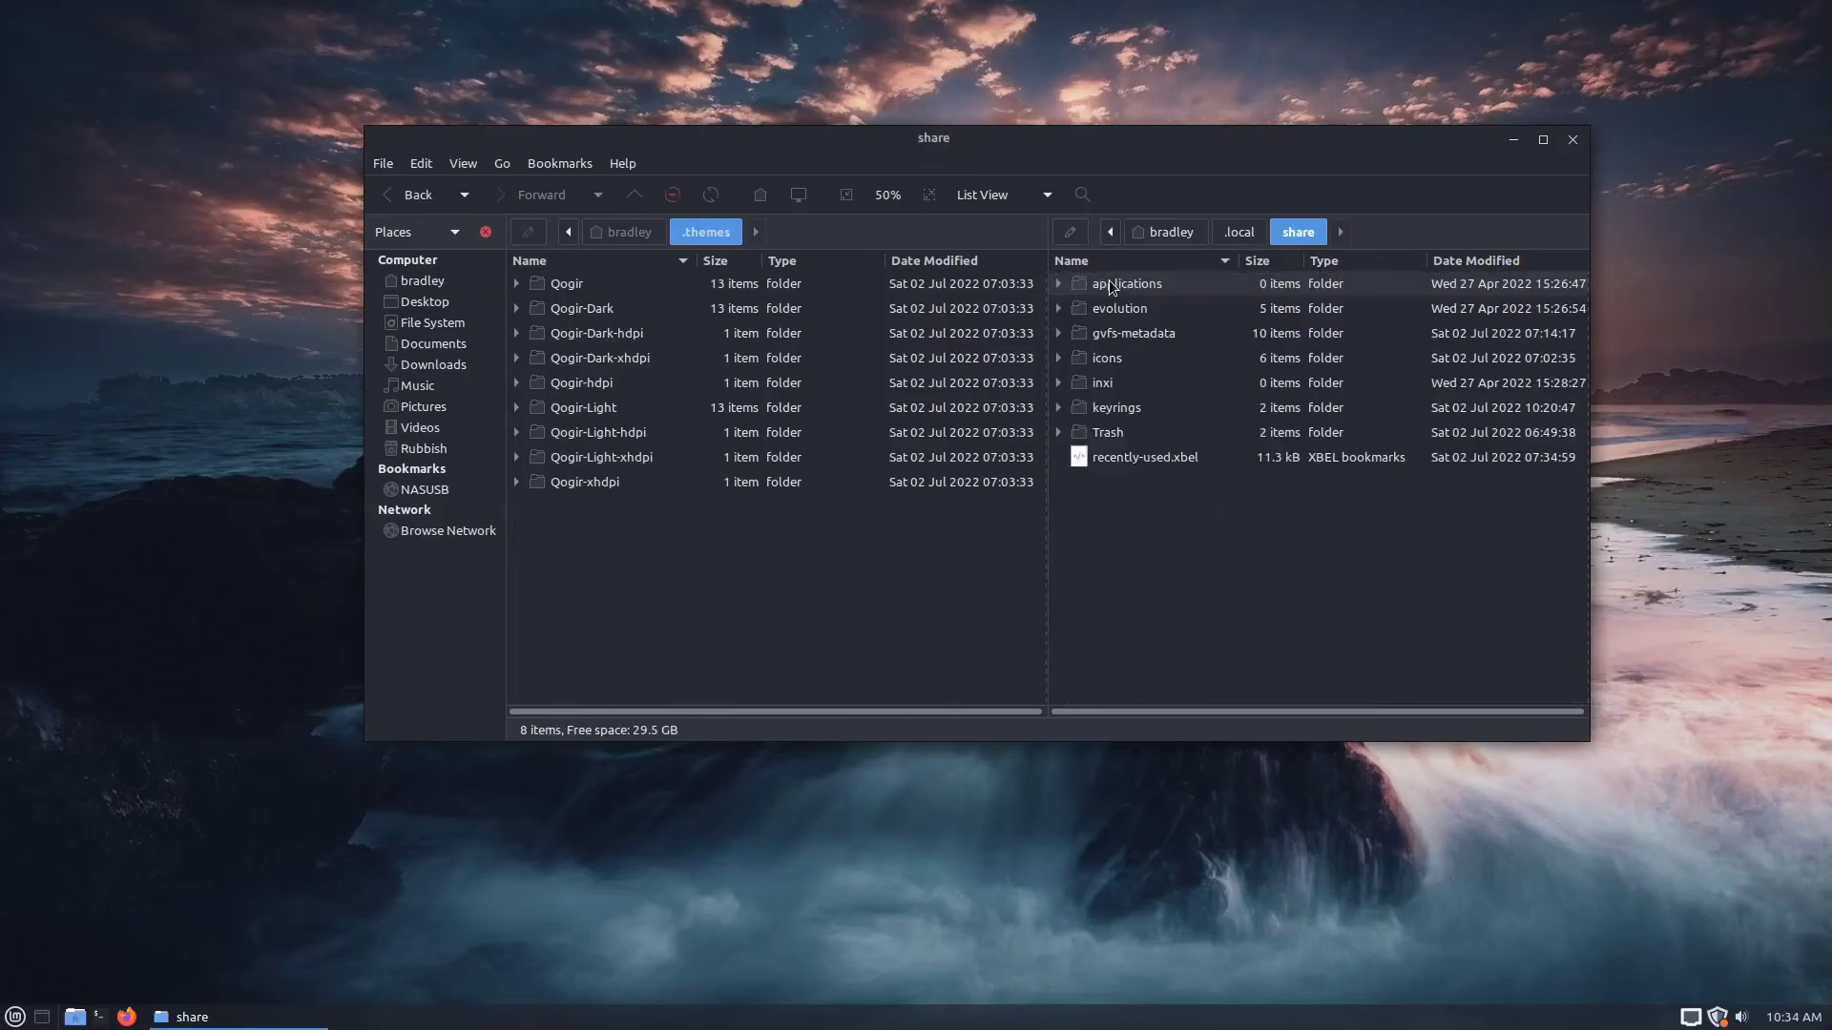
double_click(1107, 357)
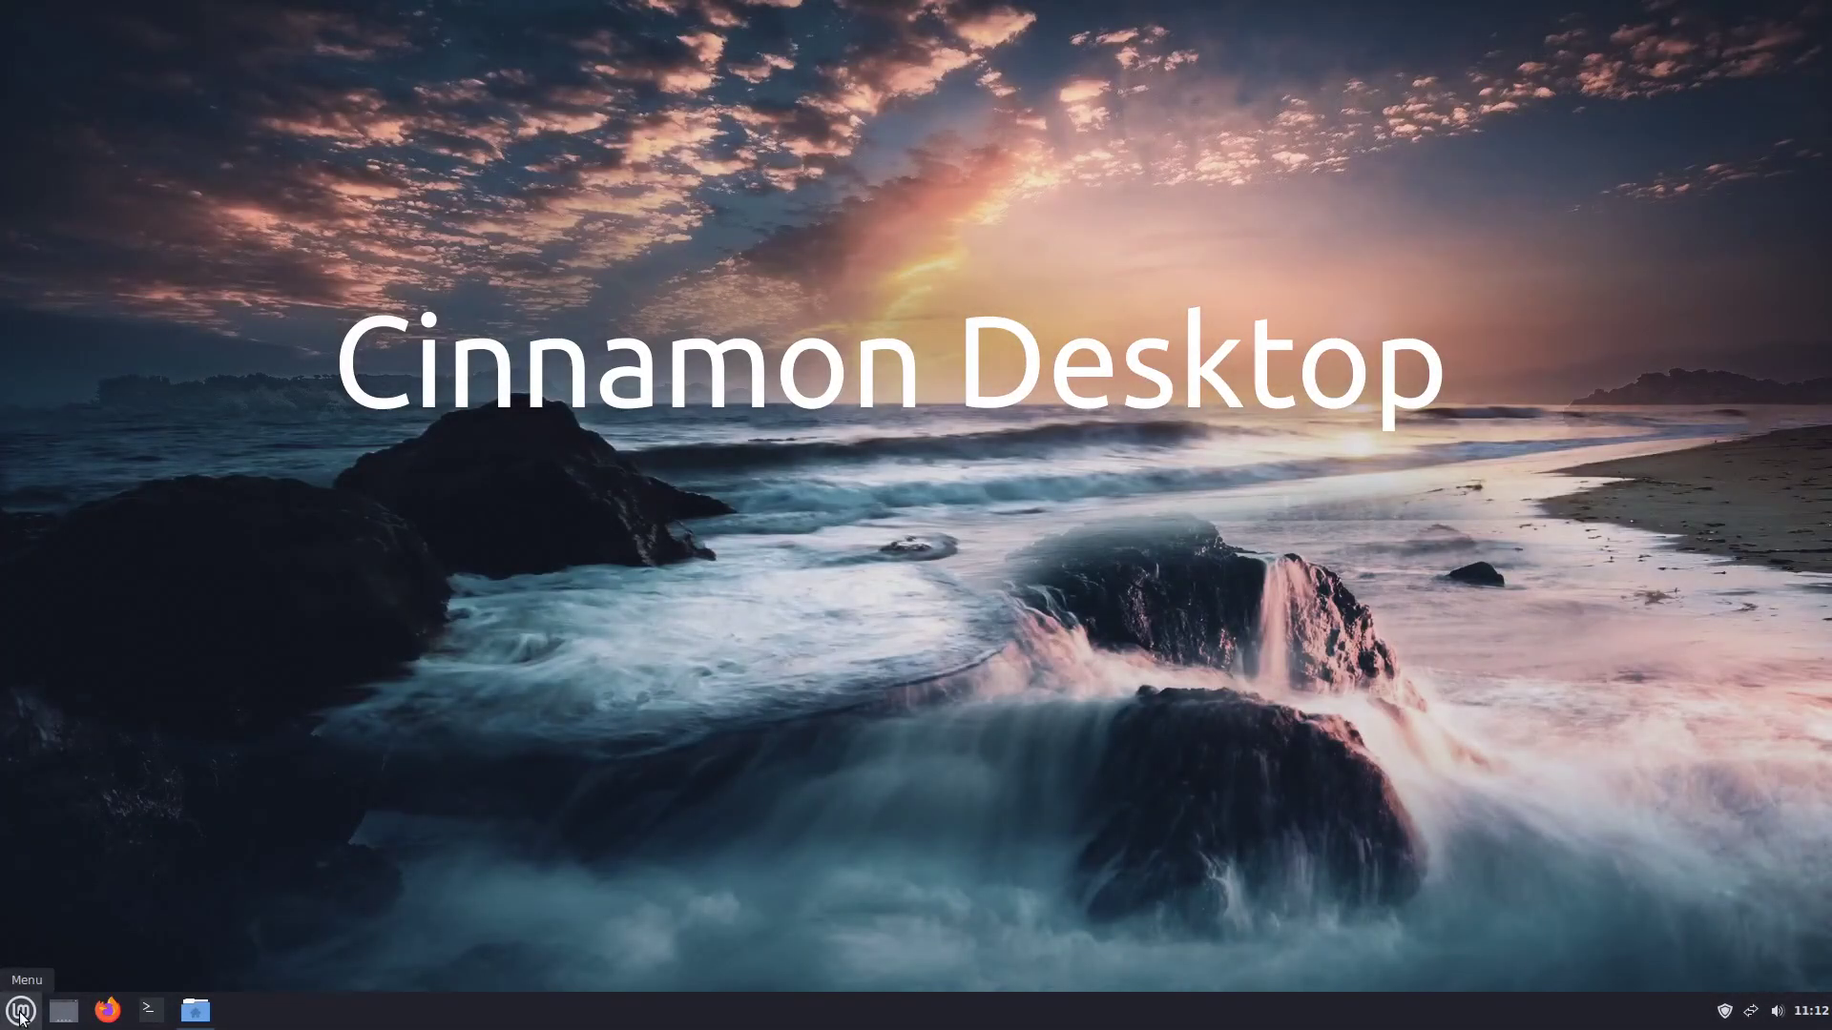
- Open the Themes page in System Settings and view the window border options without changing them
click(20, 1013)
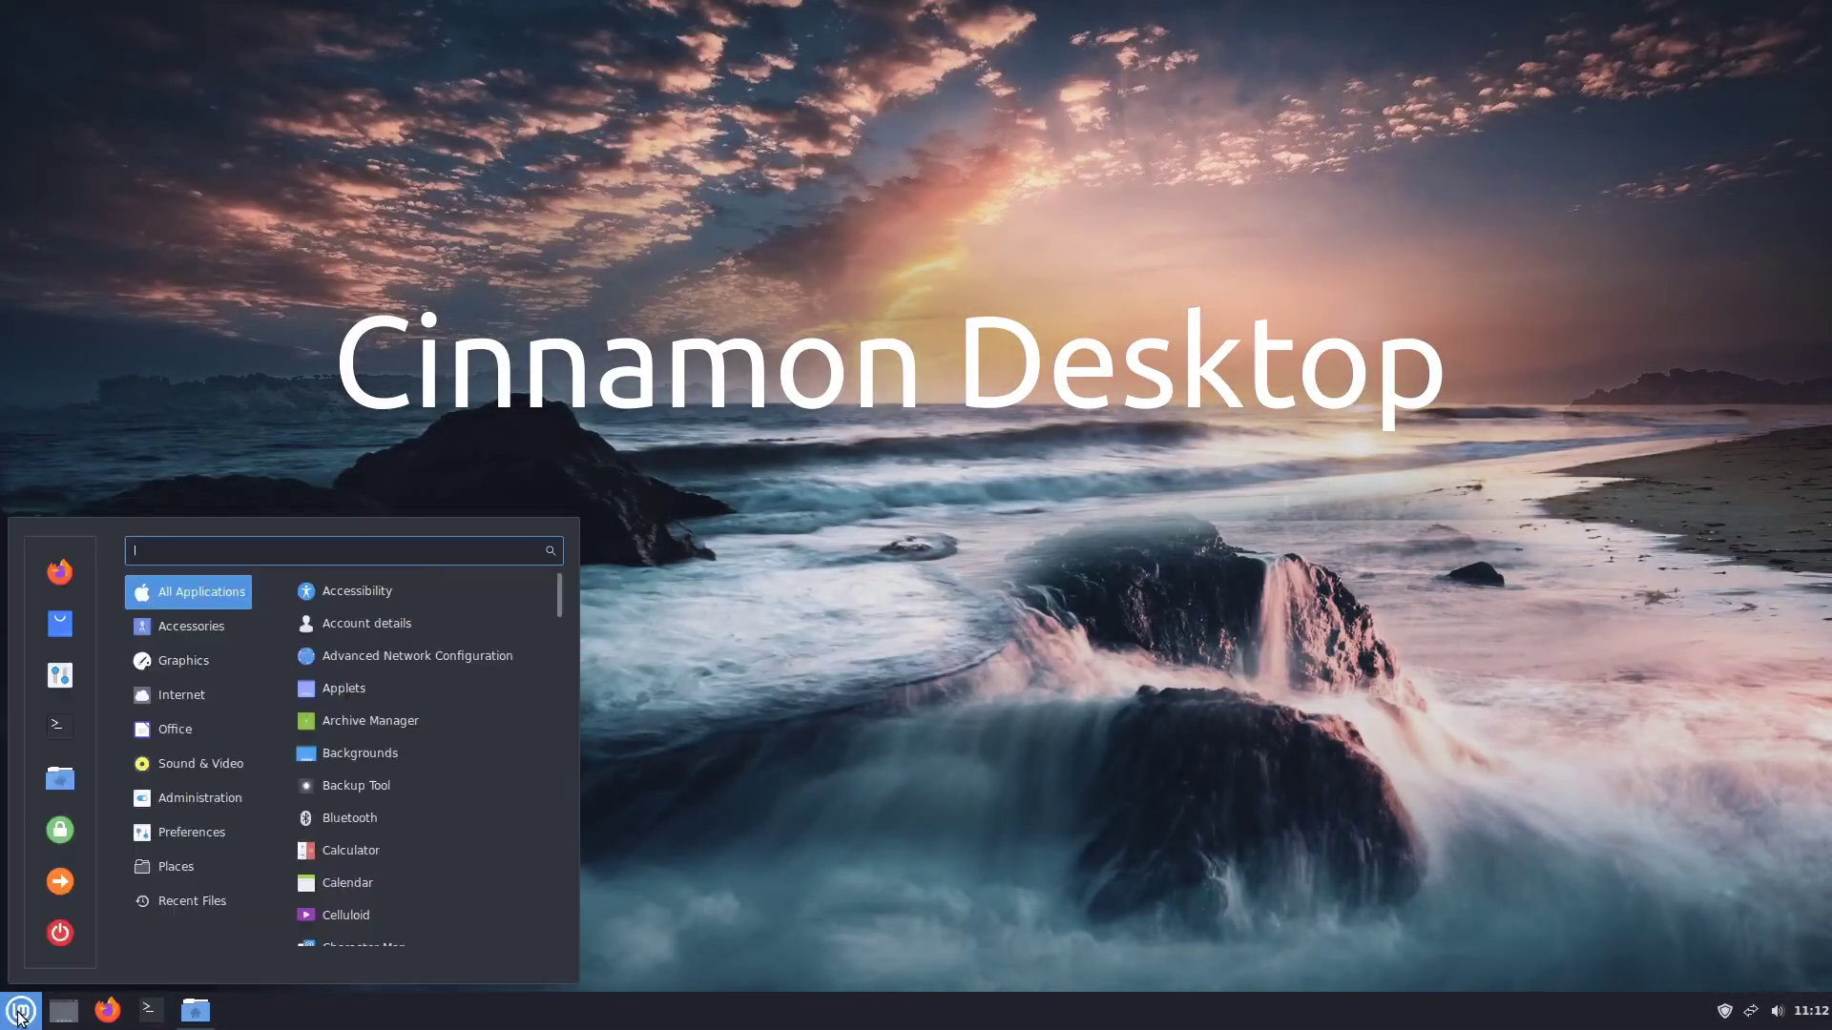
click(69, 666)
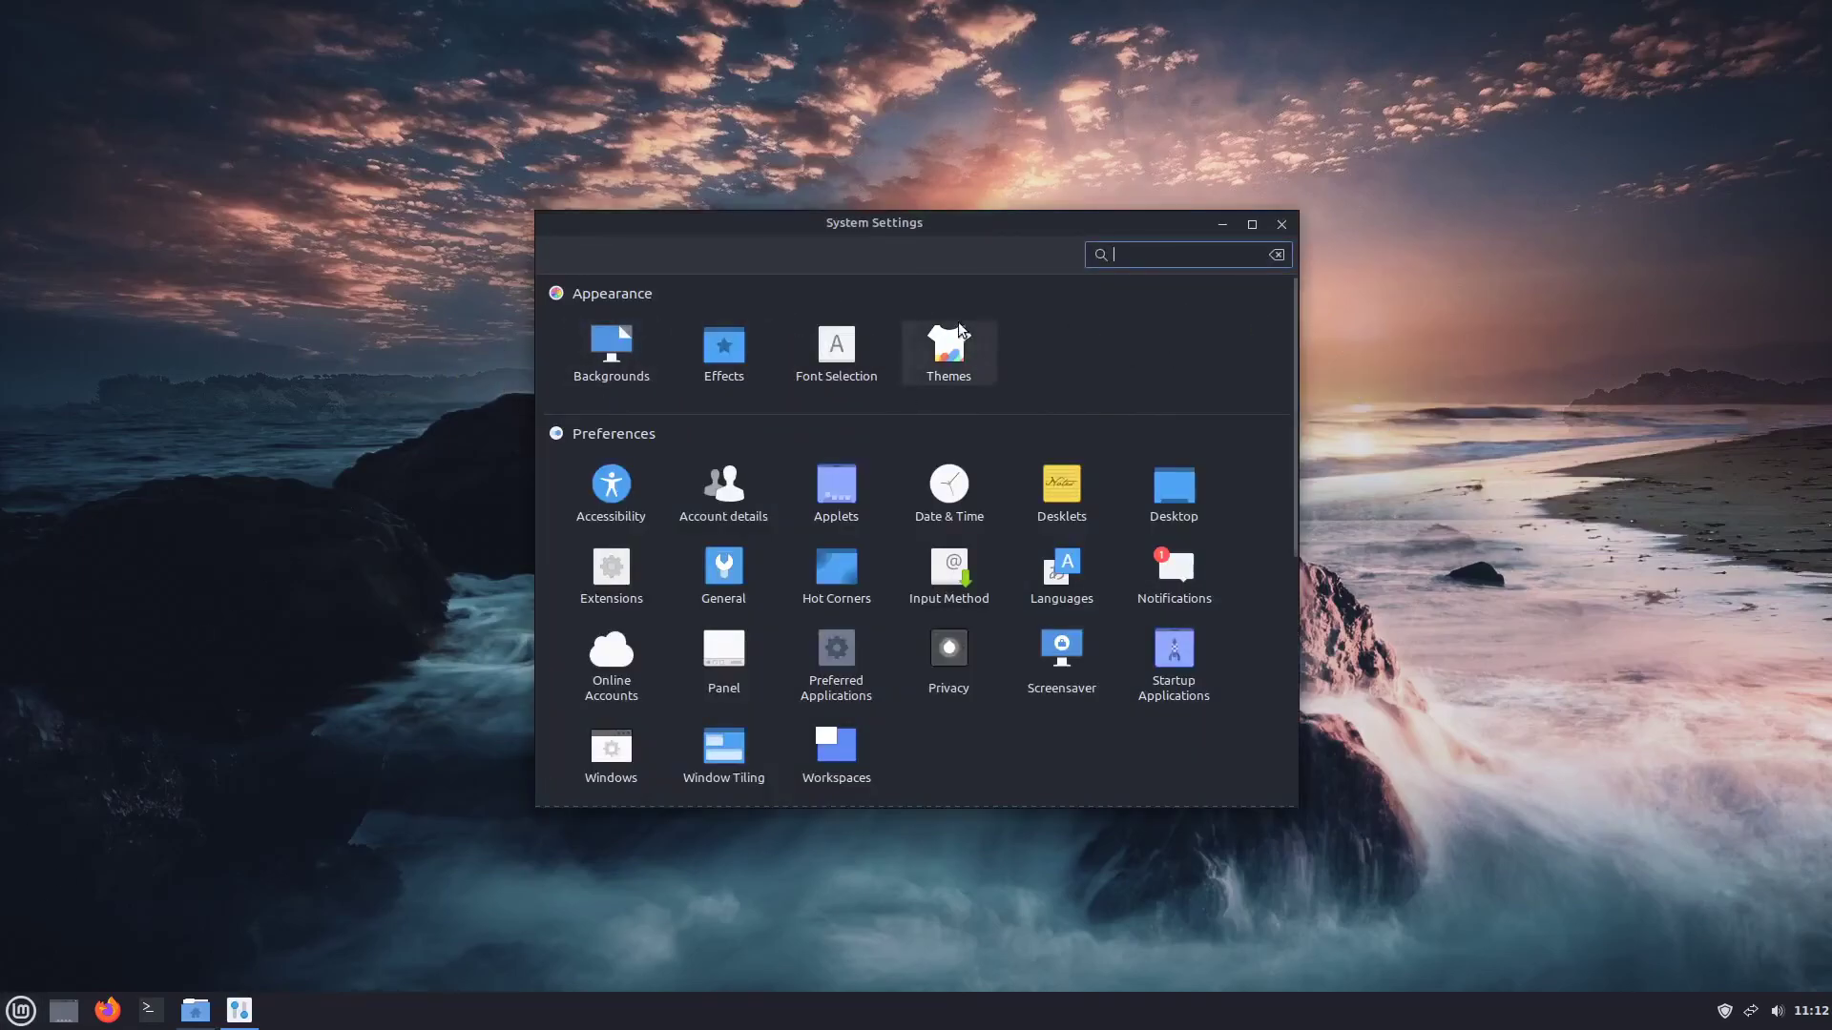
click(954, 355)
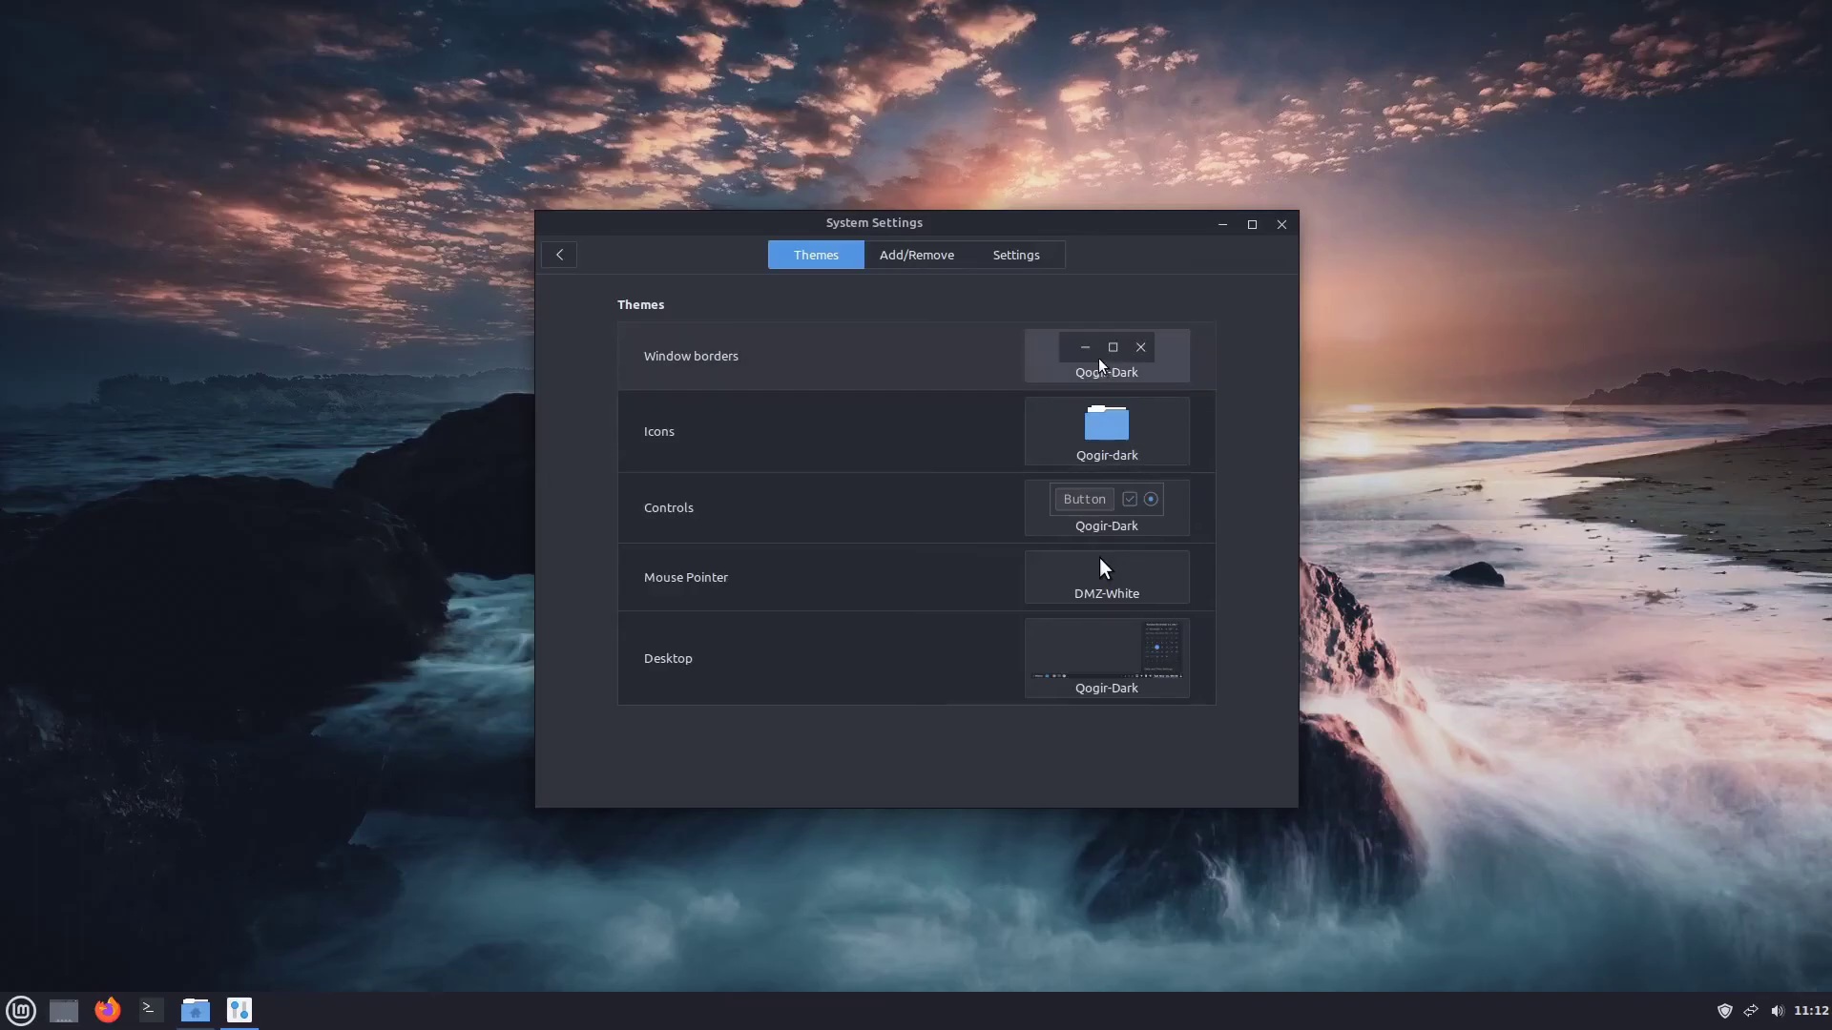
click(1099, 365)
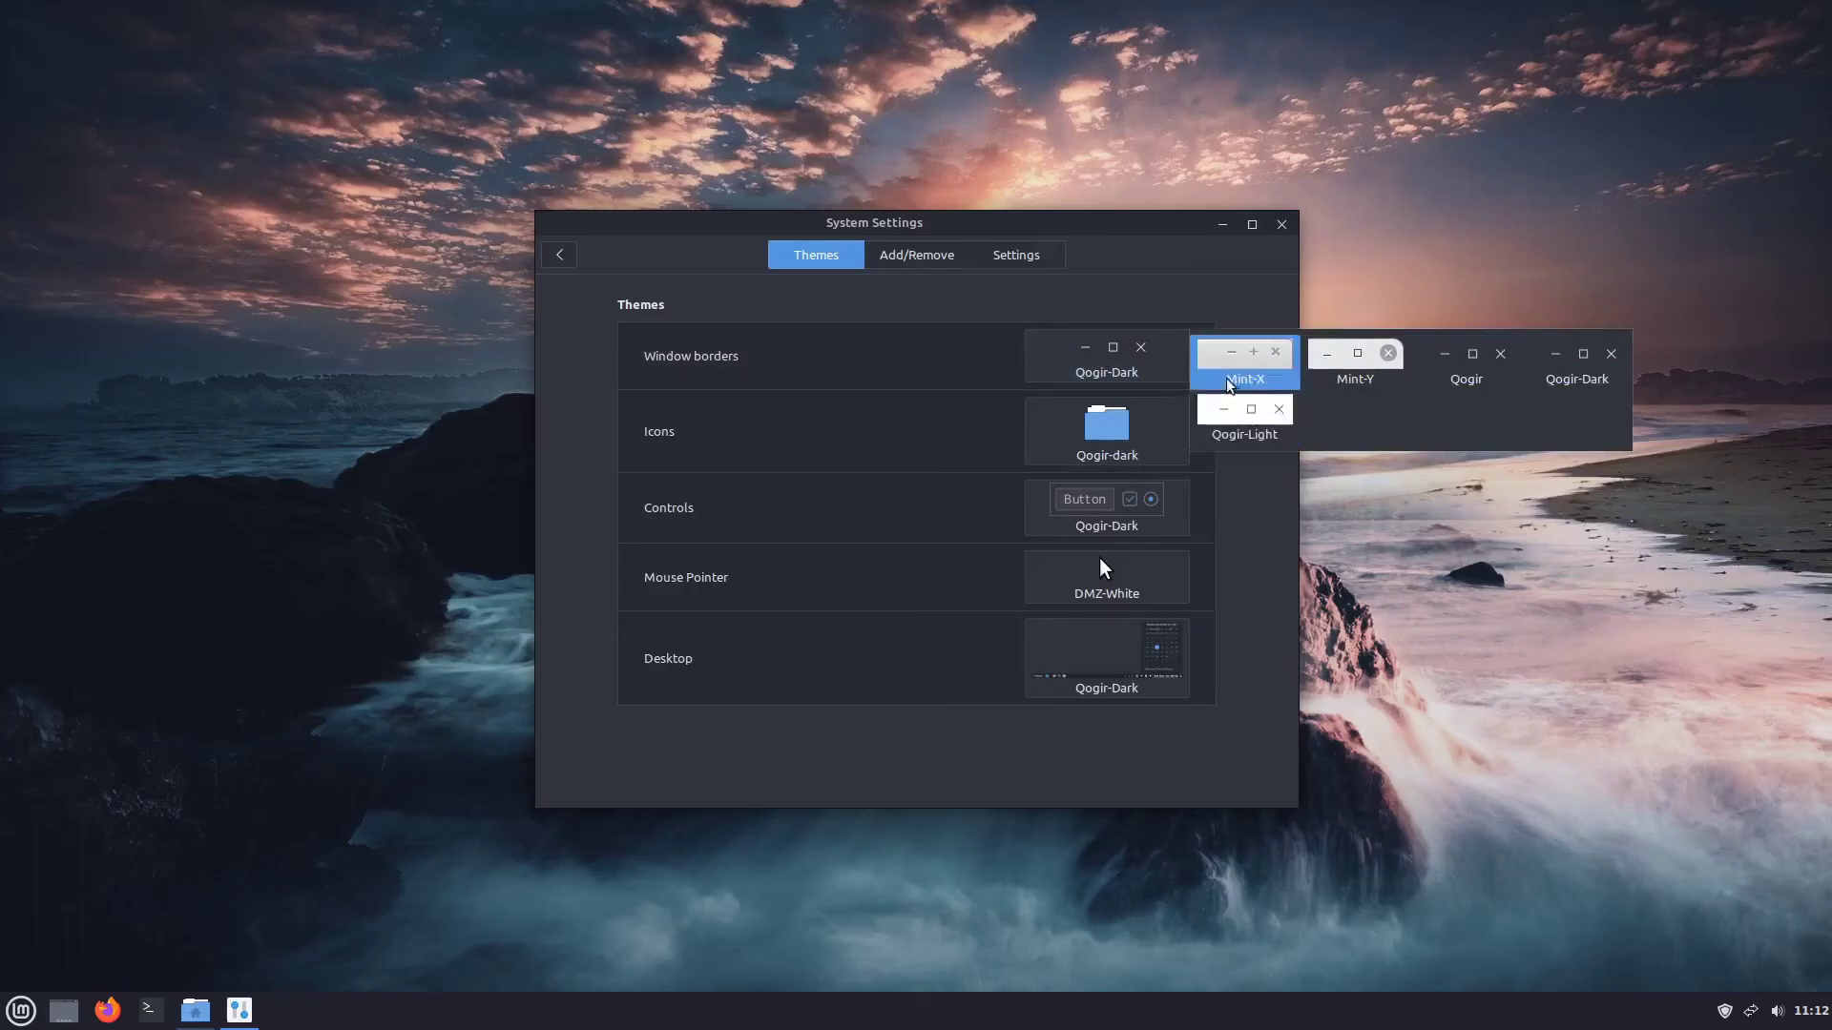
click(719, 462)
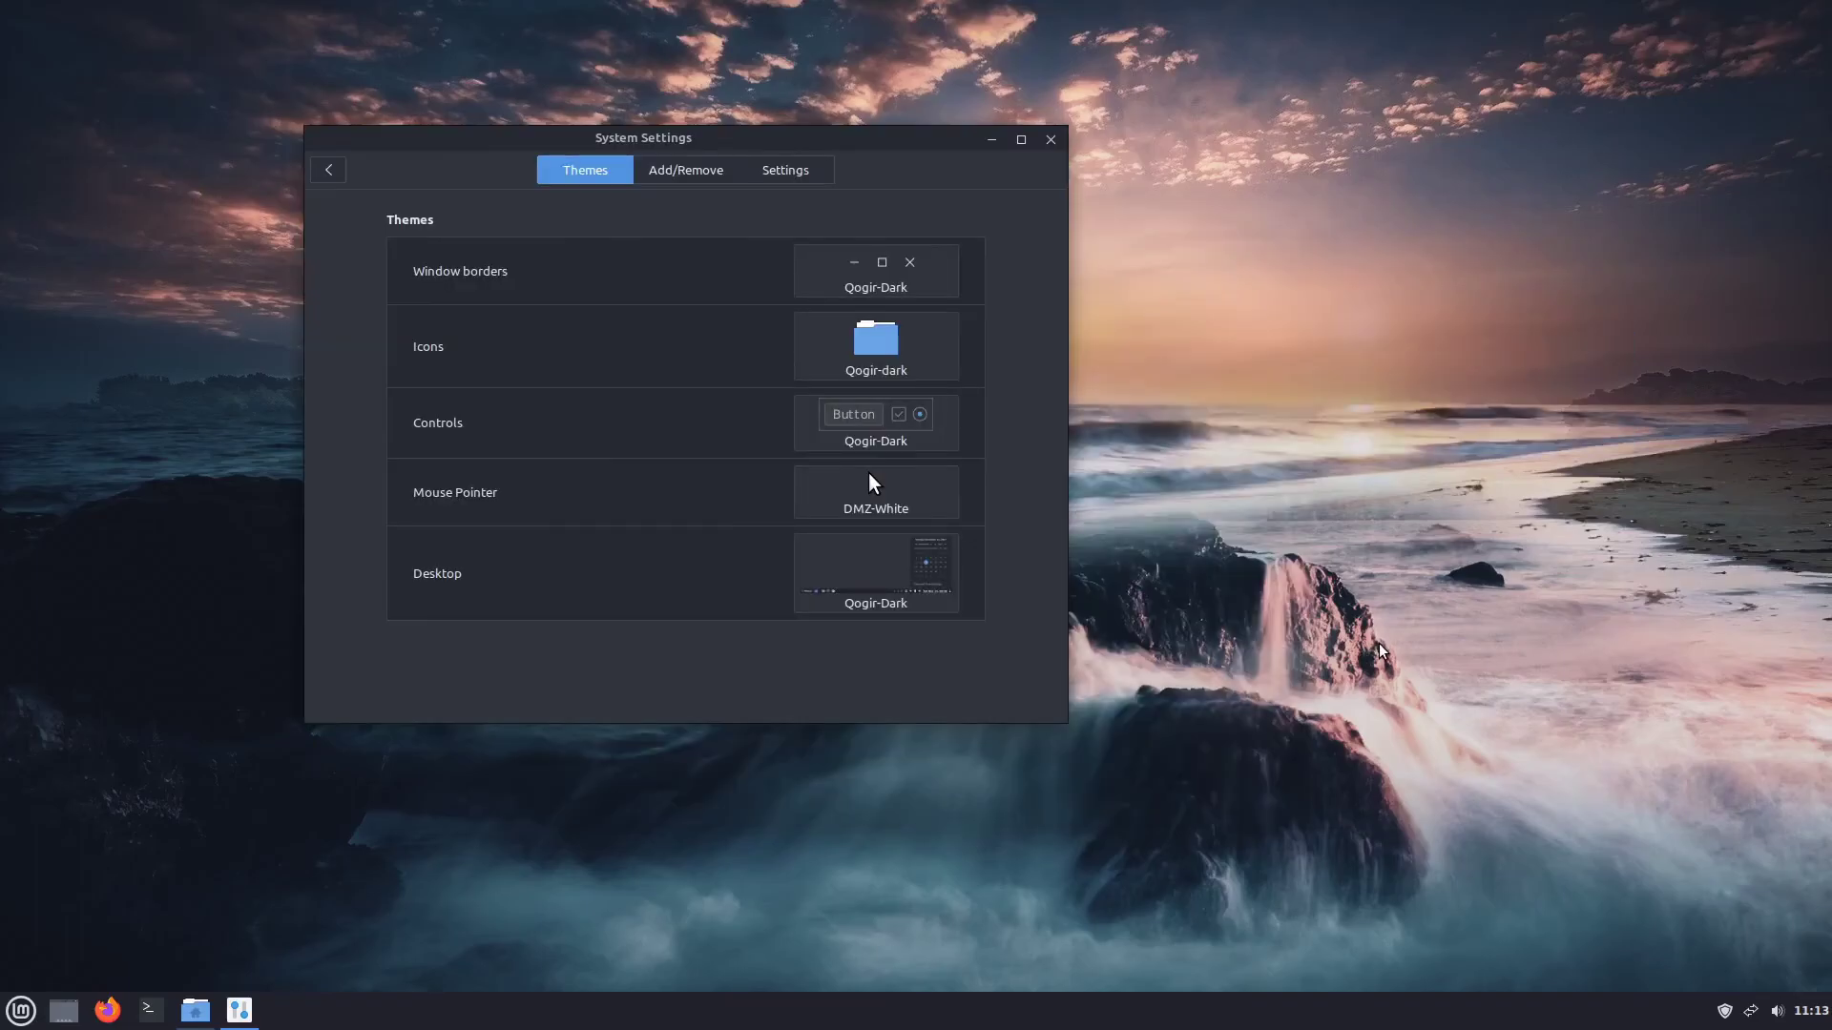
- Open Panel settings from the panel's right-click menu and move the window to the right
right_click(1383, 1013)
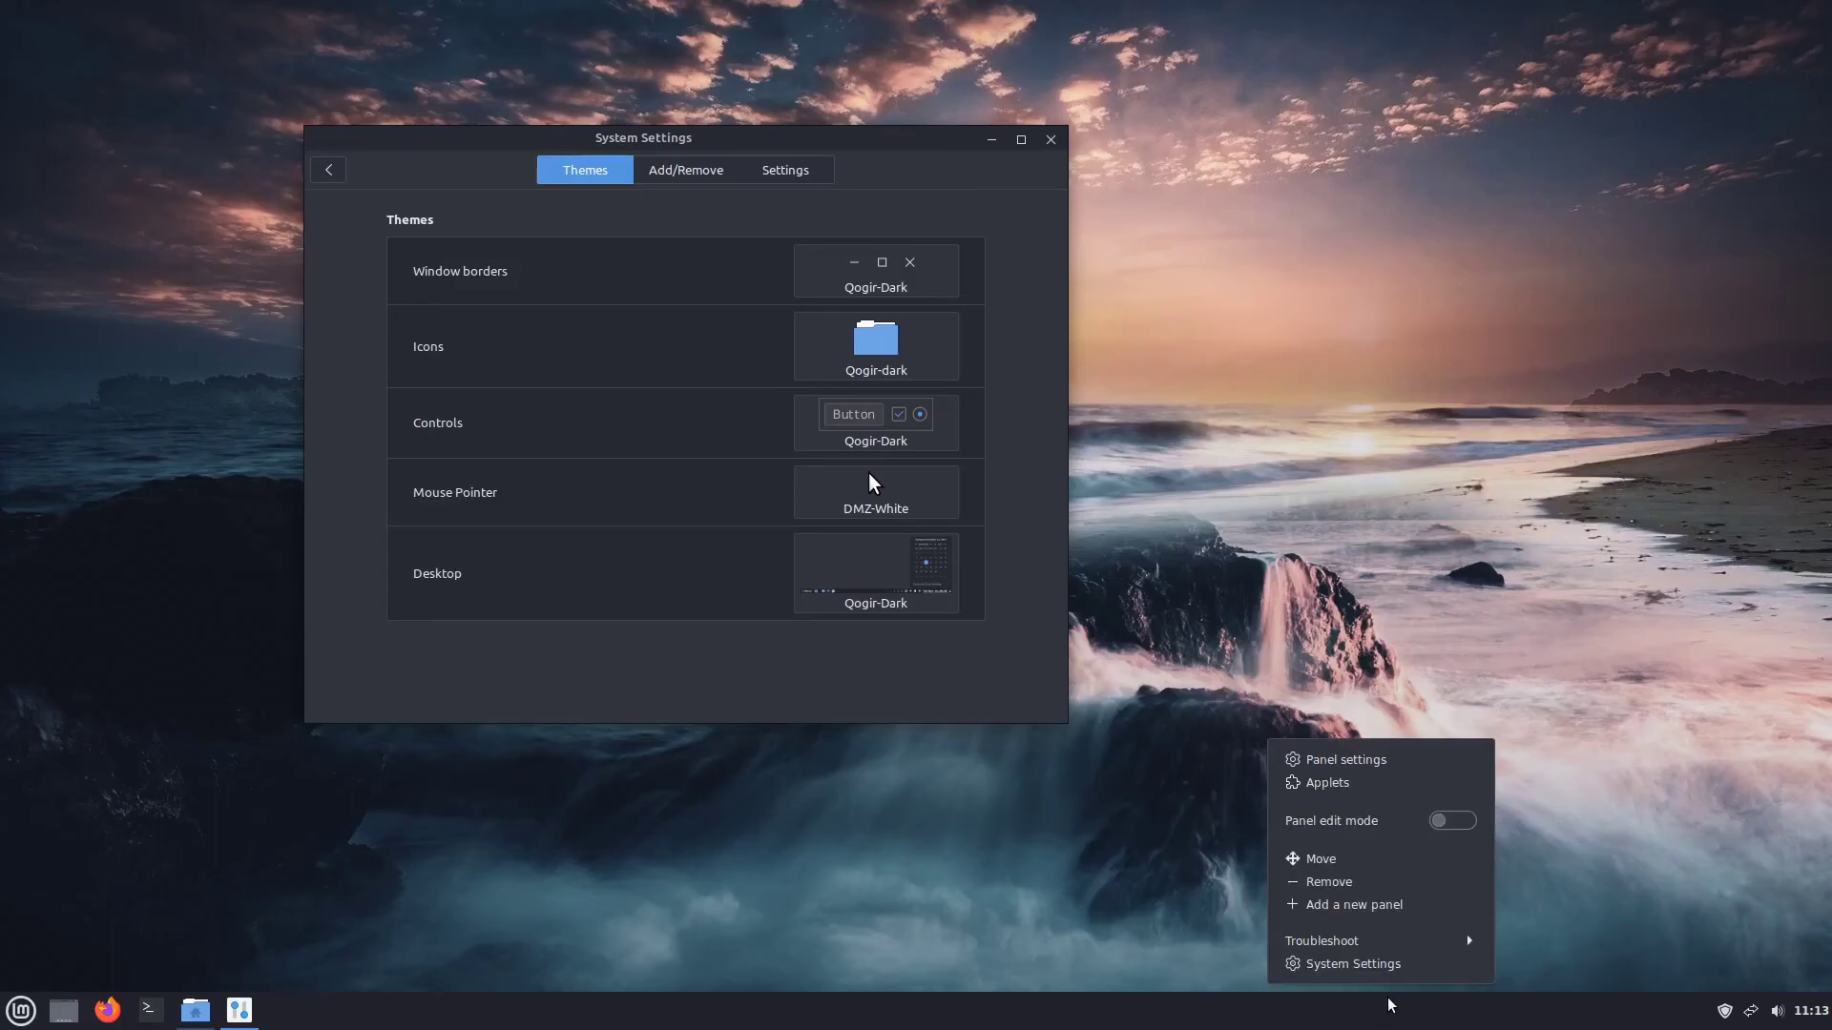
click(1327, 760)
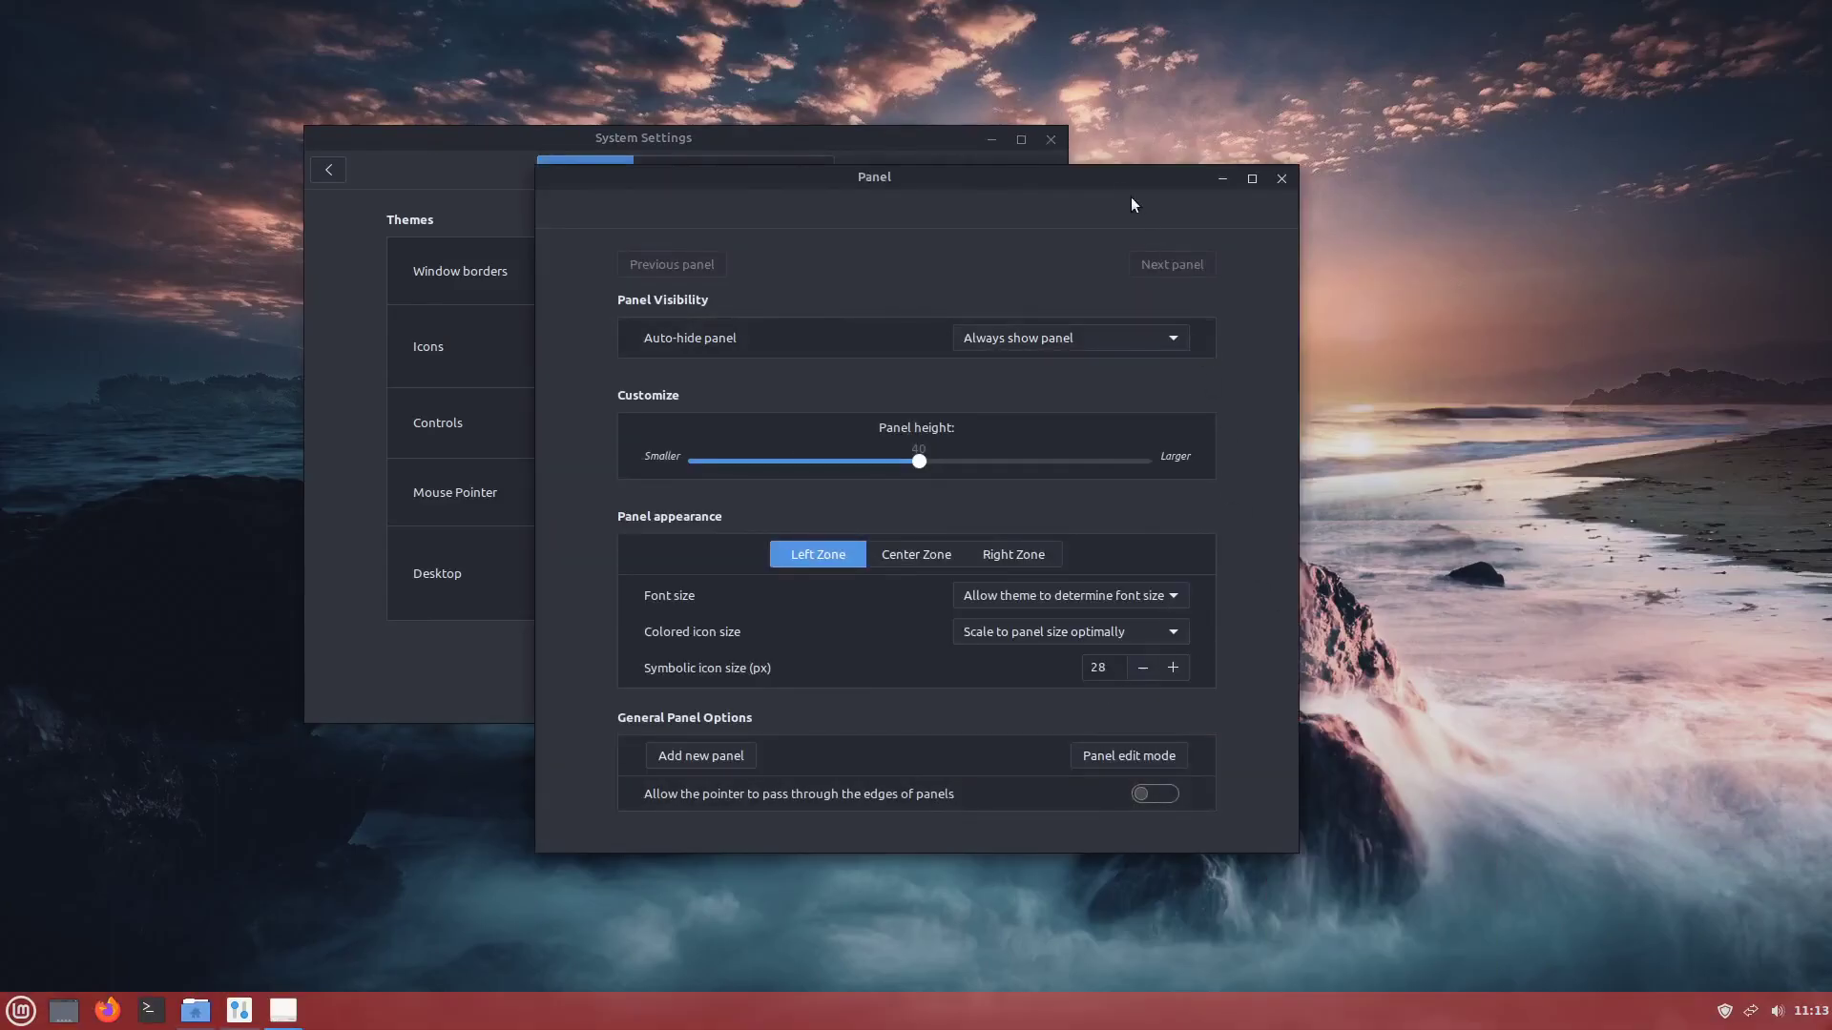
drag(1127, 183, 1406, 173)
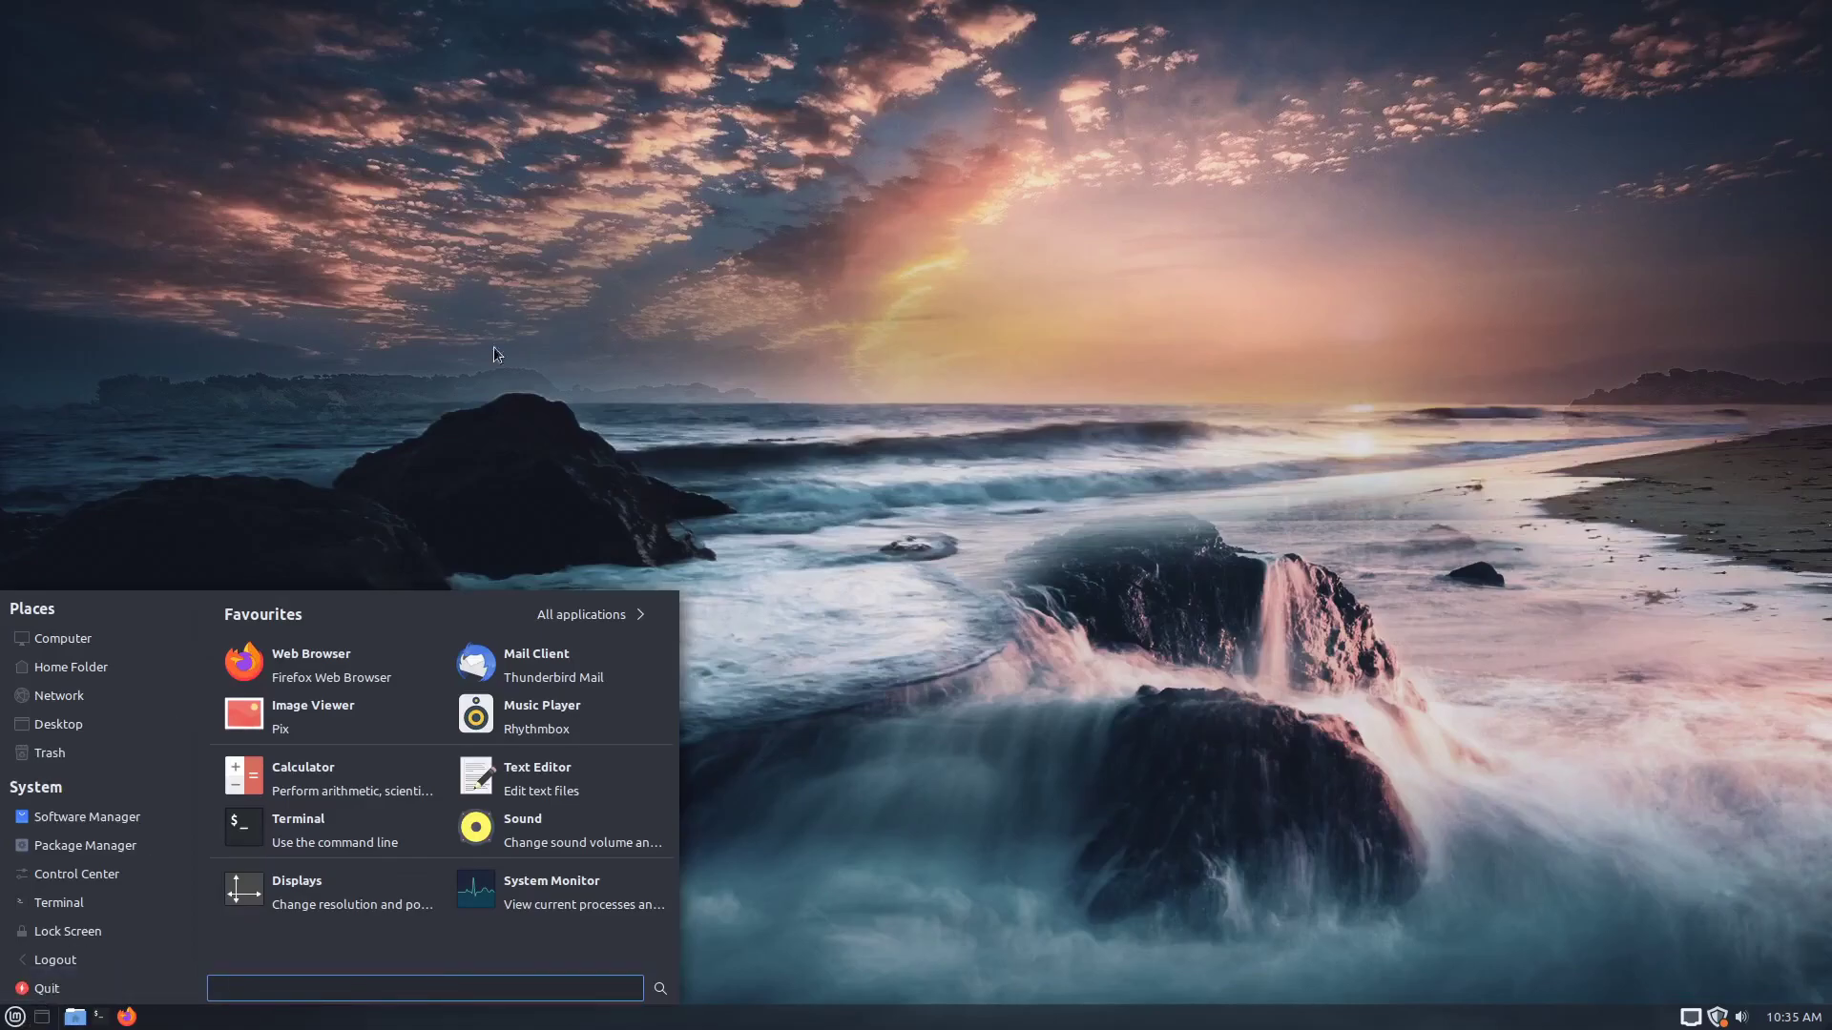
- Browse All applications, then choose Quit from the start menu
click(600, 614)
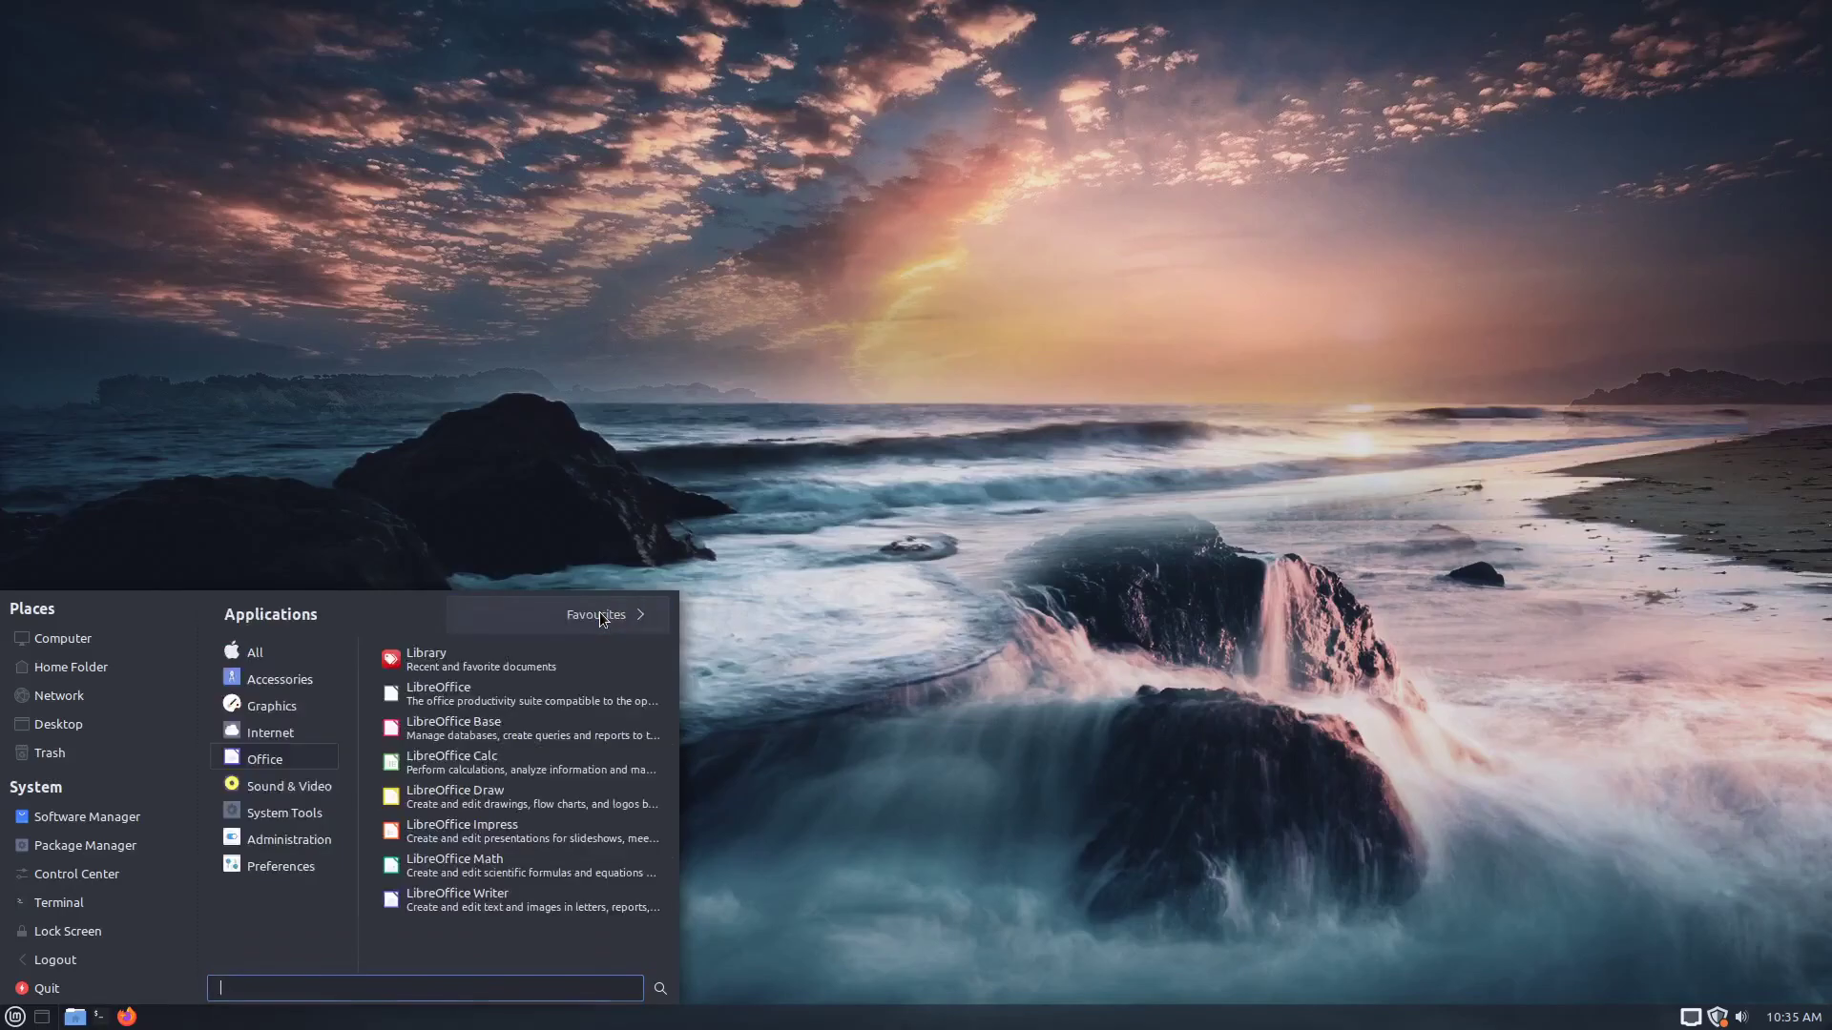
click(859, 516)
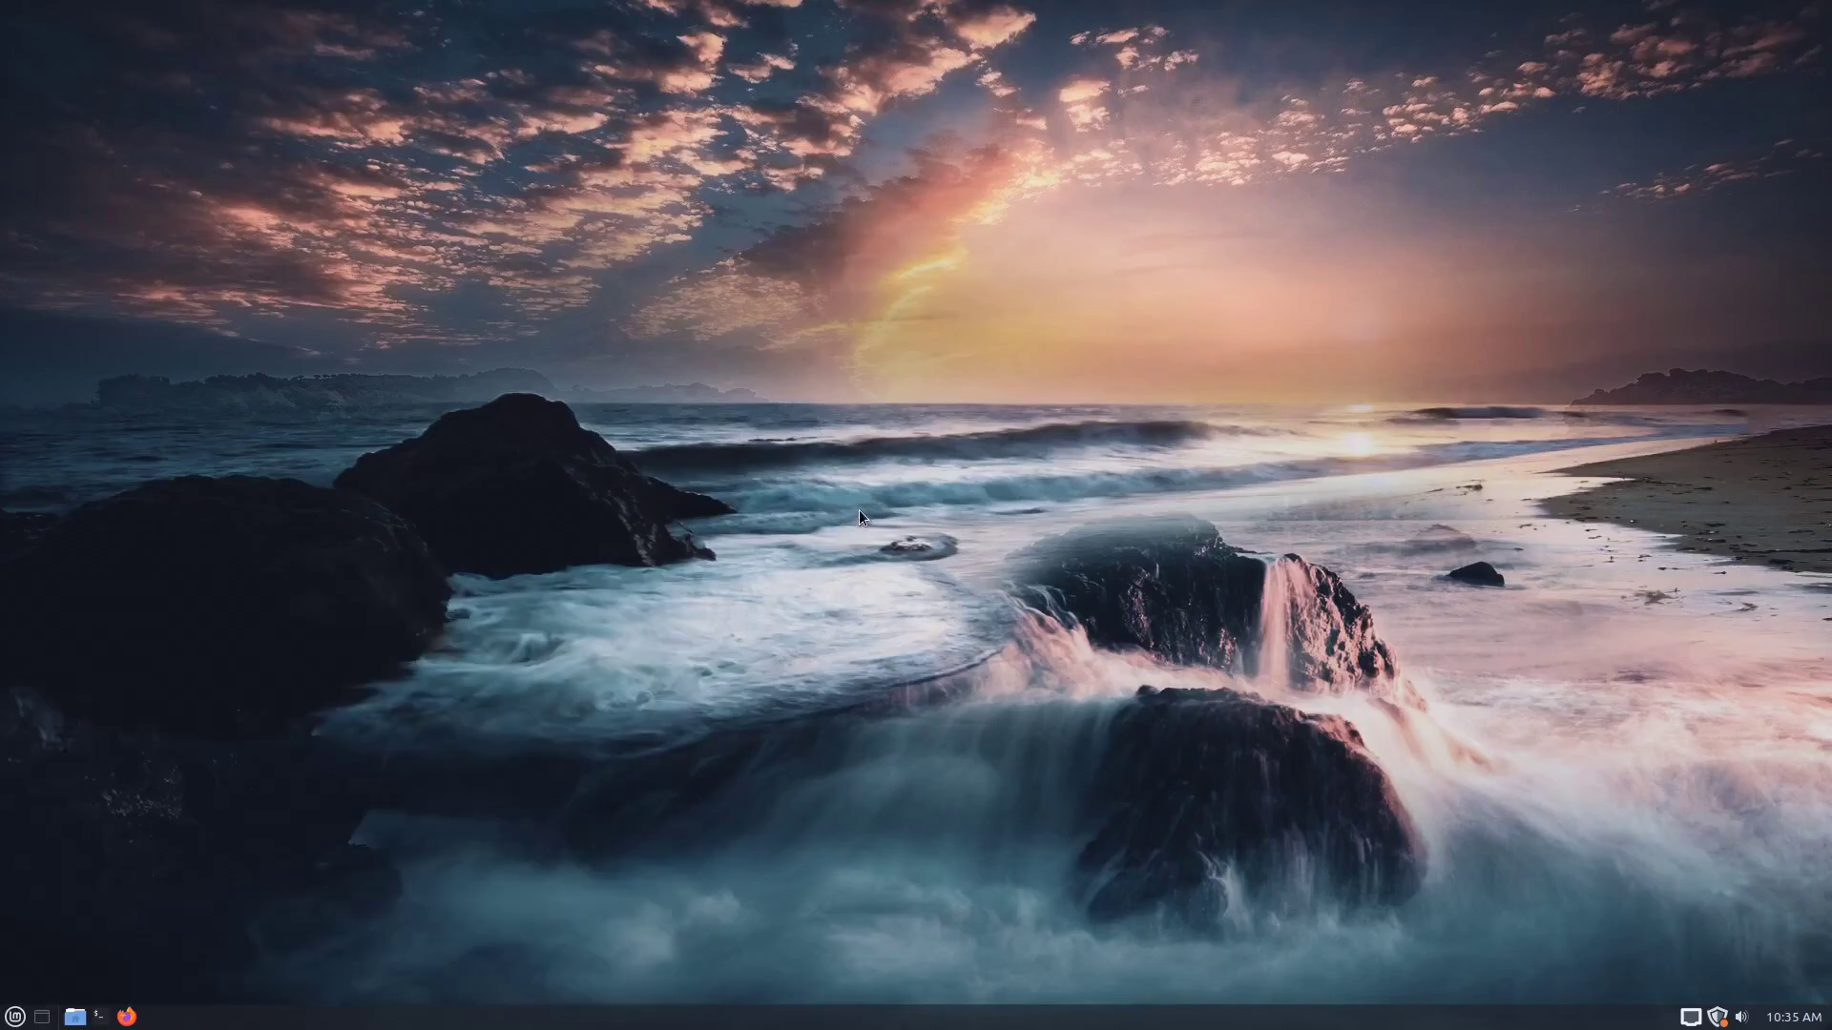
click(14, 1017)
click(98, 975)
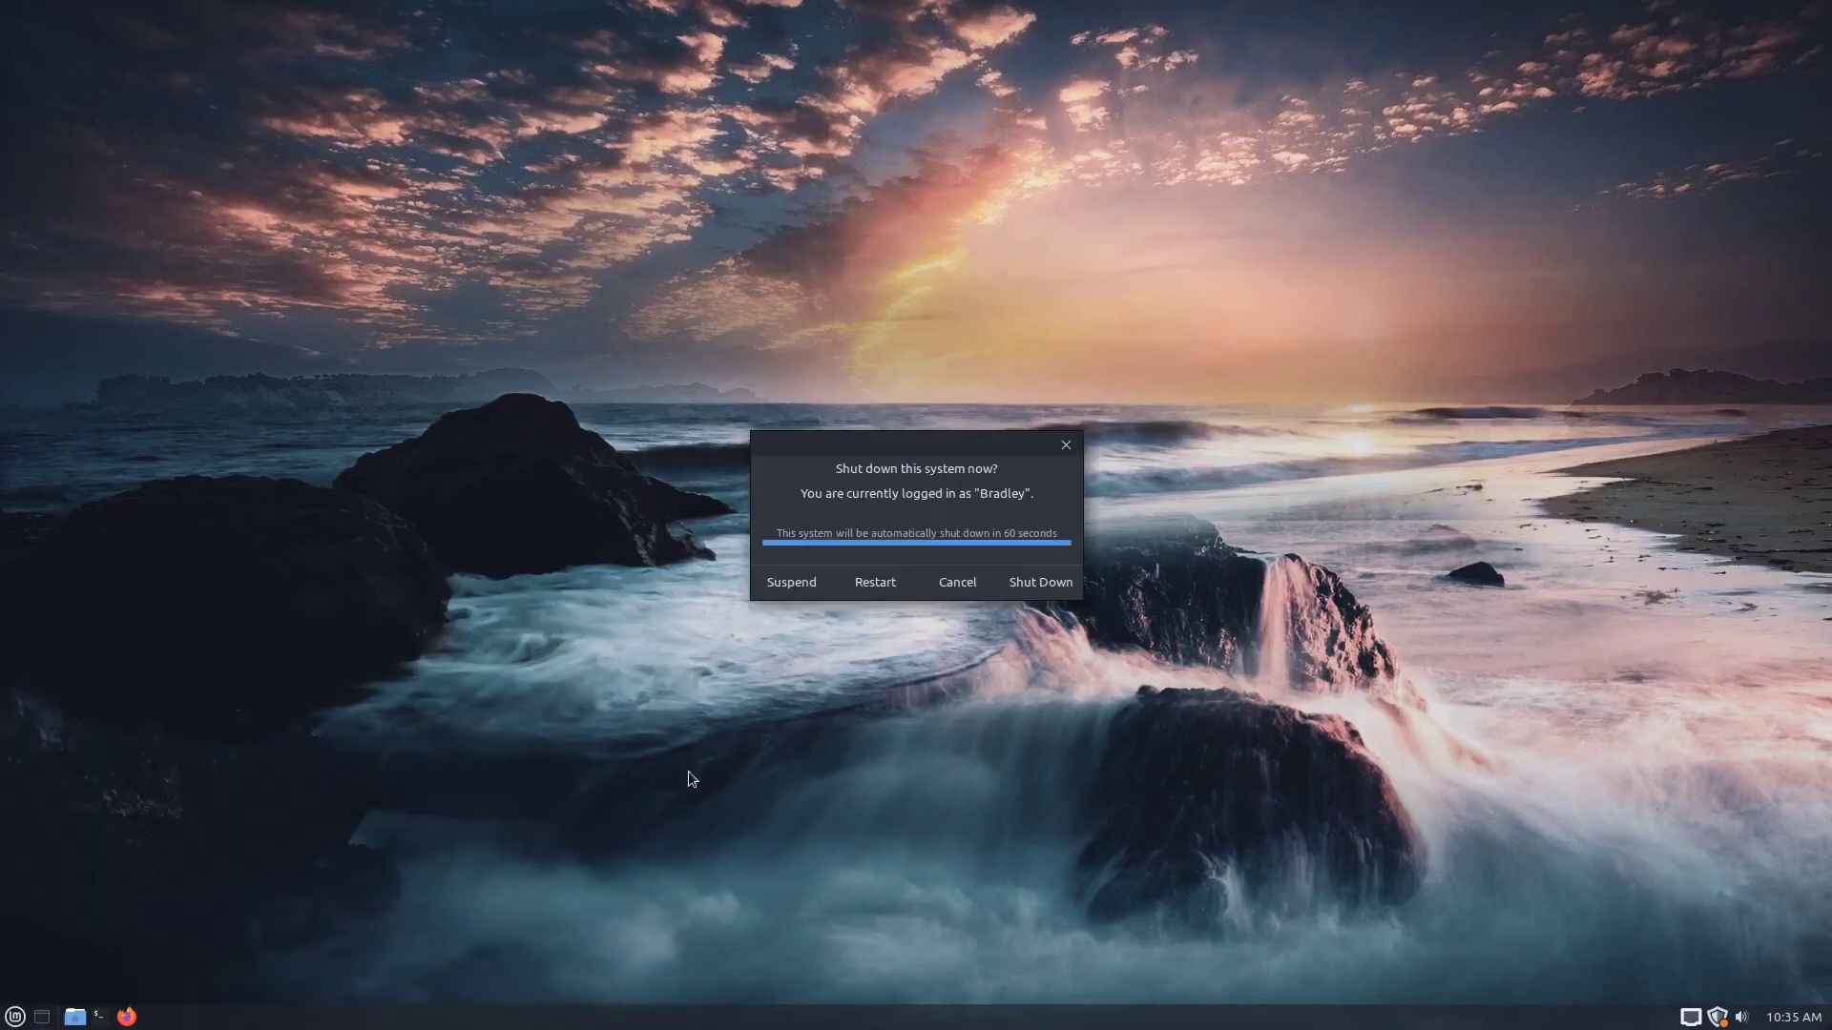